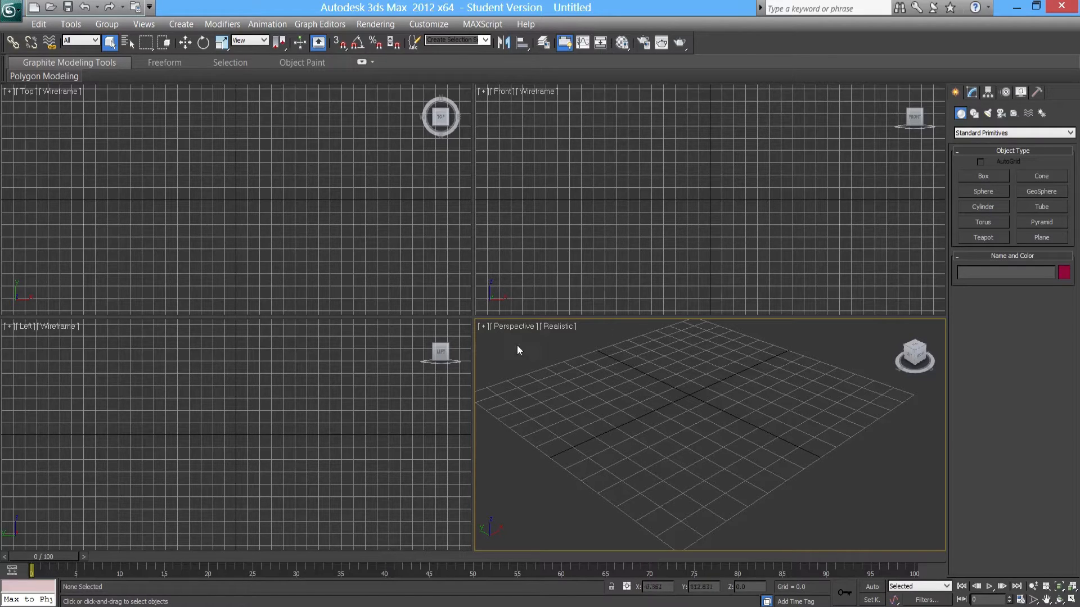
Show triangle count statistics for total plus selection in the perspective viewport.
click(484, 328)
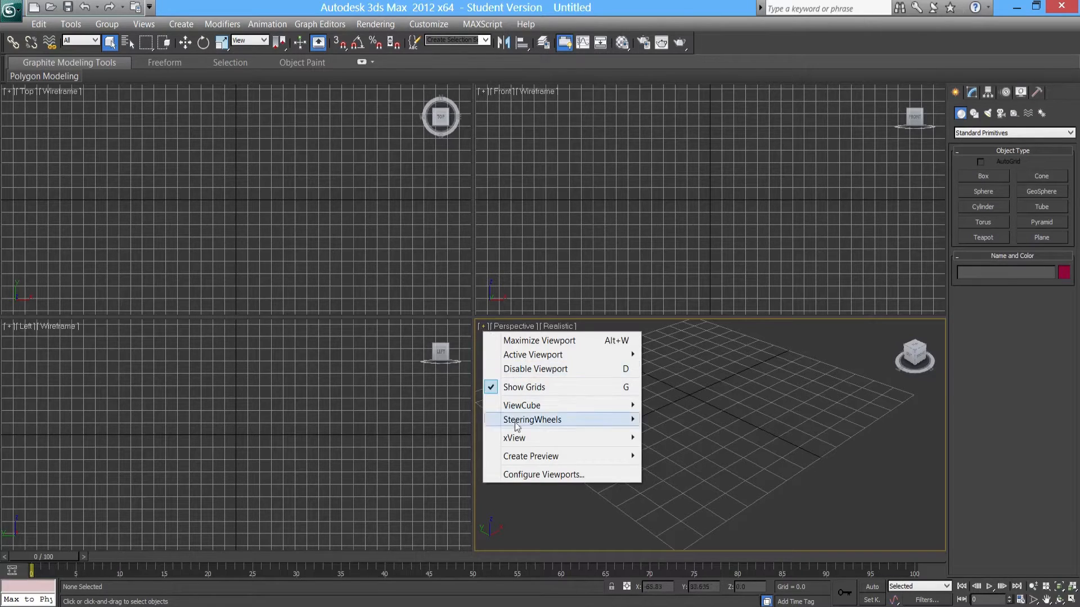
click(525, 475)
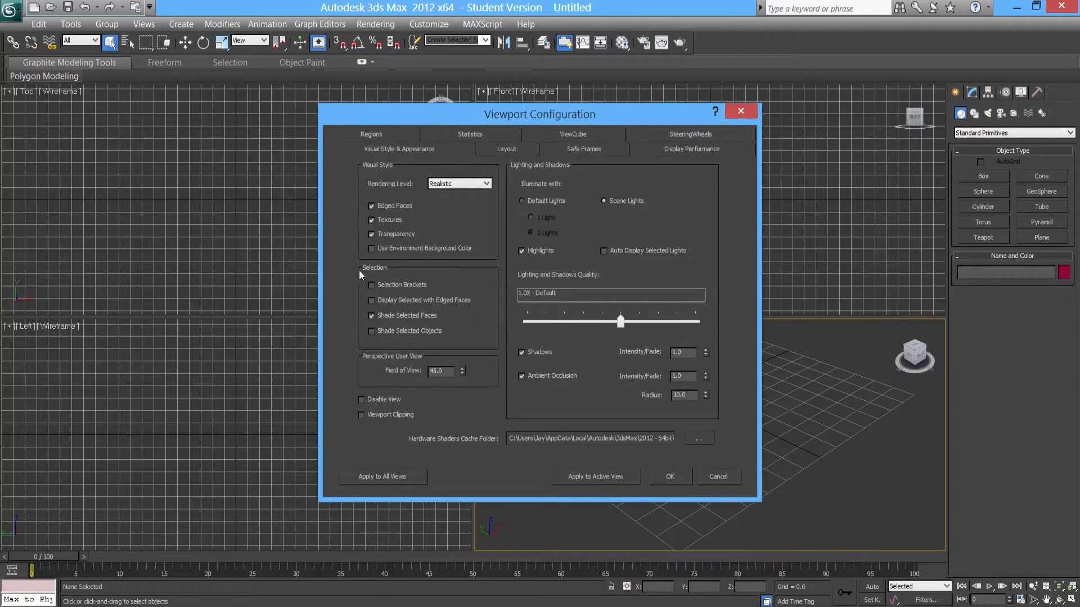
click(482, 132)
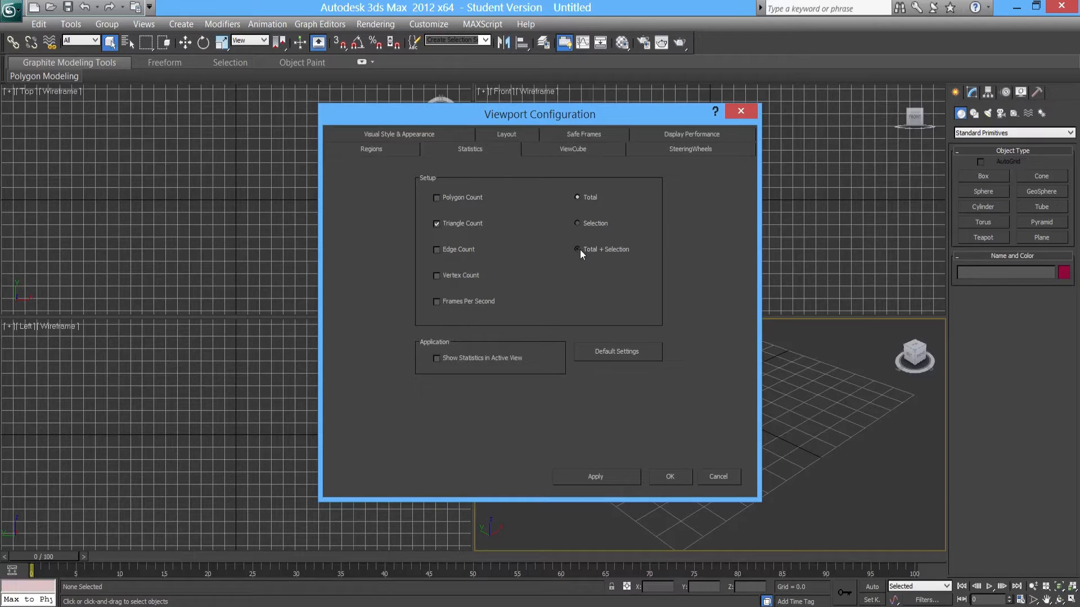
click(436, 359)
click(670, 476)
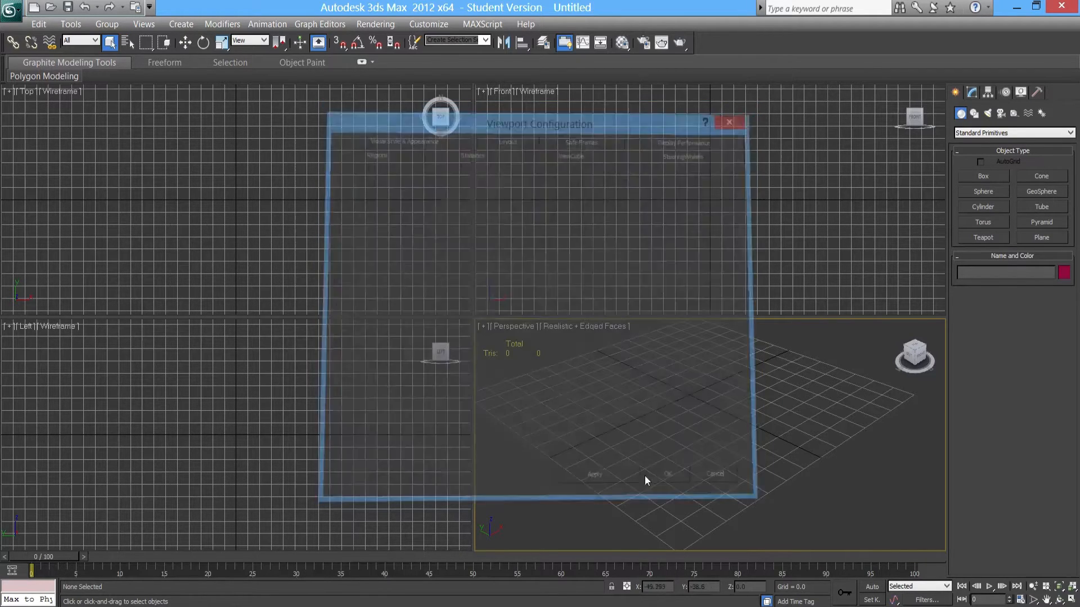
middle_drag(564, 401, 552, 398)
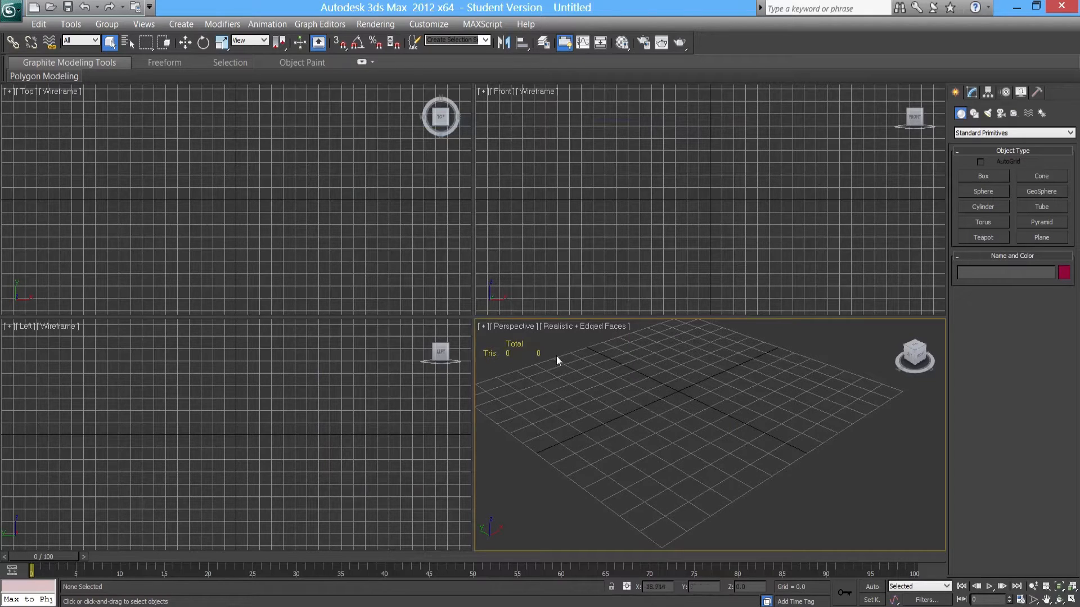
alt+middle_drag(549, 388, 665, 463)
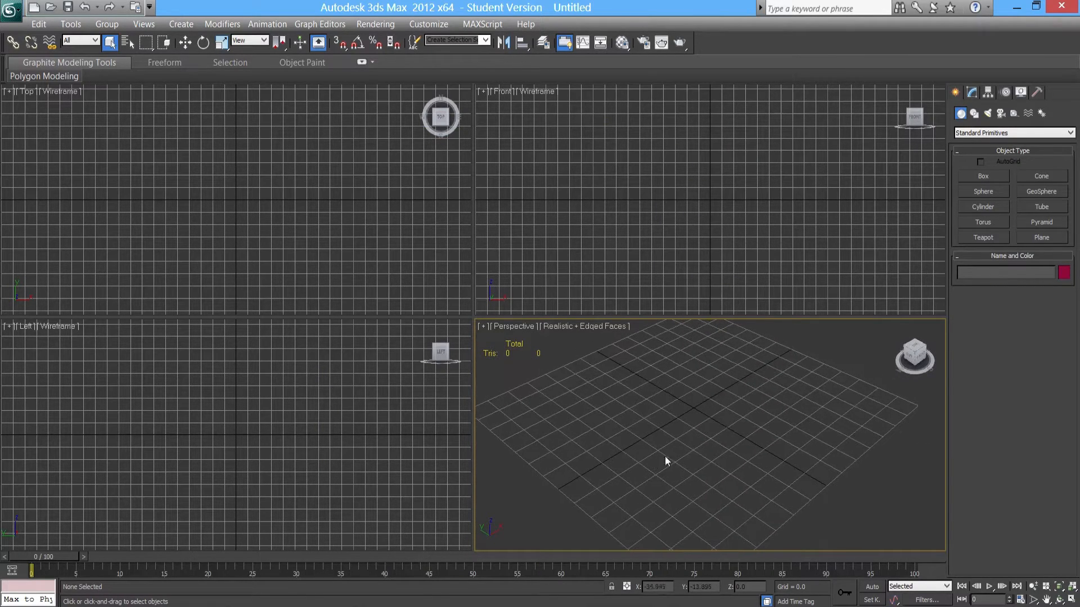
Set the display units to metric centimetres and the system unit scale to 1 unit = 1.0 centimetre.
click(983, 176)
alt+middle_drag(682, 412, 704, 426)
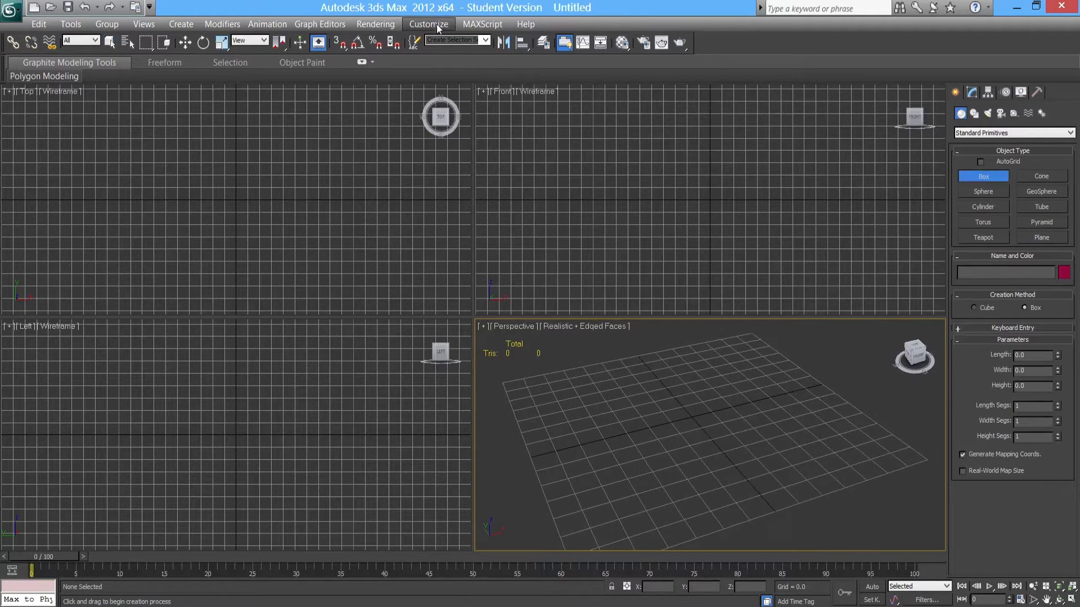
middle_drag(709, 459, 724, 447)
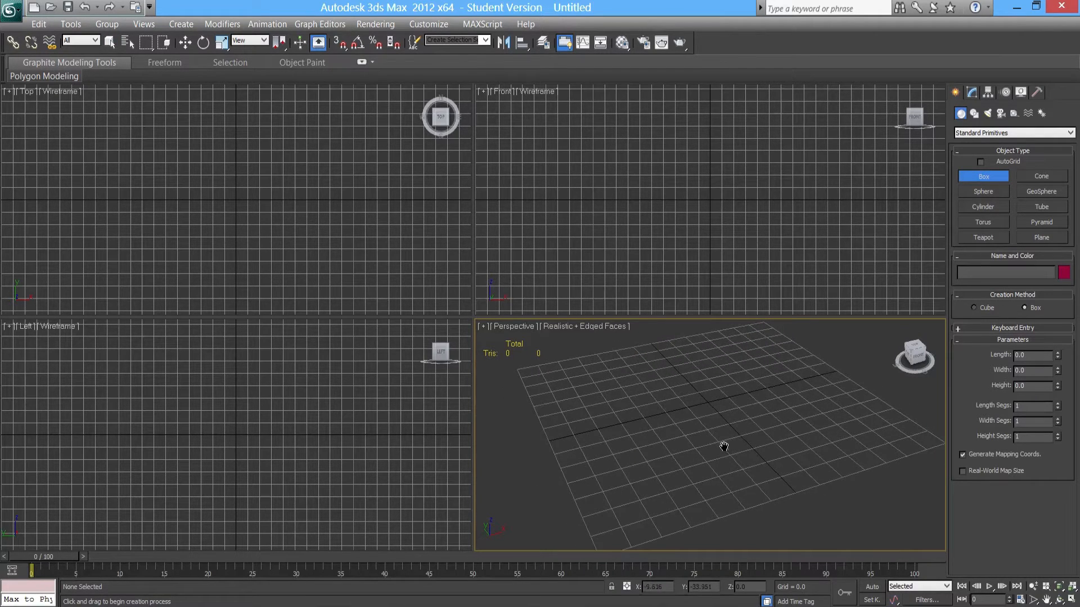
click(428, 24)
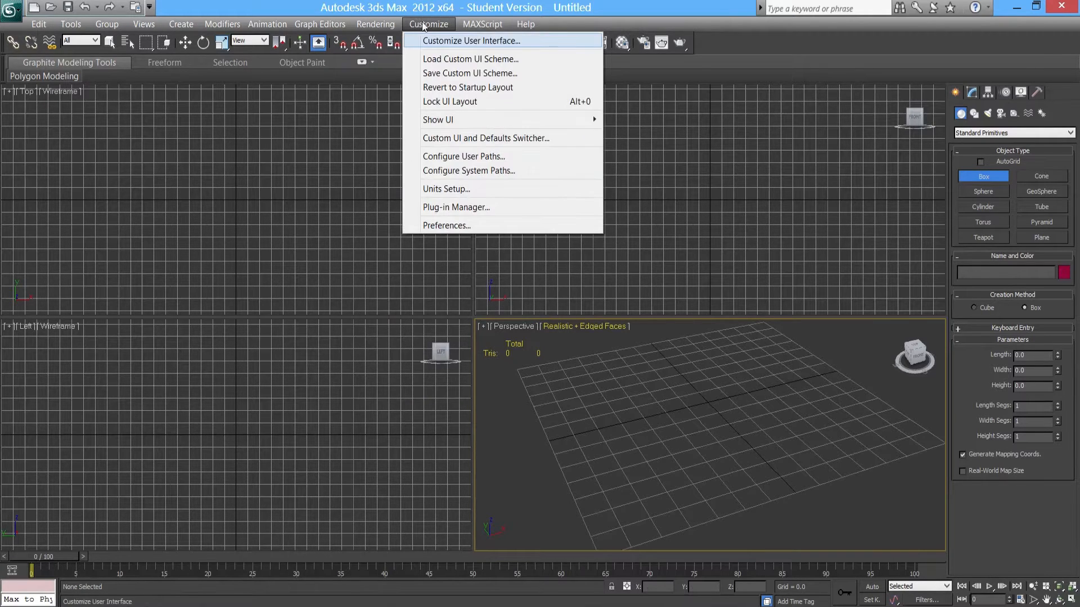
click(447, 189)
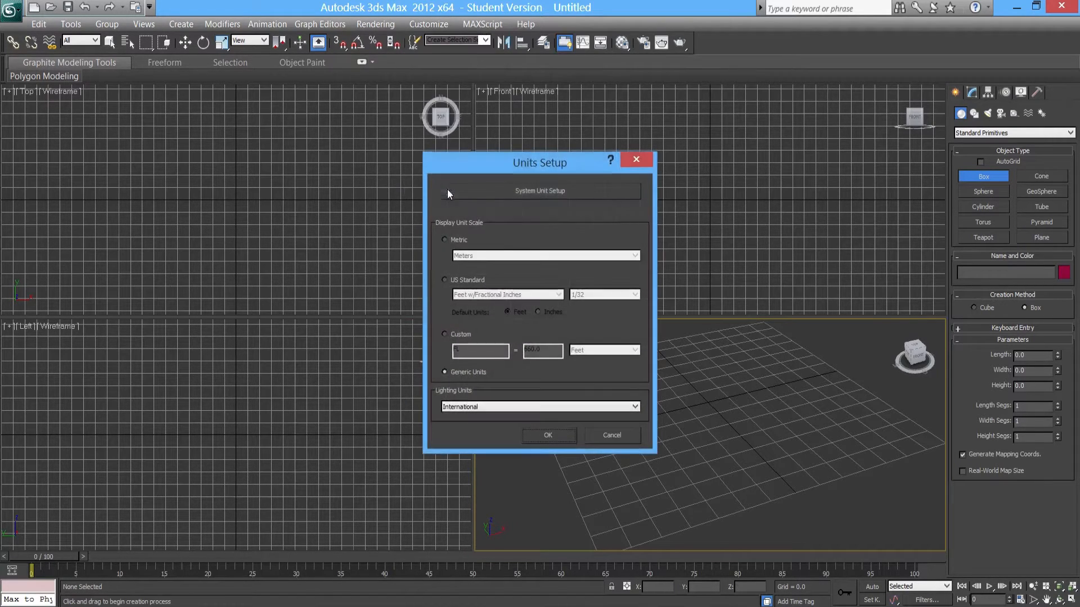
click(444, 241)
click(492, 255)
click(499, 272)
click(559, 191)
click(588, 259)
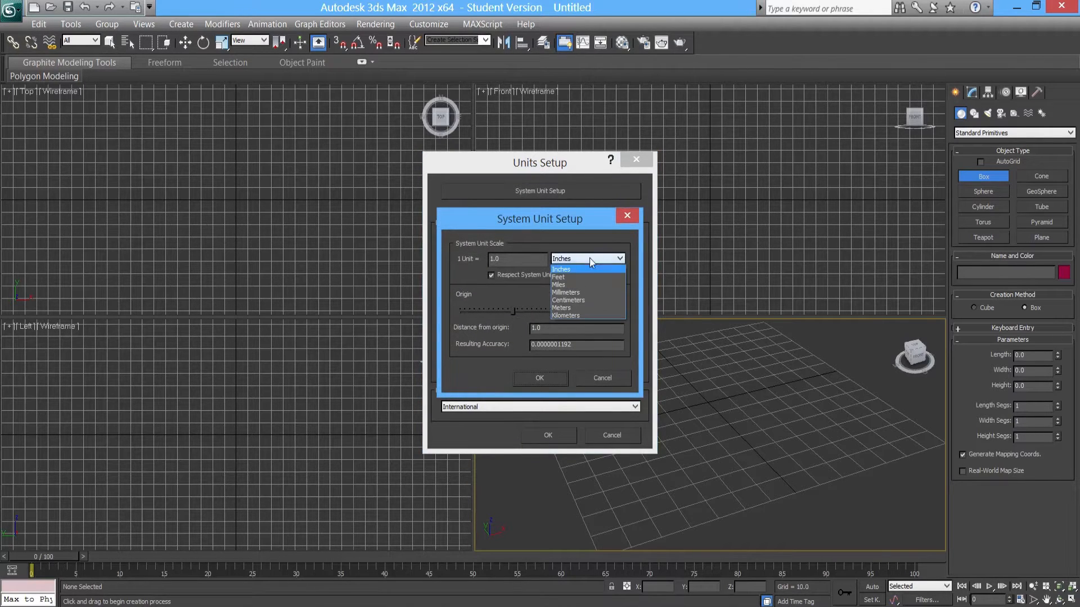
click(580, 293)
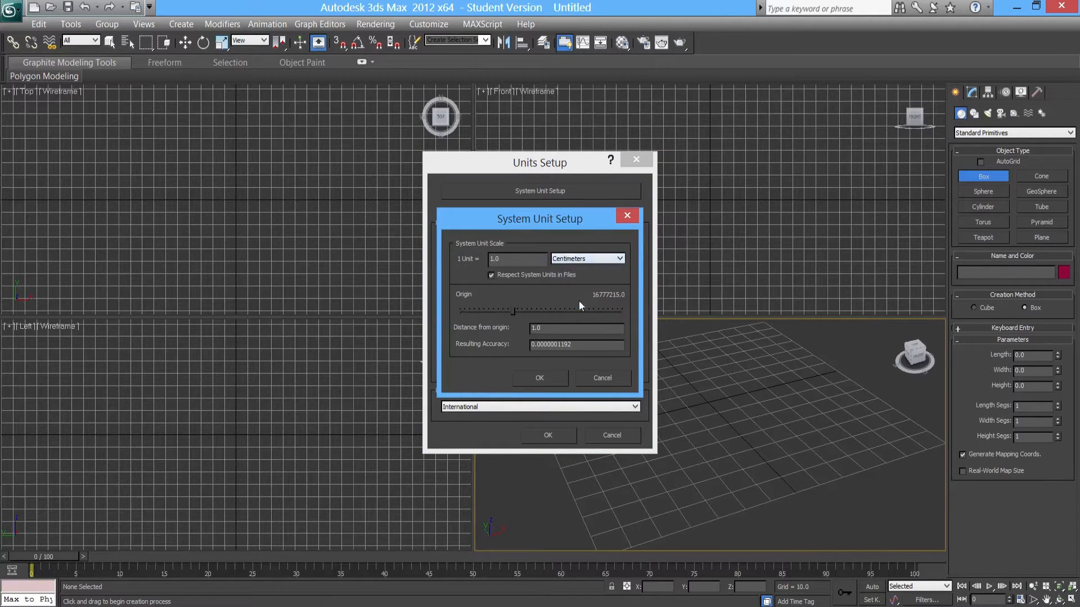
click(538, 381)
click(548, 434)
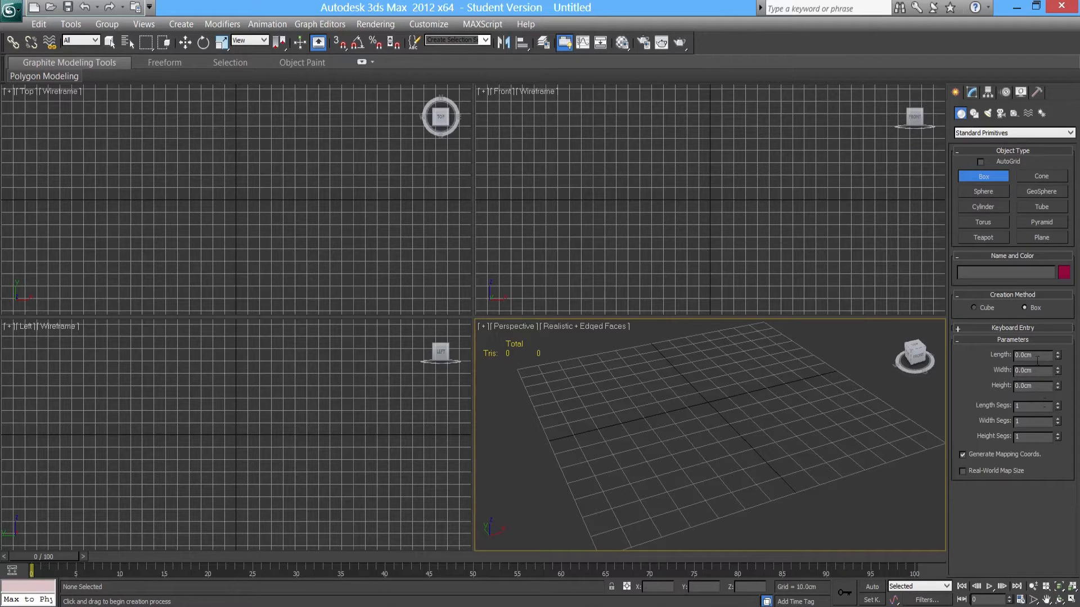
Create a flat box about 63.6 cm long, 37.7 cm wide and 2.1 cm high near the grid centre in perspective.
click(1037, 356)
alt+middle_drag(741, 441, 719, 435)
drag(636, 378, 774, 425)
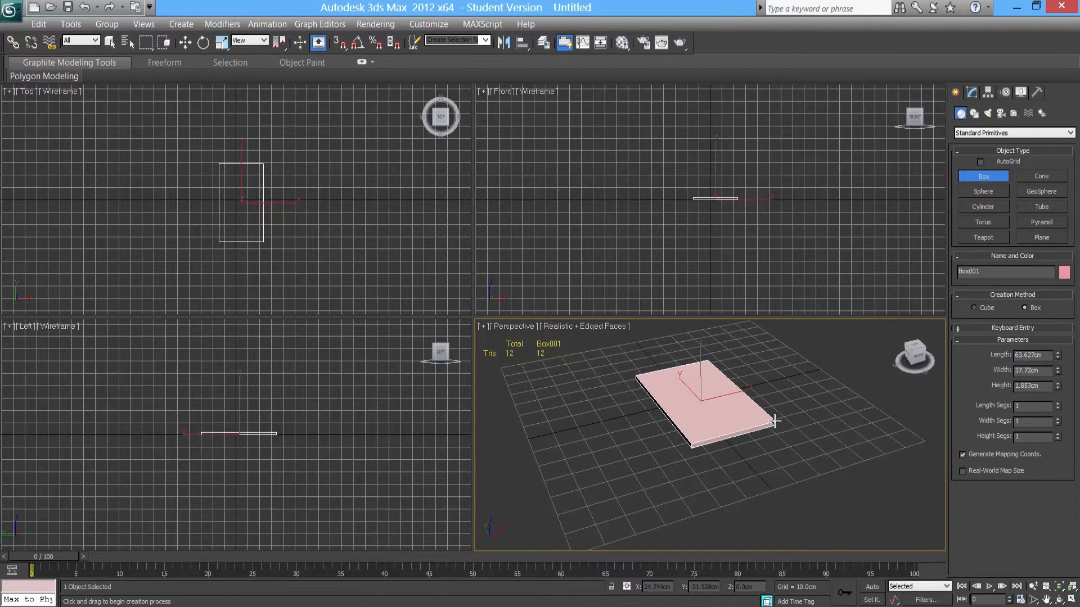
click(774, 421)
alt+middle_drag(735, 441, 735, 443)
scroll(735, 443, up, 3)
middle_drag(721, 397, 676, 494)
scroll(745, 430, down, 2)
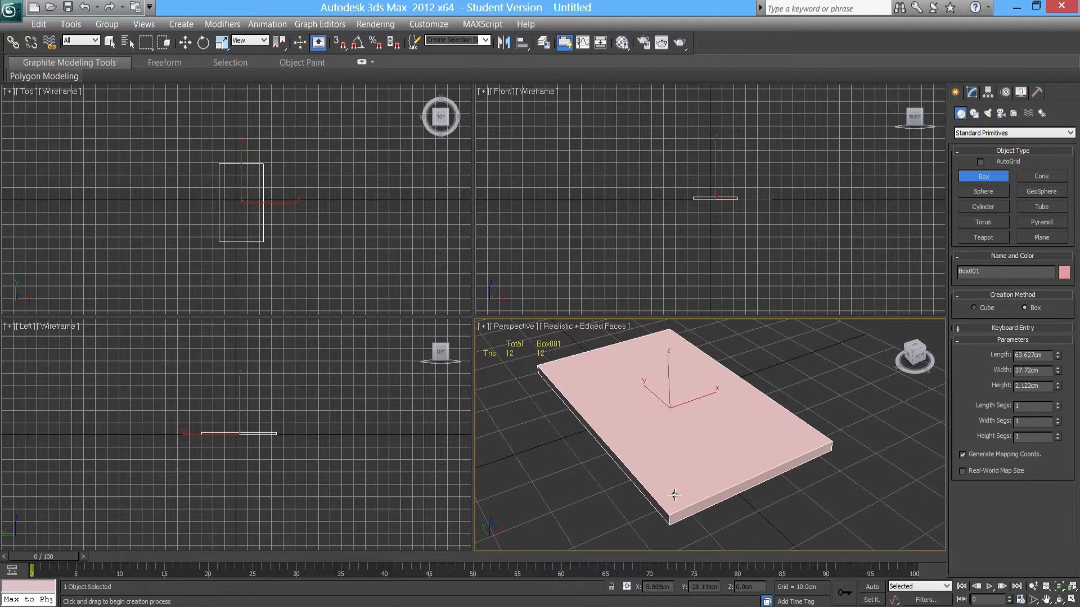
middle_drag(673, 497, 662, 496)
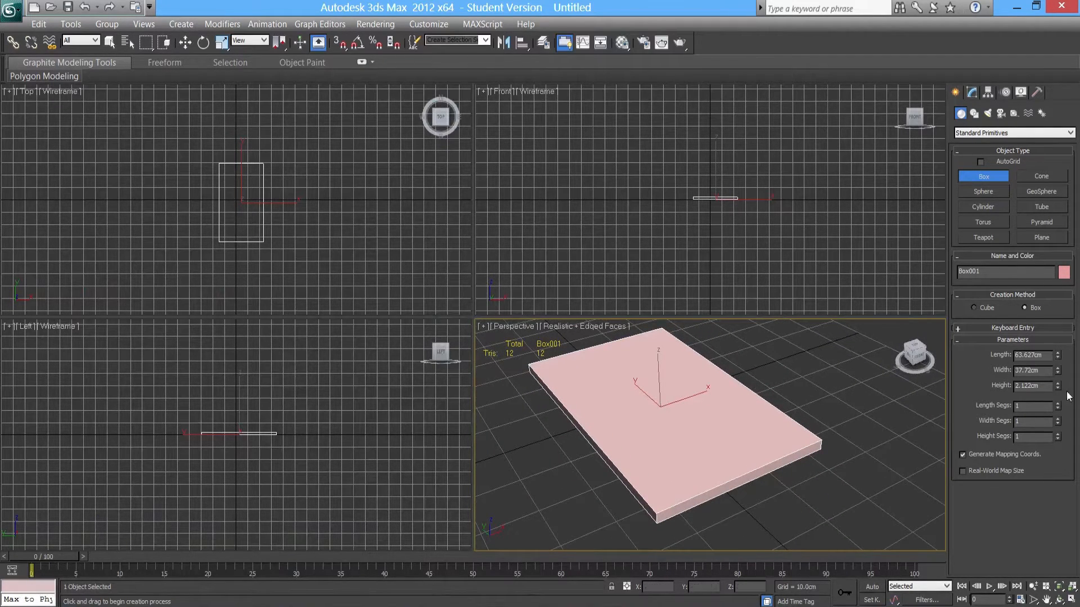
Set the box's length to 21 cm and its width to 29.7 cm.
drag(1047, 358, 951, 365)
text(21)
key(Return)
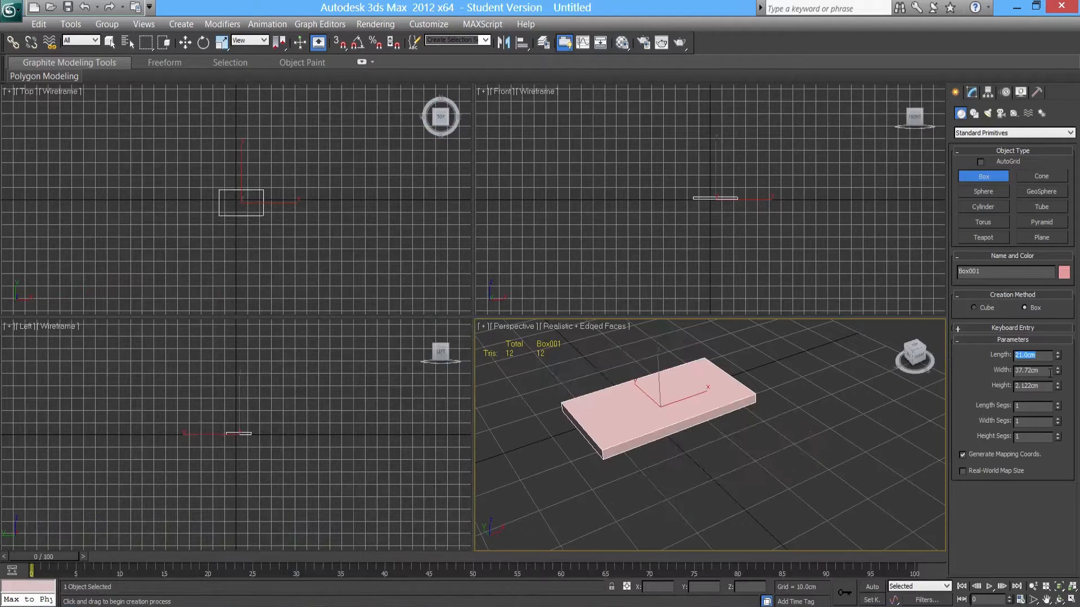
drag(1047, 373, 948, 374)
text(29.7)
key(Return)
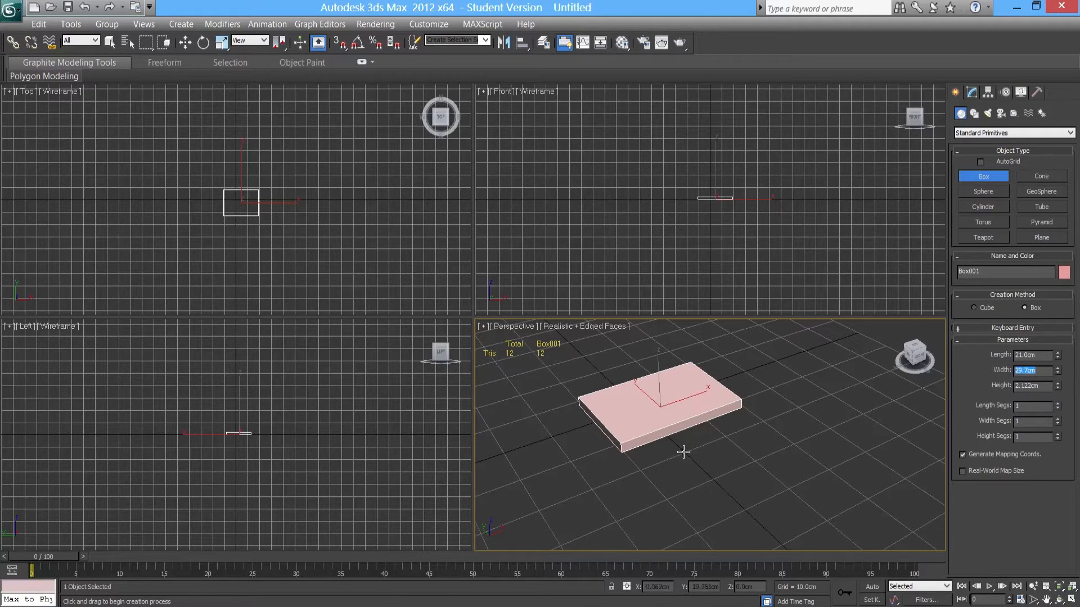
Scale the box down along the Z axis to about 33% so it becomes a thin slab.
alt+middle_drag(682, 450, 749, 480)
scroll(747, 431, up, 4)
scroll(773, 491, up, 3)
scroll(773, 491, down, 3)
click(222, 42)
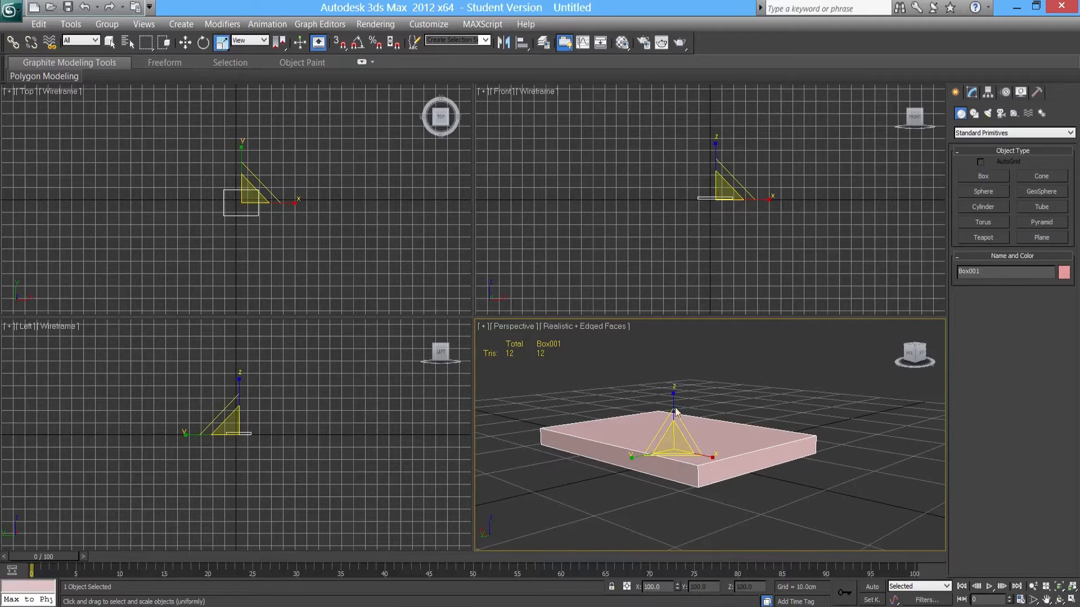
drag(673, 395, 706, 450)
mouse_move(699, 452)
alt+middle_down()
mouse_move(754, 501)
mouse_move(713, 504)
mouse_move(707, 457)
alt+middle_up()
scroll(752, 532, up, 4)
drag(652, 358, 655, 363)
middle_drag(660, 468, 736, 473)
alt+middle_drag(736, 478, 707, 491)
mouse_move(707, 491)
middle_down()
mouse_move(685, 478)
mouse_move(699, 491)
middle_up()
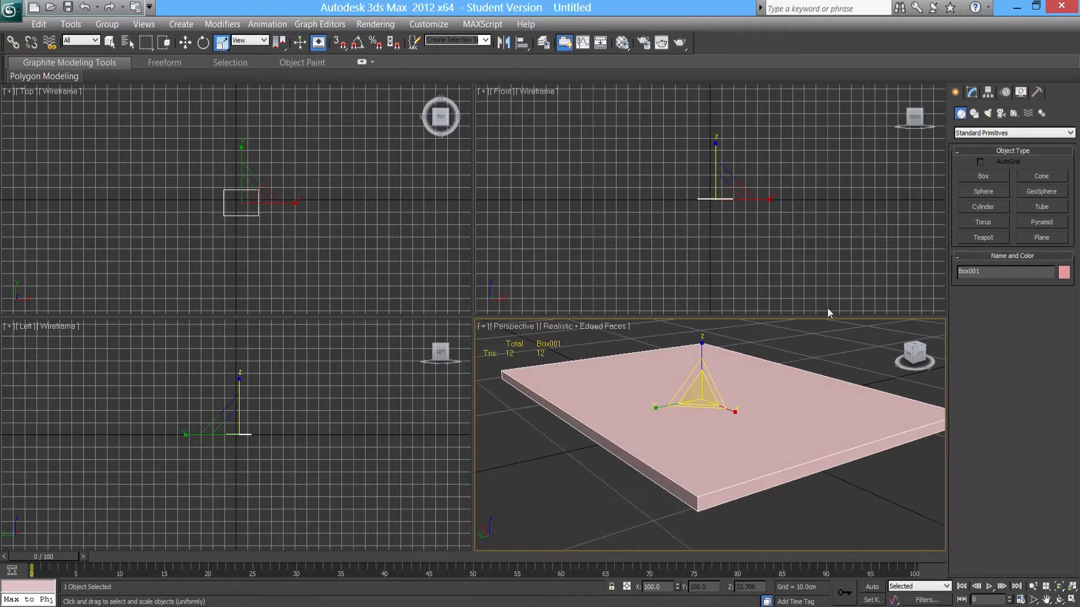
Convert the box to an Editable Poly and enter edge sub-object level.
click(972, 93)
right_click(992, 147)
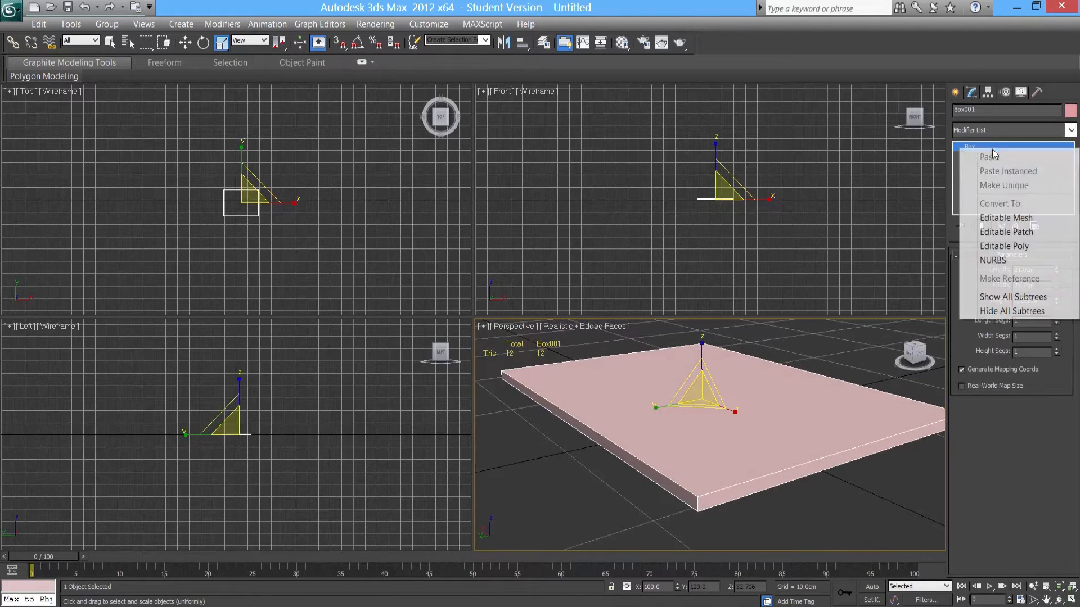
click(1028, 251)
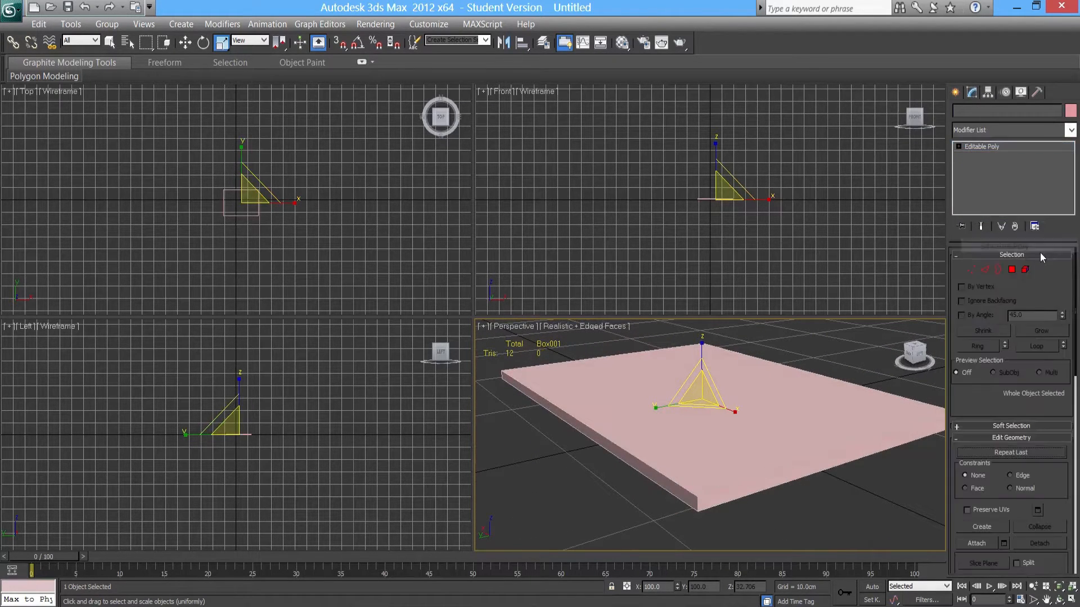
click(984, 276)
middle_drag(698, 506, 653, 507)
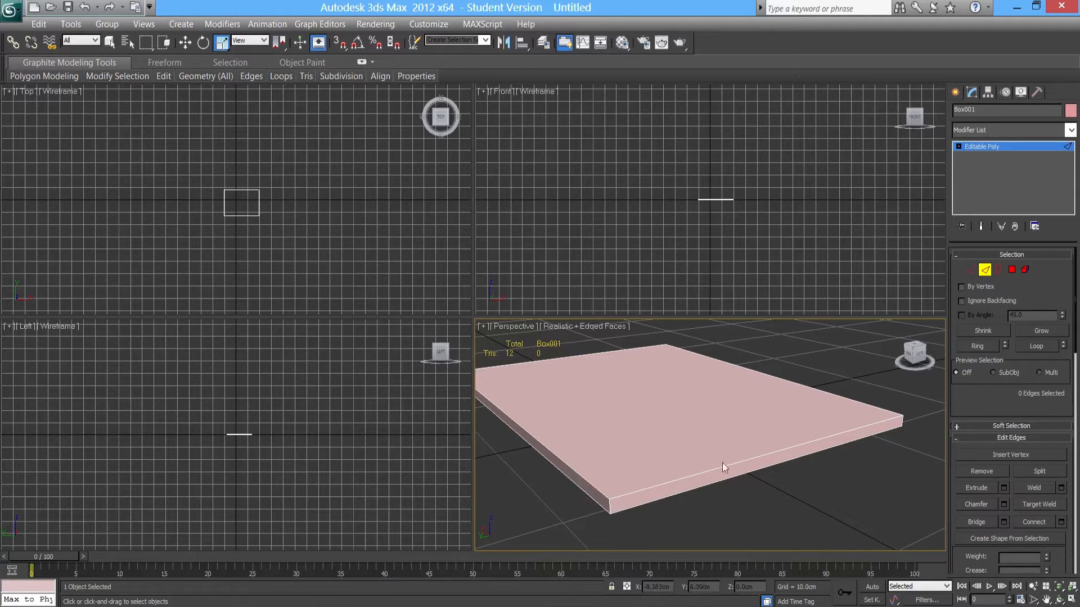
Change the slab's object color to dark blue from the 3ds Max palette.
click(1070, 111)
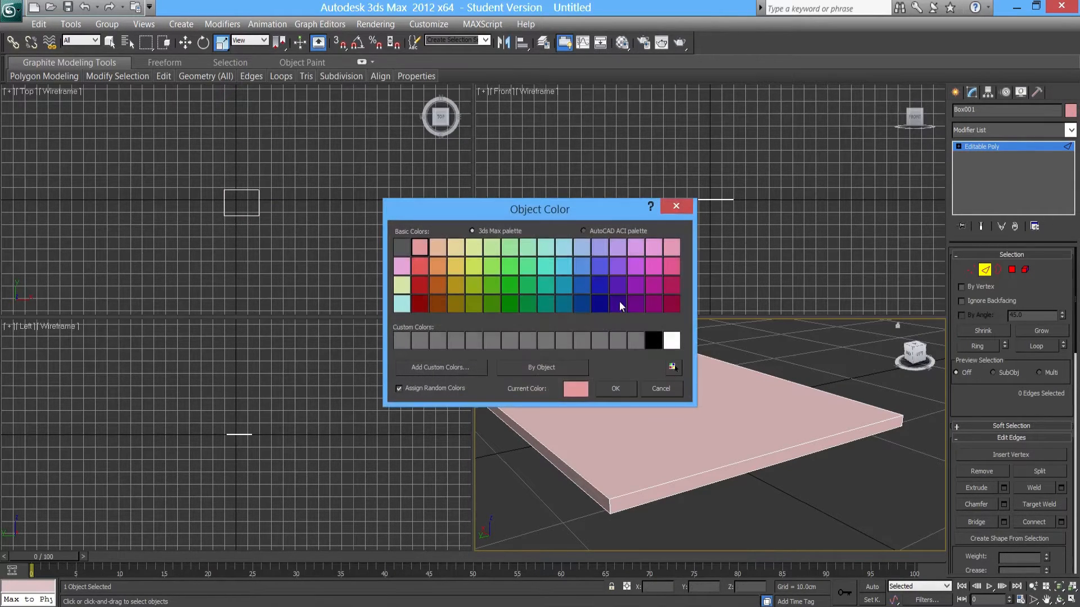
click(600, 291)
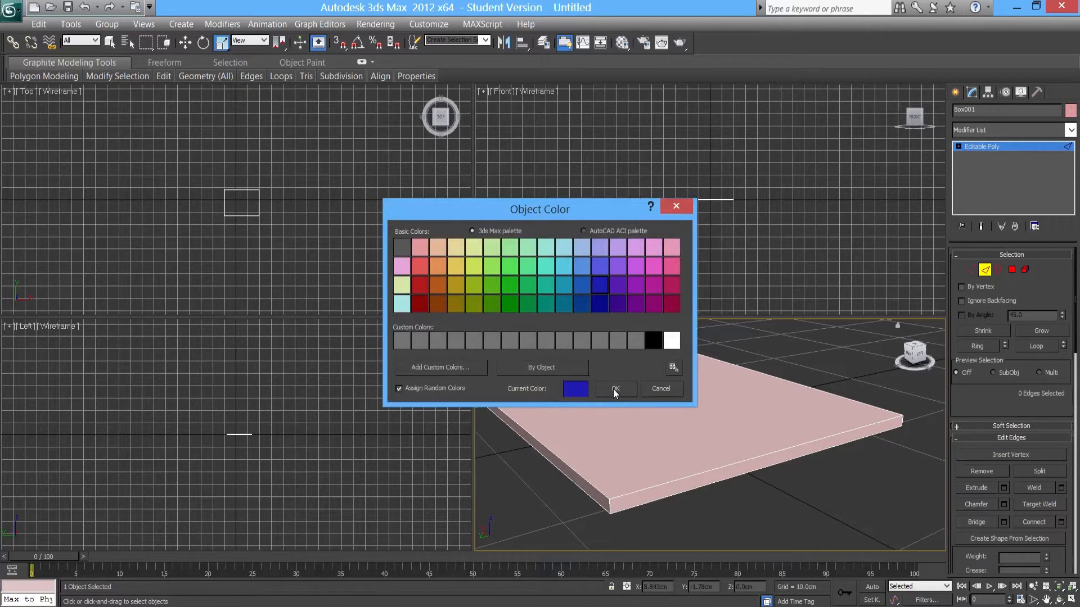
click(615, 392)
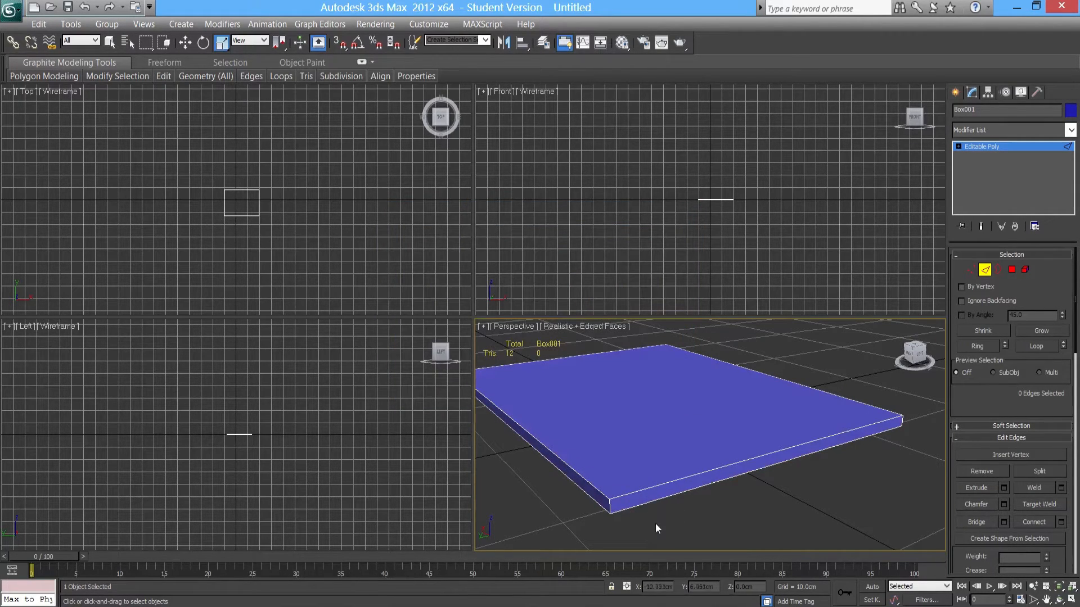
Ring-select the slab's four vertical corner edges and connect them with 2 segments around the sides.
click(610, 507)
middle_drag(586, 516, 748, 481)
scroll(665, 527, up, 3)
alt+middle_drag(669, 485, 694, 488)
click(982, 346)
mouse_move(795, 462)
alt+middle_down()
mouse_move(663, 453)
mouse_move(757, 433)
mouse_move(599, 443)
mouse_move(631, 470)
mouse_move(719, 457)
mouse_move(609, 447)
mouse_move(788, 464)
alt+middle_up()
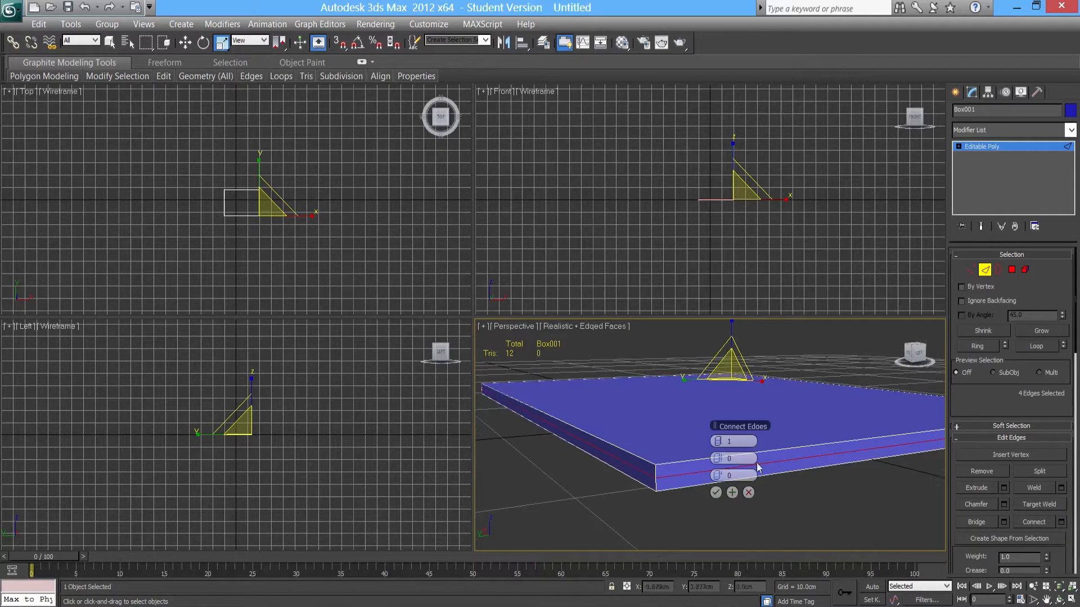
click(720, 441)
click(716, 493)
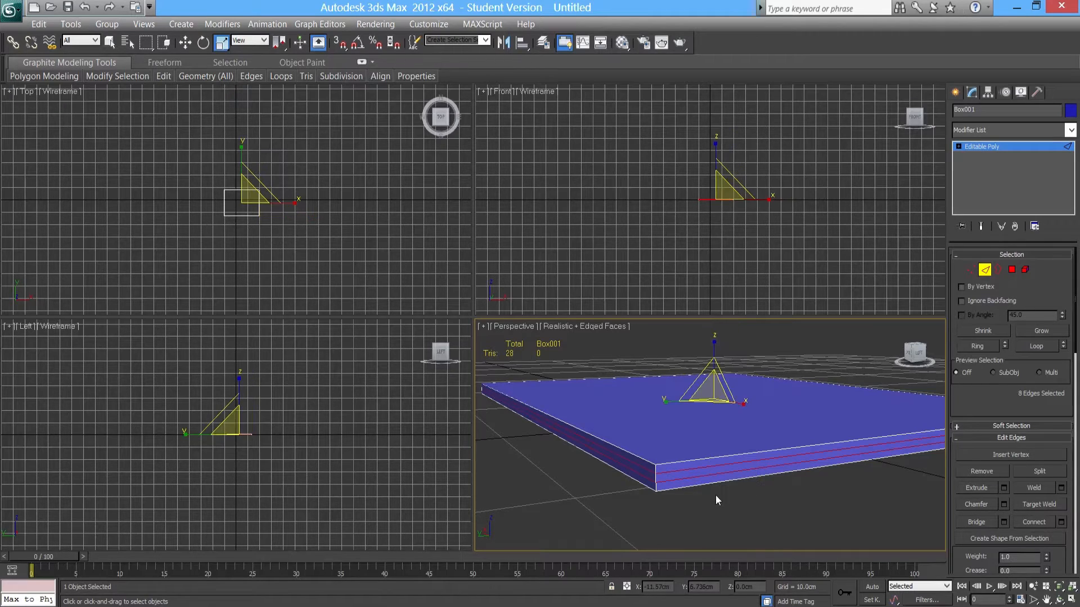
Select the middle polygon strip on one long side of the slab and move it outward along Y to about 8.44 cm.
click(1012, 270)
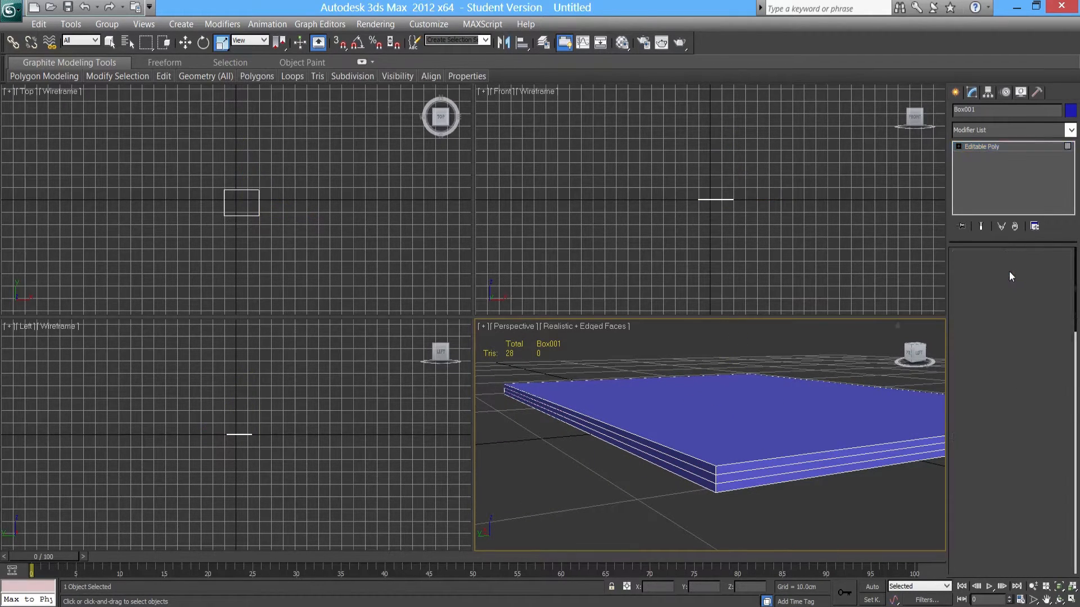
click(686, 468)
alt+middle_drag(703, 444, 772, 487)
scroll(701, 479, down, 4)
scroll(773, 488, up, 2)
click(744, 480)
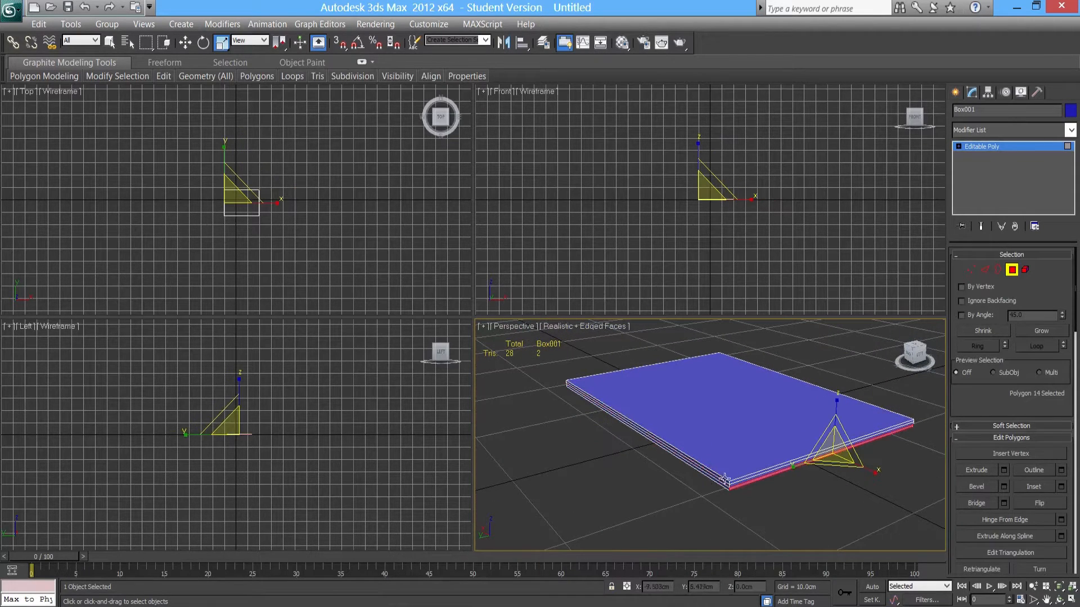
click(704, 472)
alt+middle_drag(704, 481, 702, 475)
scroll(701, 476, up, 3)
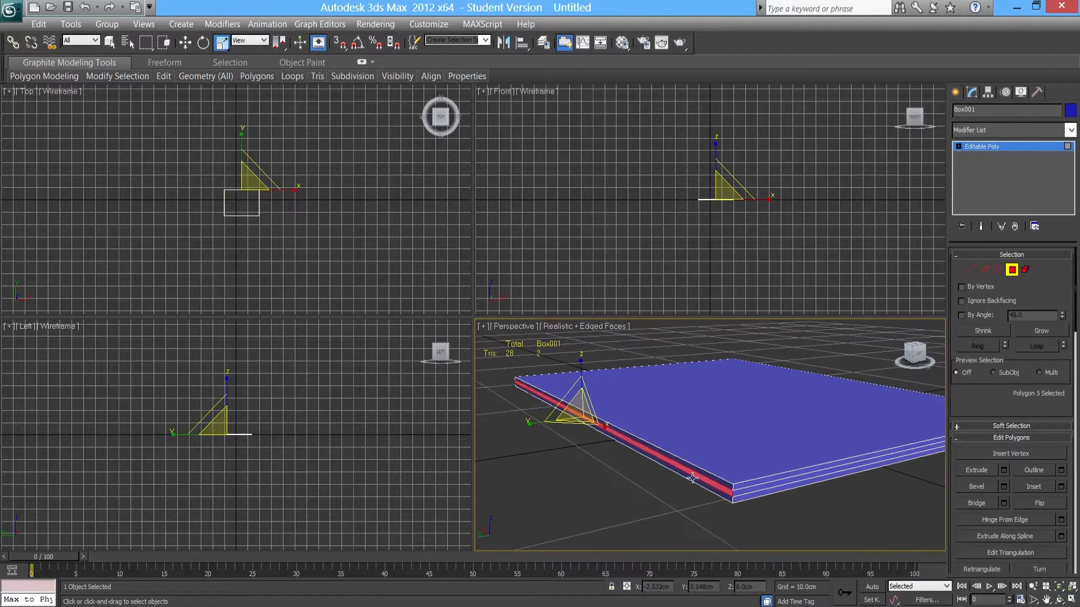
key(w)
middle_drag(614, 427, 656, 419)
drag(596, 411, 587, 413)
alt+middle_drag(797, 493, 767, 479)
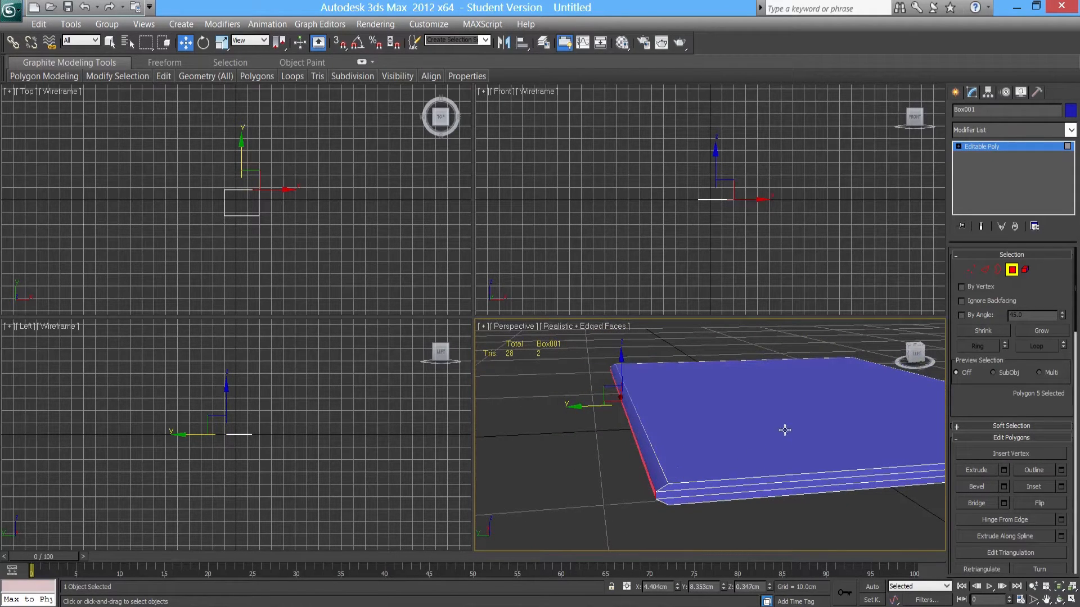
alt+middle_drag(817, 505, 607, 401)
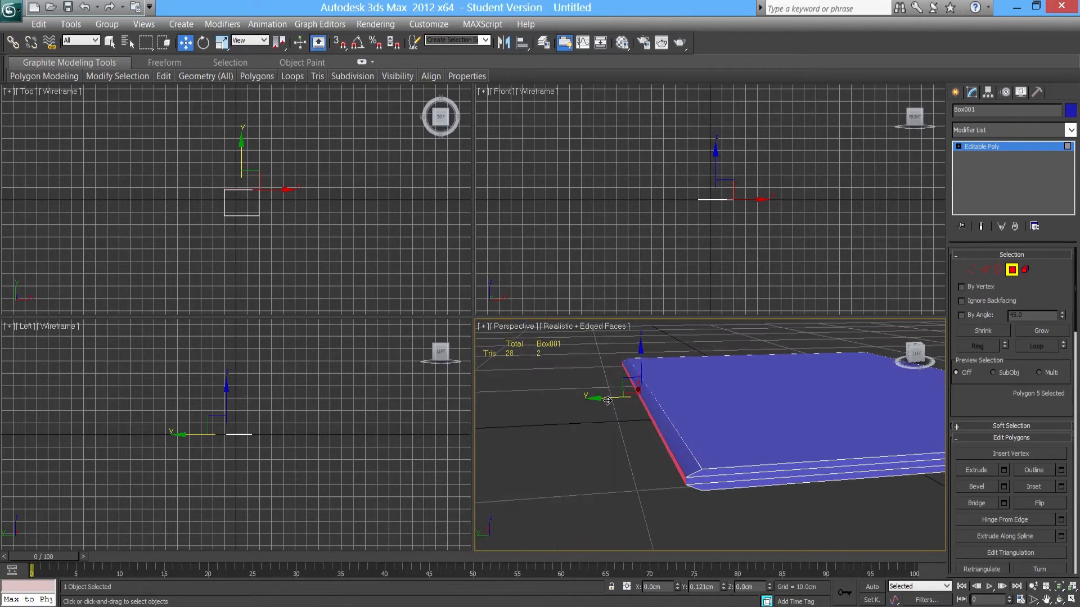
alt+middle_drag(651, 460, 724, 457)
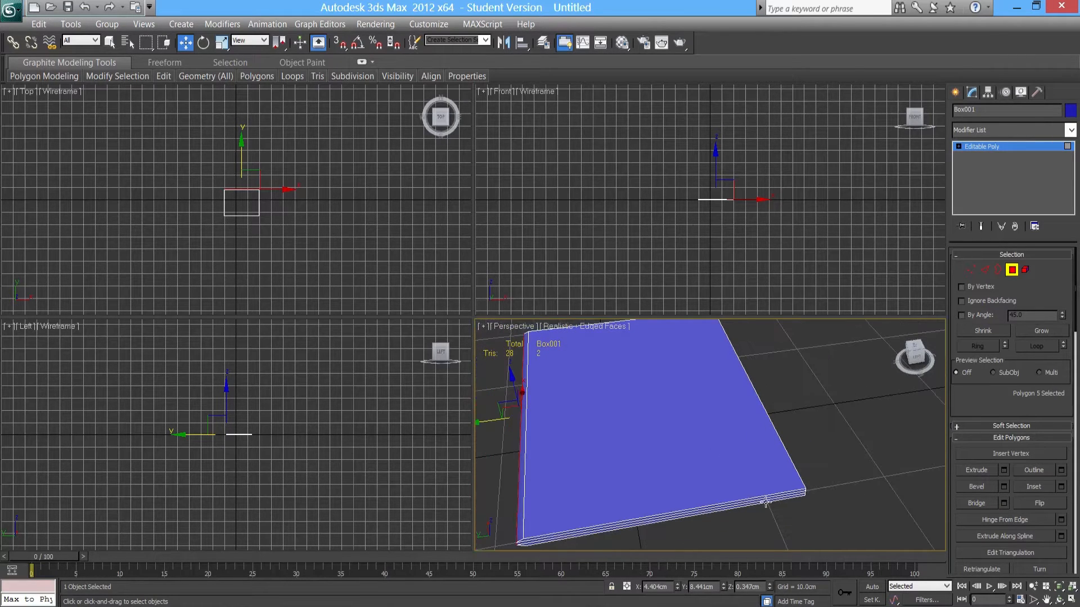
scroll(742, 467, down, 4)
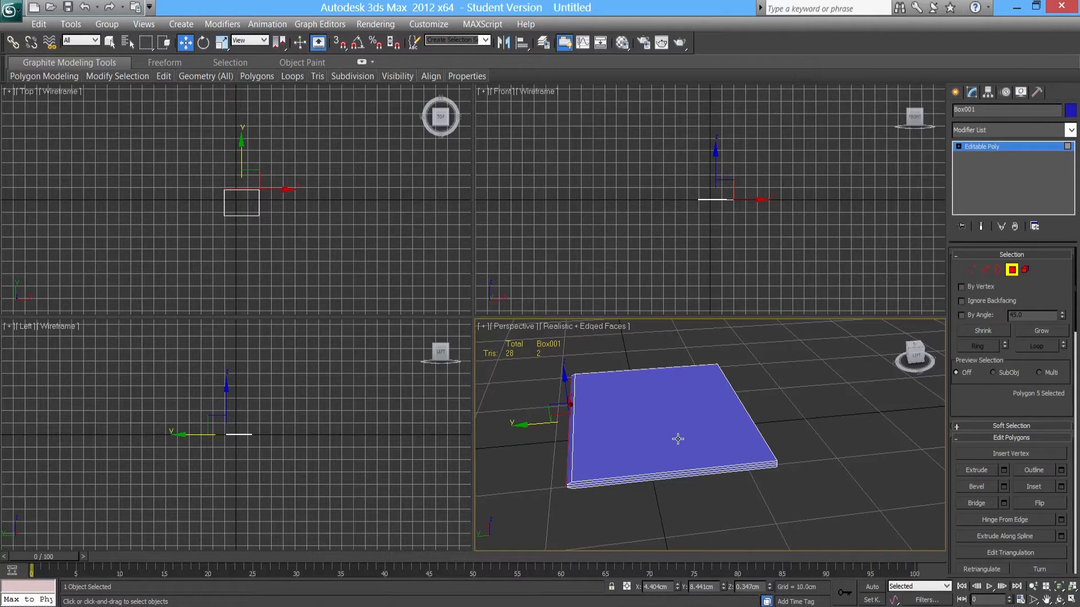
Clear the polygon selection, enter edge level and select the four horizontal edges of the long side opposite the shaped one.
click(692, 500)
alt+middle_drag(616, 484, 656, 493)
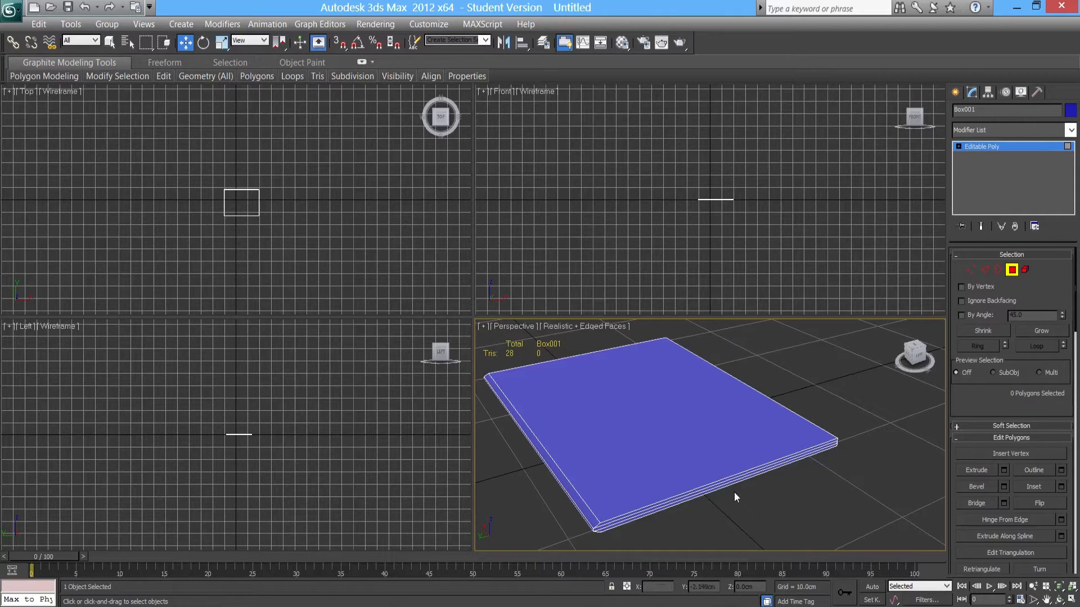
alt+middle_drag(717, 494, 756, 496)
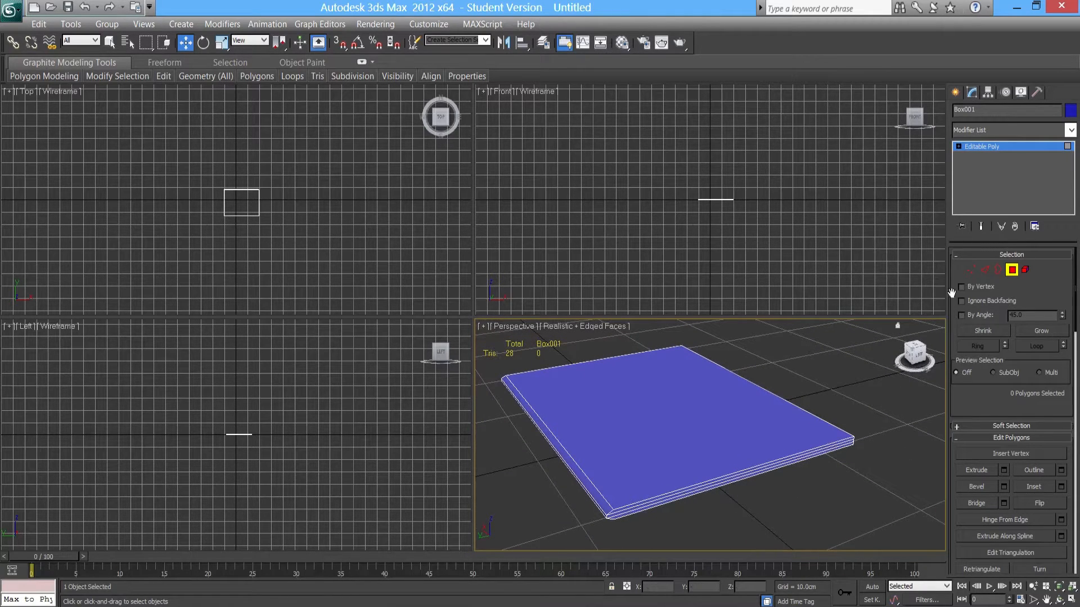
click(986, 271)
alt+middle_drag(866, 417, 829, 456)
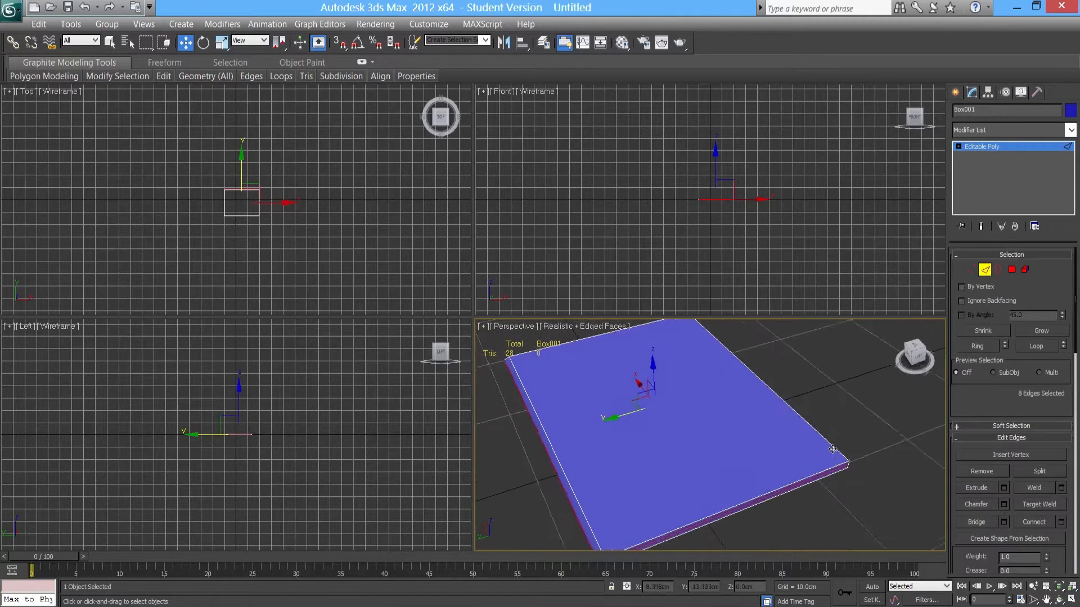
scroll(826, 459, down, 1)
click(814, 454)
drag(795, 383, 755, 421)
alt+middle_drag(754, 422, 786, 422)
alt+middle_drag(793, 481, 713, 505)
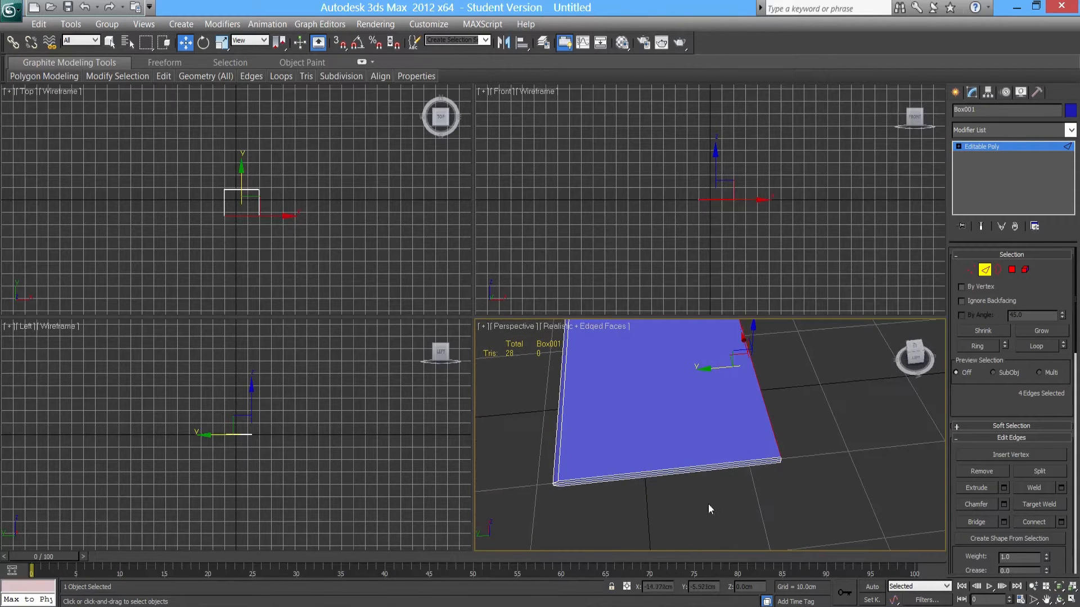
Try to add the adjoining -X short side's horizontal edges to the selection, and undo the selection change.
ctrl+drag(646, 458, 646, 458)
alt+middle_drag(699, 502, 755, 498)
drag(808, 519, 714, 421)
alt+middle_drag(758, 463, 743, 458)
scroll(743, 458, up, 5)
alt+middle_drag(764, 500, 730, 435)
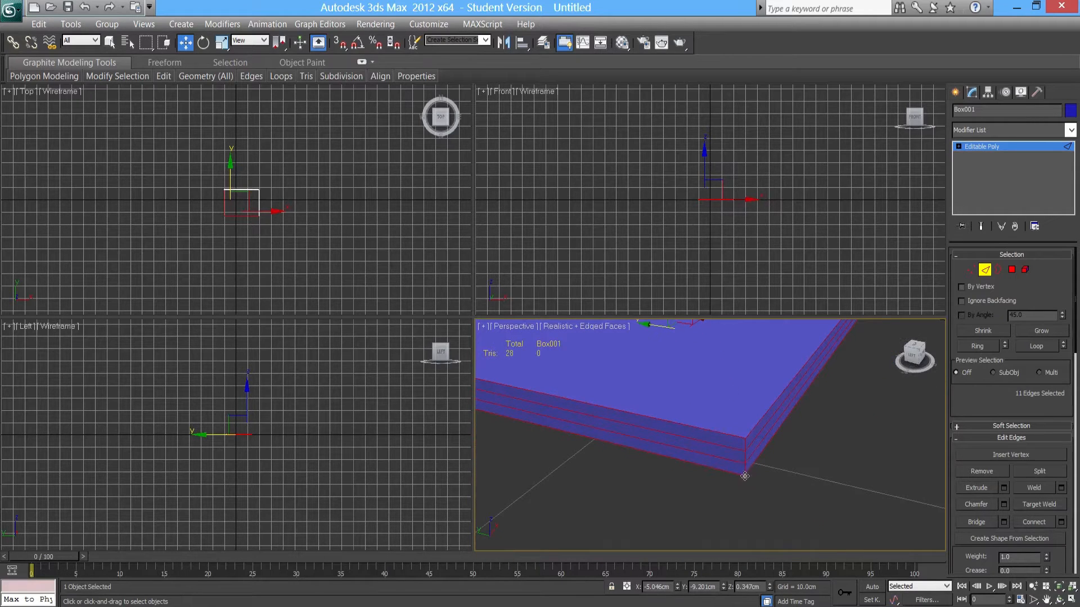
key(ctrl+z)
Select the four horizontal edges of the -X short side and add the four of the adjoining -Y long side, without the corner edges.
alt+middle_drag(725, 496, 685, 505)
scroll(727, 470, down, 3)
drag(661, 445, 662, 445)
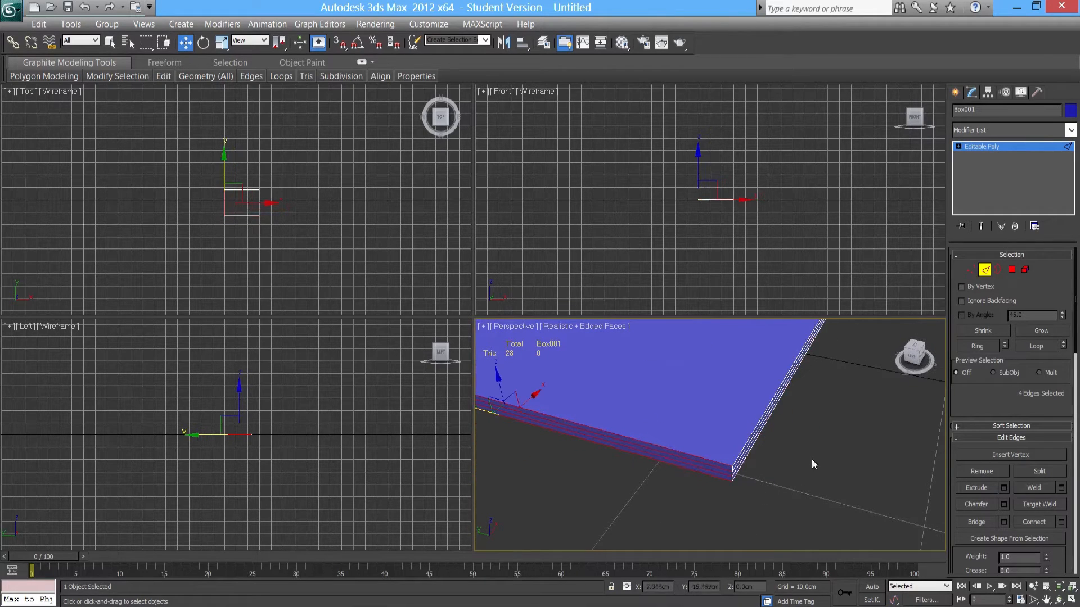
ctrl+drag(755, 391, 755, 390)
alt+middle_drag(726, 494, 724, 483)
scroll(724, 483, up, 3)
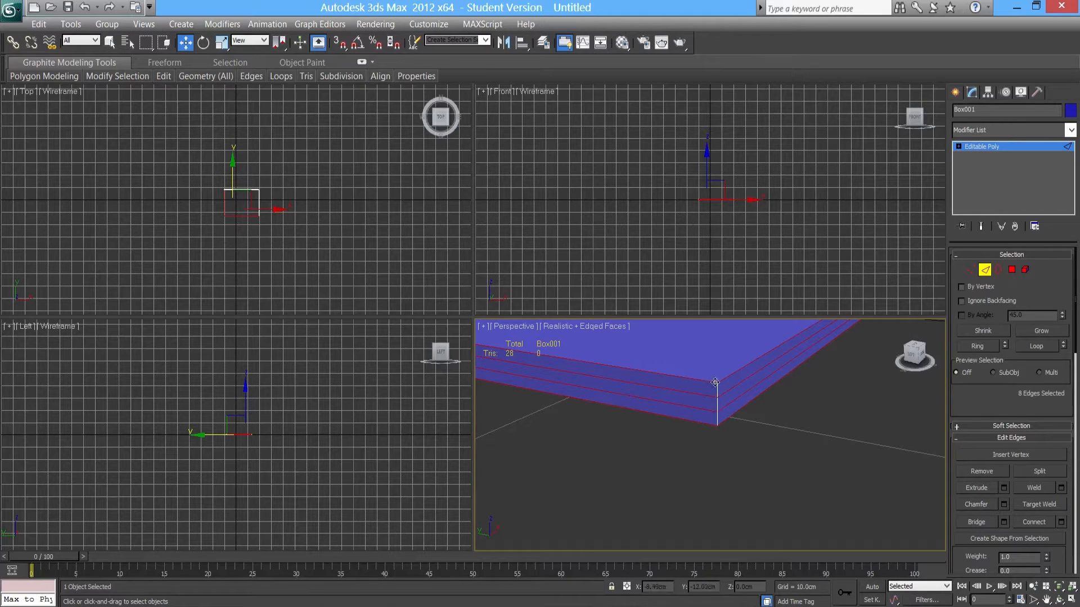
alt+middle_drag(654, 428, 692, 454)
scroll(680, 427, down, 3)
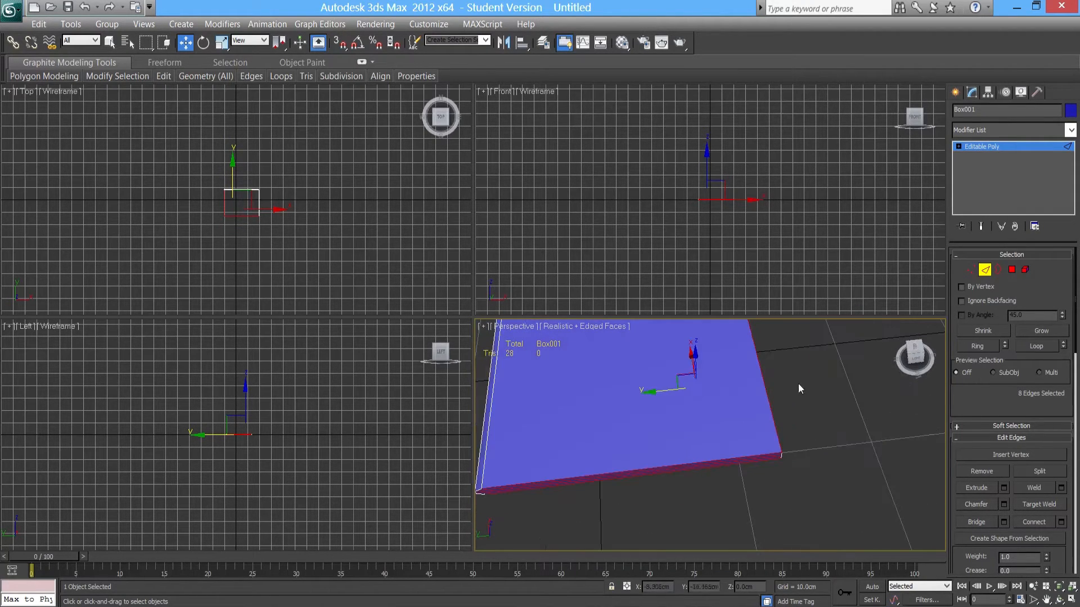
Connect the eight selected edges with 1 segment to cut a line across the slab's corner.
middle_drag(697, 462, 719, 456)
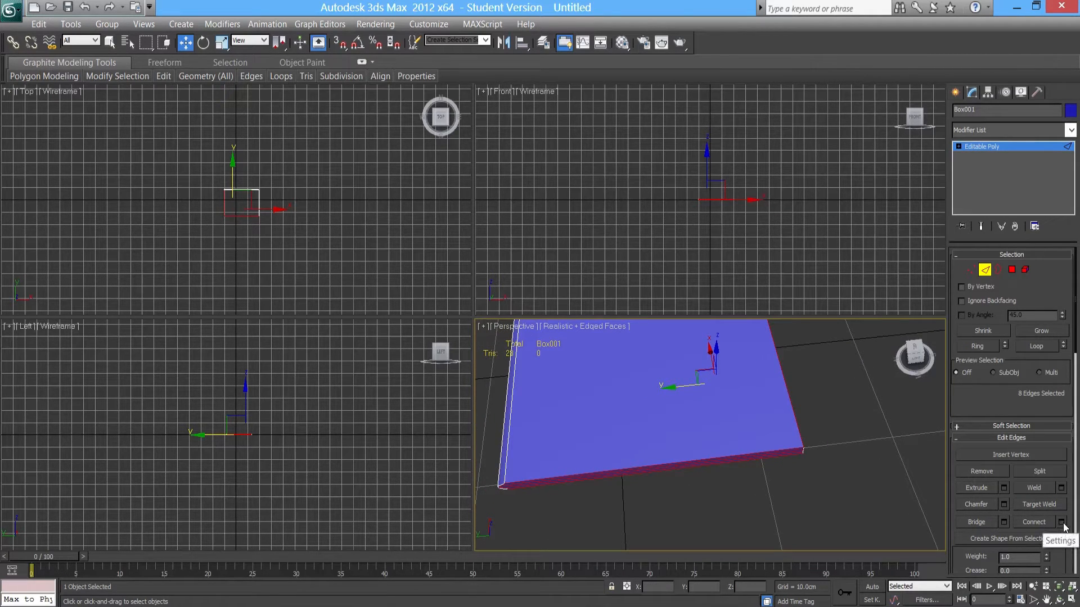
click(1062, 522)
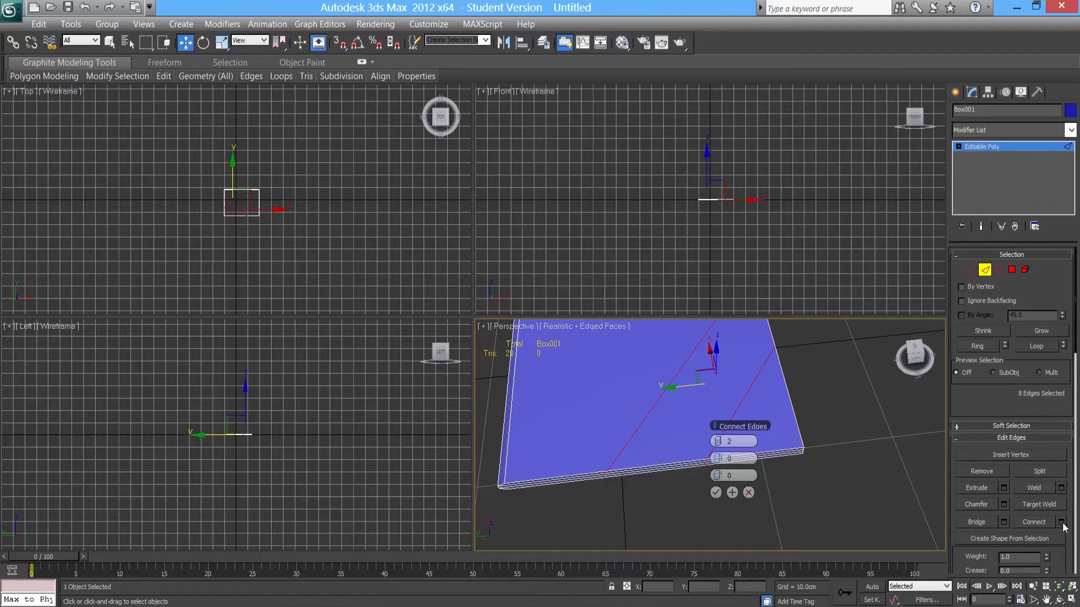
click(714, 442)
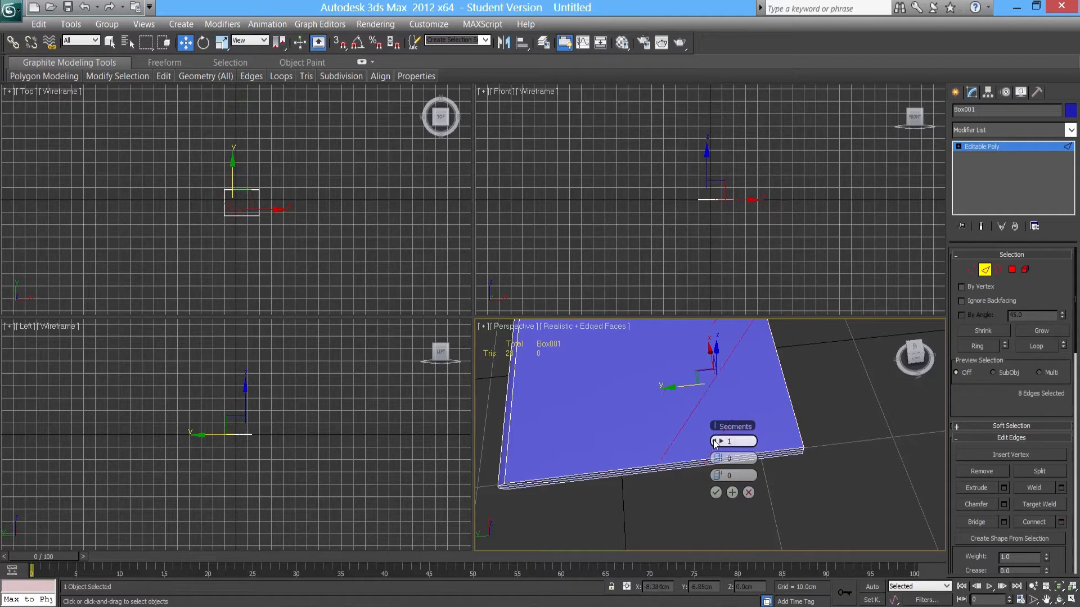
click(715, 496)
In vertex level, slide the new vertices toward the corner, those on the short side to about Y -6.83 cm and those on the long side along X.
mouse_move(714, 497)
alt+middle_down()
mouse_move(687, 511)
mouse_move(693, 484)
mouse_move(714, 487)
alt+middle_up()
click(970, 270)
drag(714, 487, 685, 465)
middle_drag(740, 436, 727, 471)
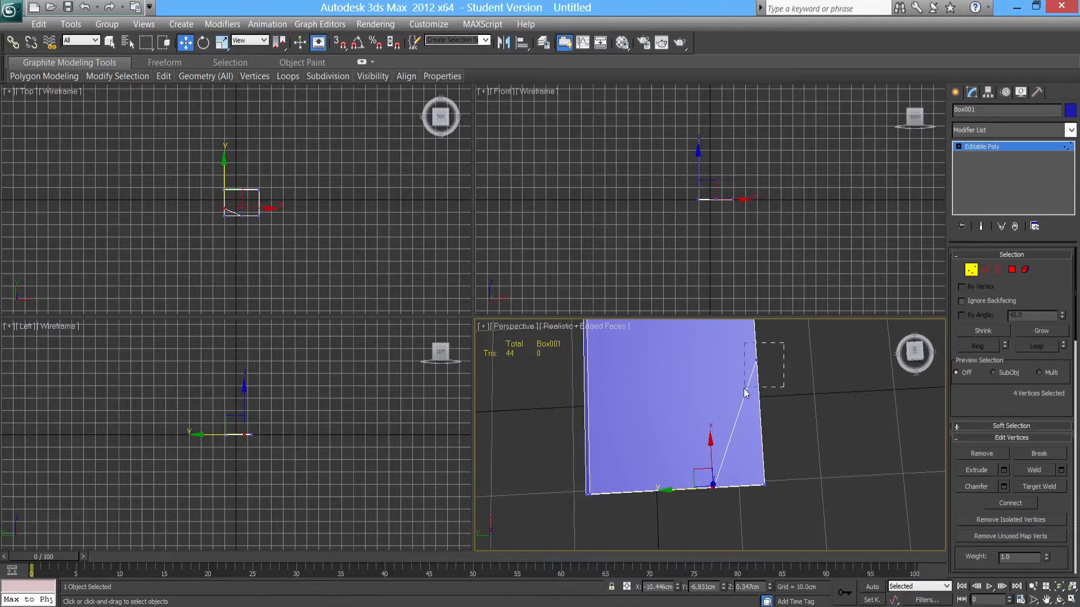
drag(744, 388, 743, 390)
middle_drag(742, 390, 734, 417)
drag(745, 353, 760, 422)
Select the four vertices at the -X/-Y corner and raise them along Z to about 1 cm.
alt+middle_drag(766, 482, 791, 408)
scroll(794, 418, up, 2)
alt+middle_drag(812, 478, 813, 513)
drag(812, 514, 753, 414)
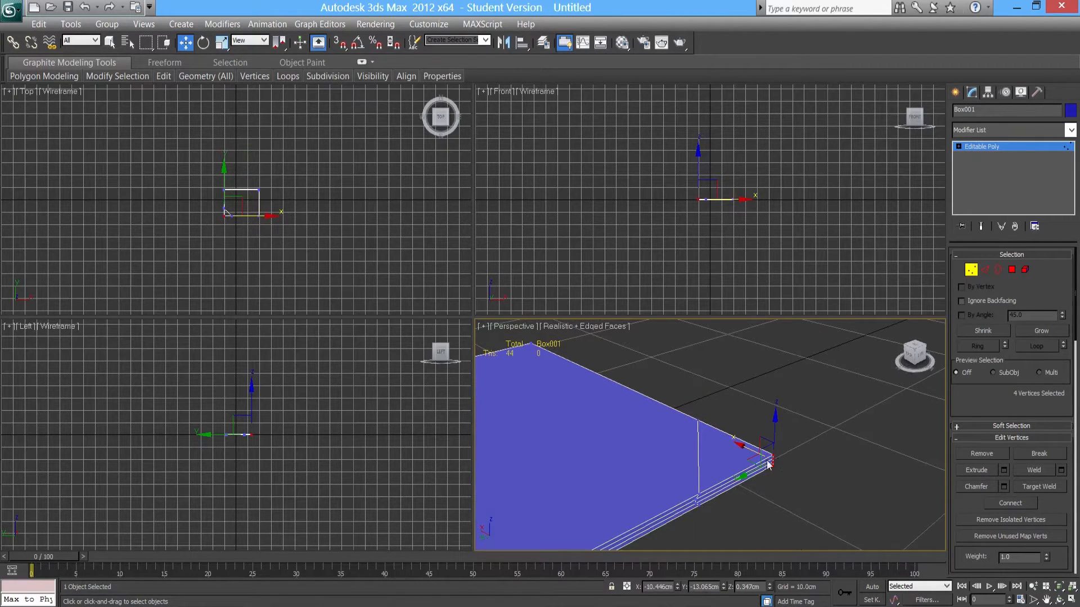
drag(804, 502, 773, 417)
alt+middle_drag(778, 472, 768, 443)
drag(772, 428, 776, 424)
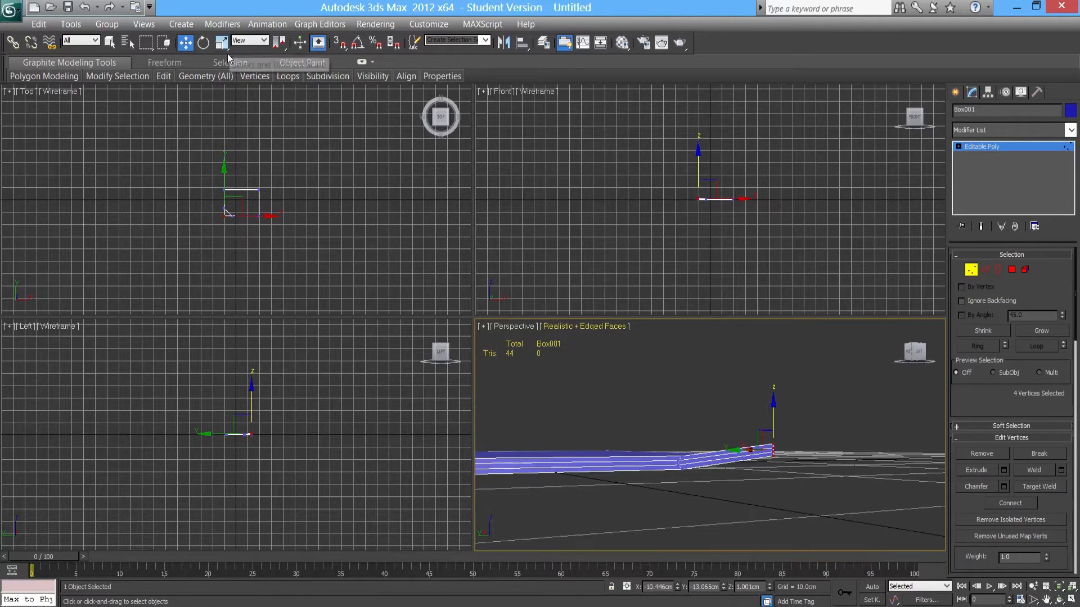
Scale the raised corner's four vertices along Z to thicken the tip, and return to the Move tool.
key(r)
middle_drag(764, 428, 759, 407)
drag(769, 476, 784, 537)
alt+middle_drag(703, 453, 717, 470)
alt+middle_drag(785, 500, 765, 483)
drag(770, 372, 772, 383)
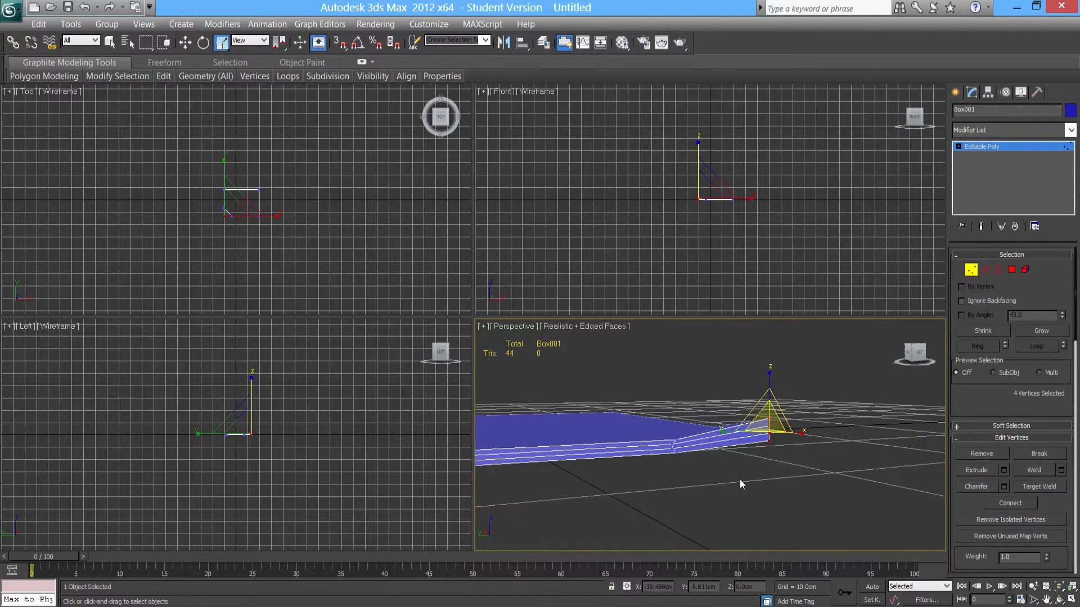
key(w)
In edge level, select the four remaining horizontal edges of the -Y long side and the four of the +X short side.
alt+middle_drag(740, 478, 713, 478)
alt+middle_drag(775, 451, 671, 467)
scroll(672, 467, down, 3)
click(983, 272)
alt+middle_drag(714, 400, 737, 487)
drag(707, 459, 663, 406)
middle_drag(663, 407, 715, 410)
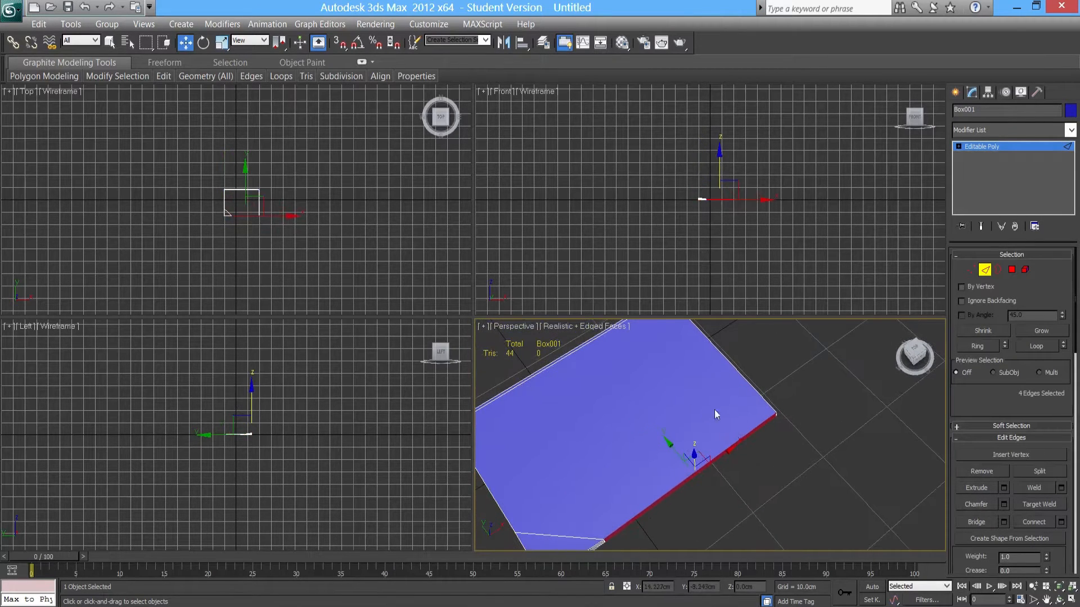
drag(718, 386, 721, 388)
Connect the eight selected edges with 1 segment across the slab's second corner.
middle_drag(769, 433, 641, 418)
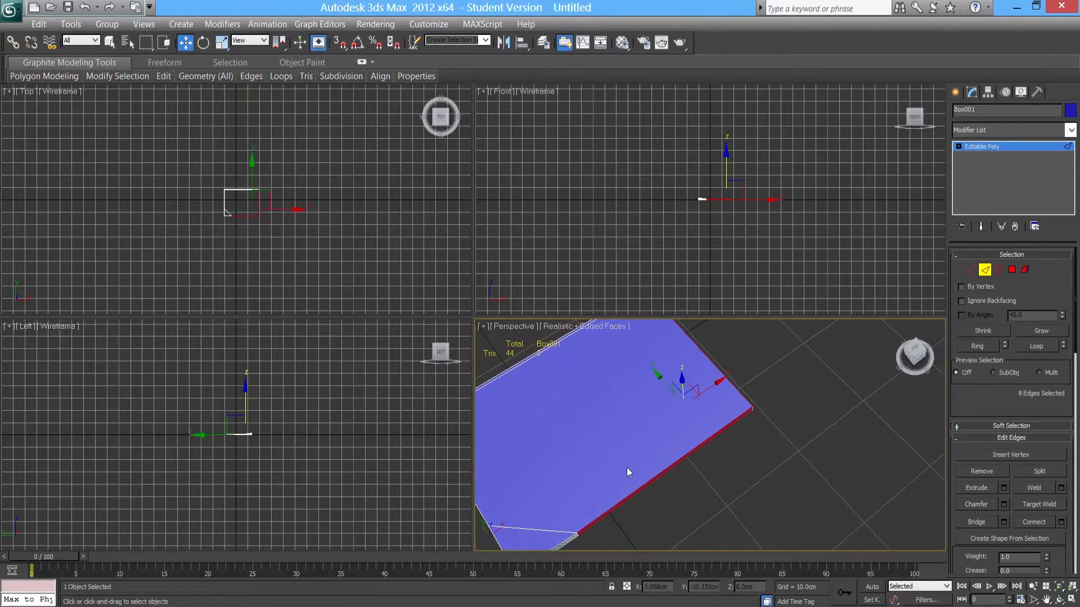
alt+middle_drag(627, 472, 597, 525)
middle_drag(682, 433, 665, 442)
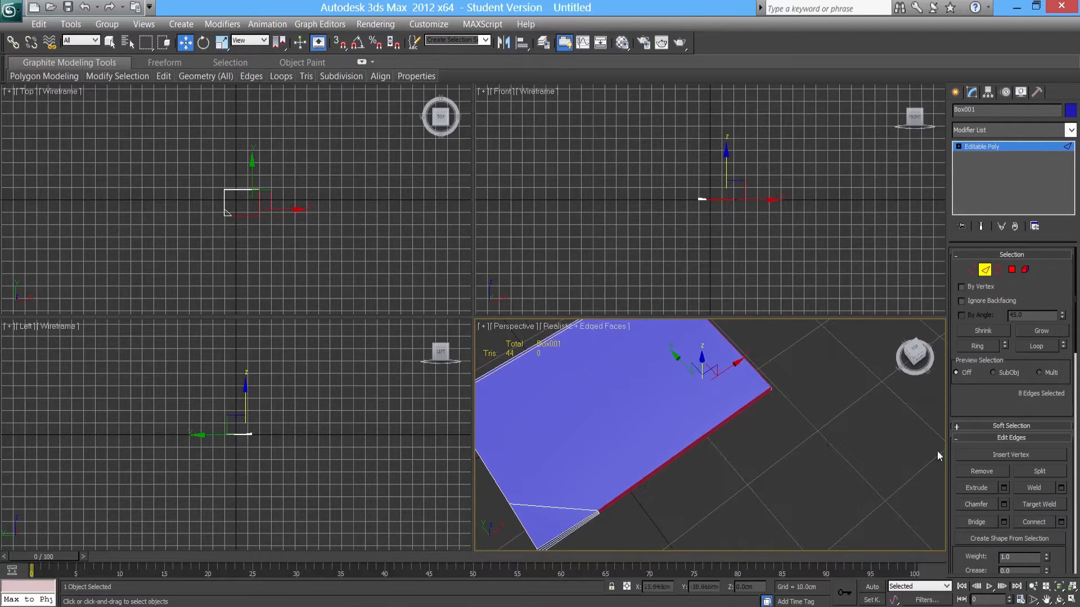
click(1061, 522)
click(721, 497)
In vertex level, slide the second cut's long-side vertices to about X 9.89 cm and its short-side vertices along Y toward the corner.
click(969, 273)
drag(706, 452, 708, 353)
middle_drag(731, 427, 495, 521)
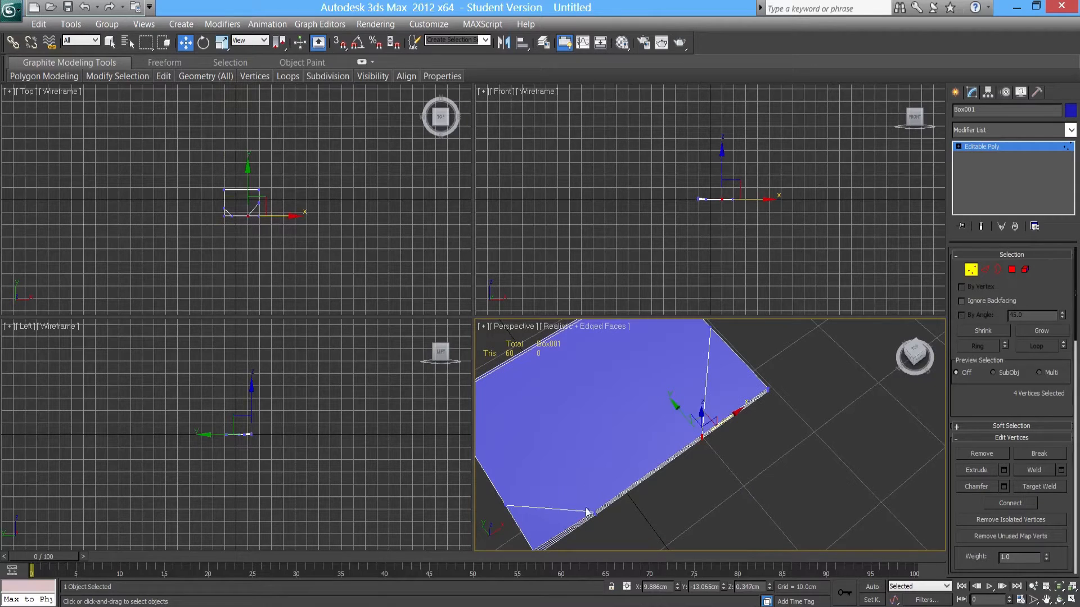
middle_drag(737, 478, 714, 505)
mouse_move(754, 460)
middle_down()
mouse_move(763, 488)
mouse_move(766, 463)
middle_up()
drag(745, 396, 720, 431)
alt+middle_drag(720, 431, 734, 444)
drag(710, 400, 735, 424)
Select the four vertices at the +X/-Y corner, raise them along Z and switch to the Scale tool.
scroll(720, 448, down, 2)
middle_drag(717, 450, 717, 408)
scroll(716, 400, up, 2)
middle_drag(647, 490, 594, 495)
scroll(694, 439, up, 2)
middle_drag(699, 434, 690, 460)
drag(737, 432, 707, 390)
alt+middle_drag(739, 494, 727, 438)
drag(725, 381, 716, 328)
click(221, 43)
In edge level, clear the selection and select the horizontal edges of both short sides between the shaped edge and the corner cuts.
alt+middle_drag(612, 448, 824, 435)
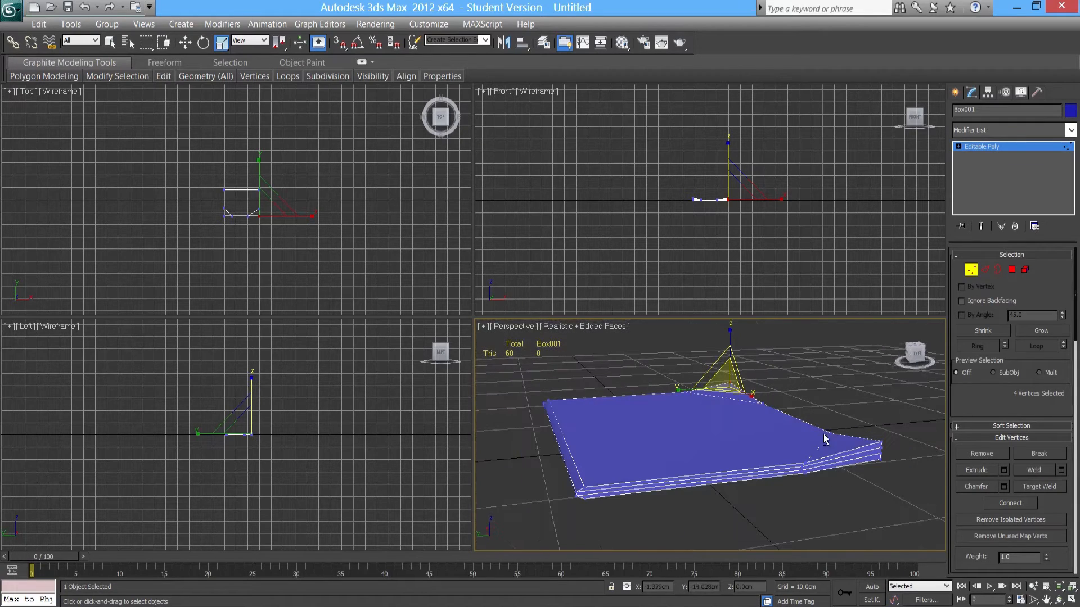
middle_drag(863, 478, 824, 473)
middle_drag(757, 484, 673, 434)
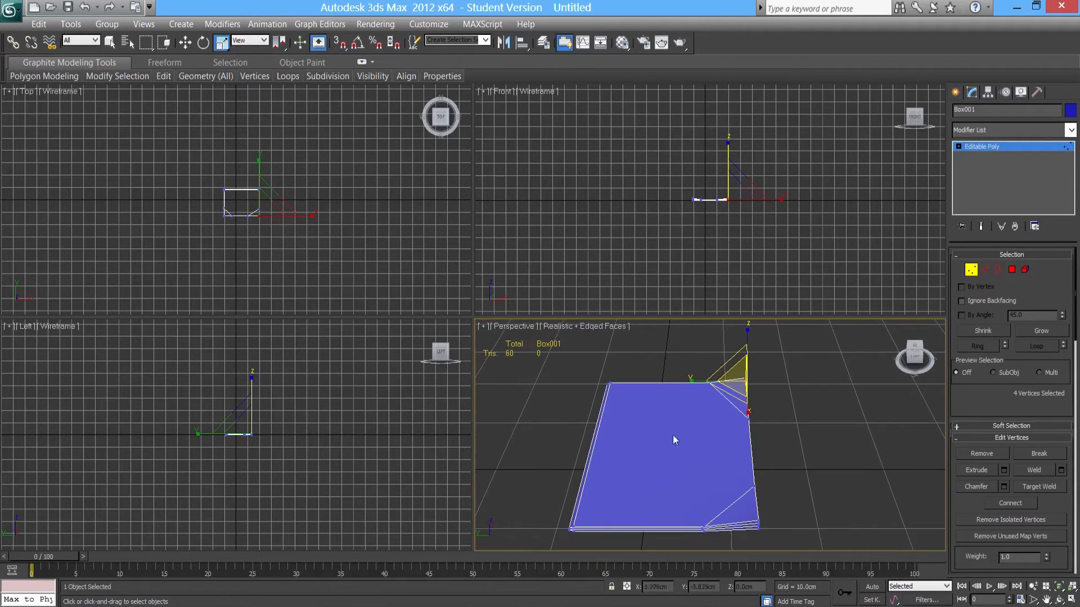
alt+middle_drag(628, 407, 614, 420)
alt+middle_drag(661, 403, 656, 430)
click(985, 271)
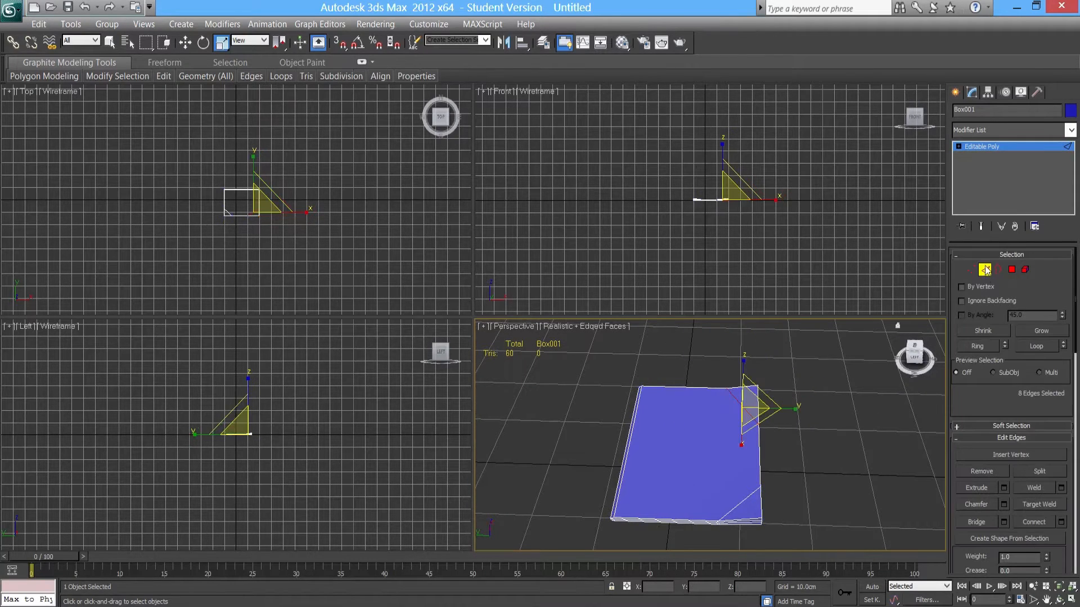
alt+middle_drag(696, 430, 685, 461)
click(665, 370)
middle_drag(297, 249, 303, 243)
key(z)
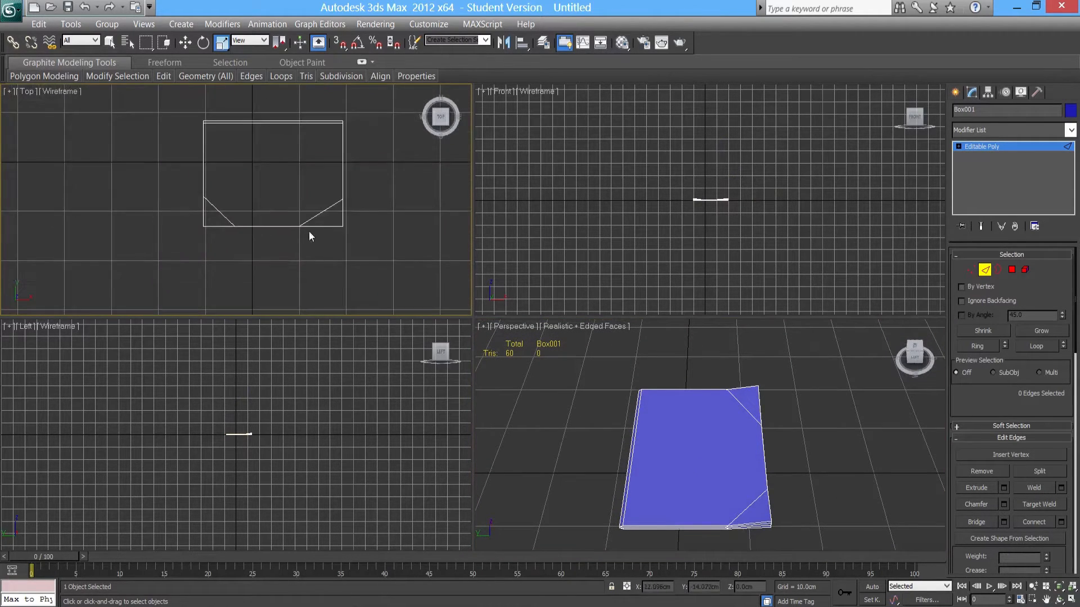
drag(130, 190, 117, 170)
click(355, 192)
Connect the selected short-side edges with 2 segments across the slab.
alt+middle_drag(731, 460, 629, 477)
scroll(666, 471, up, 5)
middle_drag(605, 521, 757, 468)
scroll(696, 420, down, 5)
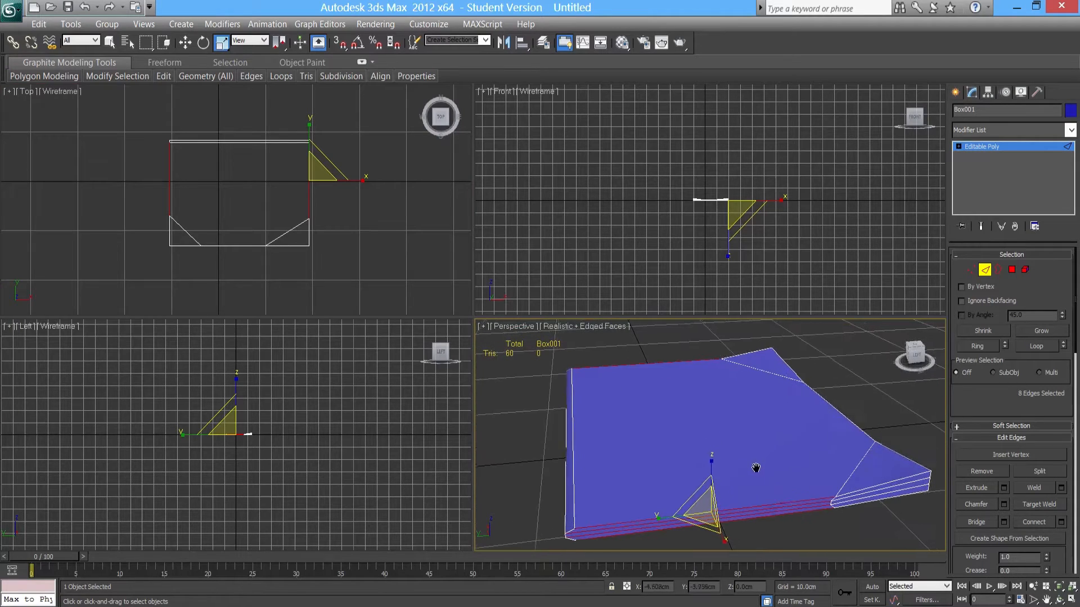
click(1062, 523)
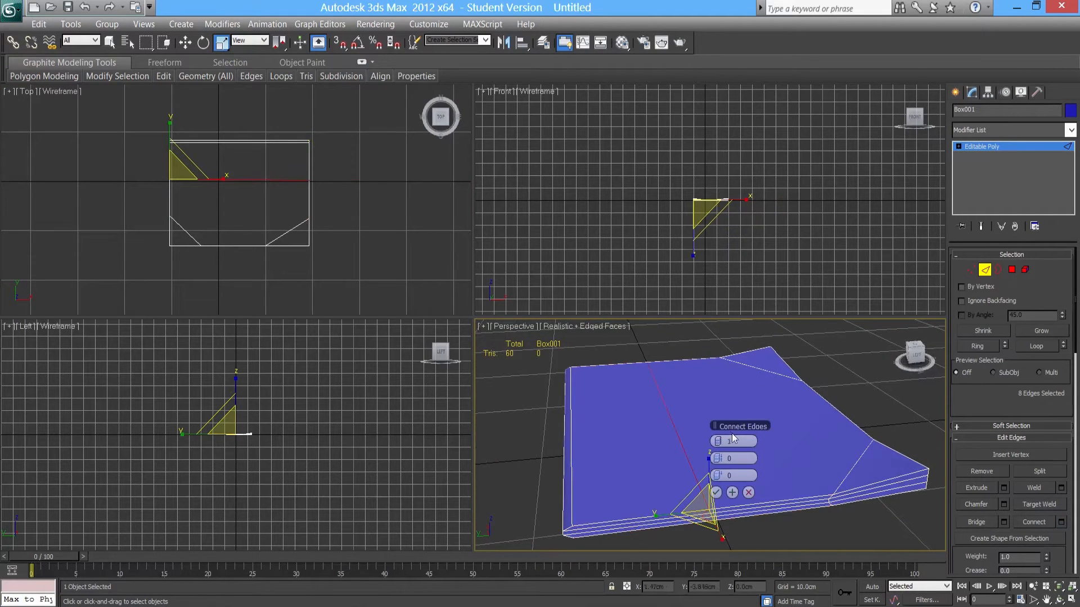
mouse_move(645, 447)
alt+middle_down()
mouse_move(641, 420)
mouse_move(643, 441)
mouse_move(650, 434)
alt+middle_up()
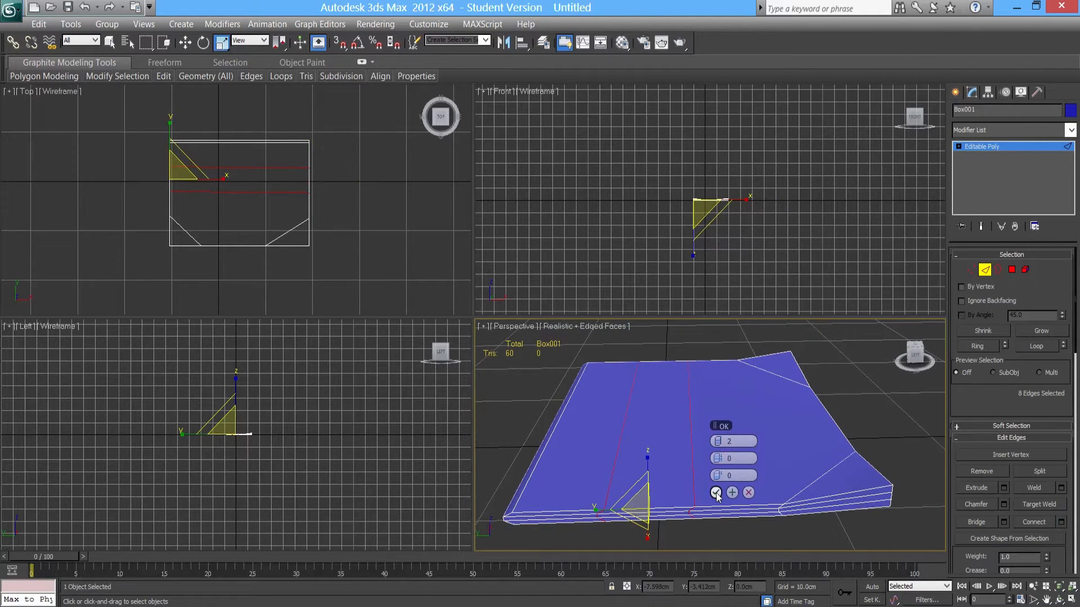
click(715, 492)
Inspect the two new cross lines and undo the connection.
mouse_move(716, 494)
alt+middle_down()
mouse_move(723, 511)
mouse_move(734, 472)
mouse_move(729, 507)
alt+middle_up()
scroll(711, 444, up, 3)
scroll(711, 444, down, 2)
alt+middle_drag(711, 444, 734, 462)
scroll(718, 436, down, 3)
scroll(352, 252, up, 3)
middle_drag(293, 223, 275, 244)
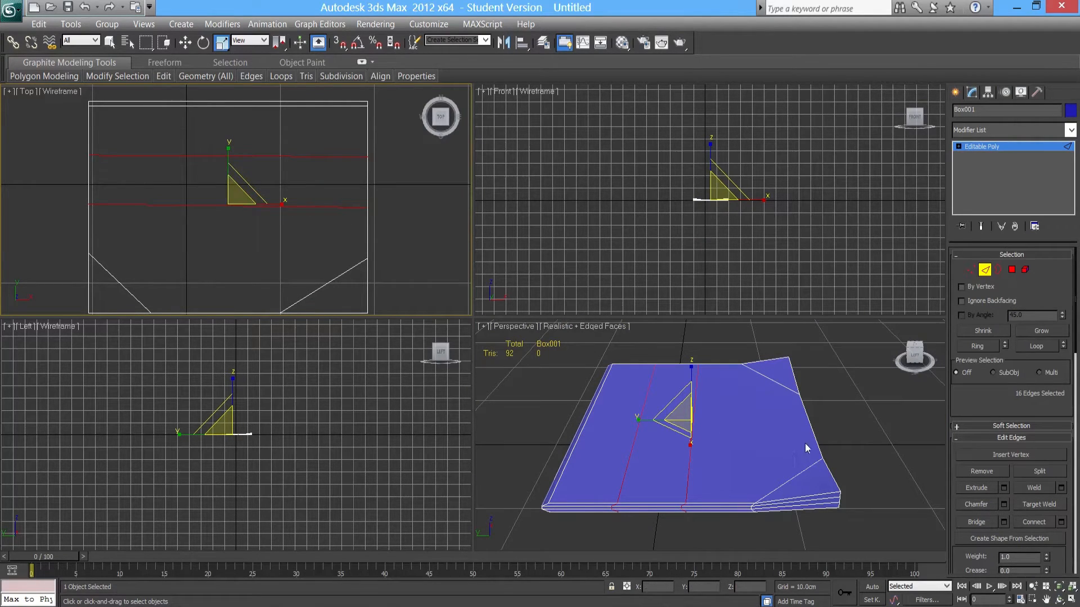
key(ctrl+z)
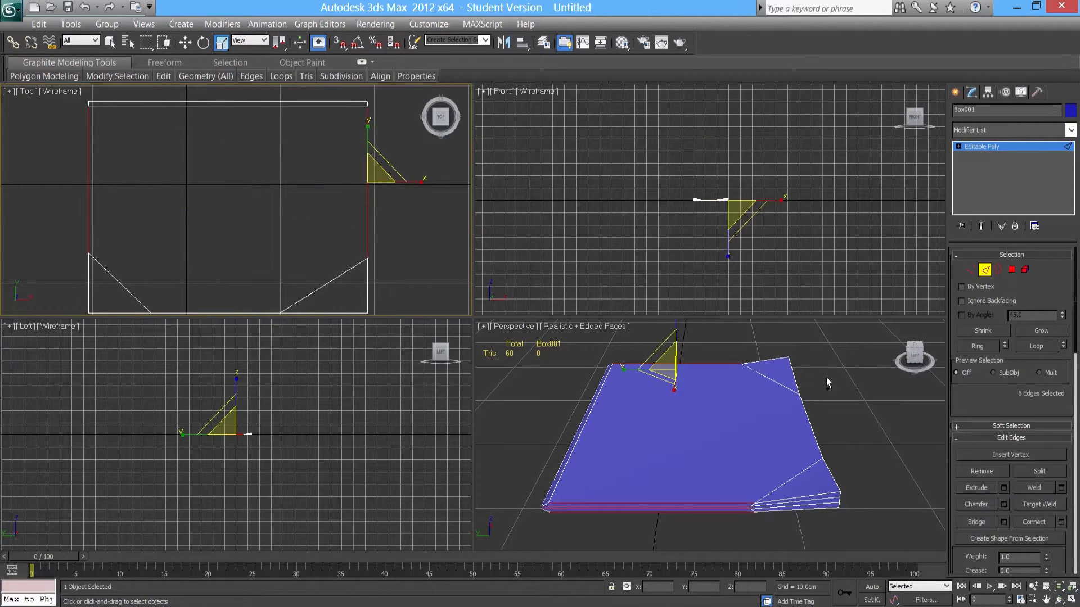
In vertex level, move the corner cut's vertices on the +X short side along Y, away from the corner.
click(971, 270)
drag(714, 347, 678, 369)
key(w)
scroll(707, 448, down, 5)
click(703, 482)
Return to edge level and connect the selected short-side edges with 2 segments.
click(984, 271)
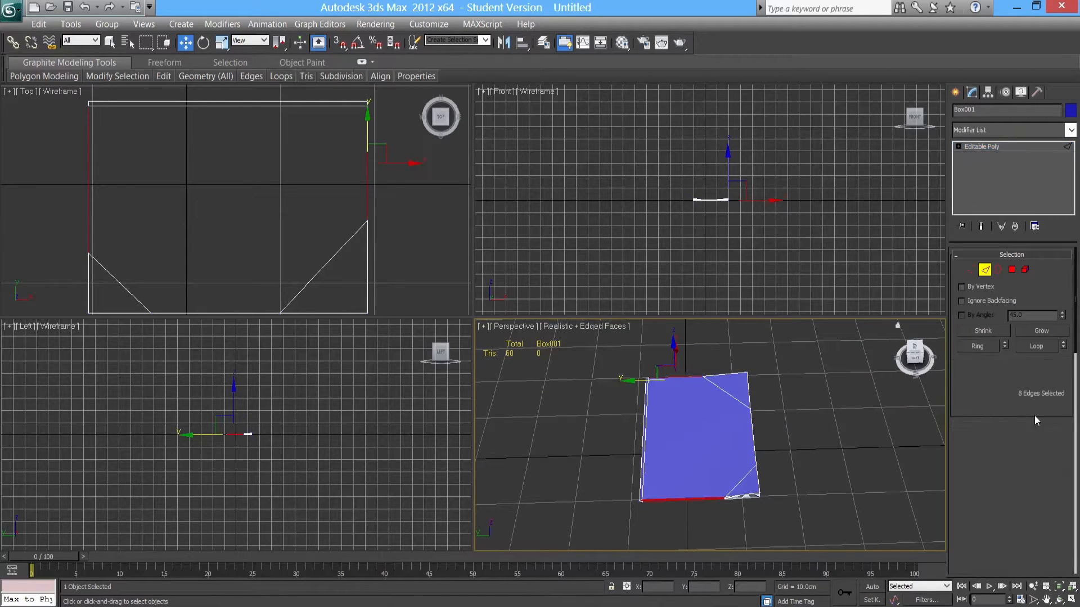
click(1061, 522)
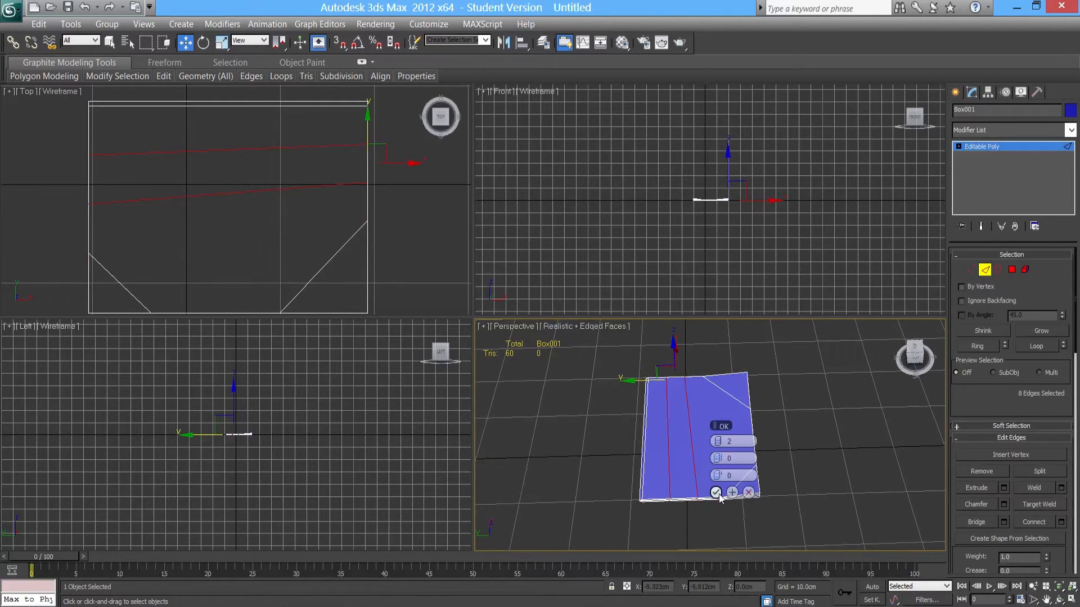
click(721, 495)
Confirm the connection and straighten both new cross lines by scaling their edges to 0 along Y.
middle_drag(695, 497, 694, 497)
scroll(677, 391, up, 3)
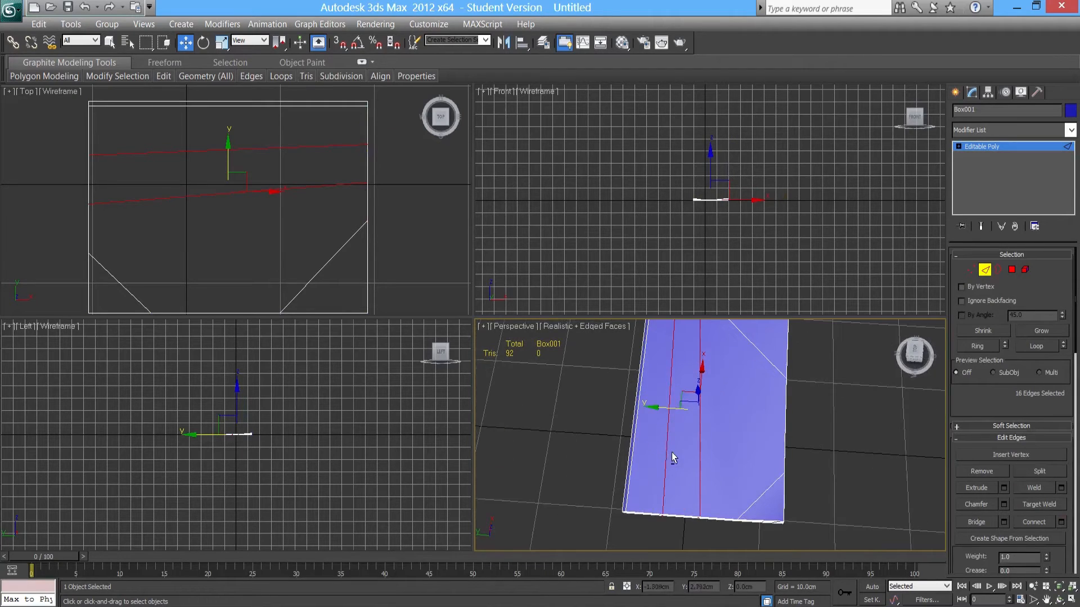
middle_drag(680, 454, 699, 511)
scroll(696, 466, up, 2)
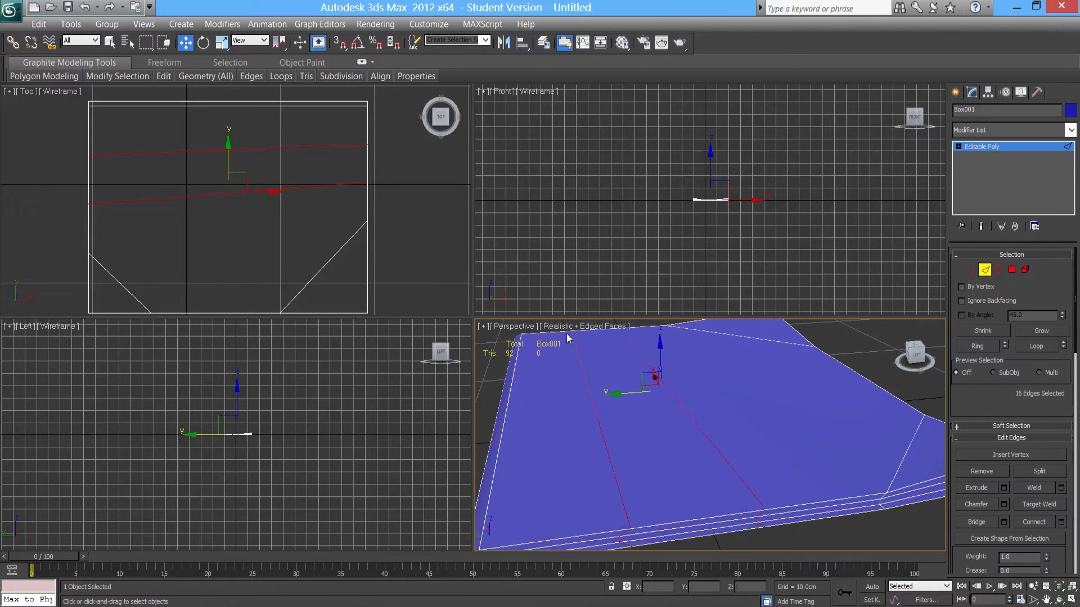
middle_drag(691, 508, 681, 482)
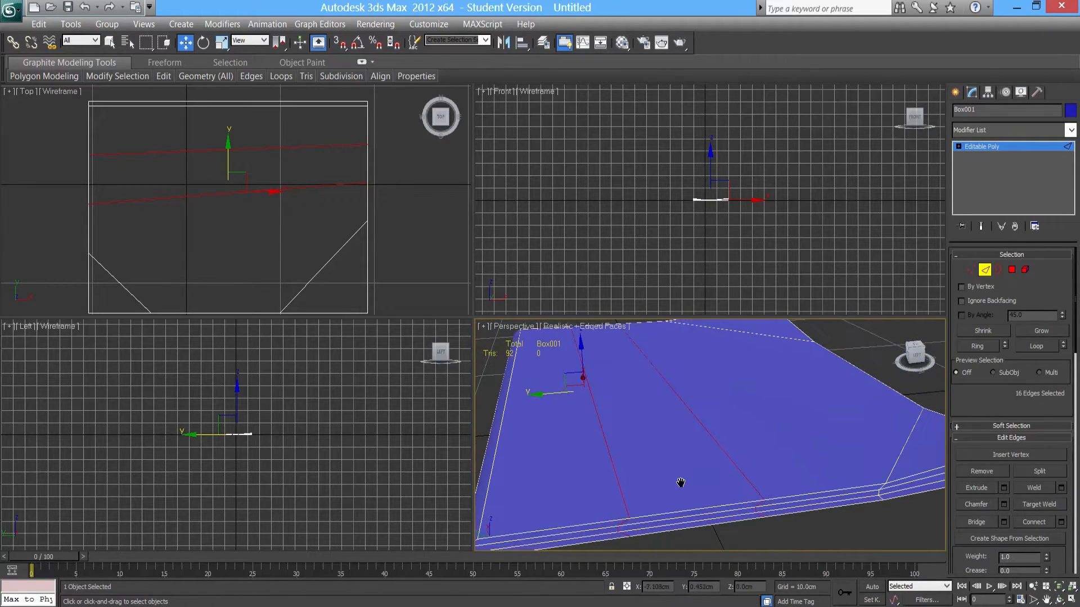
key(r)
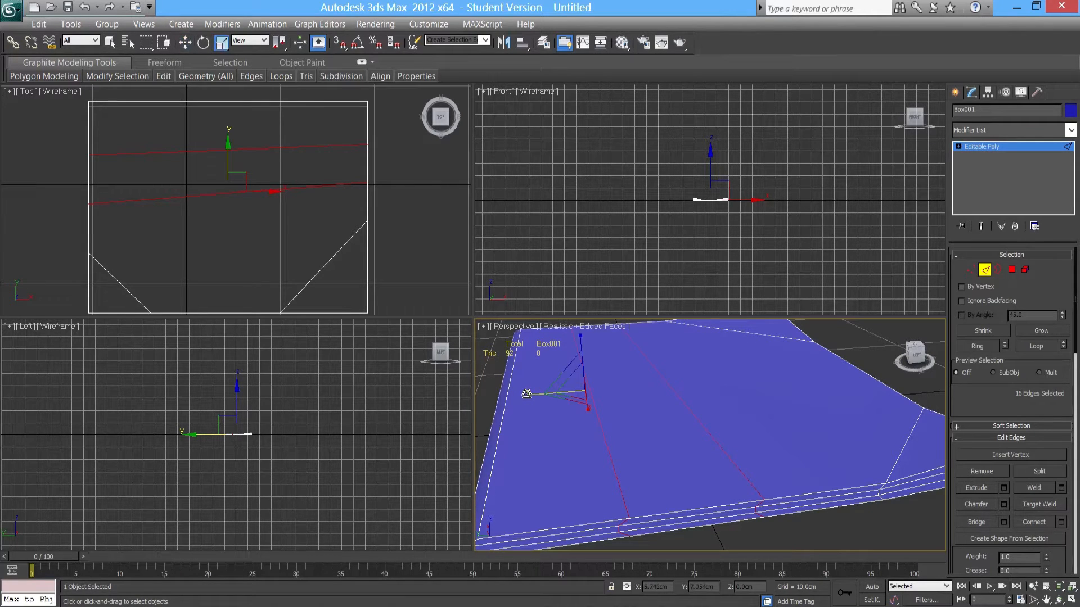
mouse_move(527, 394)
mouse_down()
mouse_move(867, 397)
mouse_move(518, 401)
mouse_up()
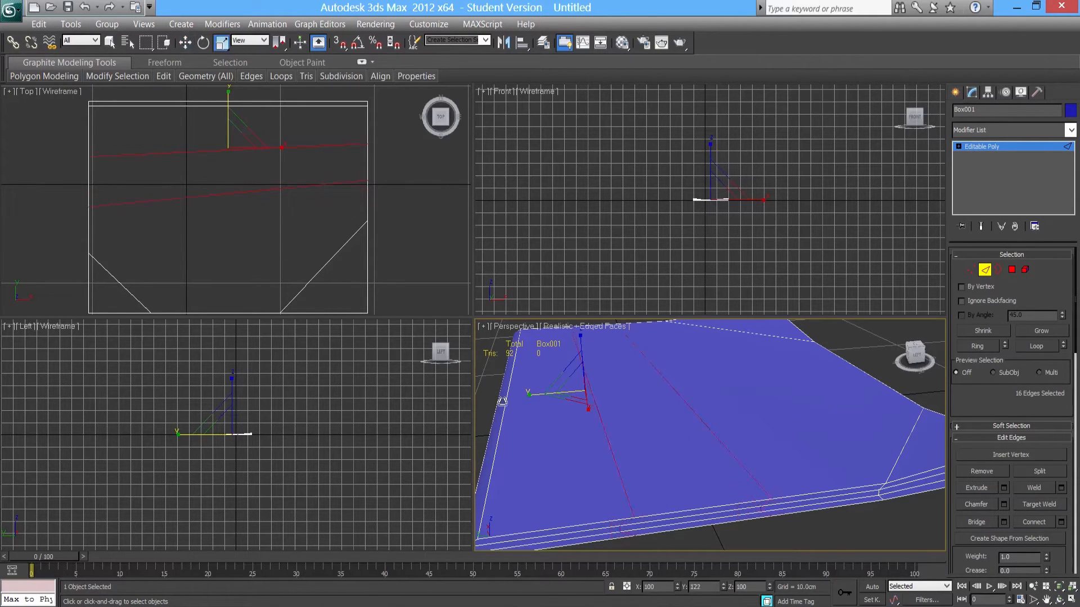
drag(404, 408, 509, 431)
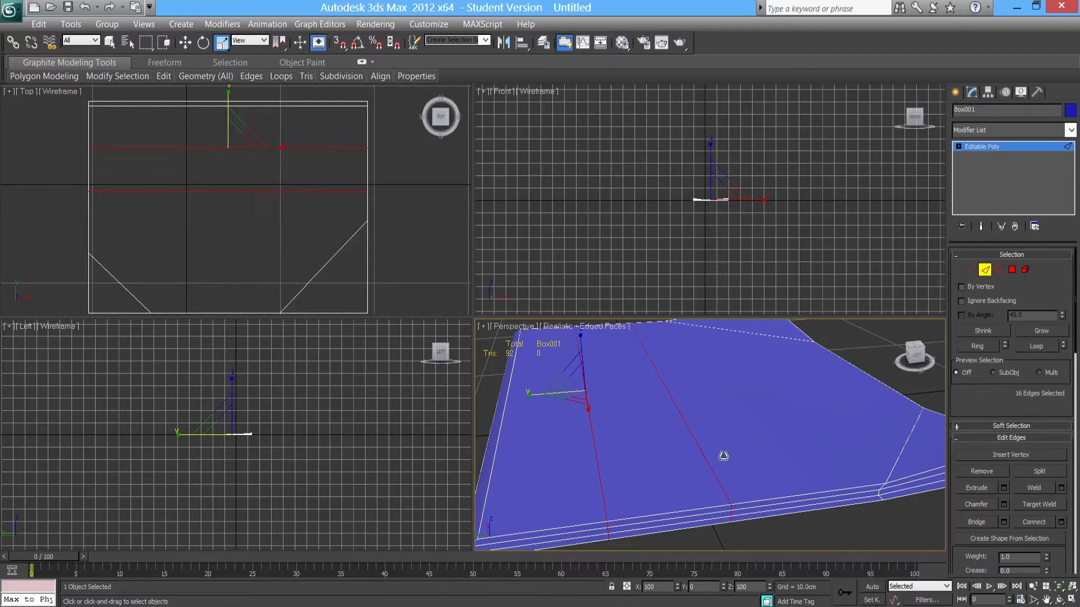
Undo and redo the Y scaling of the cross lines to compare both versions.
drag(639, 461, 880, 452)
key(ctrl+z)
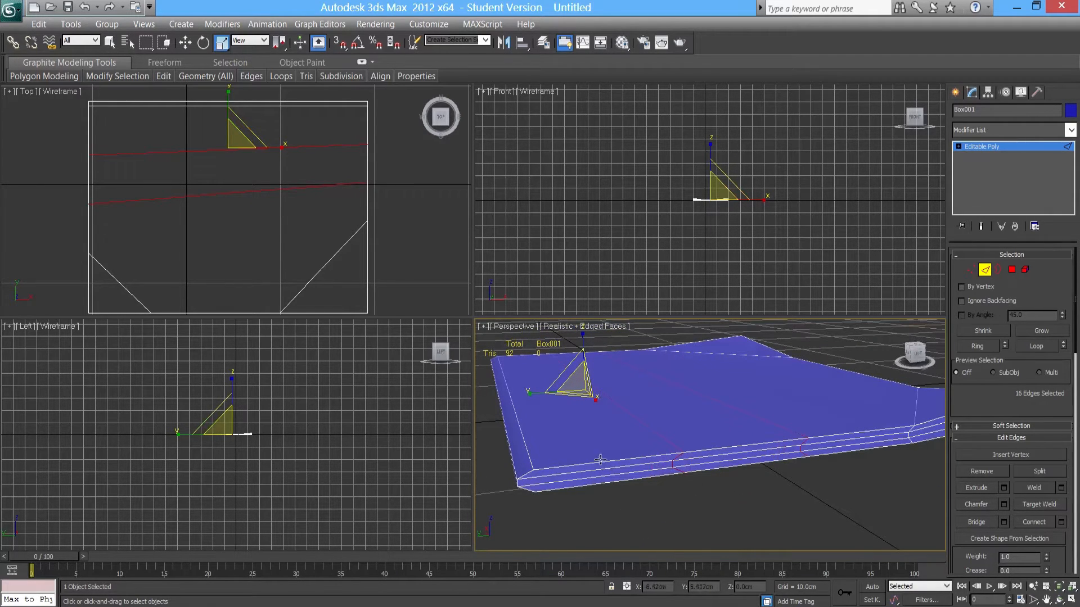
key(ctrl+y)
scroll(652, 501, up, 5)
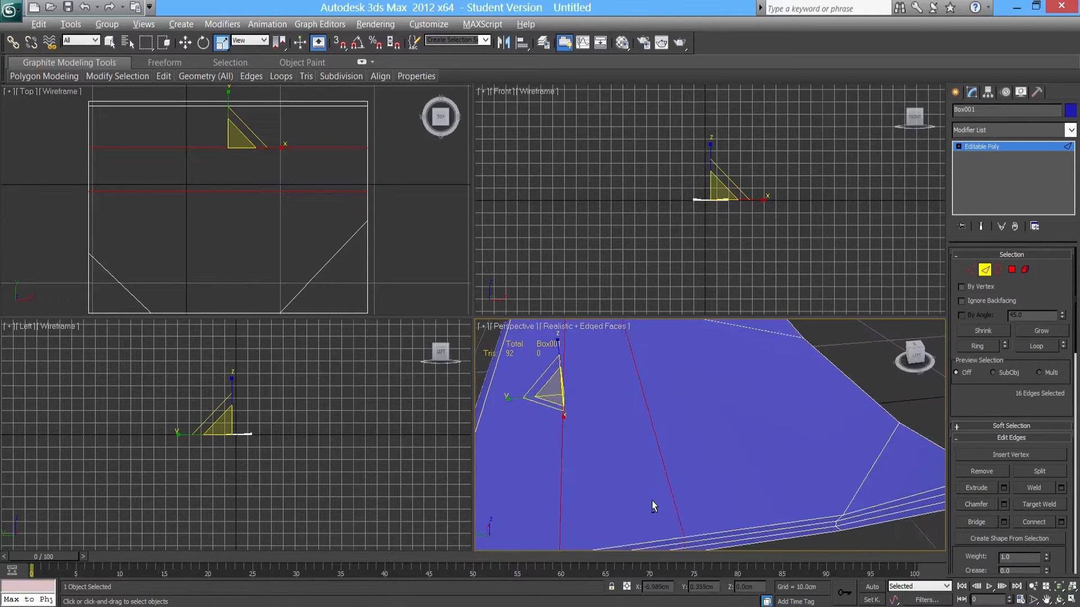
scroll(663, 501, down, 6)
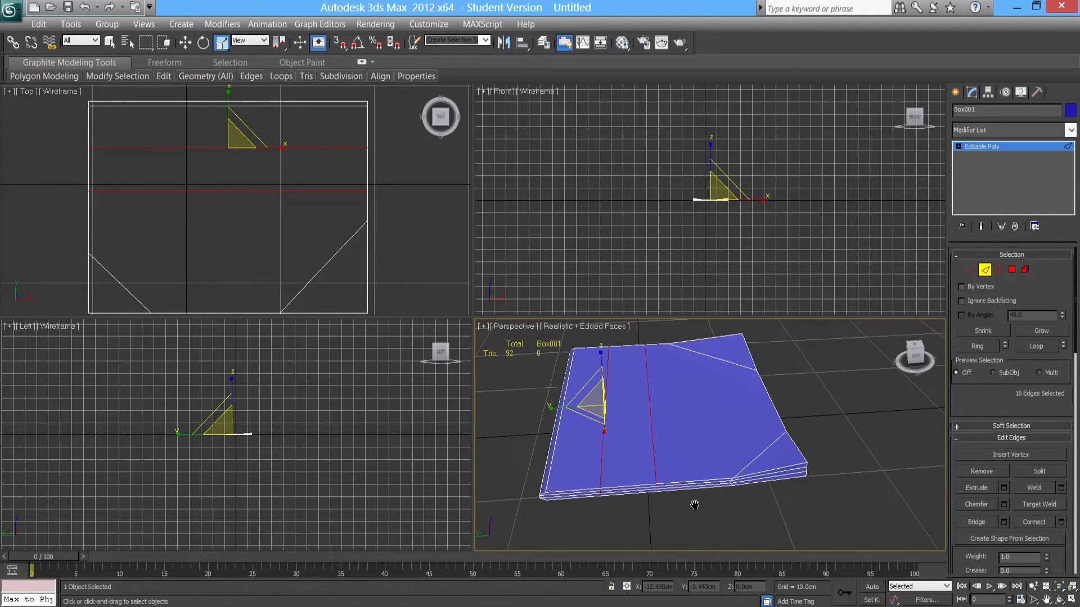
In vertex level, select the corner cut's four vertices on the -X short side and align them by scaling along Y.
scroll(728, 519, up, 8)
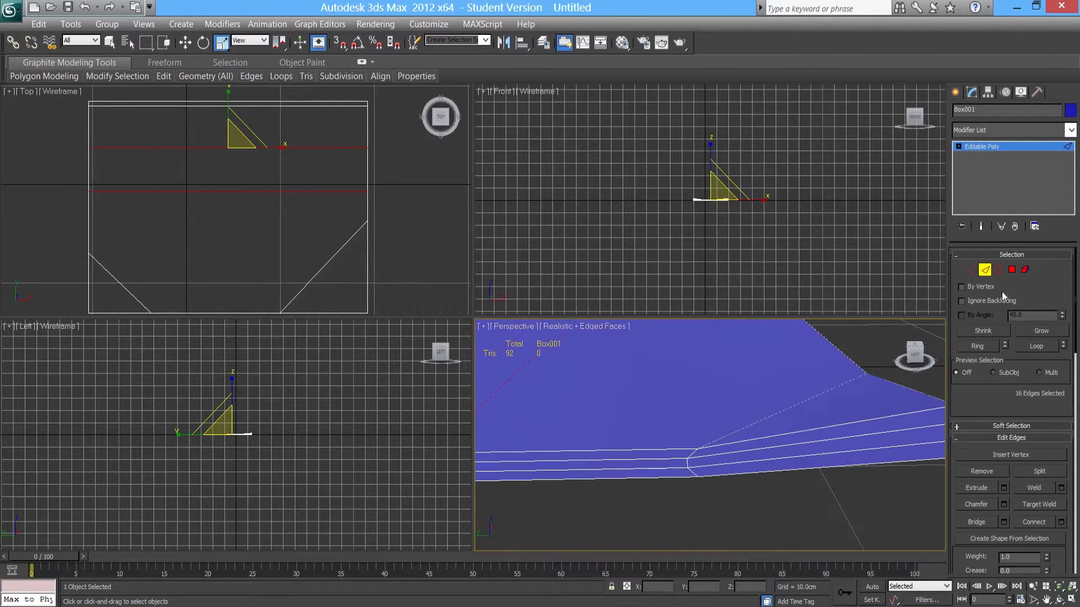
key(1)
scroll(693, 478, down, 2)
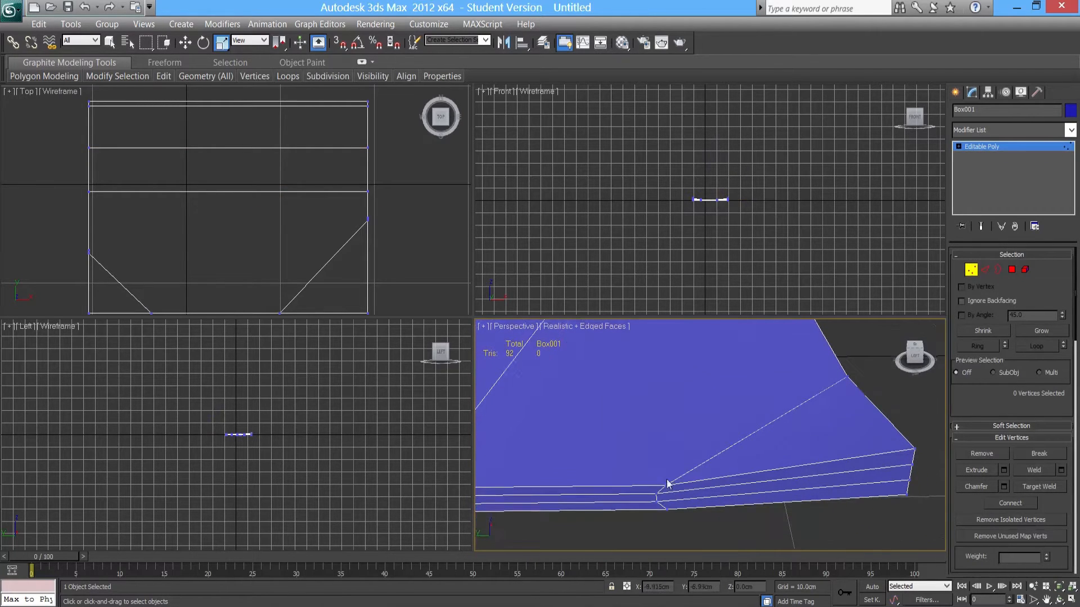
drag(677, 538, 706, 546)
drag(610, 498, 697, 505)
drag(11, 518, 721, 514)
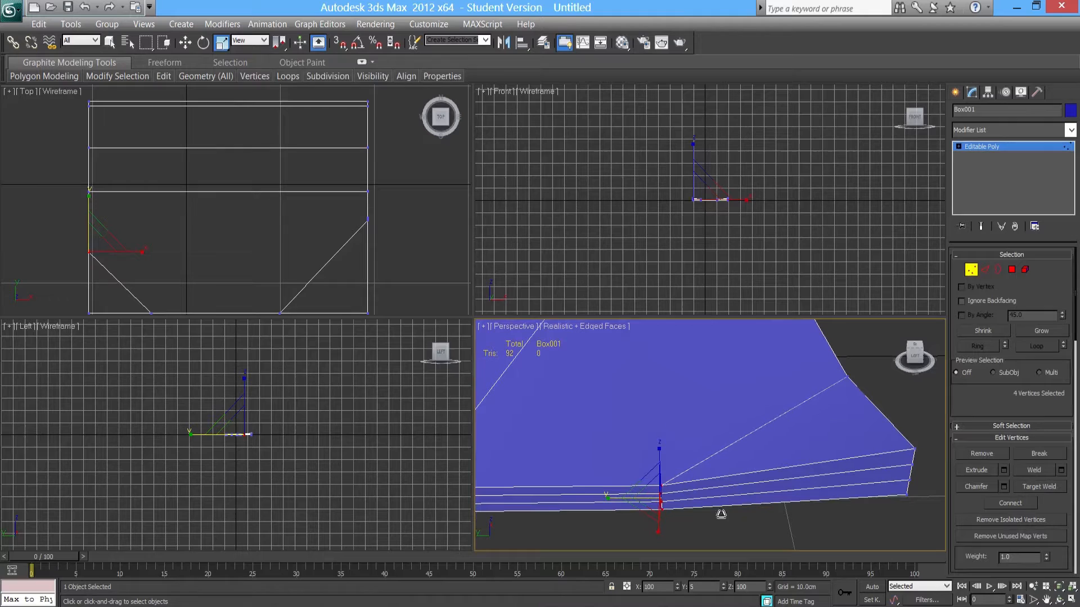
drag(183, 422, 25, 548)
click(677, 527)
Select the corner cut's four vertices on the +X short side and align them by scaling to 0 along Y.
mouse_move(677, 527)
alt+middle_down()
mouse_move(683, 508)
mouse_move(495, 515)
mouse_move(663, 531)
alt+middle_up()
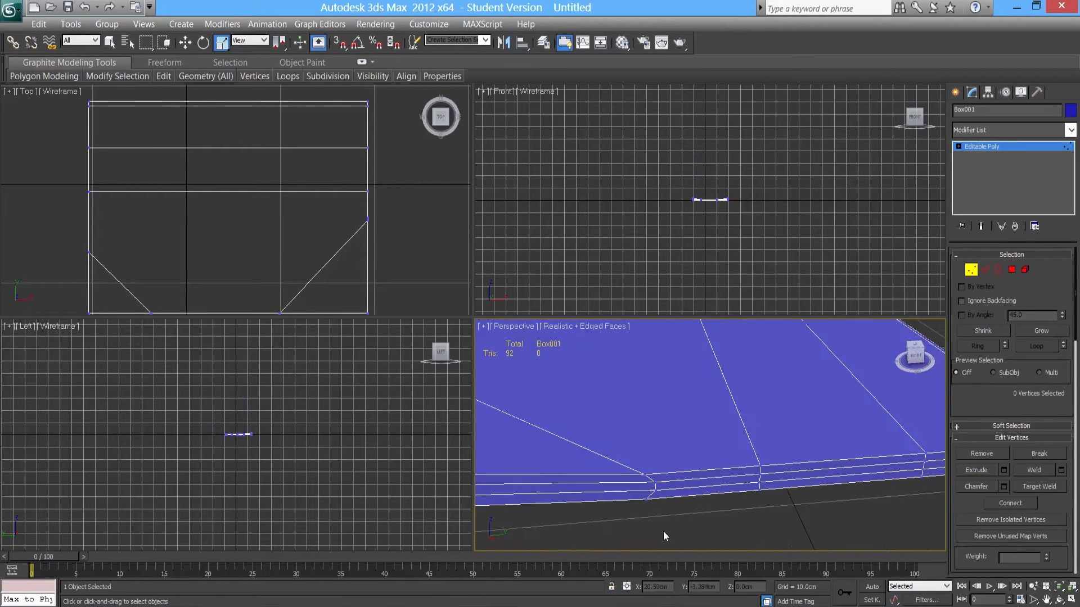
drag(632, 479, 634, 483)
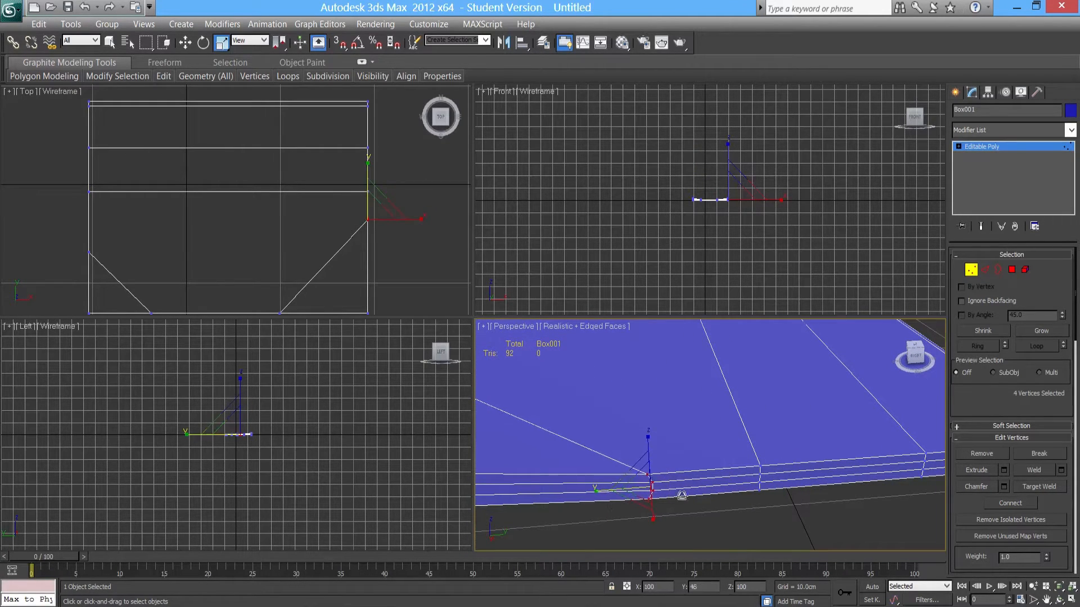
drag(65, 490, 79, 8)
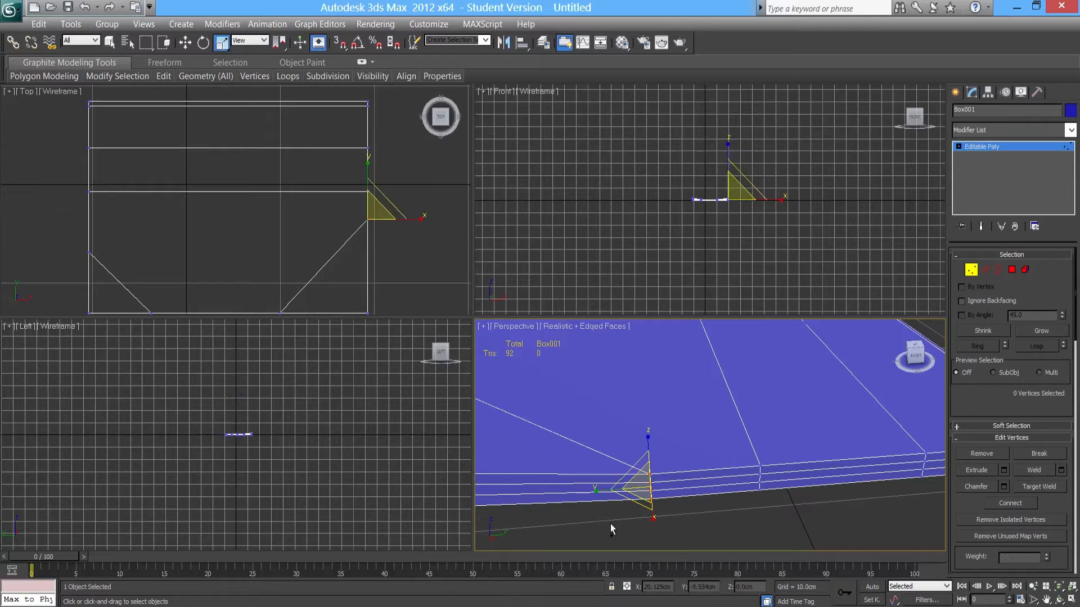
drag(644, 488, 703, 397)
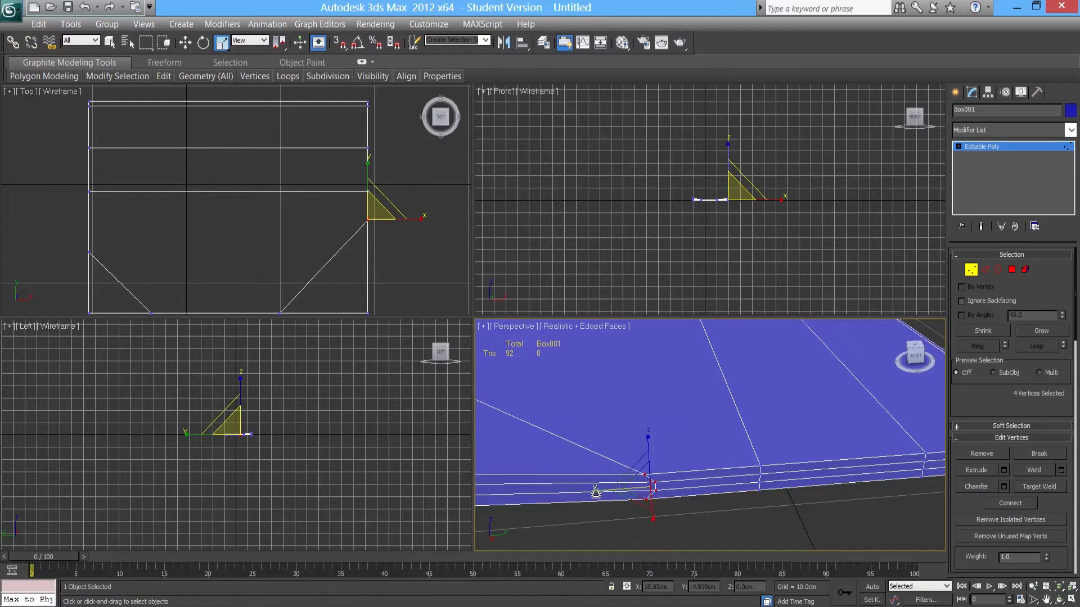
drag(596, 492, 636, 490)
drag(723, 491, 105, 492)
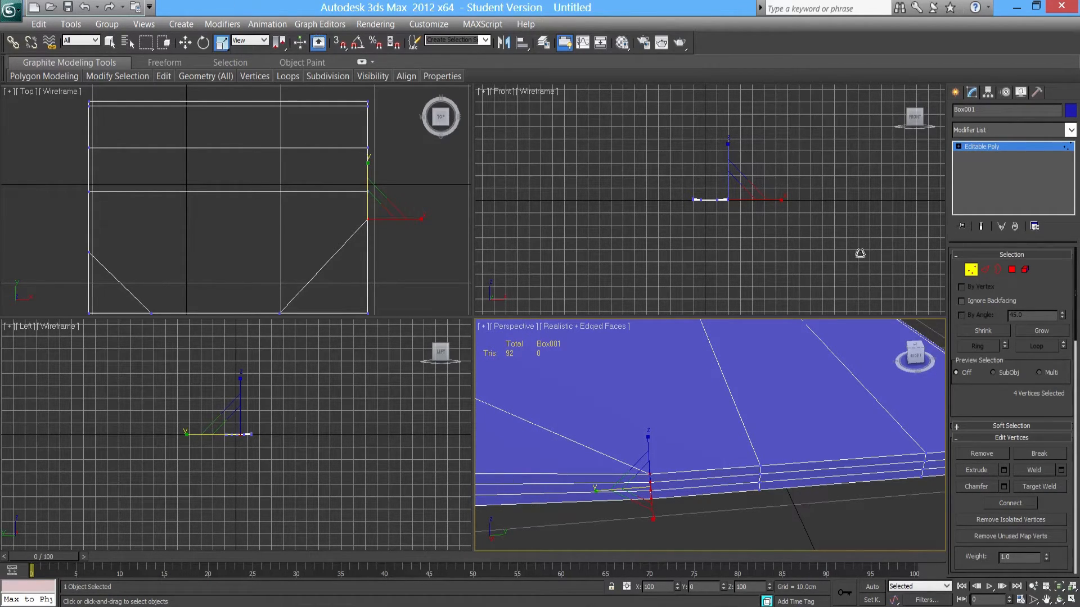
drag(768, 349, 220, 437)
click(707, 528)
Select the vertices of both cross lines and raise them about 0.22 cm along Z.
alt+middle_drag(707, 528, 635, 384)
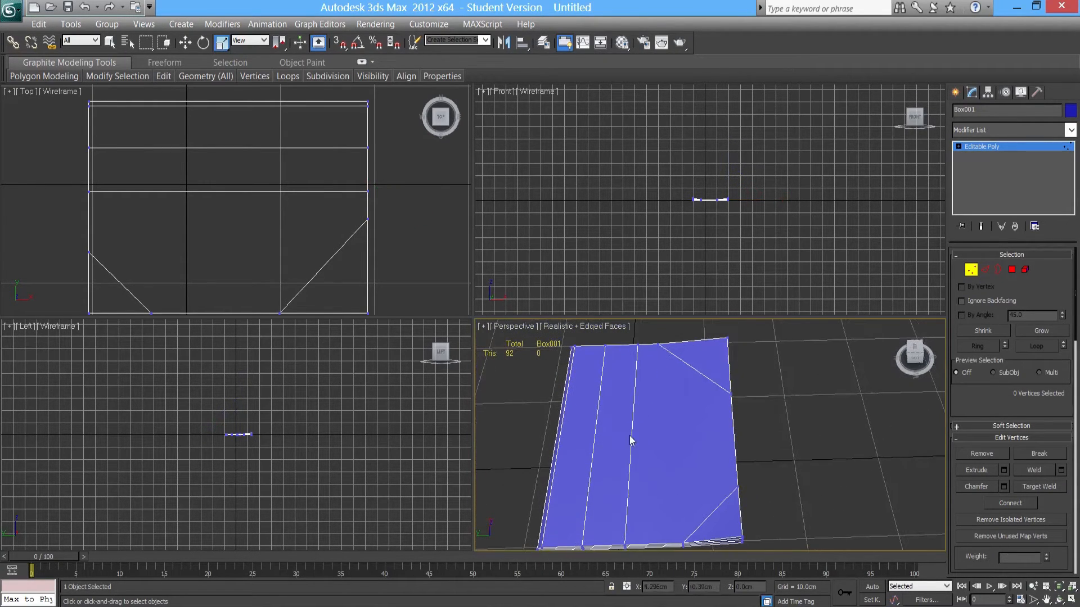
scroll(635, 428, down, 3)
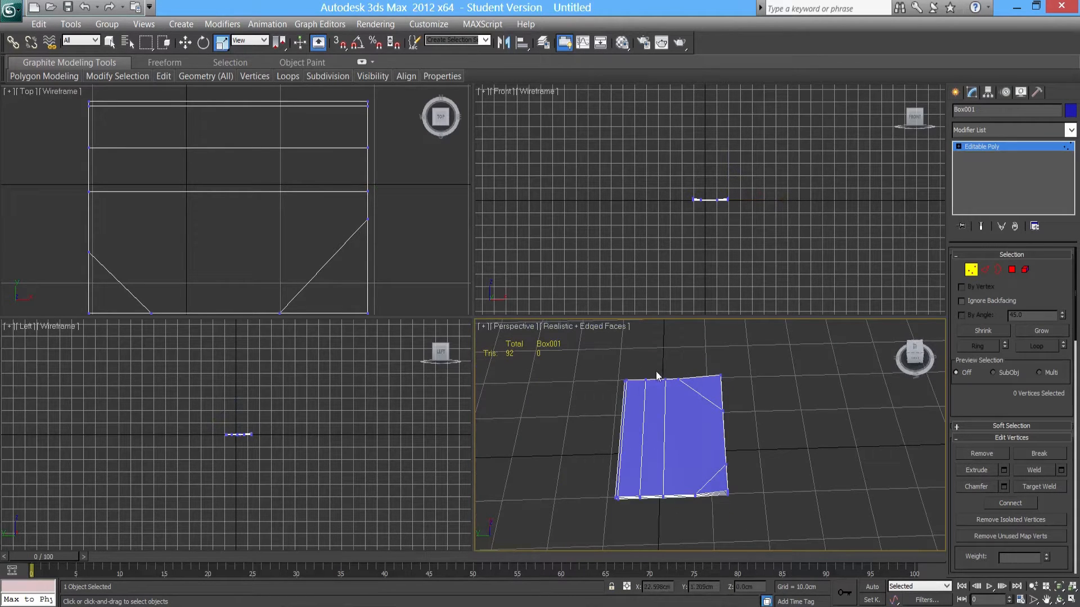
drag(60, 140, 397, 208)
alt+middle_drag(774, 450, 691, 469)
key(w)
alt+middle_drag(623, 472, 647, 469)
drag(656, 409, 656, 403)
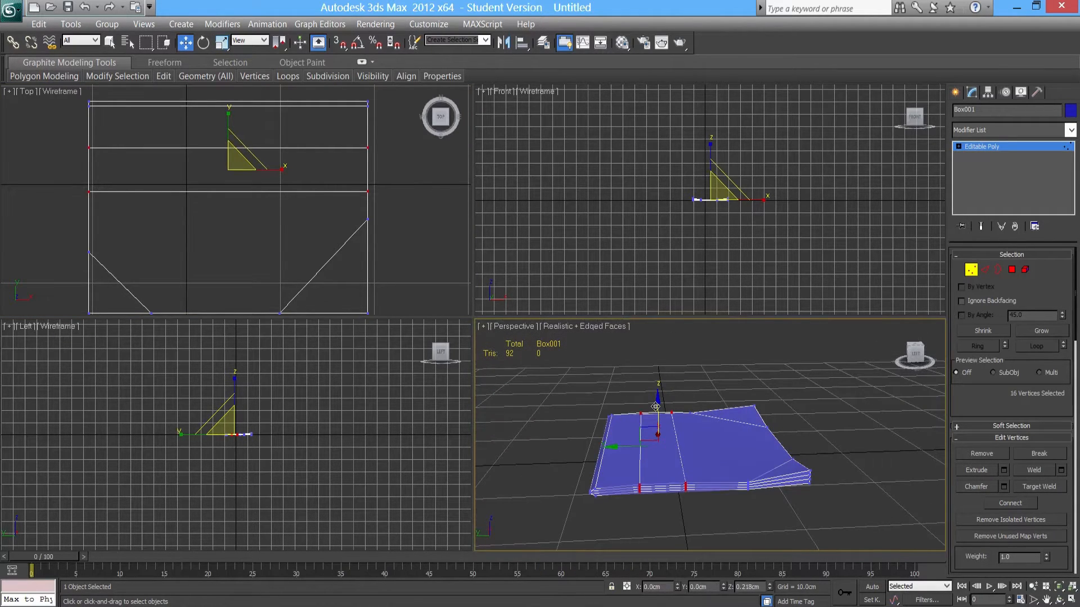
Move the cross-line vertices along Y toward the +Y long edge and raise them about 0.11 cm more along Z.
drag(630, 448, 645, 412)
mouse_move(643, 483)
alt+middle_down()
mouse_move(646, 463)
mouse_move(663, 487)
alt+middle_up()
scroll(663, 487, up, 4)
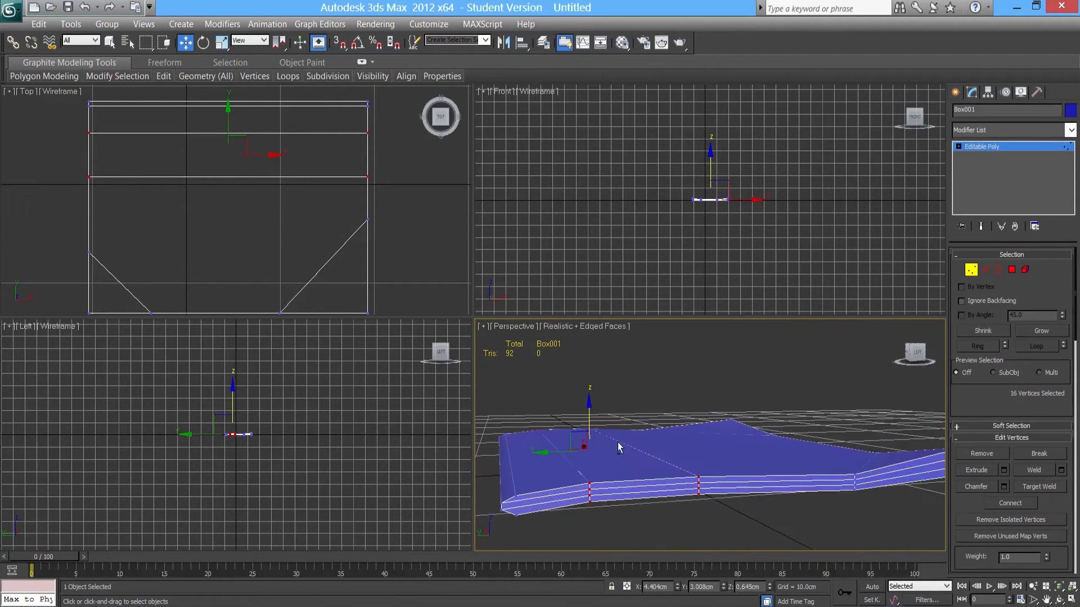
drag(591, 414, 590, 412)
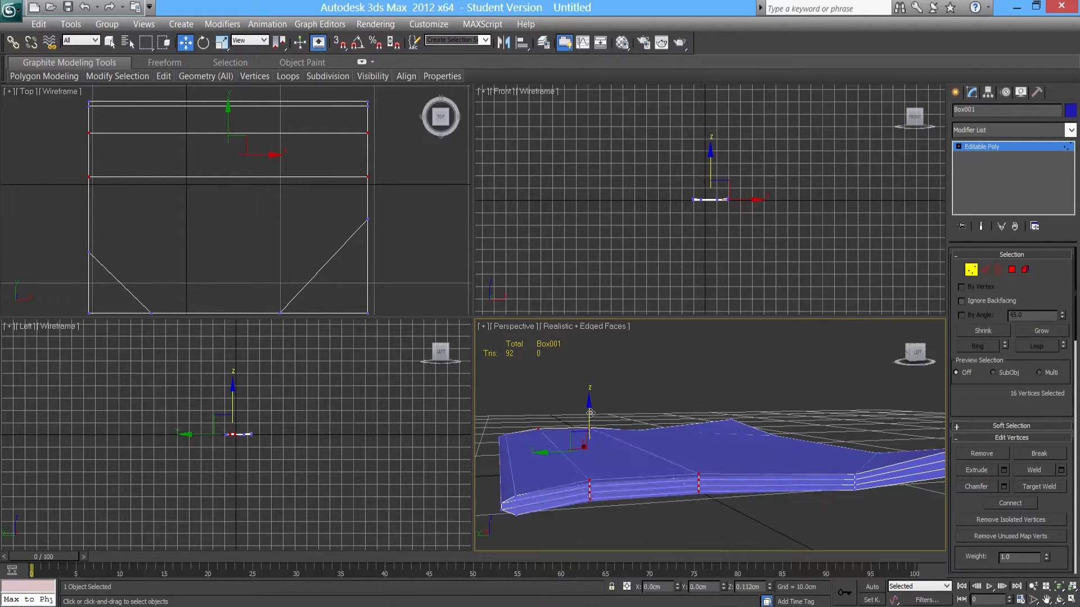
Move the +X side's corner-cut vertices along Y toward the corner, and leave vertex level.
alt+middle_drag(591, 470, 680, 434)
scroll(692, 440, up, 4)
drag(695, 397, 666, 384)
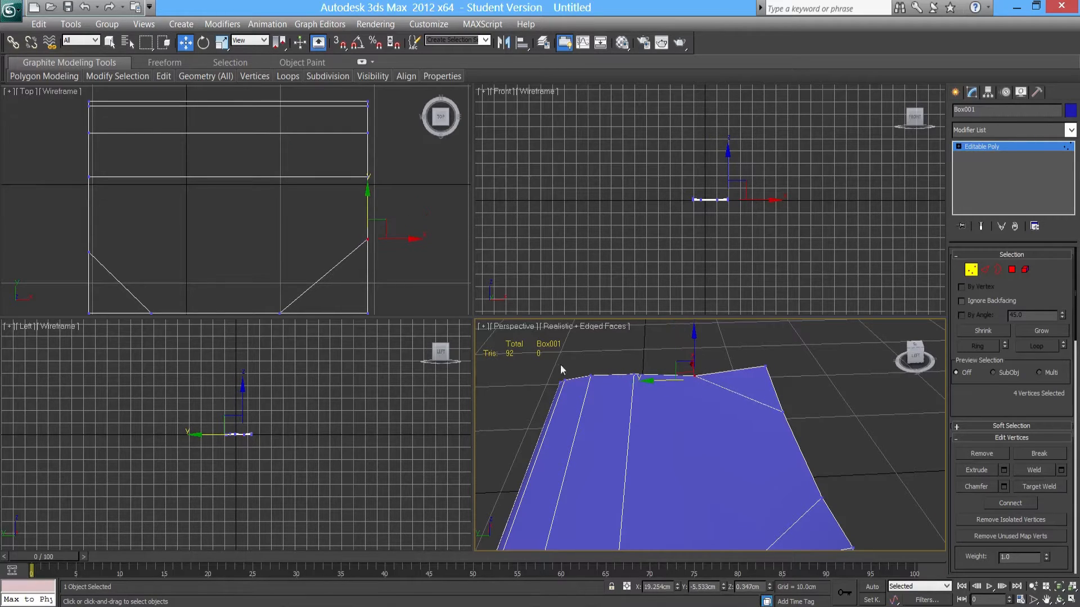
click(788, 406)
alt+middle_drag(760, 456, 803, 453)
scroll(744, 474, down, 4)
scroll(745, 487, up, 4)
click(970, 270)
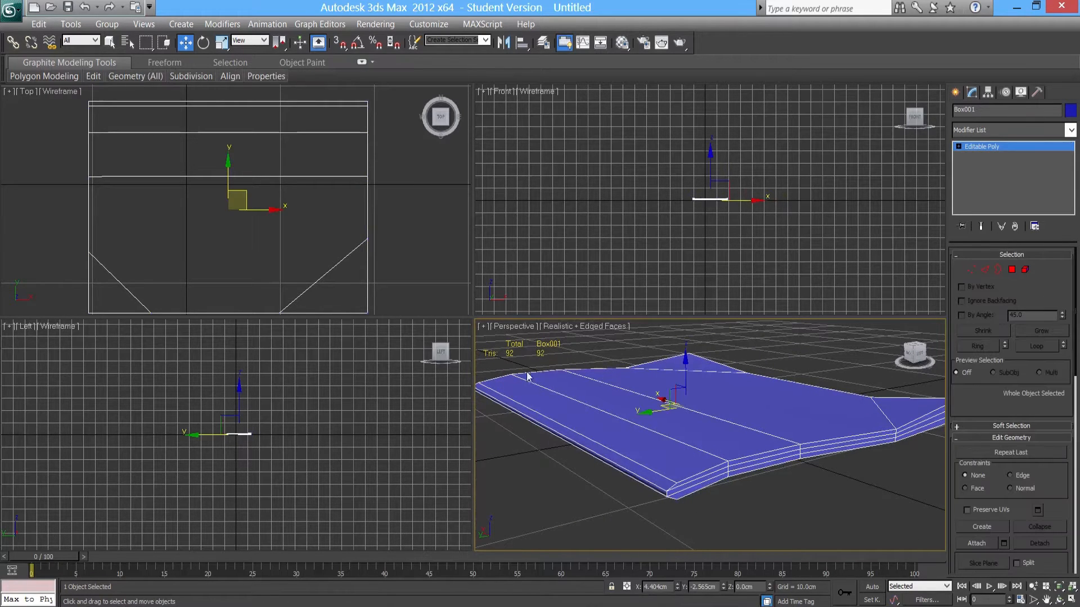
In vertex level, shift the upper middle vertex of the -X, -Y corner slightly inward along Y and X.
alt+middle_drag(635, 460, 712, 501)
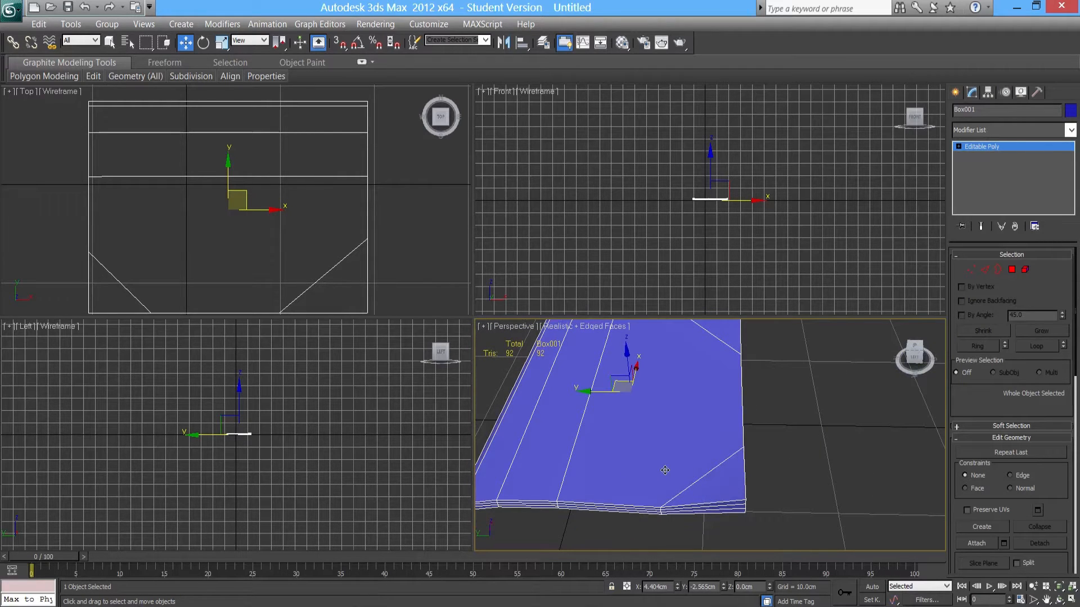
alt+middle_drag(661, 461, 617, 446)
scroll(697, 447, up, 3)
middle_drag(697, 448, 677, 431)
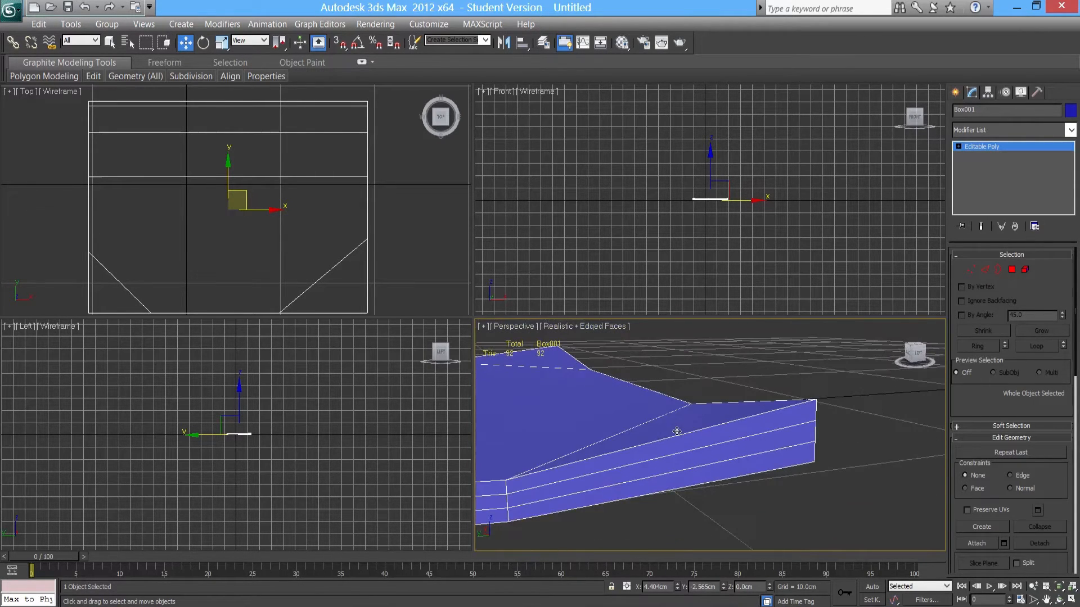
click(970, 271)
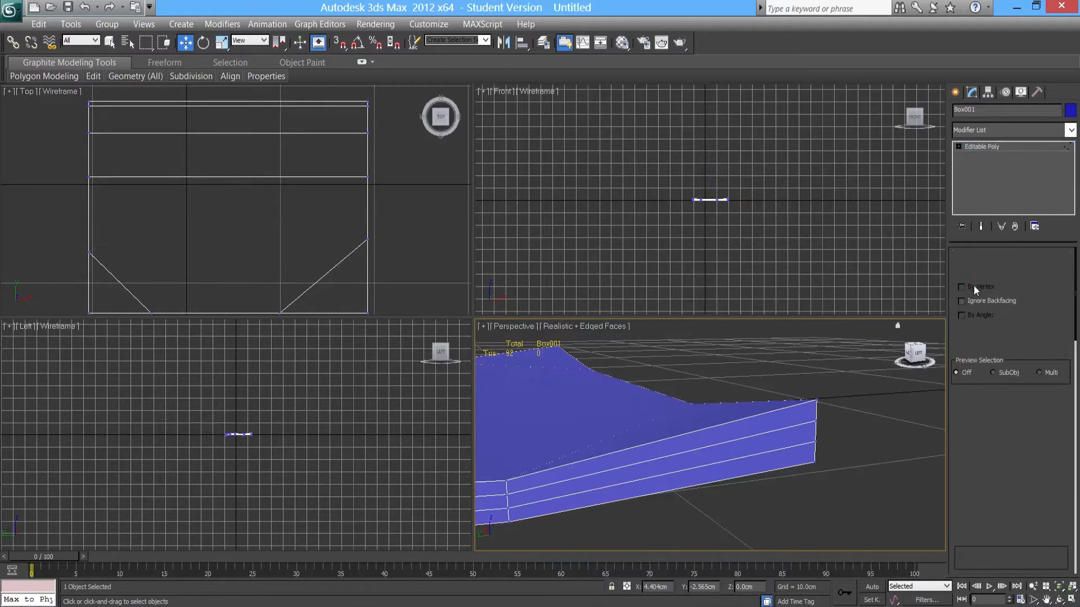
mouse_move(824, 411)
middle_down()
mouse_move(799, 419)
mouse_move(823, 421)
middle_up()
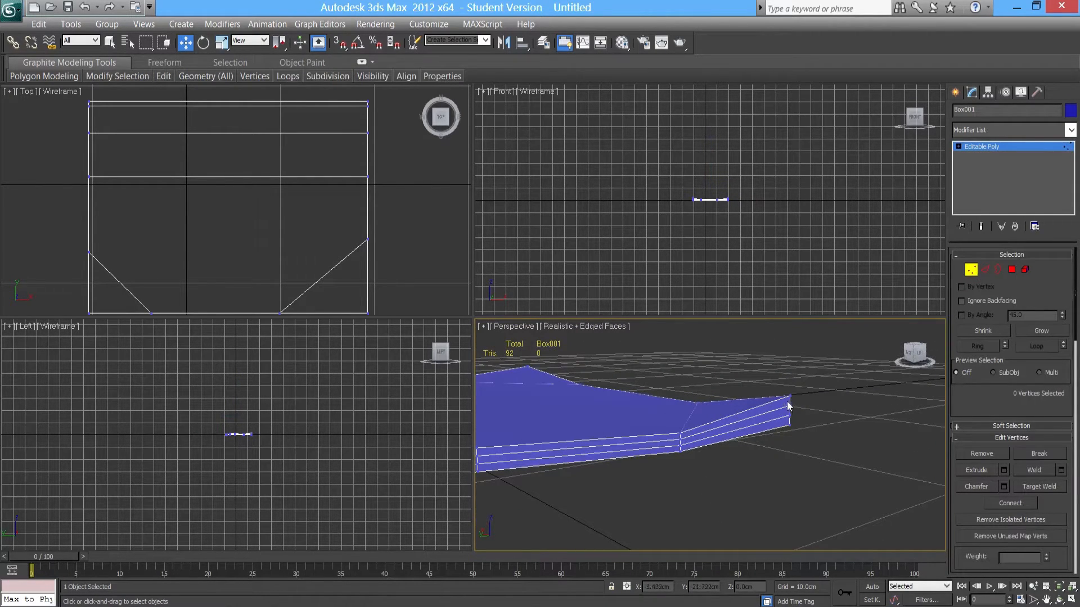
scroll(800, 420, up, 2)
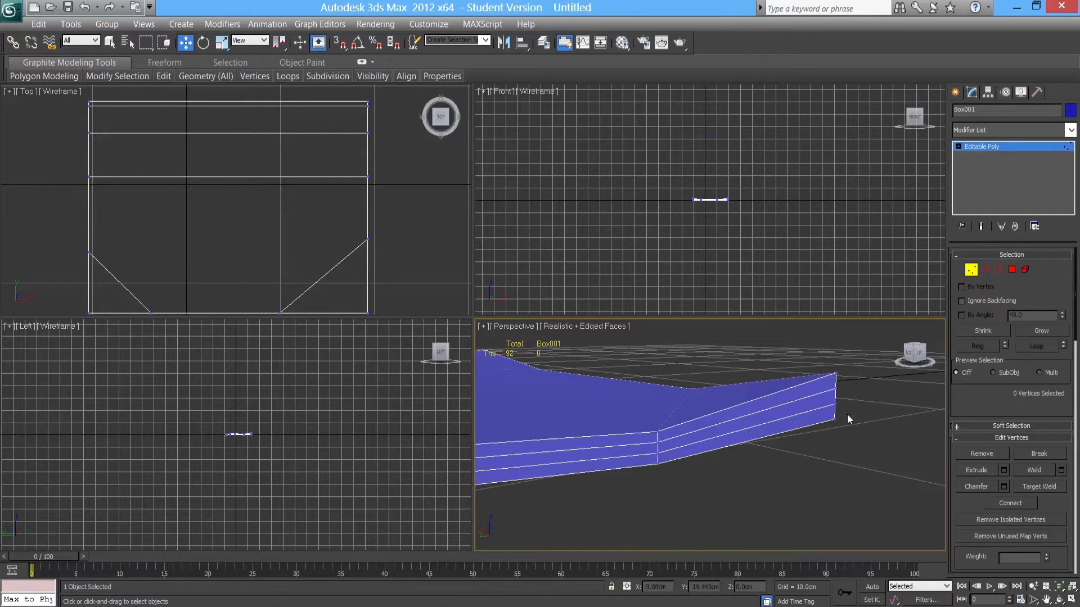
click(835, 376)
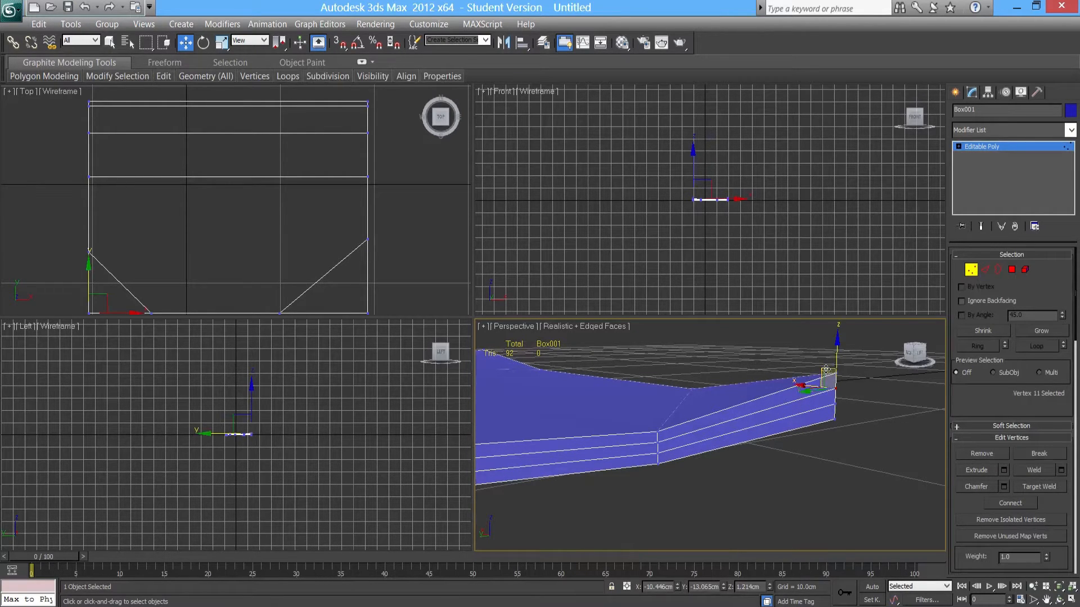
mouse_move(828, 375)
alt+middle_down()
mouse_move(844, 387)
mouse_move(823, 388)
alt+middle_up()
scroll(824, 389, up, 2)
scroll(857, 397, down, 2)
alt+middle_drag(860, 400, 837, 381)
drag(721, 385, 717, 387)
alt+middle_drag(766, 405, 608, 405)
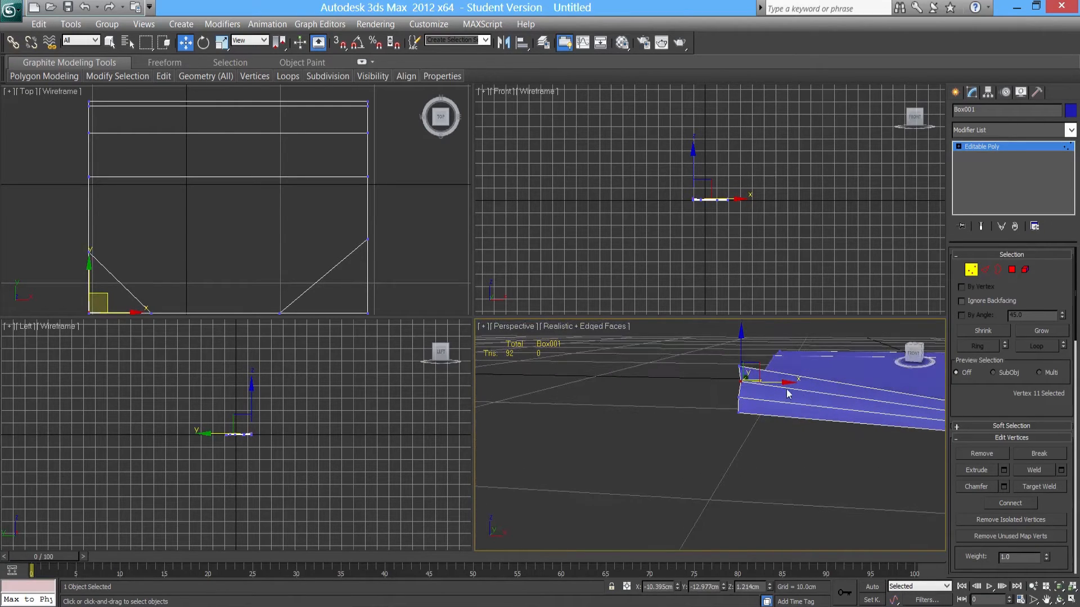
drag(782, 384, 783, 384)
Shift the lower middle vertex of the -X, -Y corner slightly inward.
alt+middle_drag(785, 397, 732, 416)
click(745, 400)
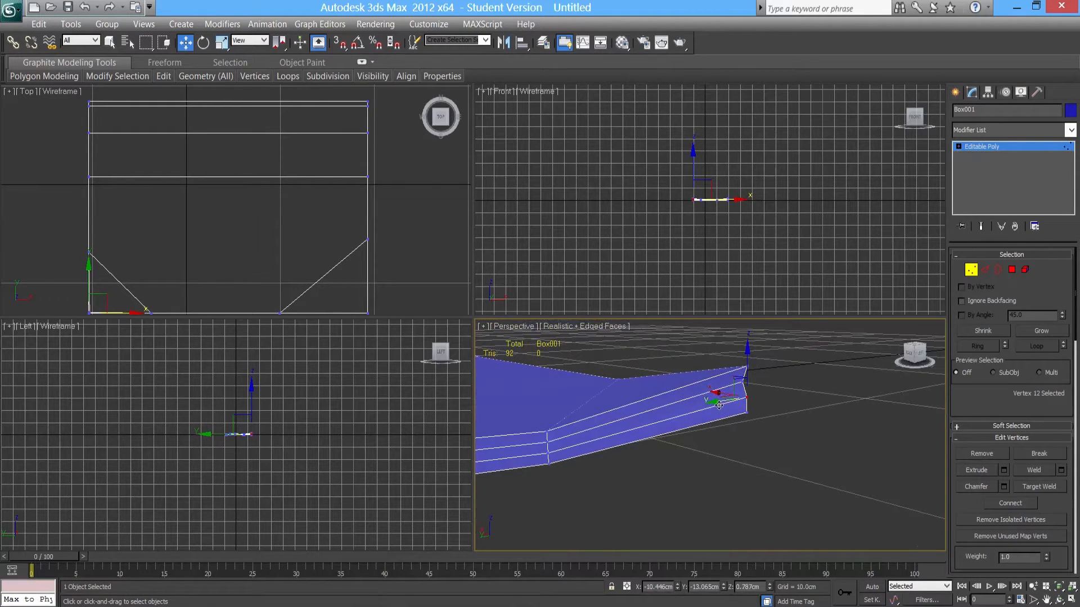
drag(720, 405, 719, 406)
alt+middle_drag(762, 420, 599, 417)
Shift the lower middle vertex of the +X, -Y corner slightly inward.
scroll(600, 418, down, 4)
middle_drag(833, 433, 766, 469)
scroll(777, 436, up, 4)
scroll(739, 420, down, 4)
middle_drag(718, 501, 743, 450)
scroll(744, 479, up, 4)
drag(759, 481, 757, 486)
alt+middle_drag(771, 468, 866, 478)
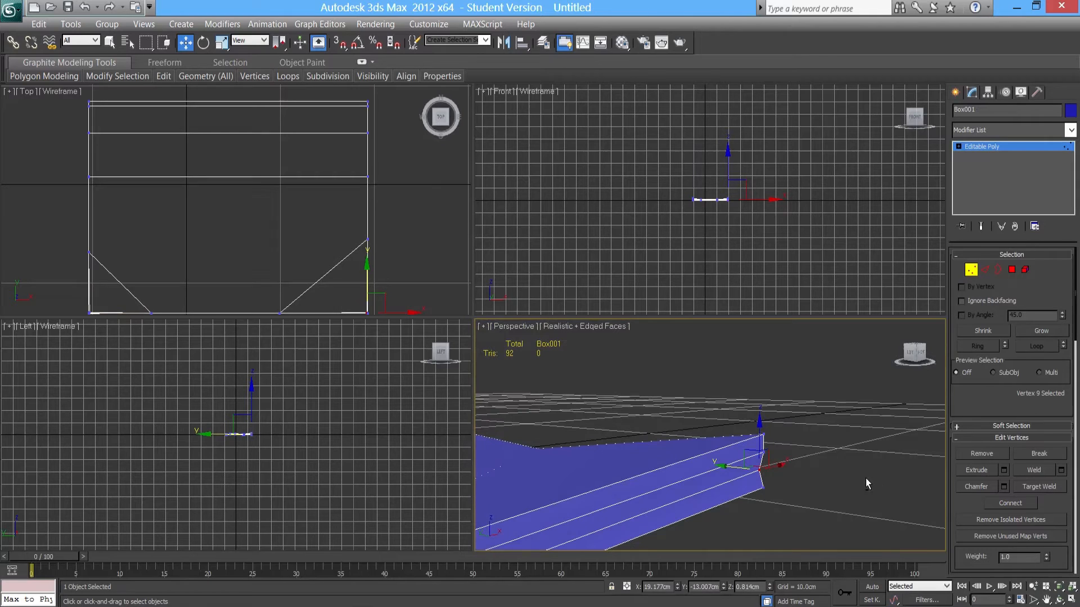
drag(759, 458, 756, 461)
Shift the other middle vertex of the +X, -Y corner slightly inward and leave vertex level.
click(781, 450)
alt+middle_drag(784, 458, 624, 476)
drag(789, 456, 788, 457)
mouse_move(704, 469)
alt+middle_down()
mouse_move(876, 469)
mouse_move(784, 484)
mouse_move(806, 459)
mouse_move(815, 480)
mouse_move(730, 469)
mouse_move(761, 484)
mouse_move(780, 467)
mouse_move(842, 451)
mouse_move(672, 456)
mouse_move(751, 415)
mouse_move(680, 463)
mouse_move(674, 474)
mouse_move(717, 478)
mouse_move(687, 470)
mouse_move(695, 488)
alt+middle_up()
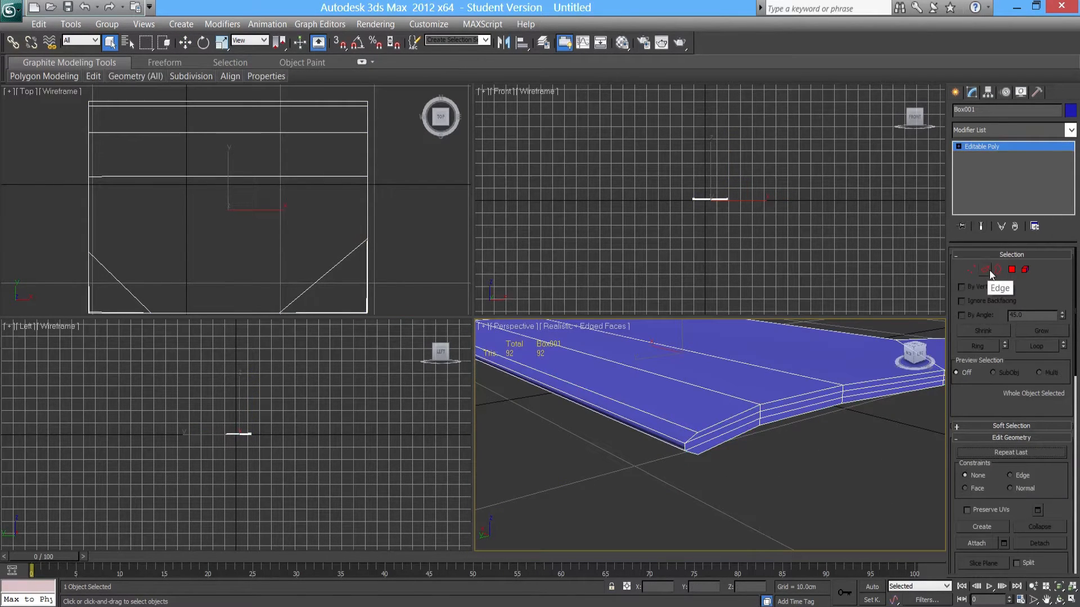
In edge level, select the middle vertical edges at both ends of the +Y long side and connect them with 1 segment.
click(991, 271)
alt+middle_drag(689, 425, 717, 422)
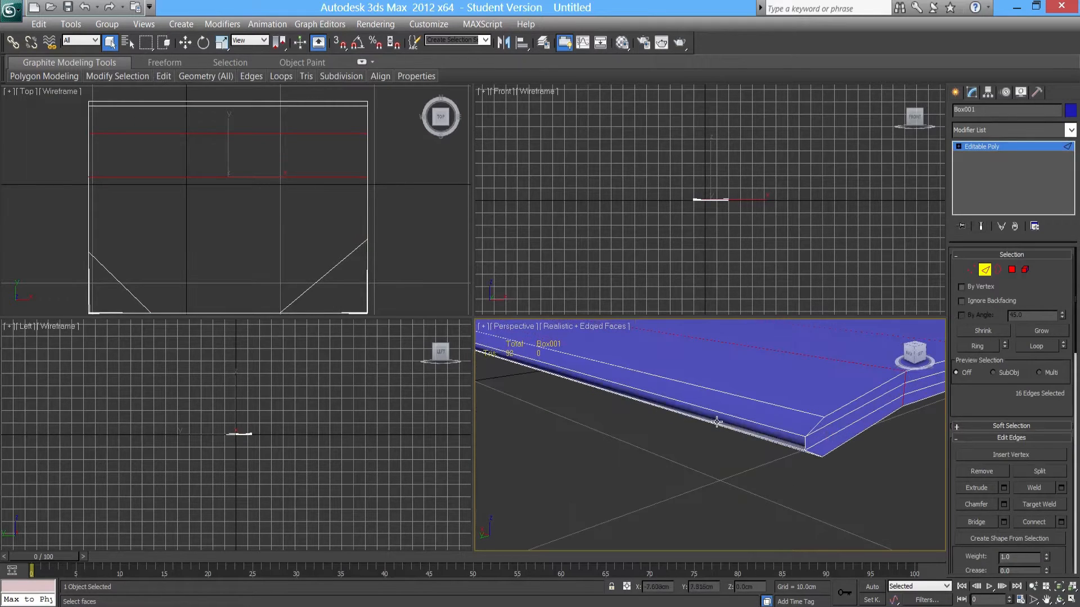
click(803, 442)
alt+middle_drag(804, 443, 792, 466)
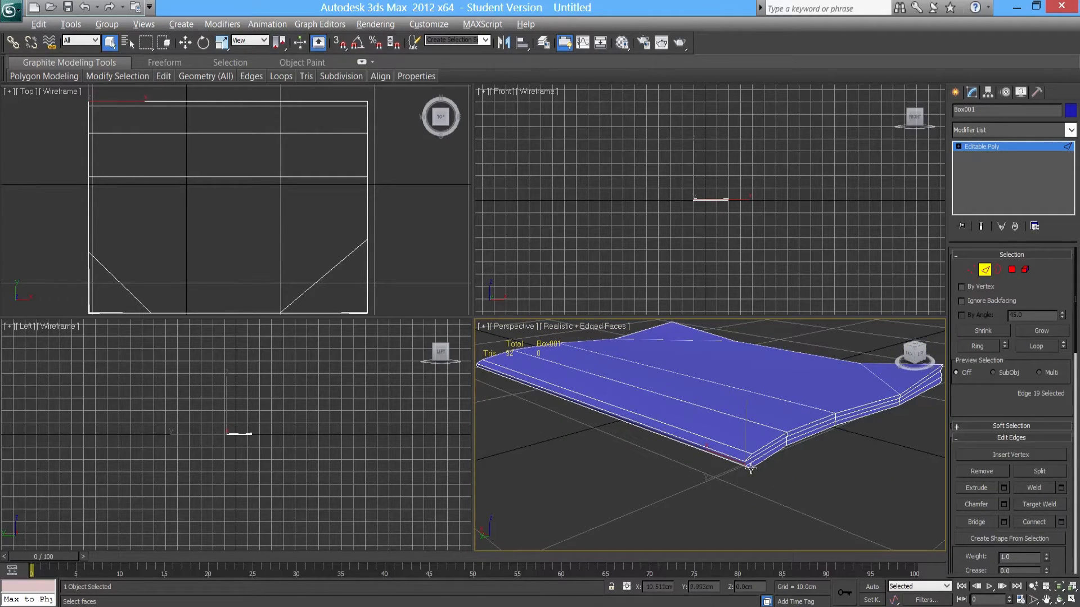
scroll(730, 478, up, 8)
scroll(589, 468, down, 5)
alt+middle_drag(589, 468, 743, 518)
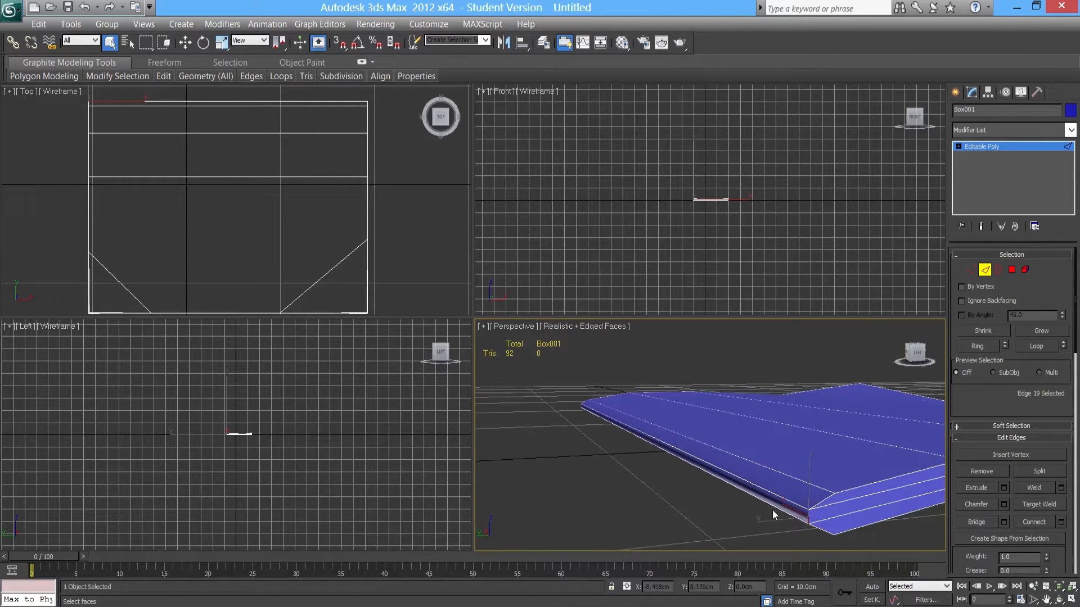
alt+middle_drag(712, 483, 716, 458)
click(674, 448)
mouse_move(683, 443)
alt+middle_down()
mouse_move(705, 444)
mouse_move(603, 433)
mouse_move(695, 439)
alt+middle_up()
alt+middle_drag(716, 476, 691, 467)
scroll(695, 469, down, 4)
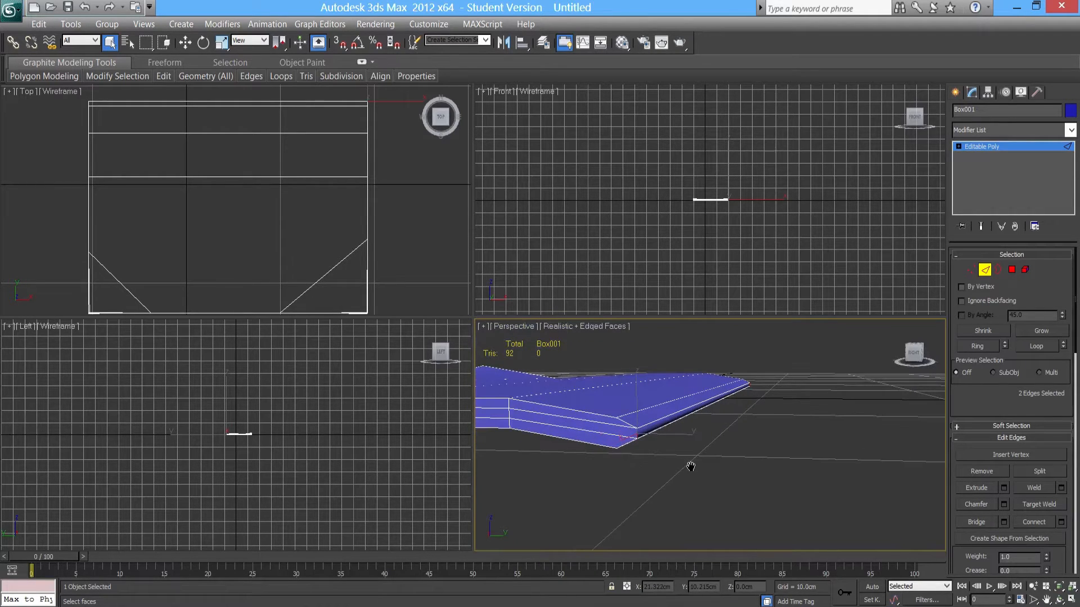
click(1061, 523)
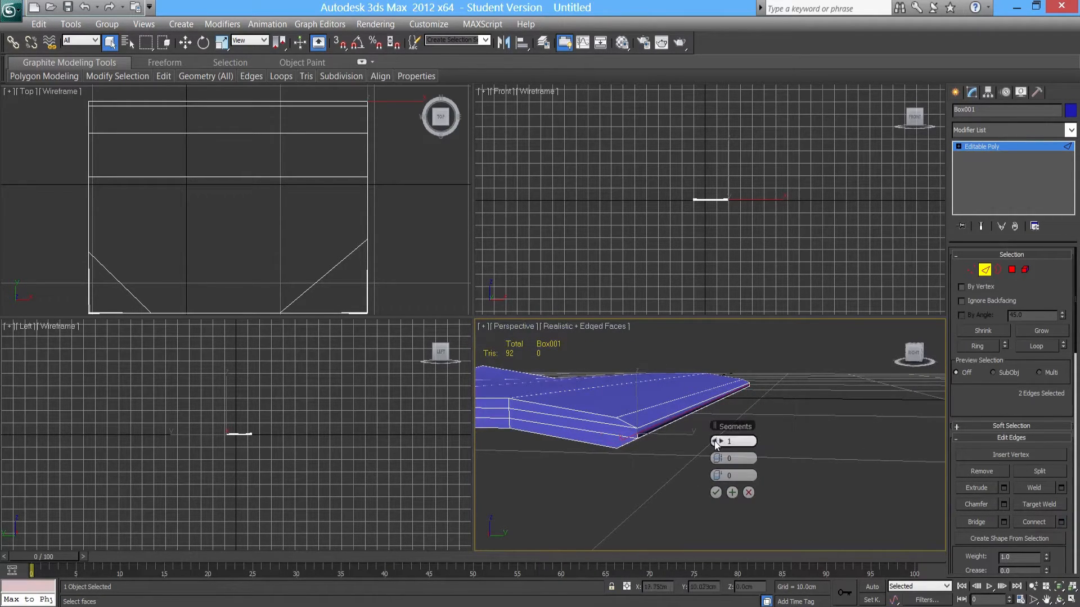
click(715, 493)
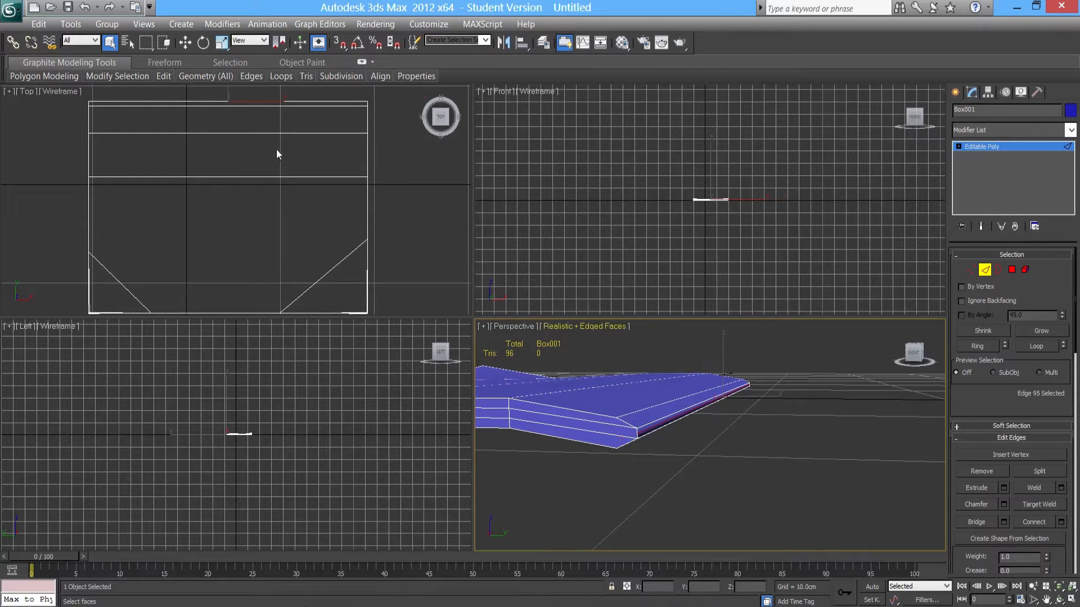
Move the new middle edge of the +Y long side slightly outward along Y.
key(w)
scroll(695, 433, up, 3)
drag(758, 397, 761, 397)
alt+middle_drag(717, 458, 693, 418)
Slightly adjust the height of the upper long edges beside the +Y side along Z.
click(693, 390)
drag(710, 370, 708, 368)
mouse_move(716, 421)
alt+middle_down()
mouse_move(716, 433)
mouse_move(710, 413)
alt+middle_up()
double_click(690, 396)
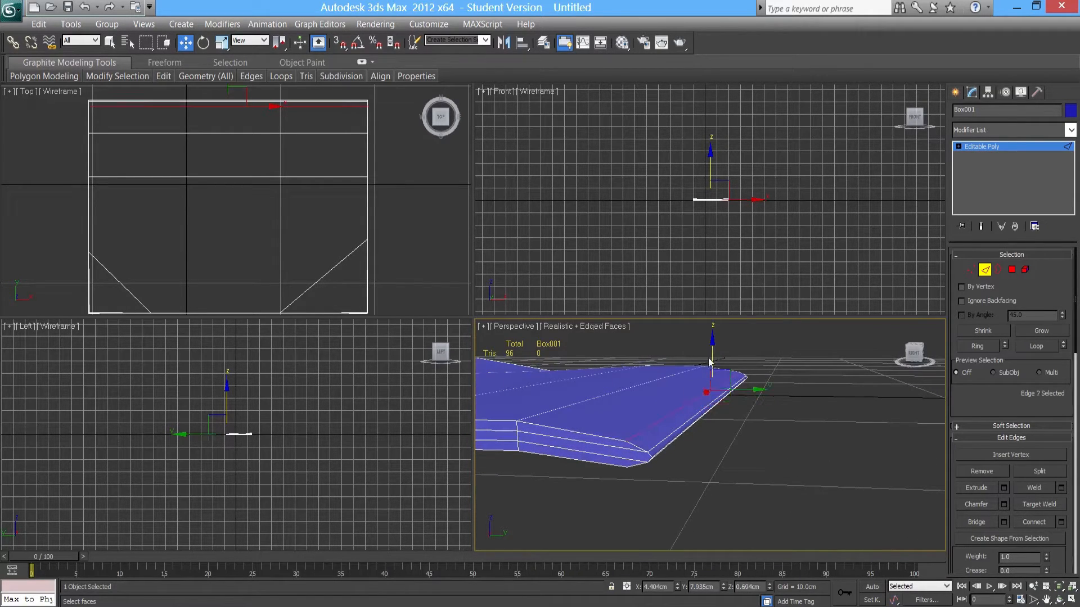
drag(712, 356, 714, 358)
alt+middle_drag(779, 383, 561, 377)
scroll(593, 397, up, 5)
alt+middle_drag(603, 407, 769, 456)
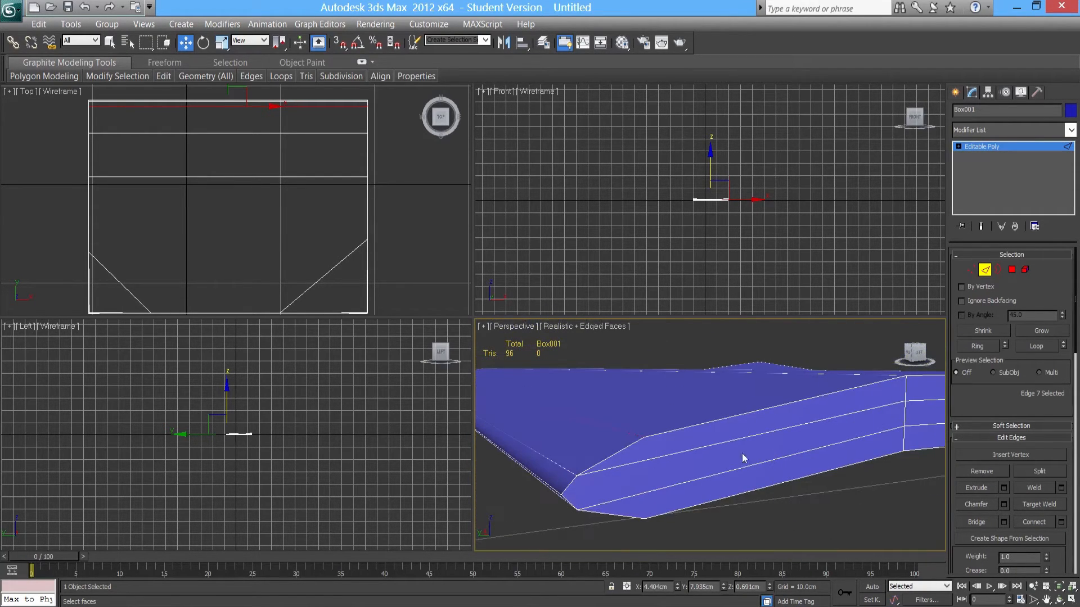
In vertex level, connect the upper and lower middle vertices beside the pointed long edge on the -X end.
click(970, 273)
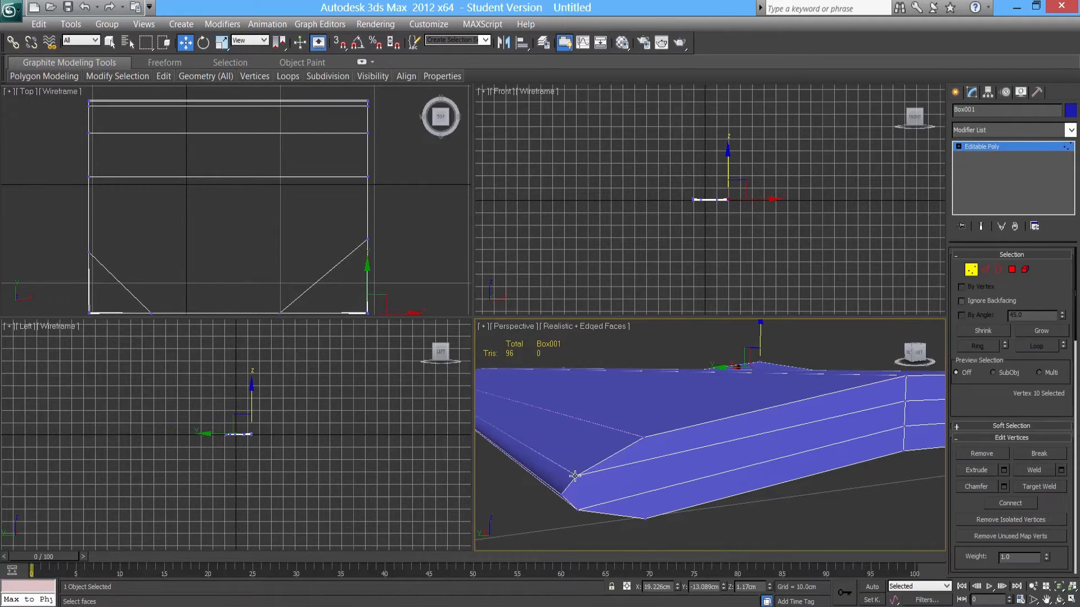
click(1014, 273)
click(687, 463)
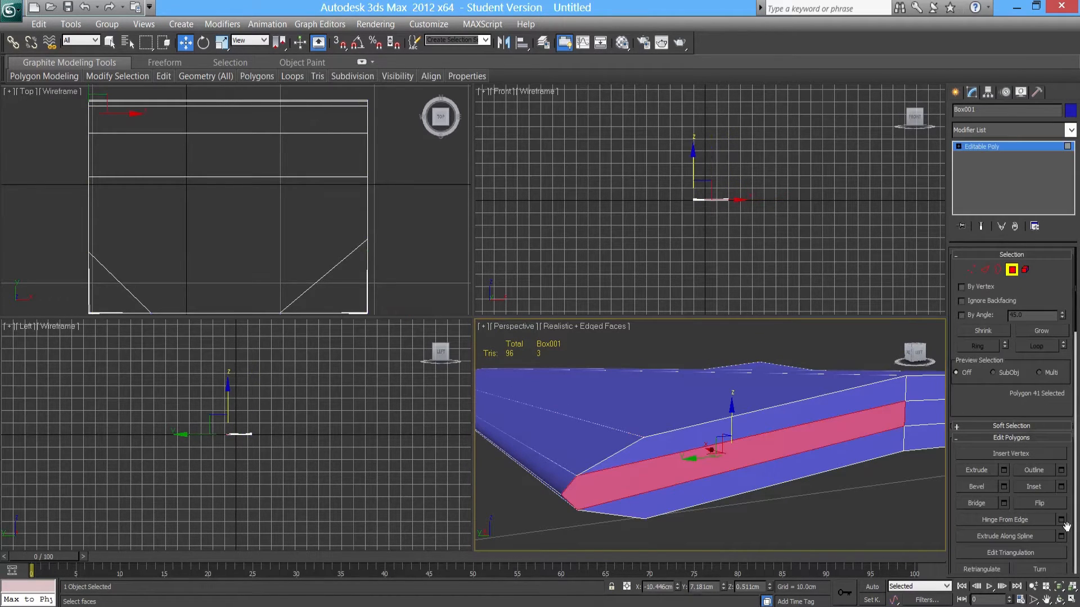
key(alt+w)
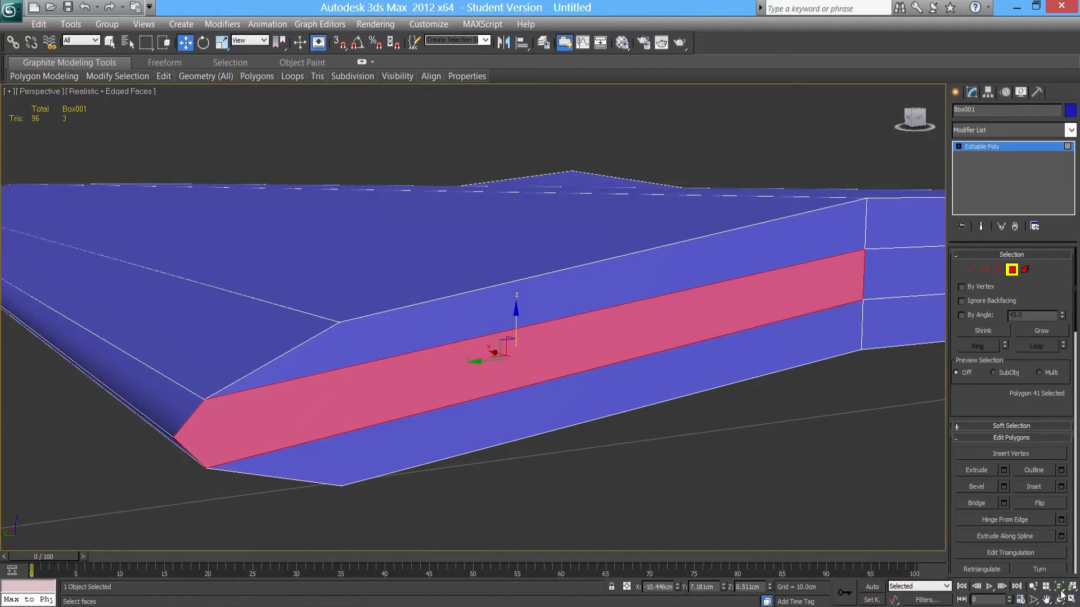
middle_drag(764, 471, 687, 429)
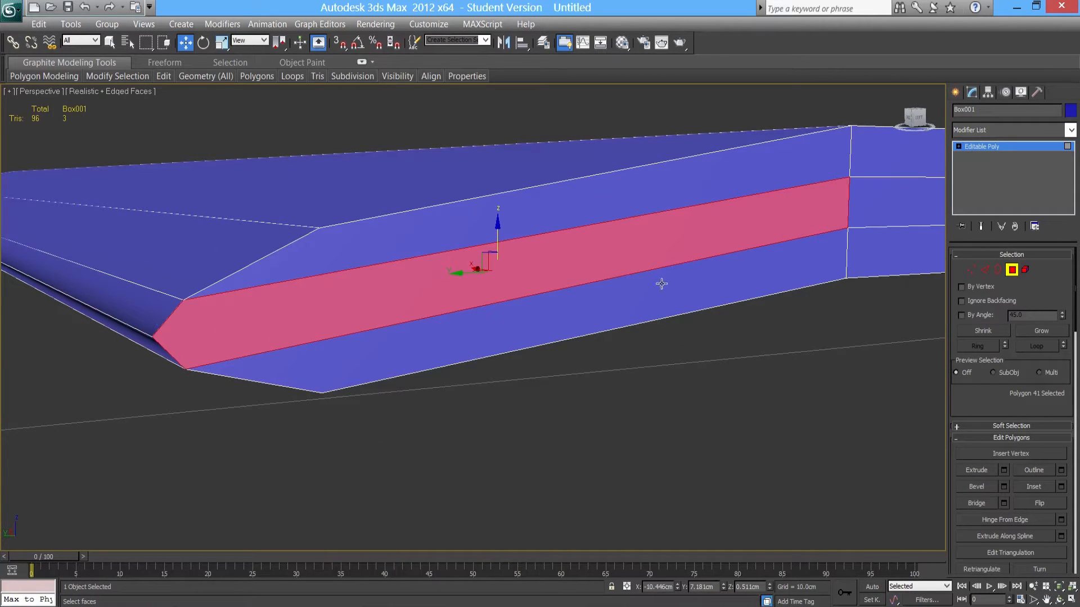
click(972, 270)
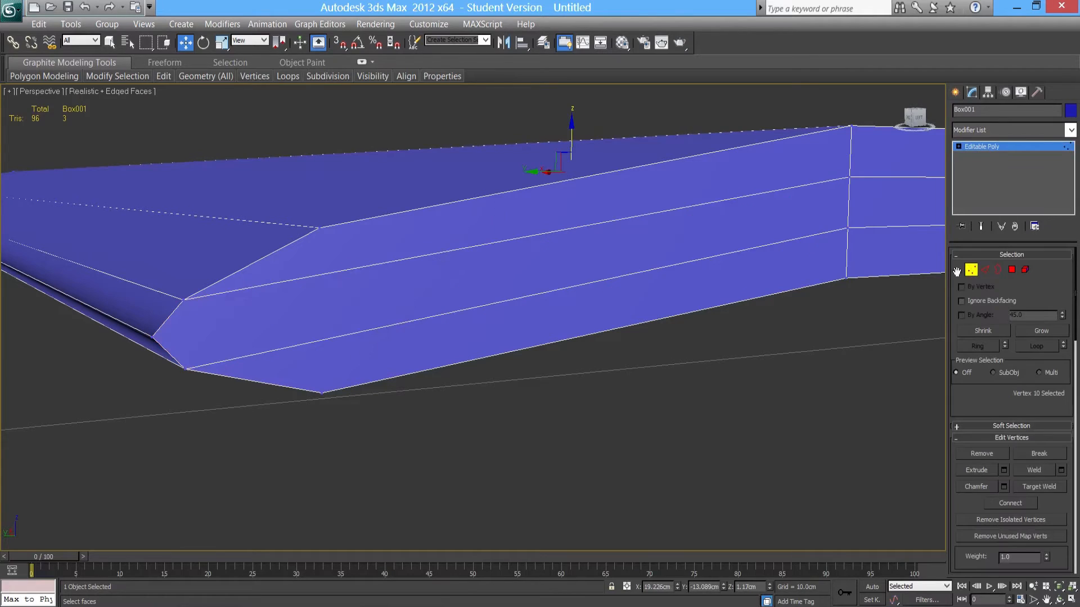
click(182, 300)
ctrl+click(185, 371)
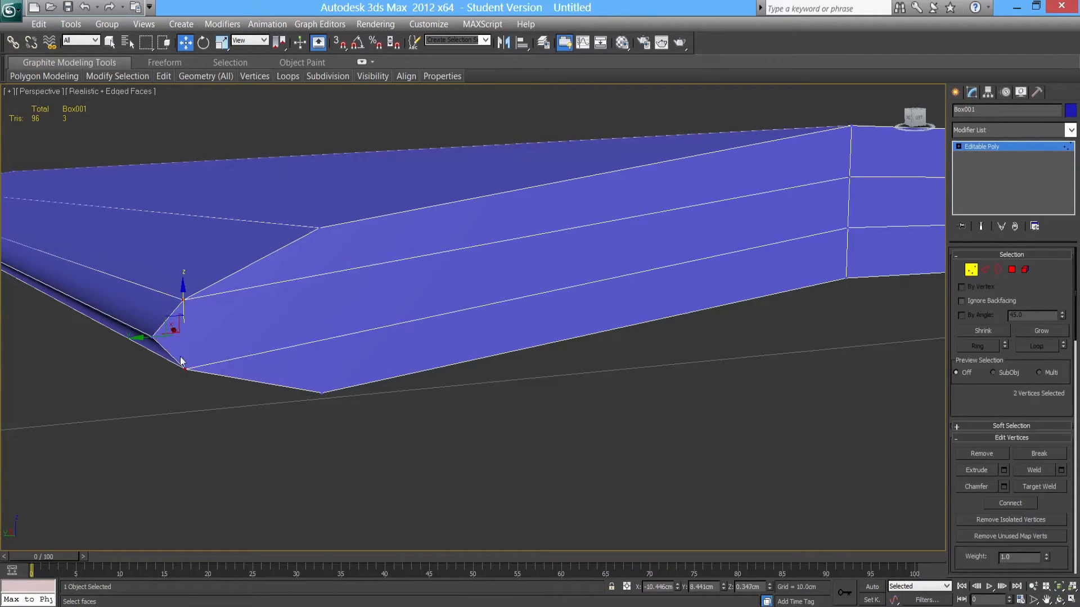
click(183, 300)
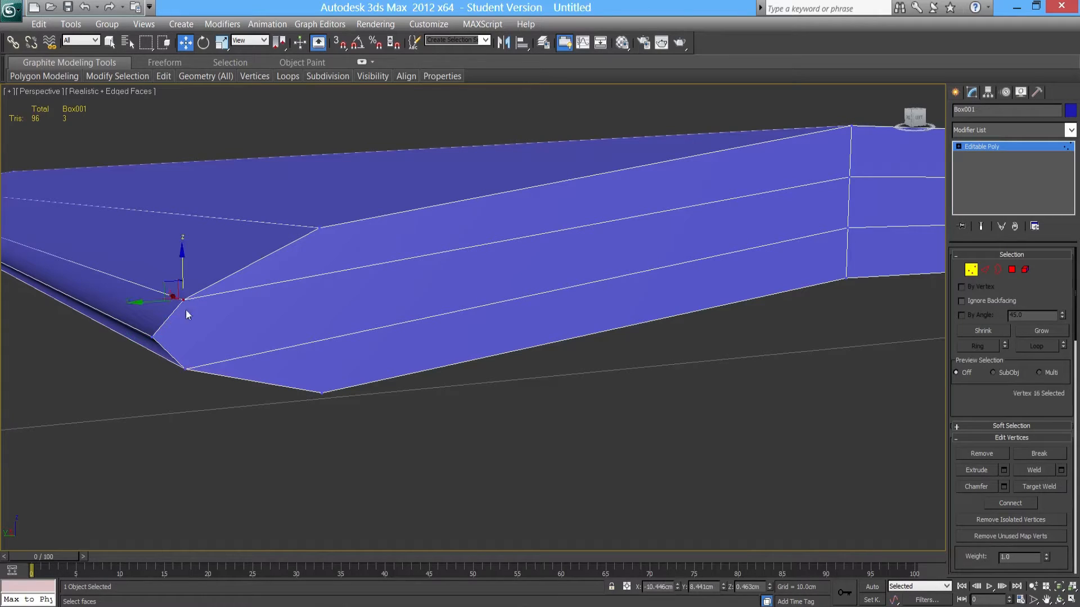
ctrl+click(183, 370)
click(1010, 504)
Connect the matching upper and lower middle vertices beside the pointed long edge on the +X end.
alt+middle_drag(358, 337, 307, 354)
middle_drag(306, 354, 382, 365)
mouse_move(599, 305)
alt+middle_down()
mouse_move(606, 294)
mouse_move(593, 308)
alt+middle_up()
scroll(595, 307, up, 4)
scroll(596, 309, down, 5)
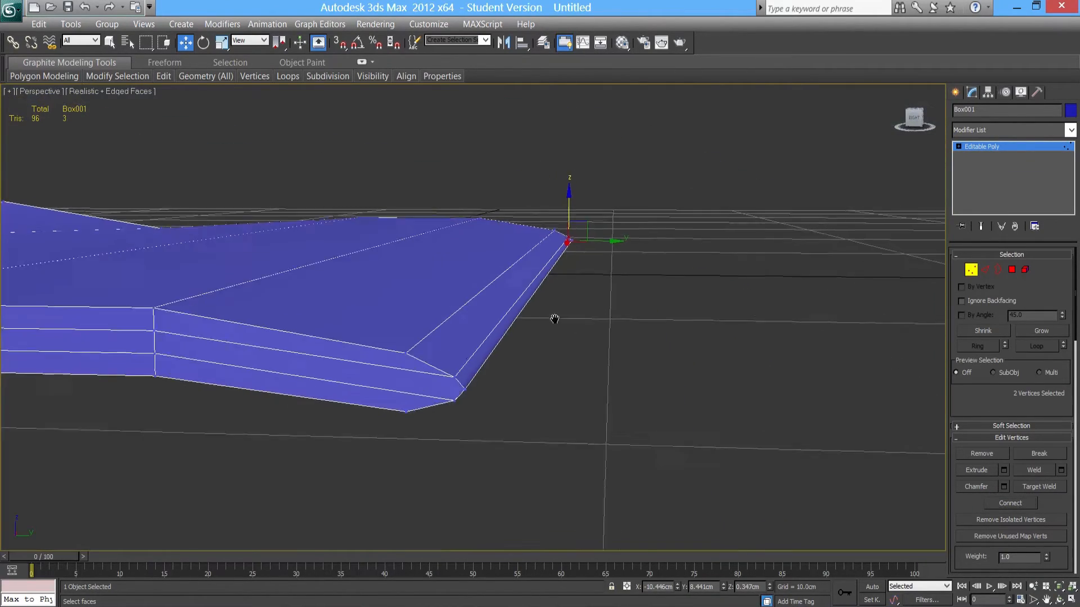
click(480, 351)
ctrl+click(481, 370)
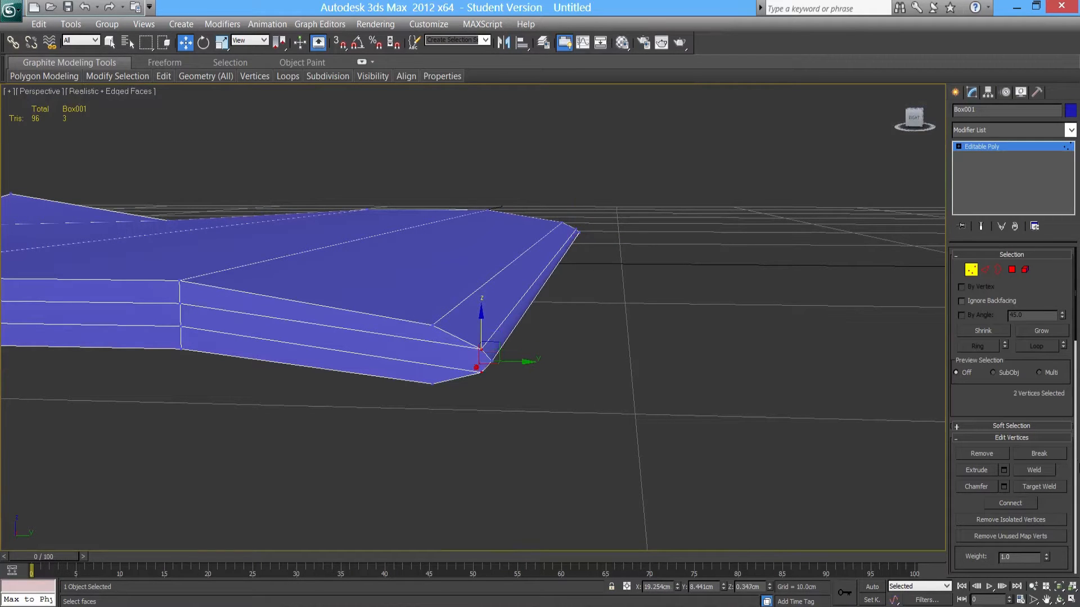
click(1010, 503)
click(648, 437)
alt+middle_drag(649, 436, 480, 420)
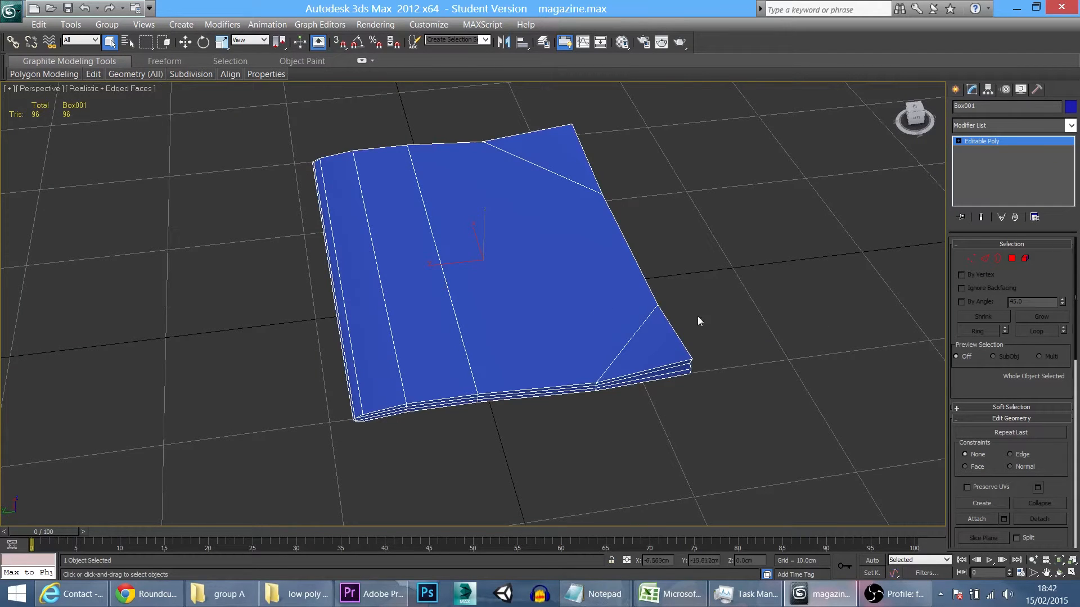
In polygon level, examine the large many-sided polygon between the two corner cuts on the top face.
alt+middle_drag(623, 379, 433, 195)
scroll(321, 272, down, 3)
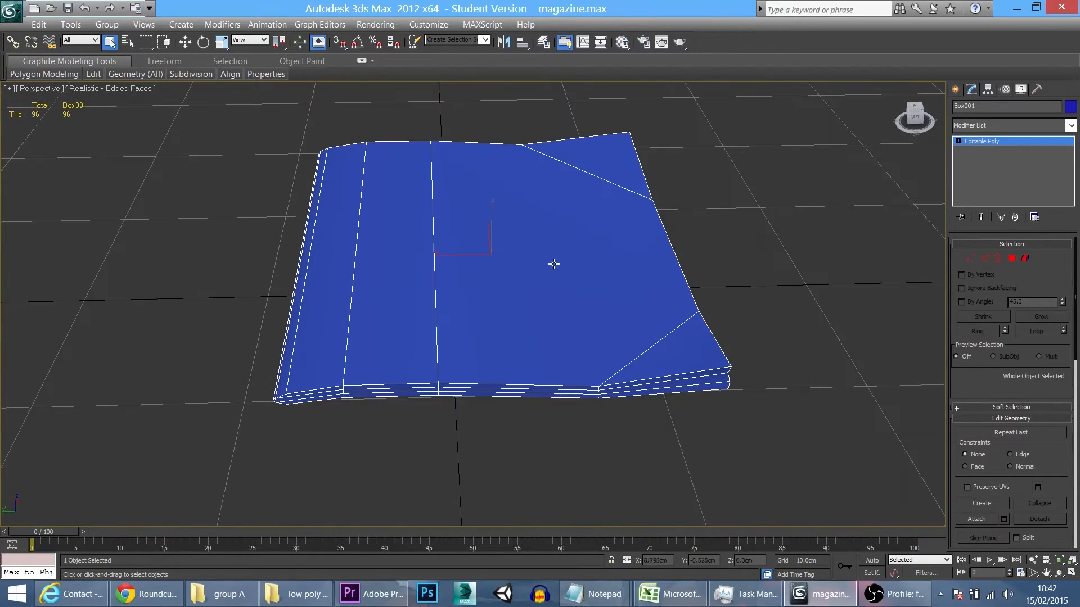
click(1011, 258)
click(534, 278)
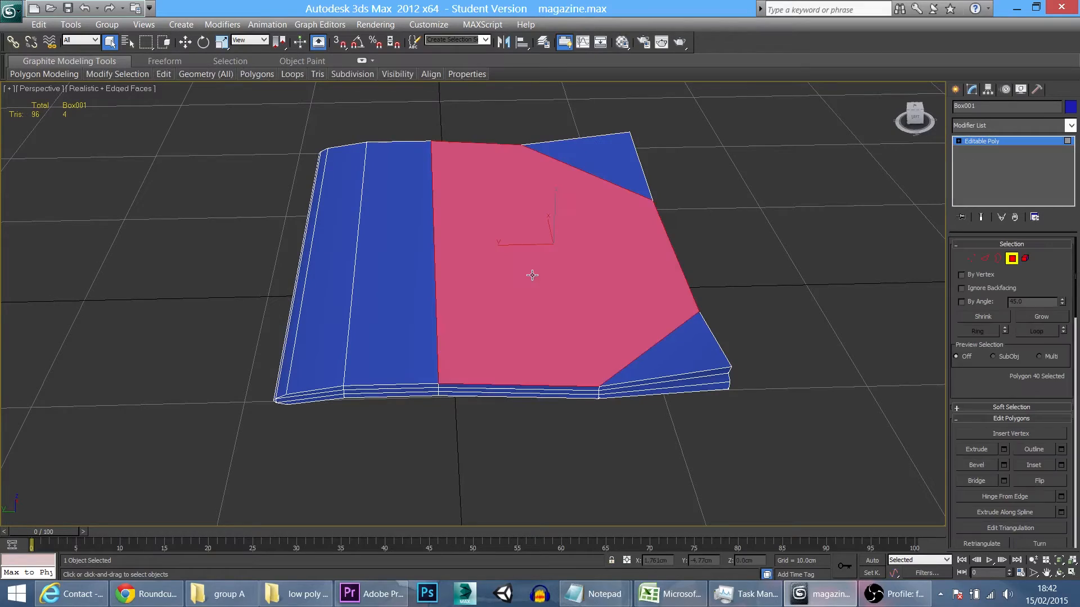
alt+middle_drag(582, 339, 515, 272)
click(530, 261)
click(514, 272)
alt+middle_drag(548, 335, 538, 342)
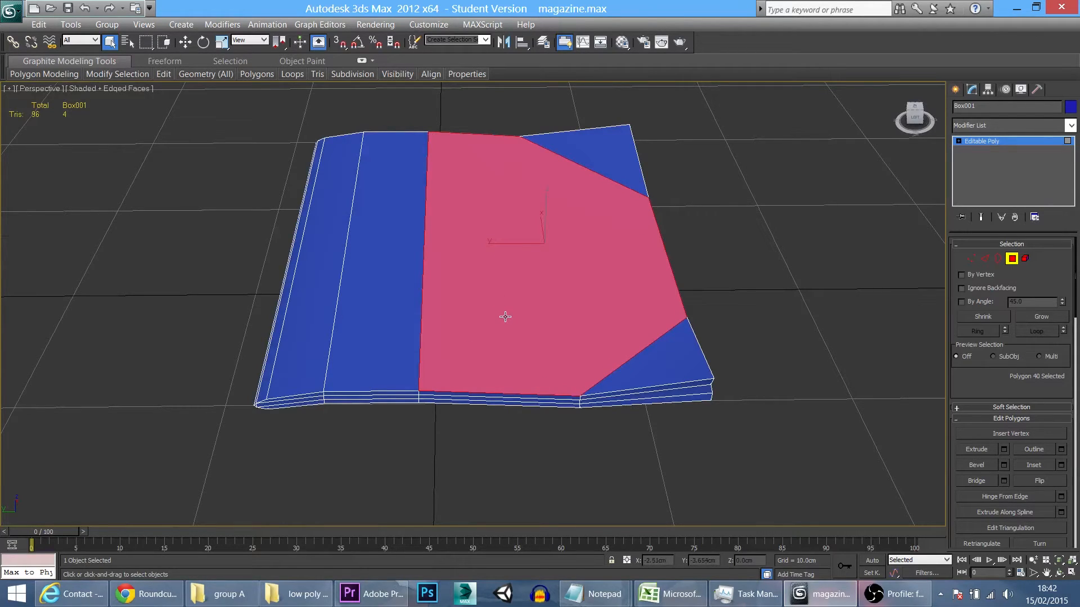
click(769, 293)
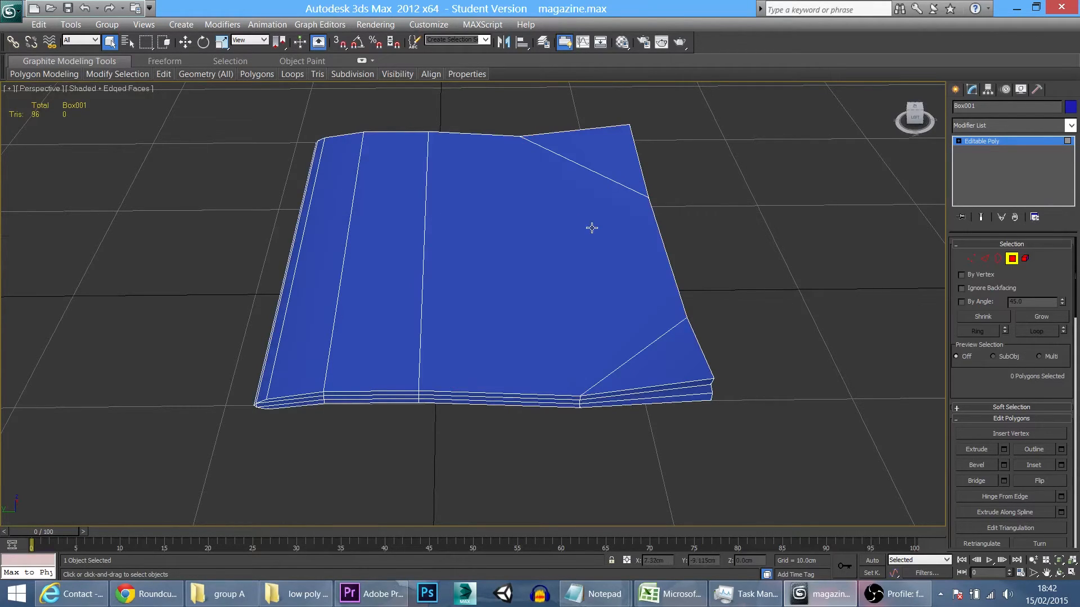
In vertex level, connect the inner ends of the two corner cuts with an edge across the top face.
click(971, 258)
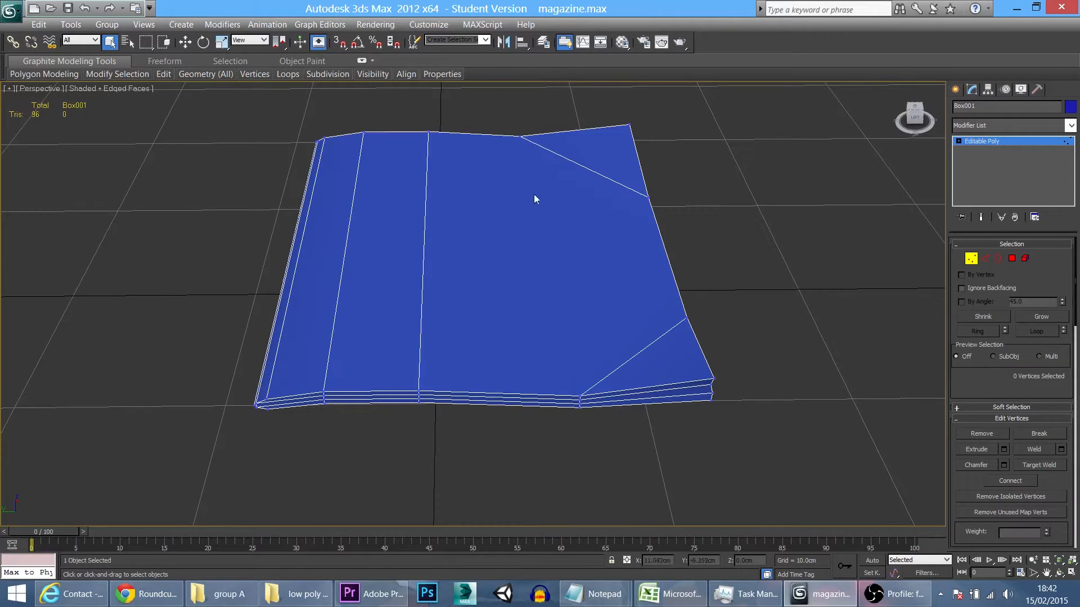
click(520, 137)
ctrl+click(579, 396)
alt+middle_drag(587, 458, 881, 448)
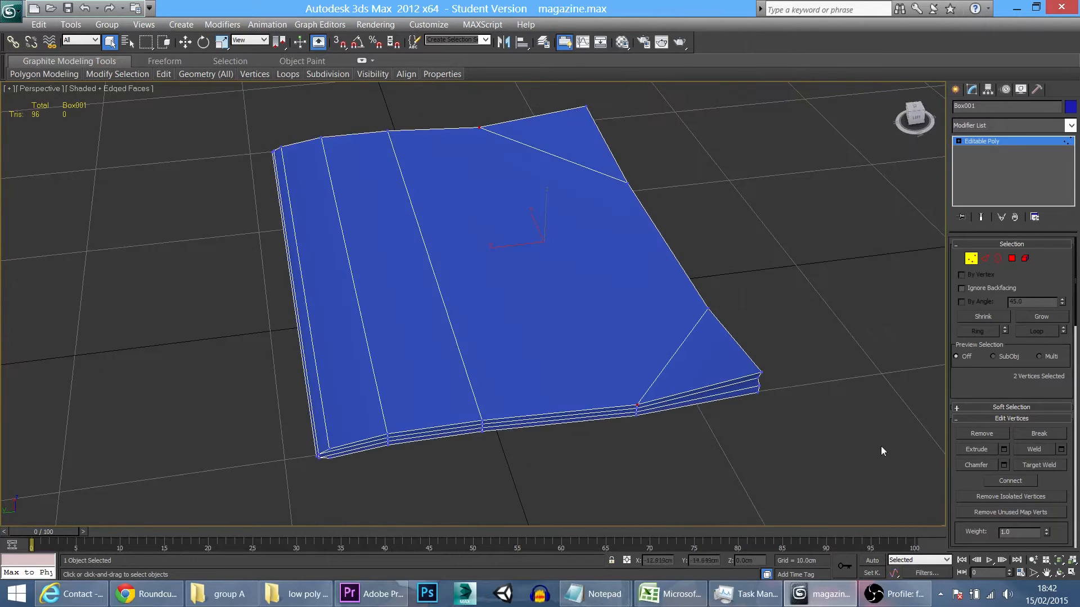
click(1011, 482)
click(812, 357)
alt+middle_drag(689, 353, 590, 288)
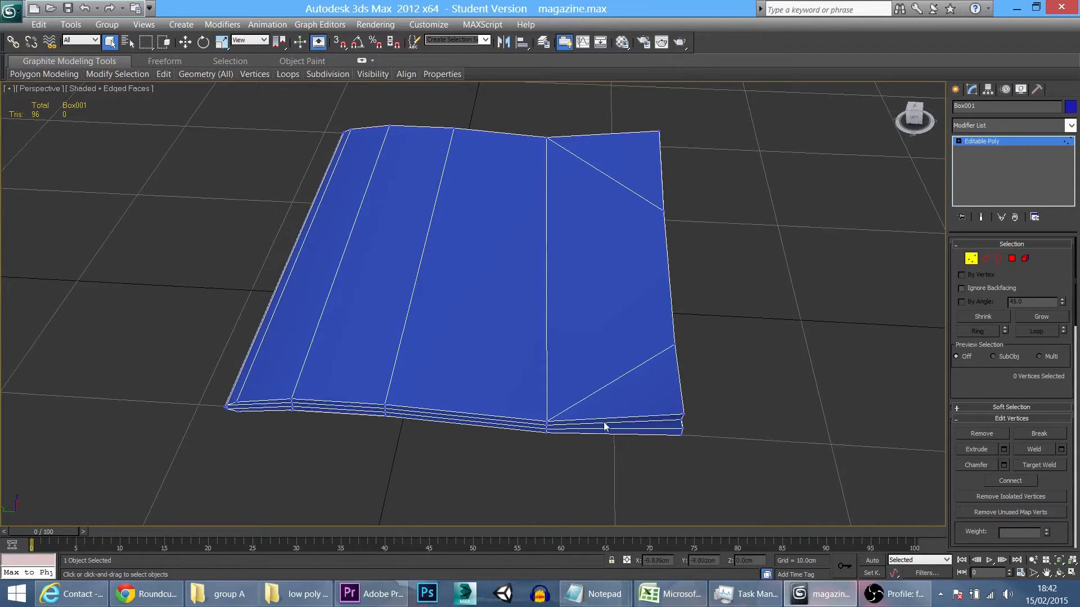
On the underside, connect the inner end vertices of the two corner cuts with an edge across the face.
alt+middle_drag(671, 426, 662, 324)
scroll(634, 321, down, 2)
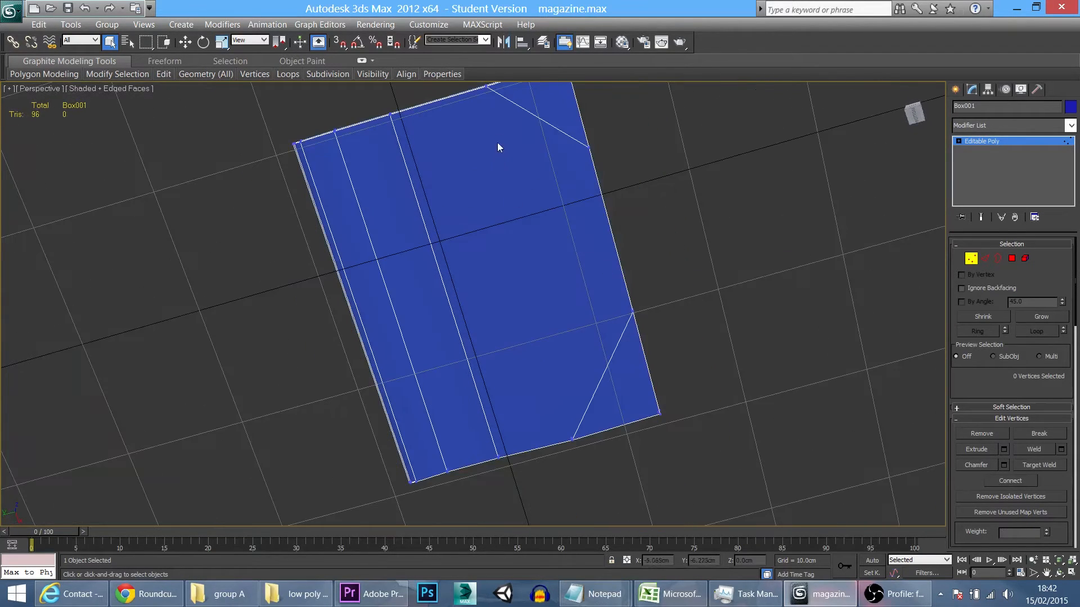
click(574, 440)
click(1004, 481)
alt+middle_drag(640, 290, 570, 349)
click(666, 432)
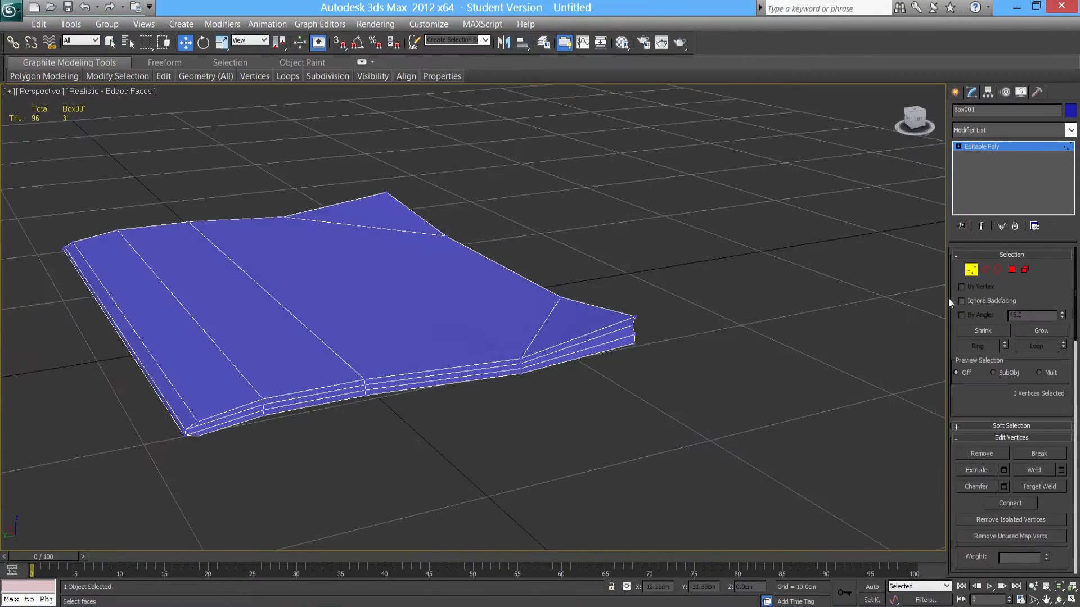
Leave vertex level, apply an Unwrap UVW modifier to the slab and switch it to polygon selection.
click(971, 269)
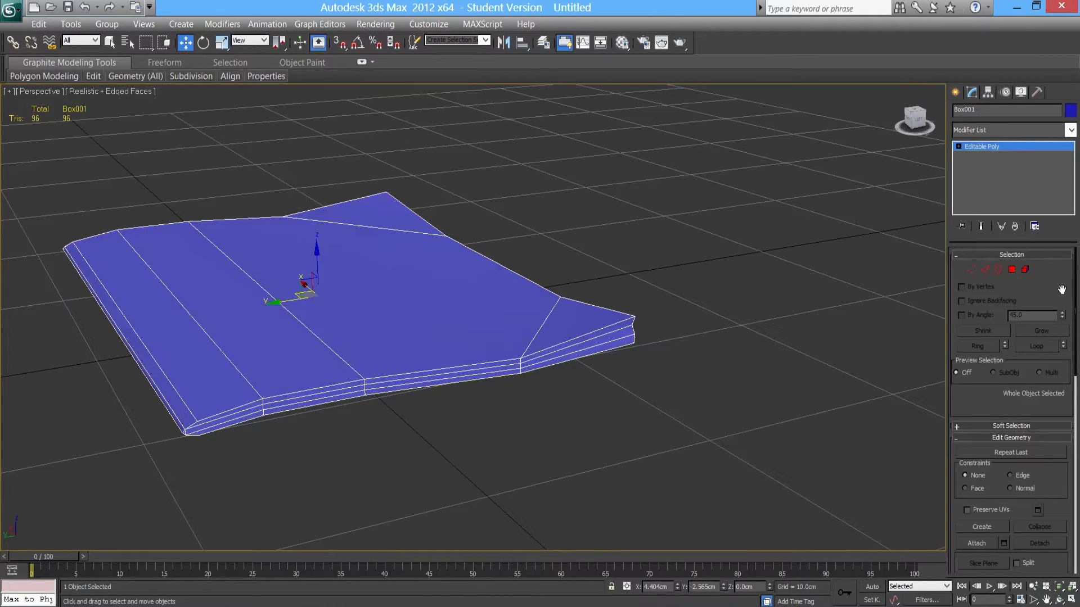
click(1073, 133)
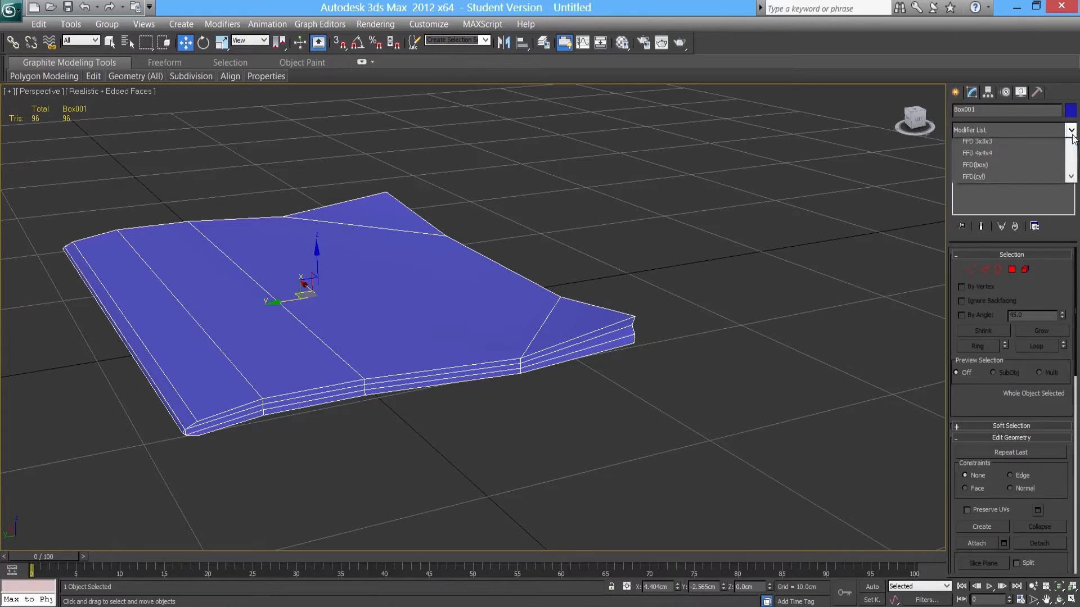
drag(1074, 171, 1078, 485)
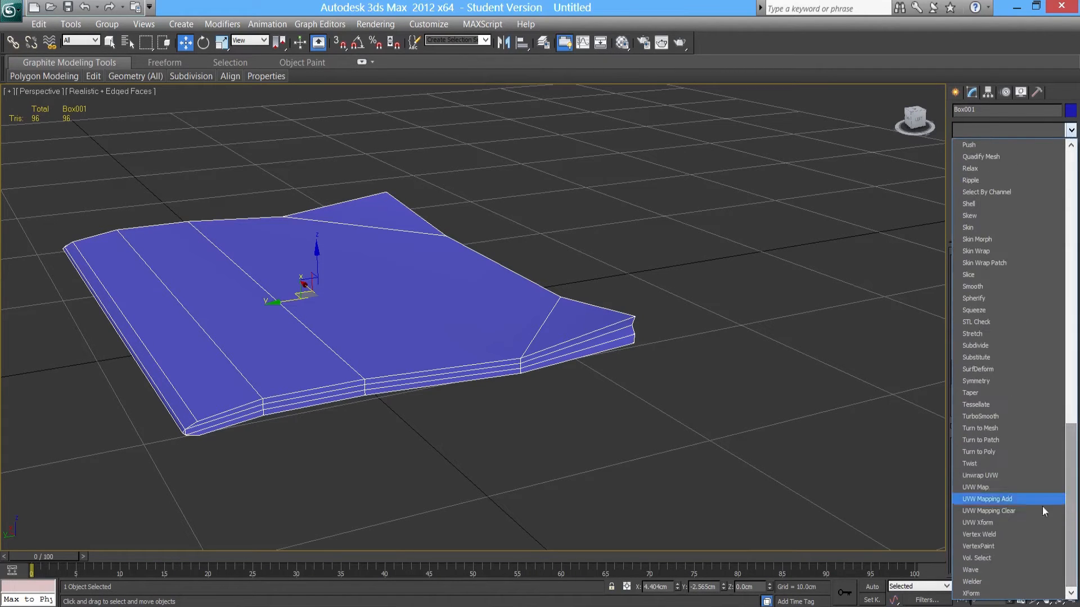
click(987, 479)
alt+middle_drag(451, 389, 493, 416)
scroll(485, 414, down, 4)
scroll(488, 414, up, 3)
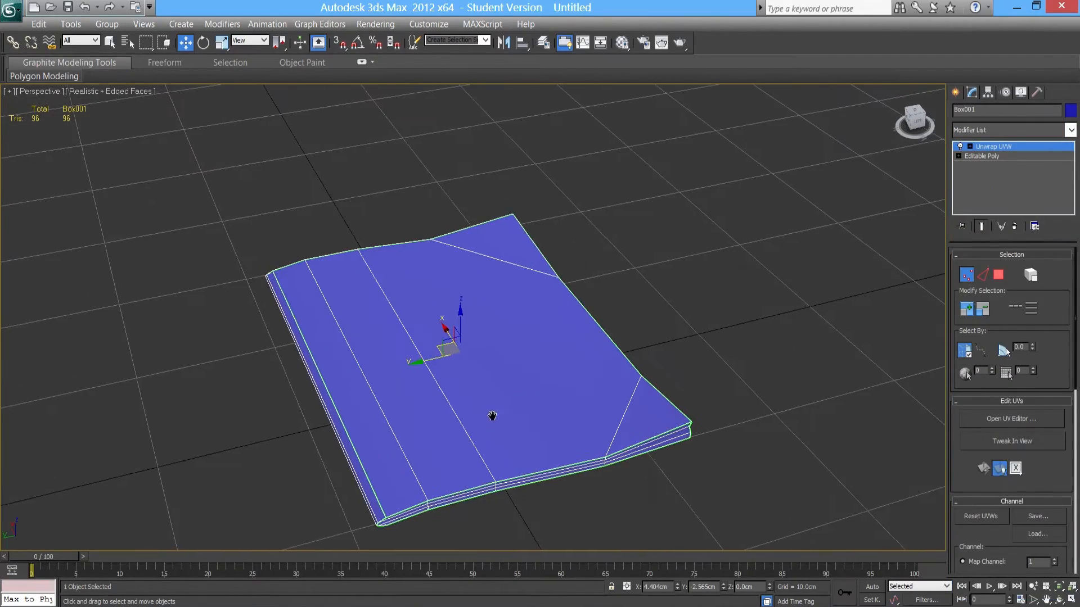
click(998, 275)
click(519, 378)
click(763, 378)
Open the UV Editor and turn on Select by Planar Angle.
click(1006, 419)
middle_drag(605, 379, 652, 347)
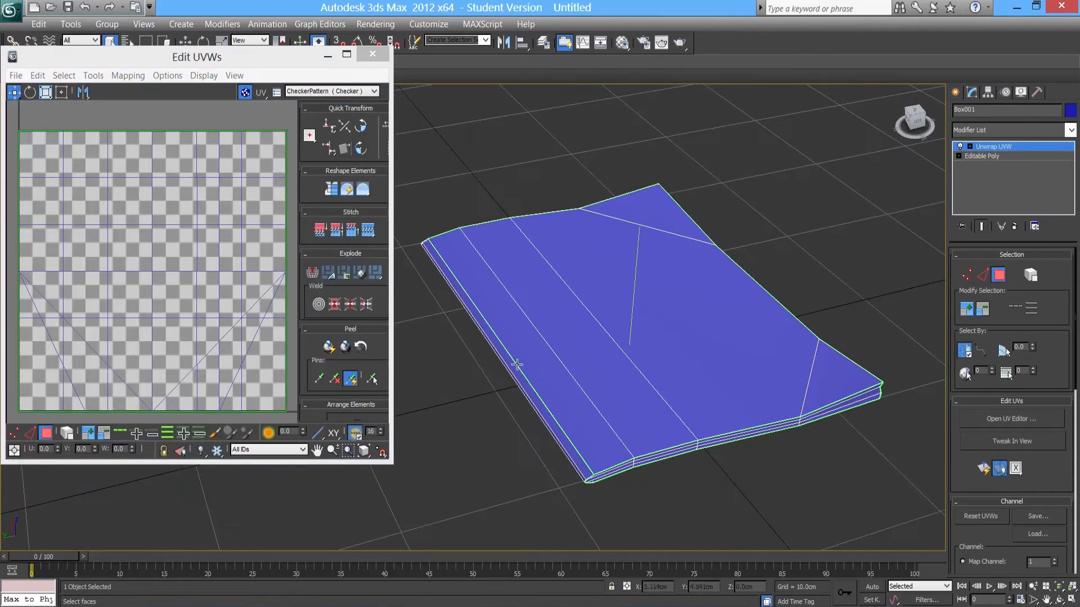
scroll(199, 261, down, 3)
scroll(198, 260, down, 2)
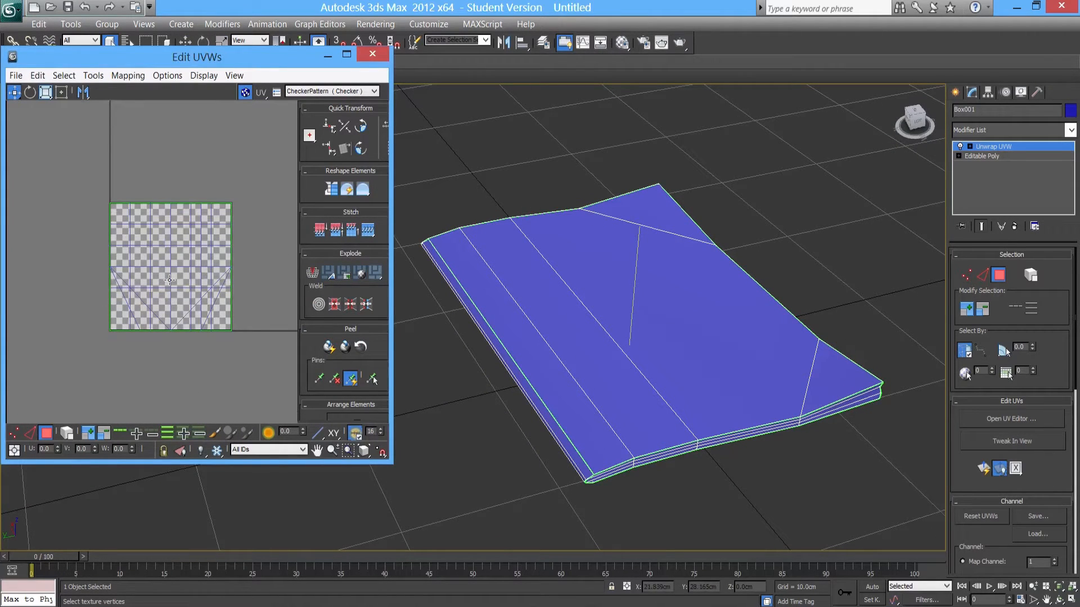
middle_drag(631, 364, 625, 362)
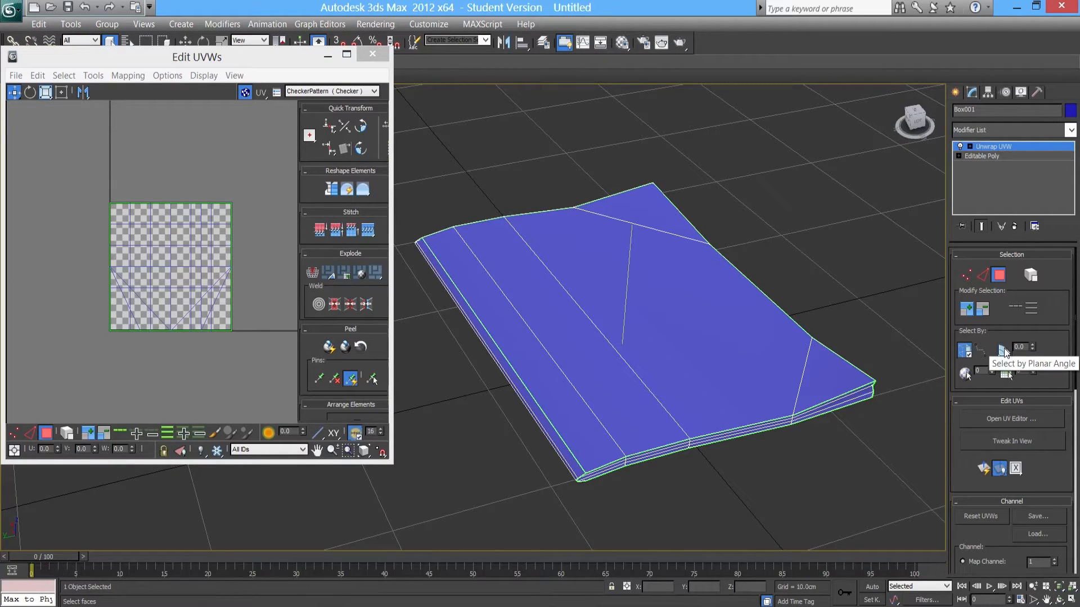
click(1004, 349)
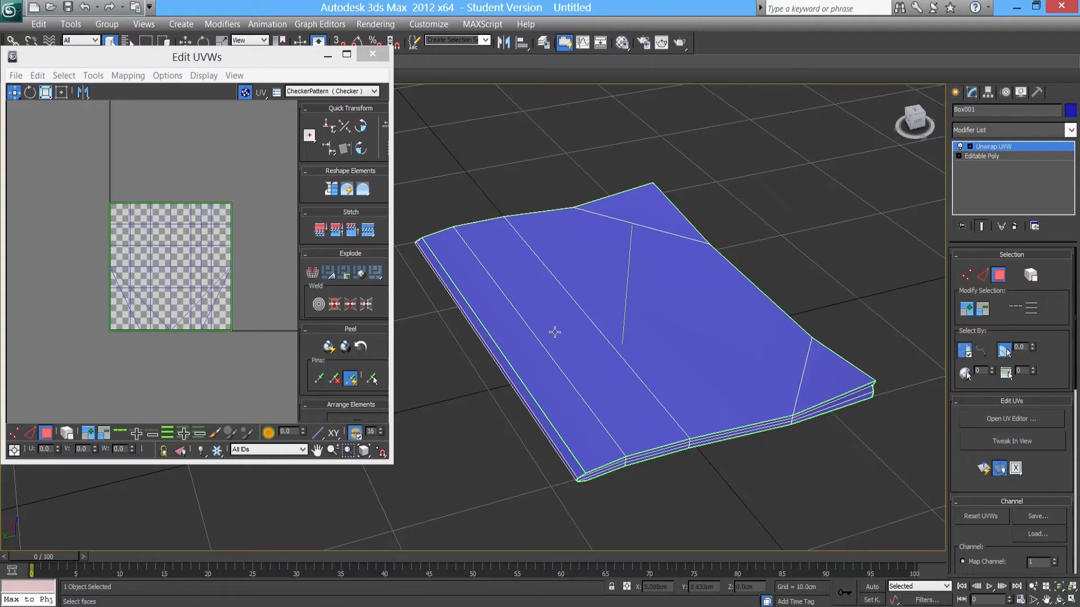
click(660, 212)
ctrl+click(641, 281)
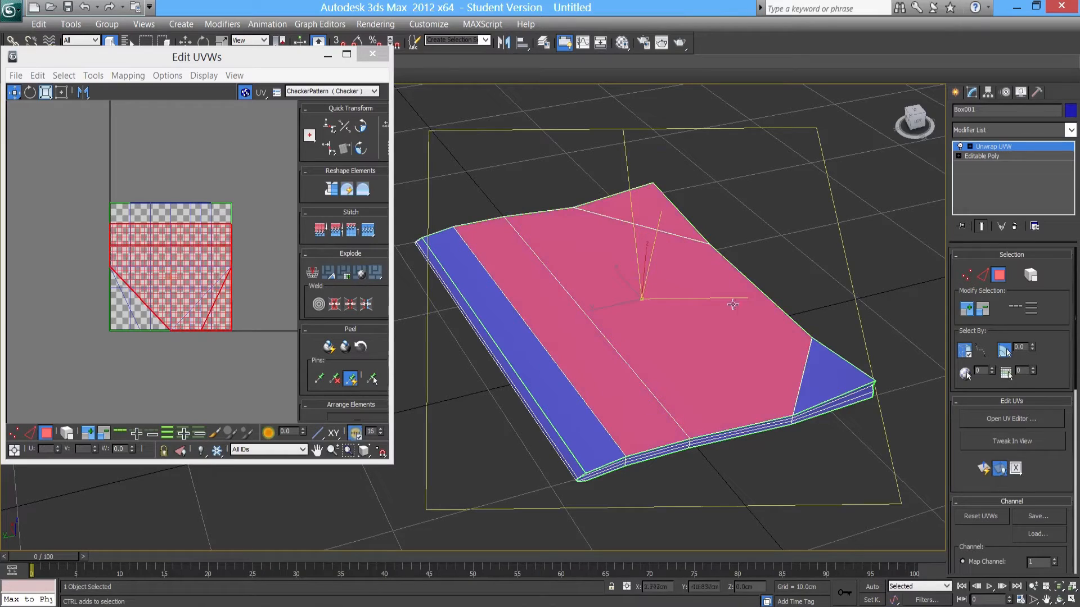
ctrl+click(824, 377)
click(862, 423)
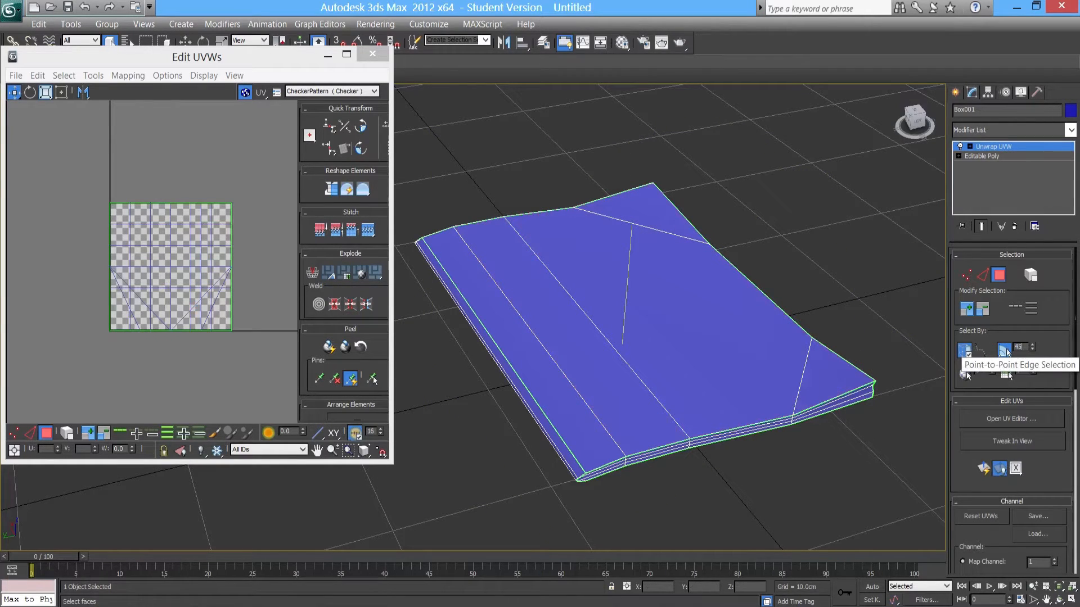
Set the planar angle selection threshold to 45 and select all polygons of the magazine's top cover.
click(1019, 346)
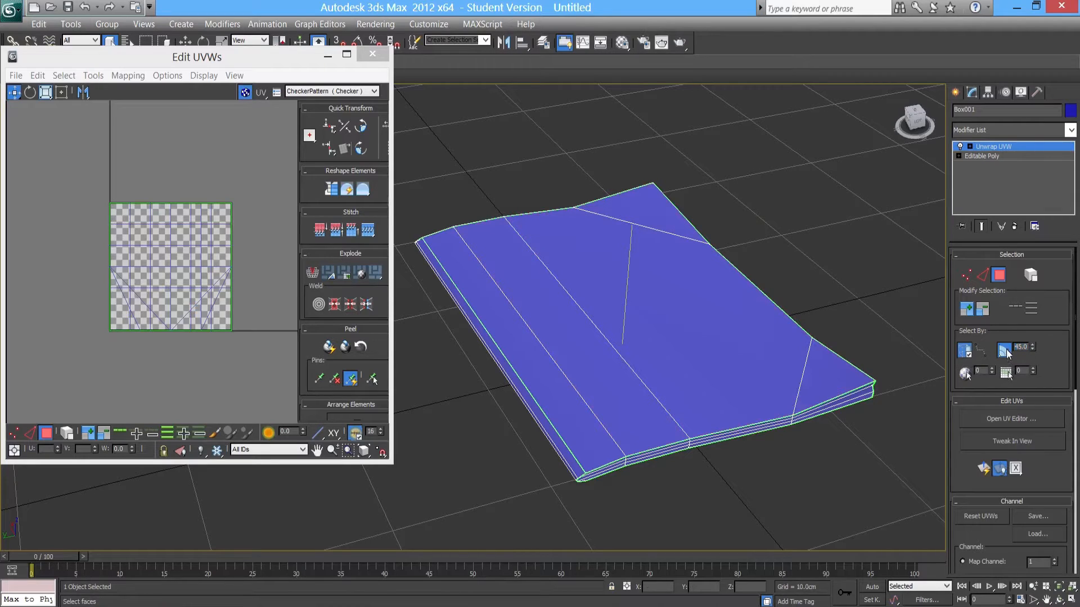
click(1003, 350)
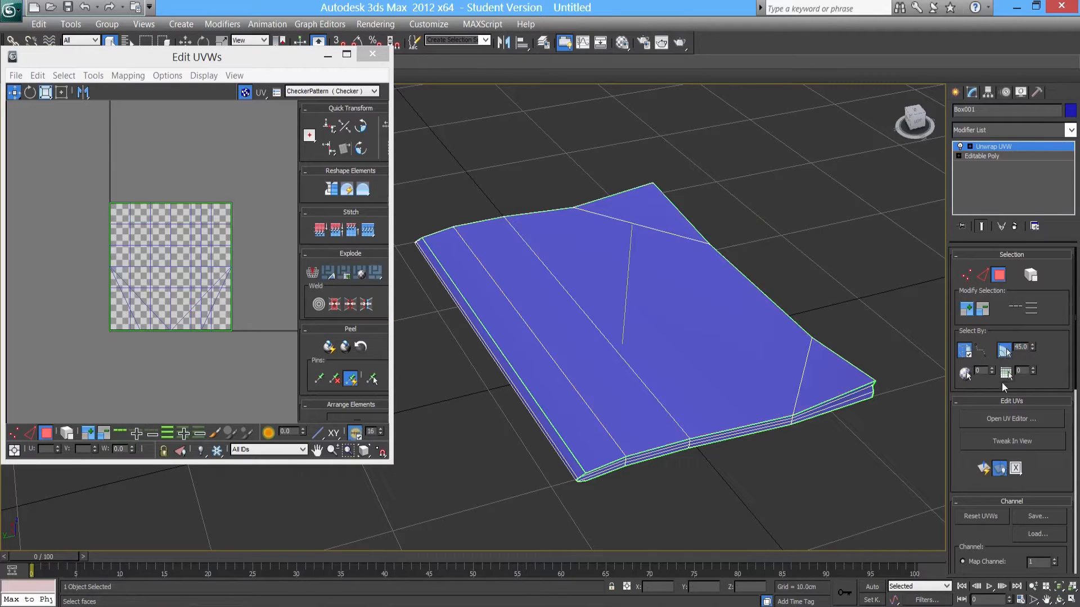
click(1004, 350)
click(678, 360)
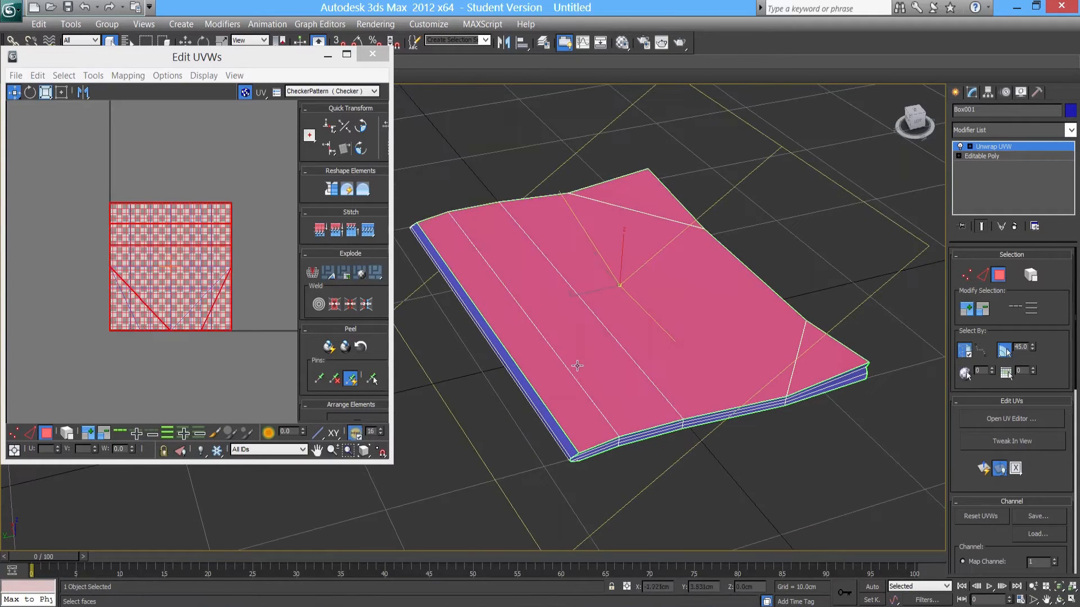
Add the upper spine polygons to the top cover selection, leaving the lower spine polygons out.
scroll(577, 366, up, 3)
ctrl+click(592, 436)
alt+middle_drag(589, 436, 571, 392)
scroll(592, 427, up, 3)
ctrl+click(700, 383)
ctrl+click(698, 394)
mouse_move(693, 403)
alt+middle_down()
mouse_move(685, 394)
mouse_move(698, 390)
alt+middle_up()
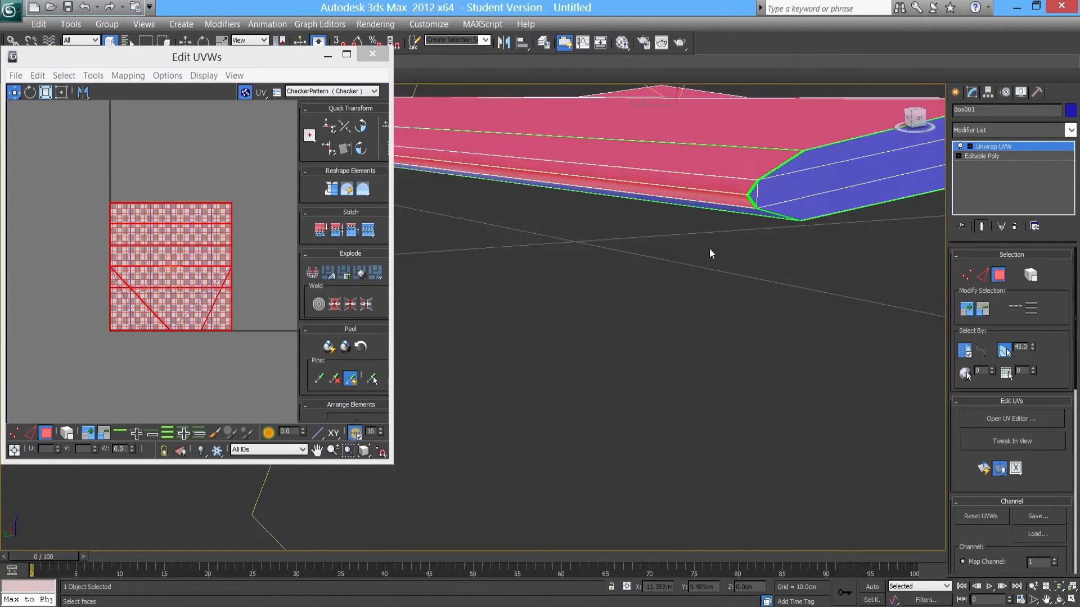
alt+click(715, 201)
alt+middle_drag(715, 203, 848, 258)
scroll(731, 219, down, 4)
scroll(743, 241, up, 3)
scroll(869, 245, up, 3)
alt+middle_drag(853, 216, 731, 338)
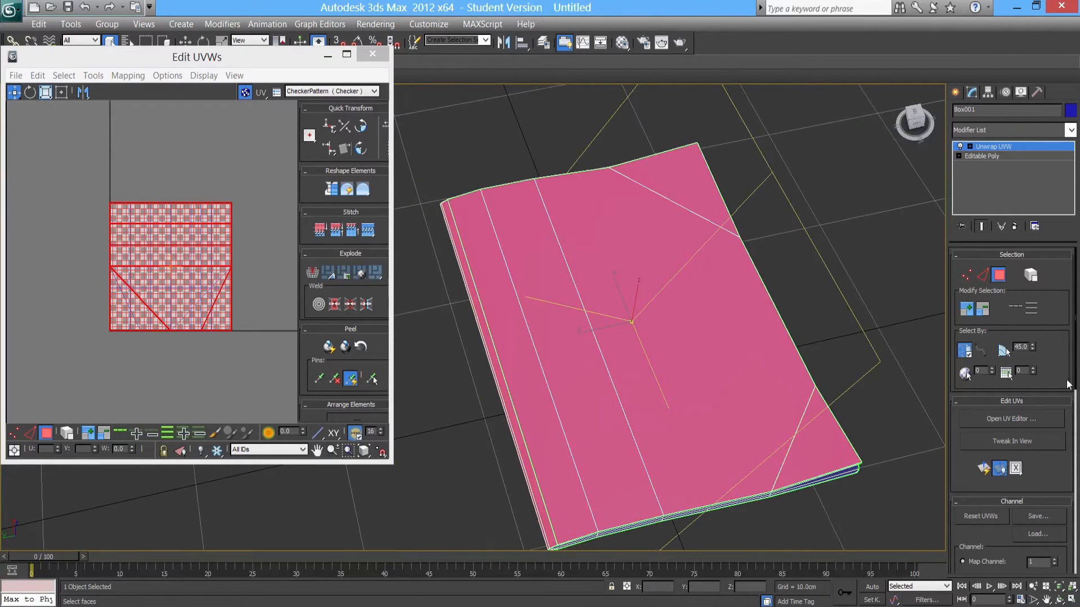
Set the Quick Planar Map alignment to Z and planar-map the selected top cover and upper spine polygons.
scroll(1006, 388, down, 10)
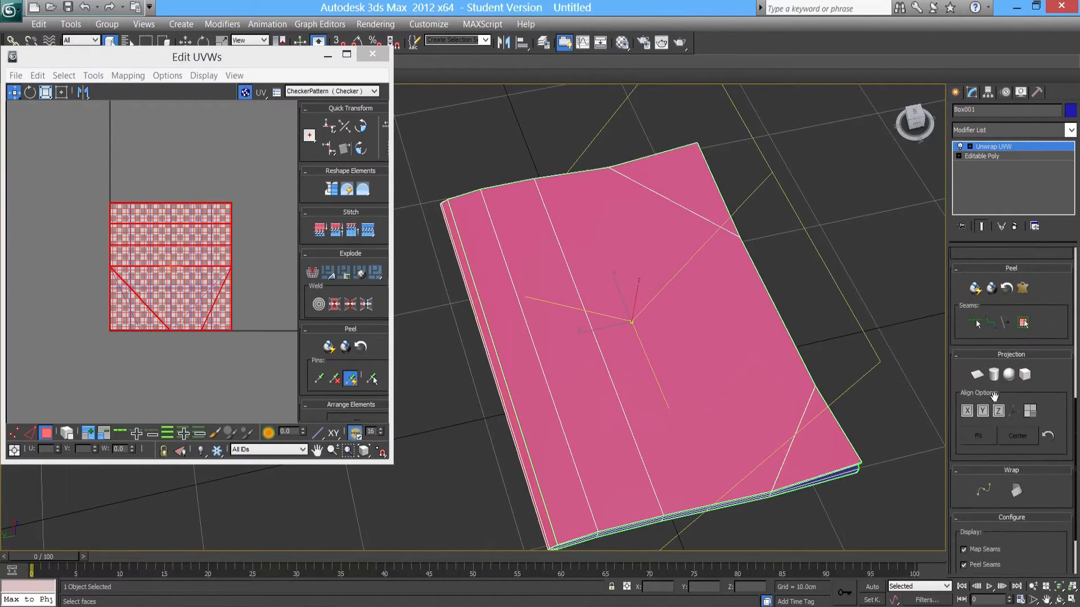
scroll(1076, 449, up, 10)
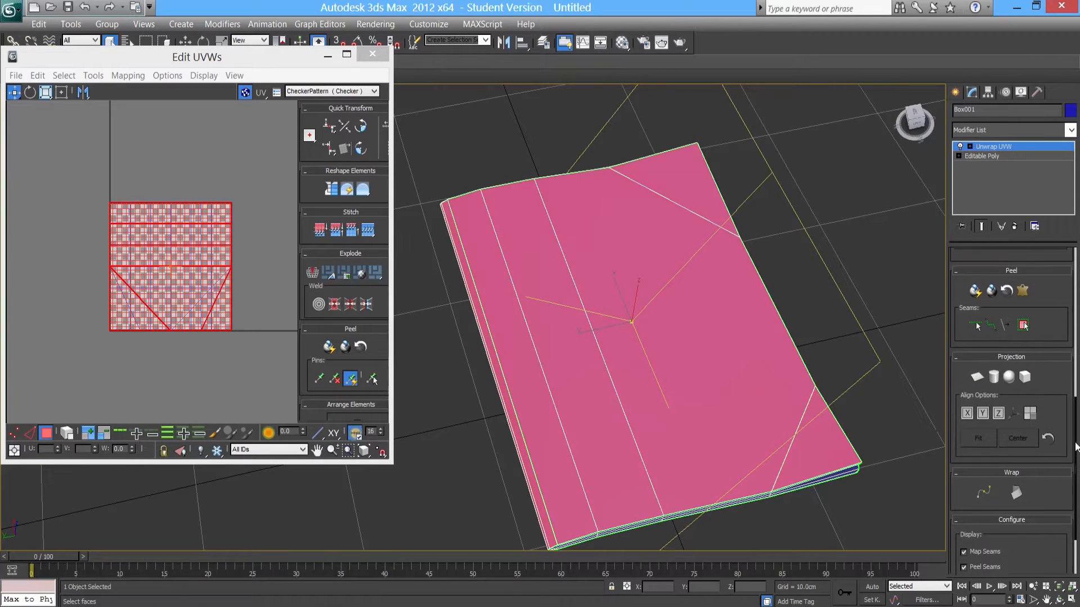
scroll(965, 419, up, 2)
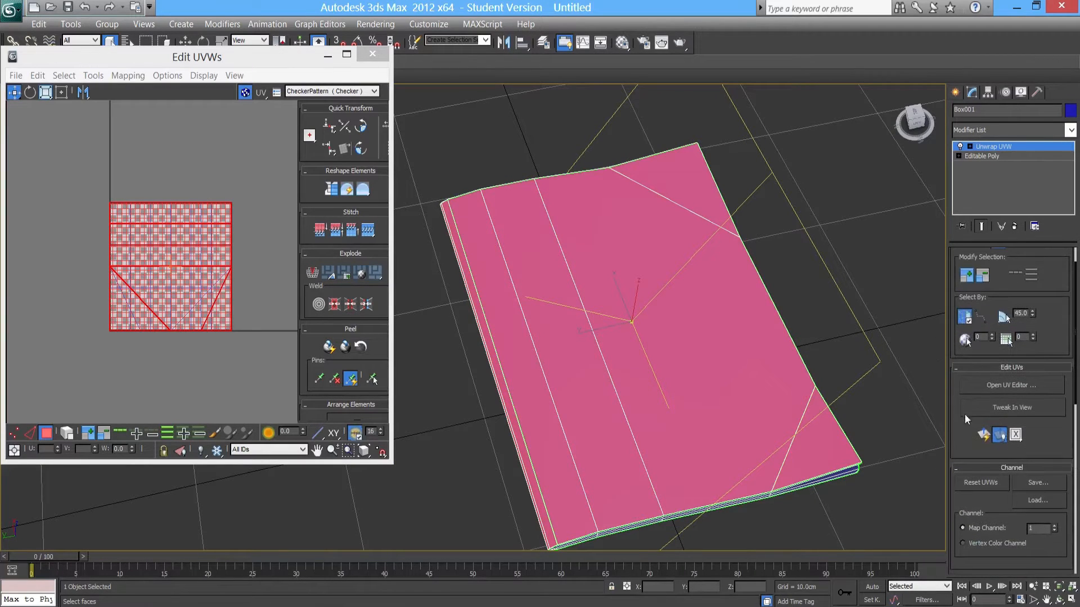
alt+middle_drag(757, 441, 731, 407)
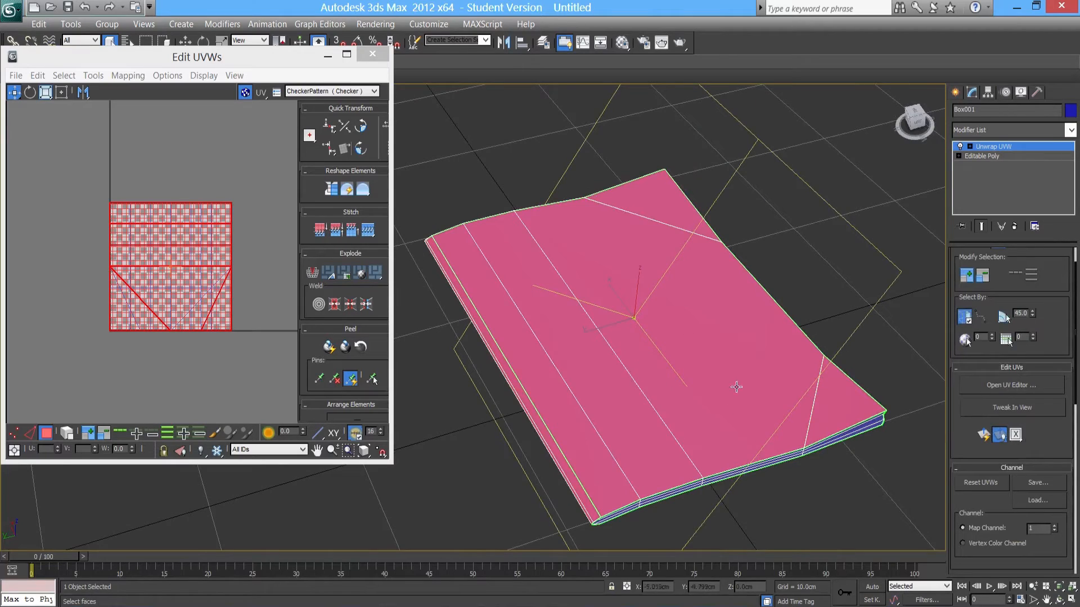
alt+middle_drag(742, 462, 704, 426)
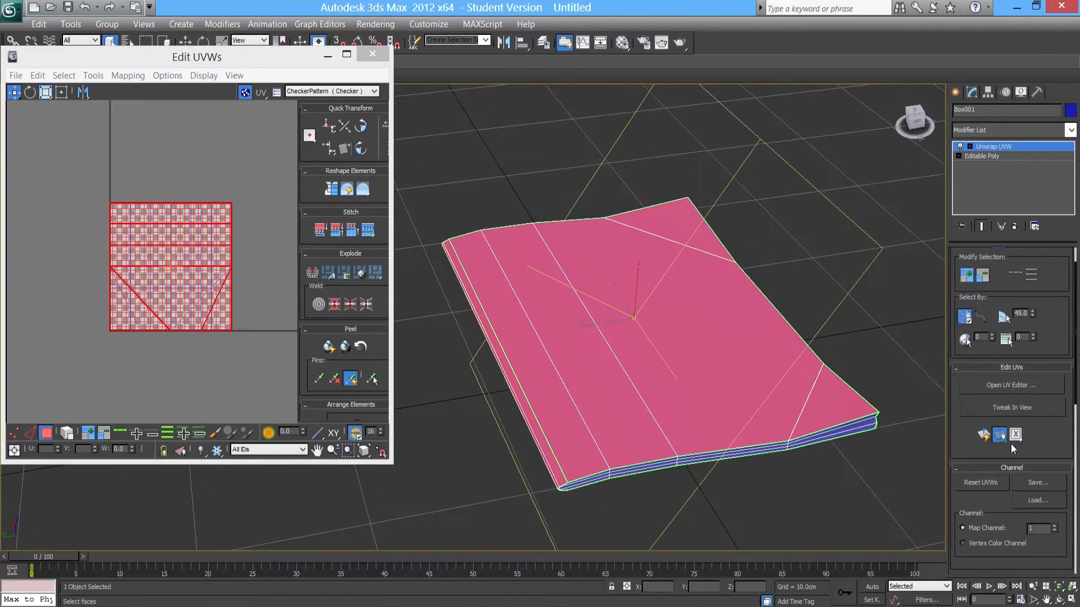
drag(1018, 437, 1020, 469)
drag(1019, 470, 1019, 470)
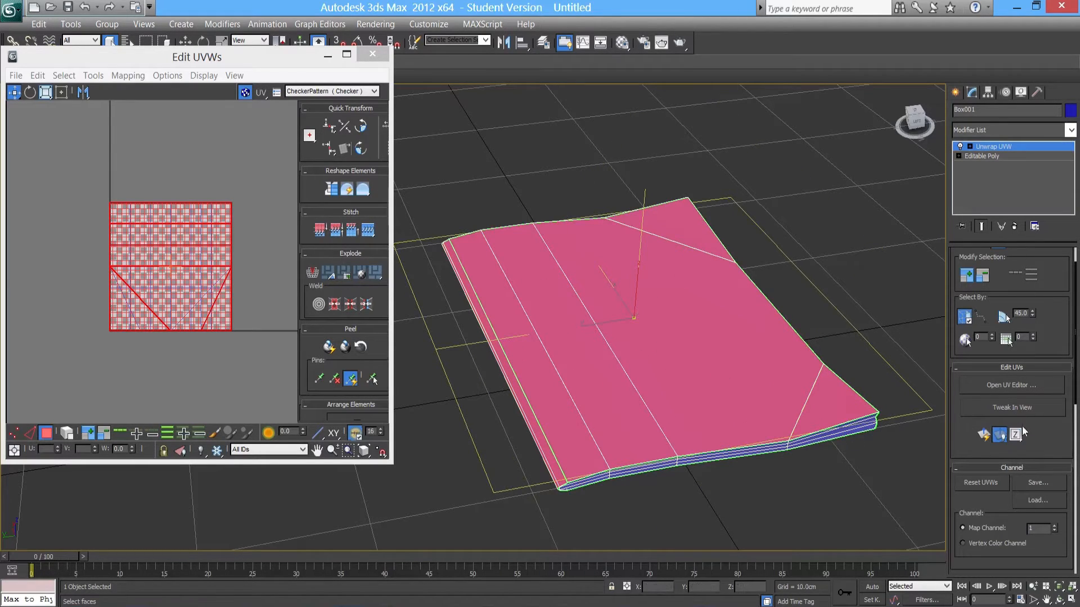
click(984, 436)
Move the top cover's UV shell out of the checkered tile into the empty space beside it.
scroll(147, 270, down, 2)
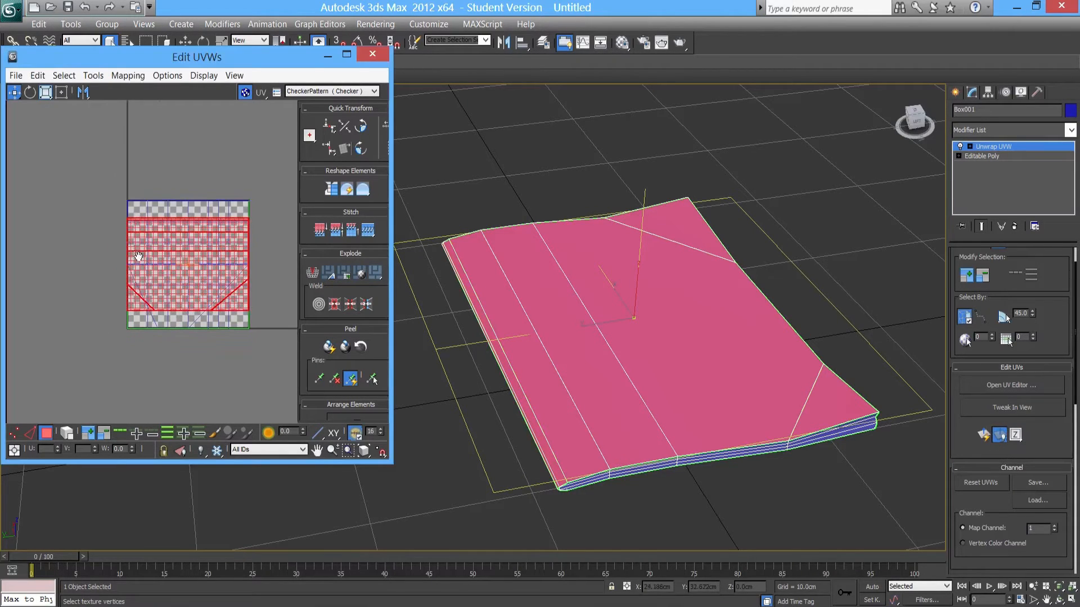
drag(172, 281, 35, 266)
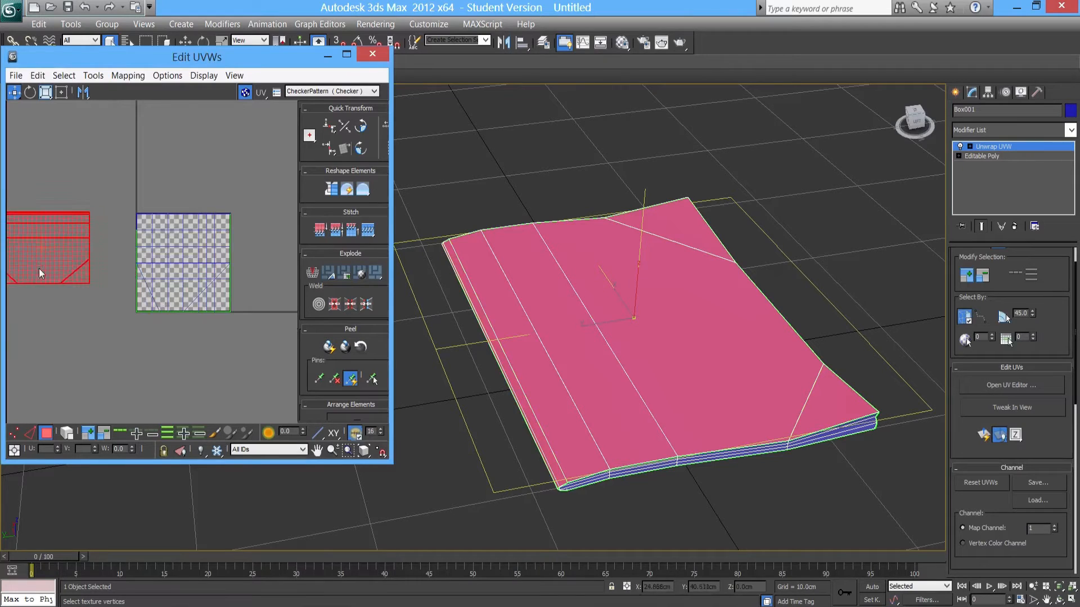
middle_drag(39, 269, 133, 273)
drag(137, 271, 105, 241)
Select all polygons of the magazine's underside together with the lower spine polygons.
alt+middle_drag(618, 376, 614, 292)
click(726, 270)
ctrl+click(790, 196)
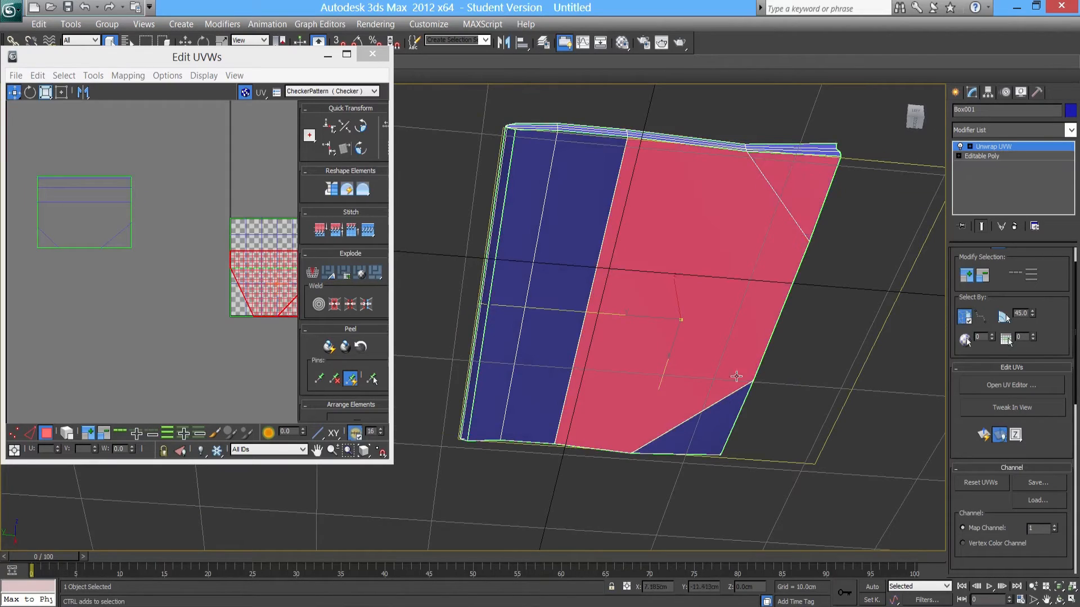
ctrl+click(703, 436)
ctrl+click(536, 314)
ctrl+click(498, 292)
ctrl+click(489, 281)
alt+middle_drag(489, 281, 698, 417)
scroll(504, 313, up, 5)
scroll(587, 326, down, 4)
scroll(630, 358, down, 5)
scroll(673, 377, up, 3)
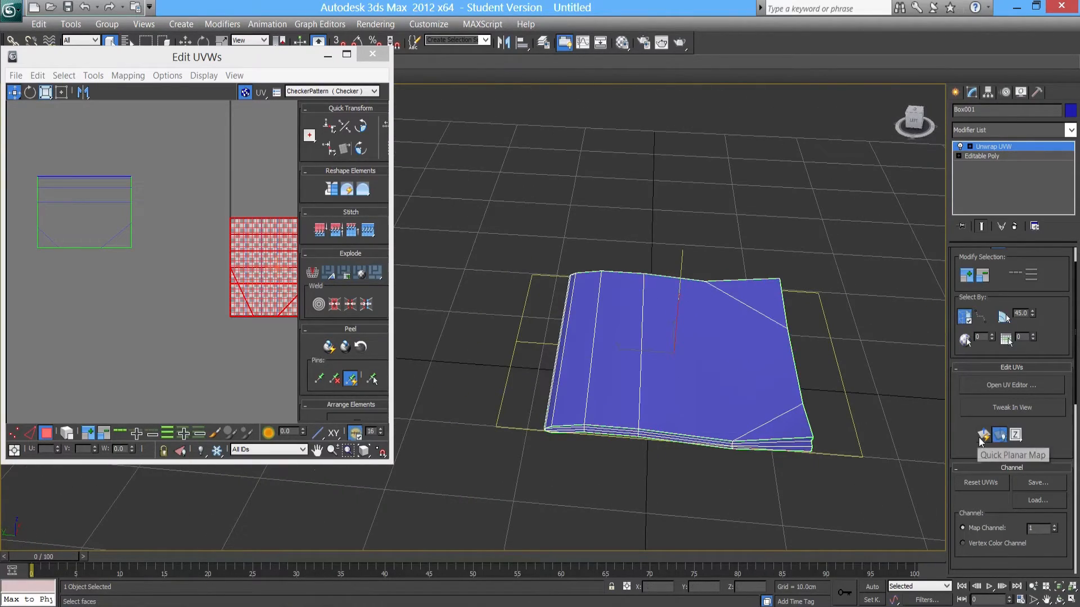
alt+middle_drag(755, 448, 805, 453)
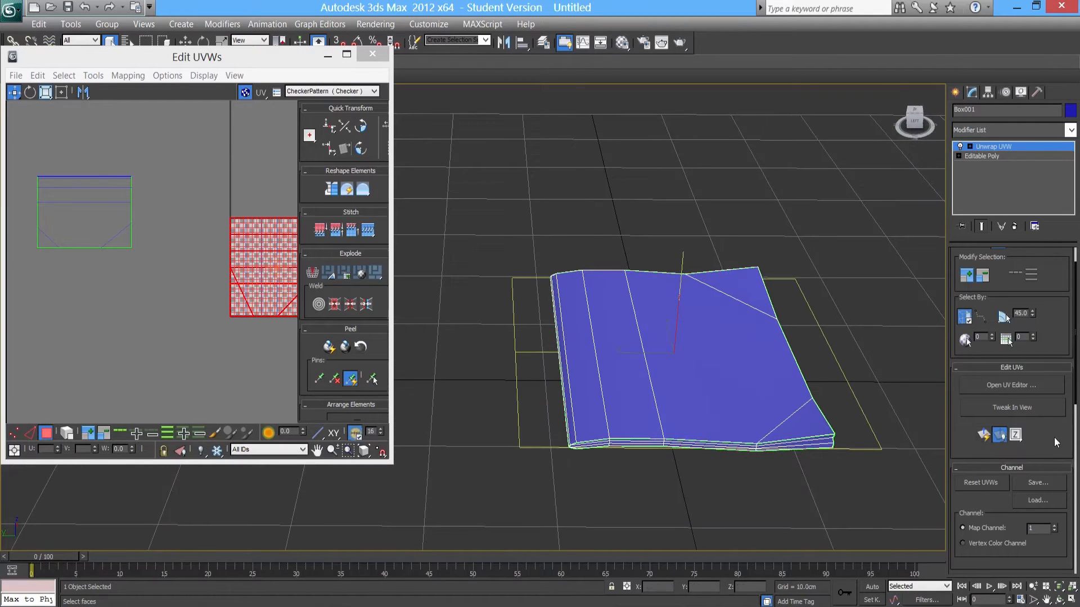
Planar-map the selected underside polygons along Z and place their UV shell directly below the top cover's shell.
click(1021, 436)
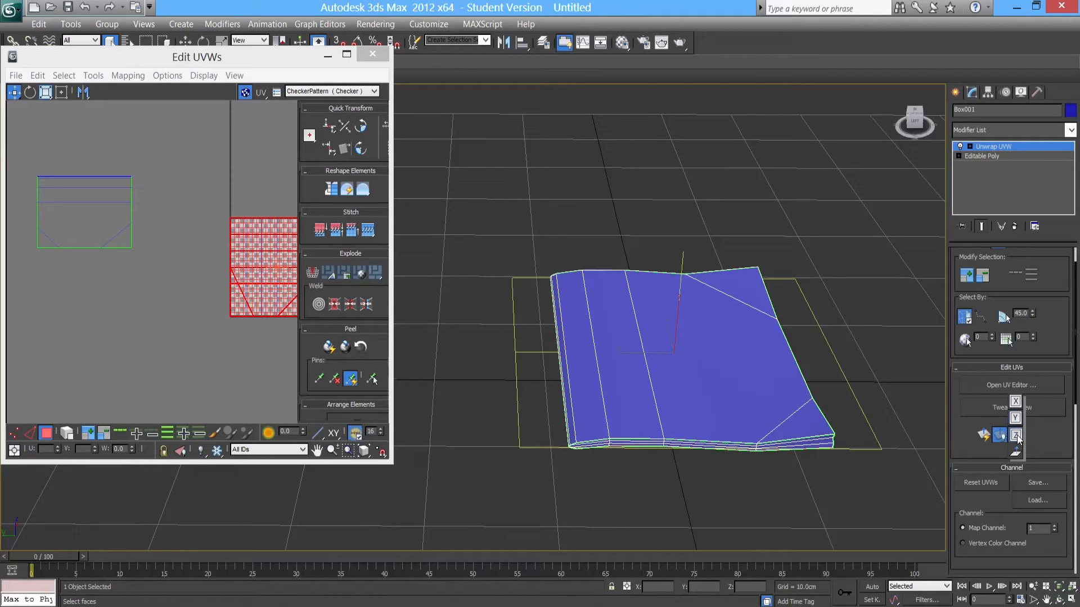
click(1017, 437)
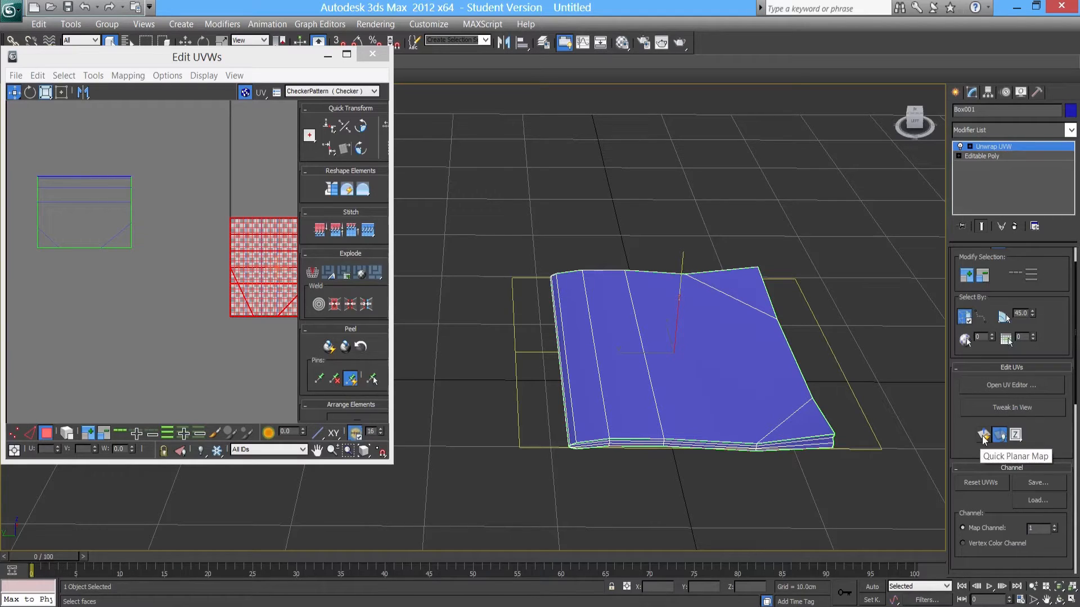
click(984, 436)
drag(281, 286, 87, 312)
Turn Select by Planar Angle back on and select the page-edge polygons along one short end of the magazine.
mouse_move(746, 410)
alt+middle_down()
mouse_move(733, 421)
mouse_move(732, 396)
mouse_move(748, 424)
alt+middle_up()
scroll(769, 425, up, 2)
click(1004, 317)
click(579, 429)
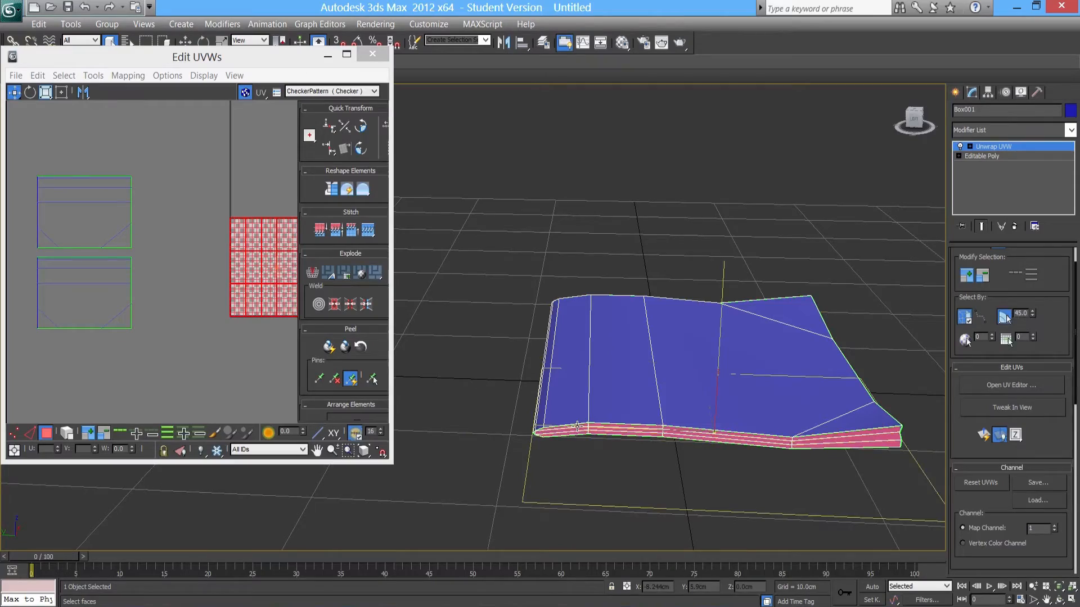
mouse_move(719, 447)
alt+middle_down()
mouse_move(723, 456)
mouse_move(686, 453)
mouse_move(682, 443)
mouse_move(767, 409)
mouse_move(771, 456)
mouse_move(812, 491)
mouse_move(700, 454)
alt+middle_up()
scroll(774, 468, up, 3)
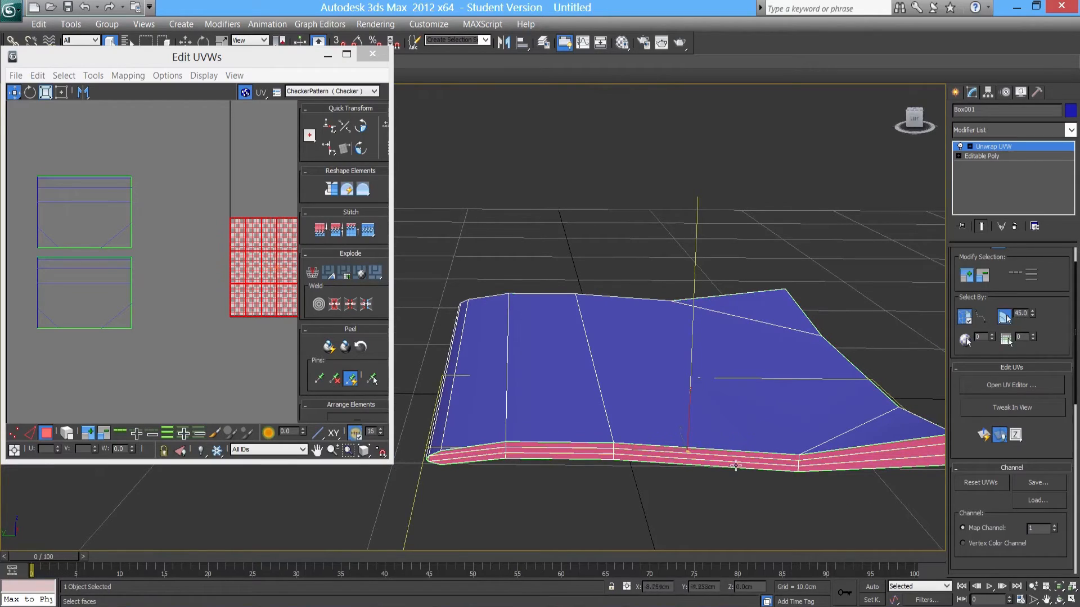
Planar-map the selected short page edge along X and move its UV strip below the two cover shells.
drag(1021, 441, 1017, 419)
alt+middle_drag(702, 427, 748, 432)
click(985, 434)
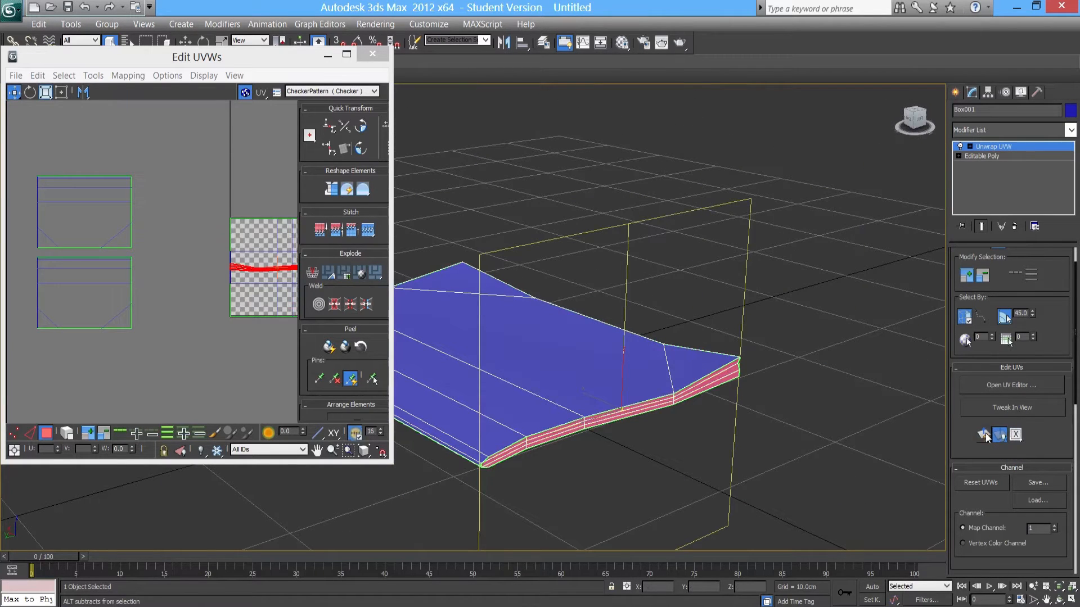
drag(291, 268, 88, 341)
Select the long page edge opposite the spine, planar-map it along Y and move its UV strip below the other shells.
alt+middle_drag(572, 405, 656, 450)
click(657, 475)
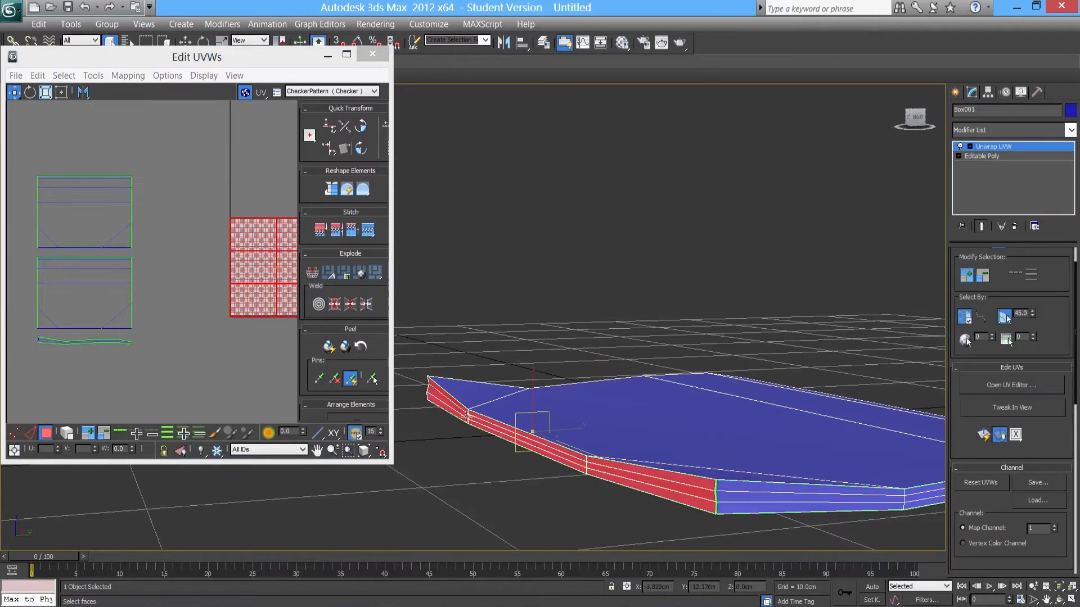
click(1020, 436)
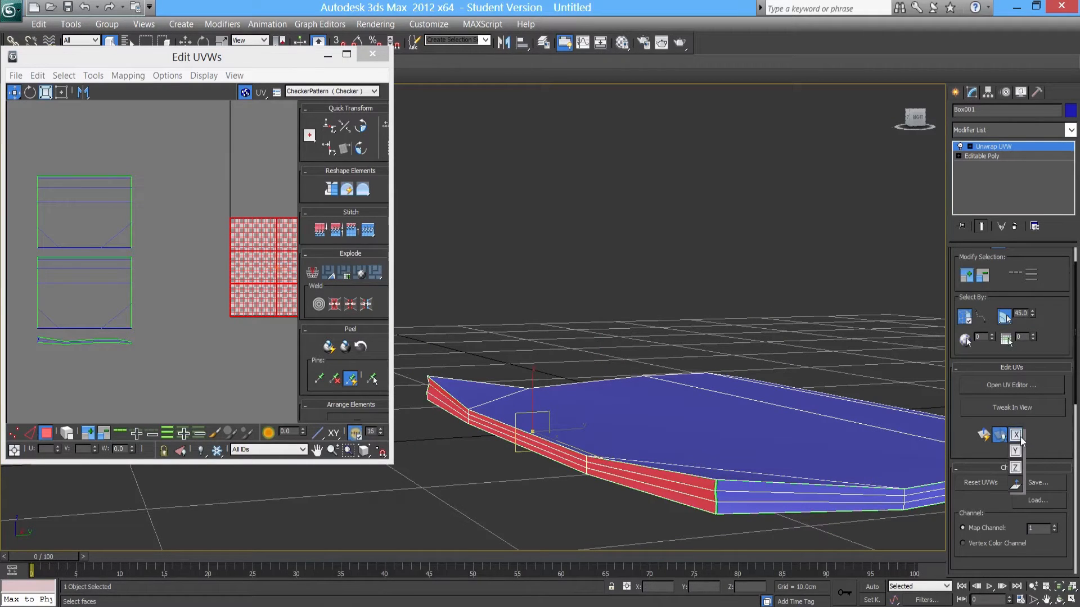
click(1020, 452)
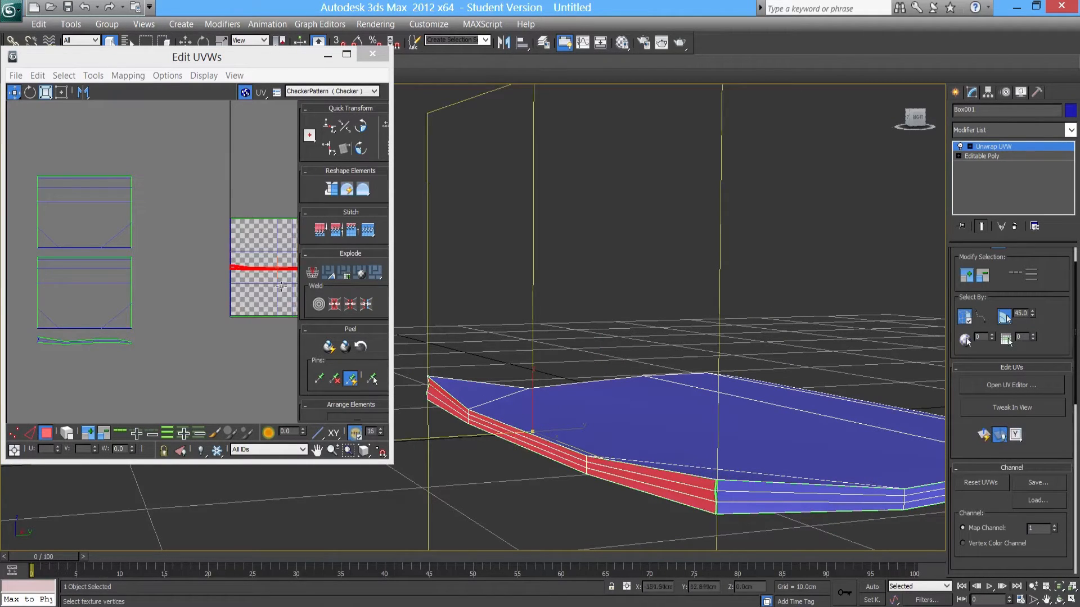
drag(265, 270, 72, 376)
Planar-map the remaining short page edge along X and stack the three page-edge strips closely below the cover shells.
click(705, 477)
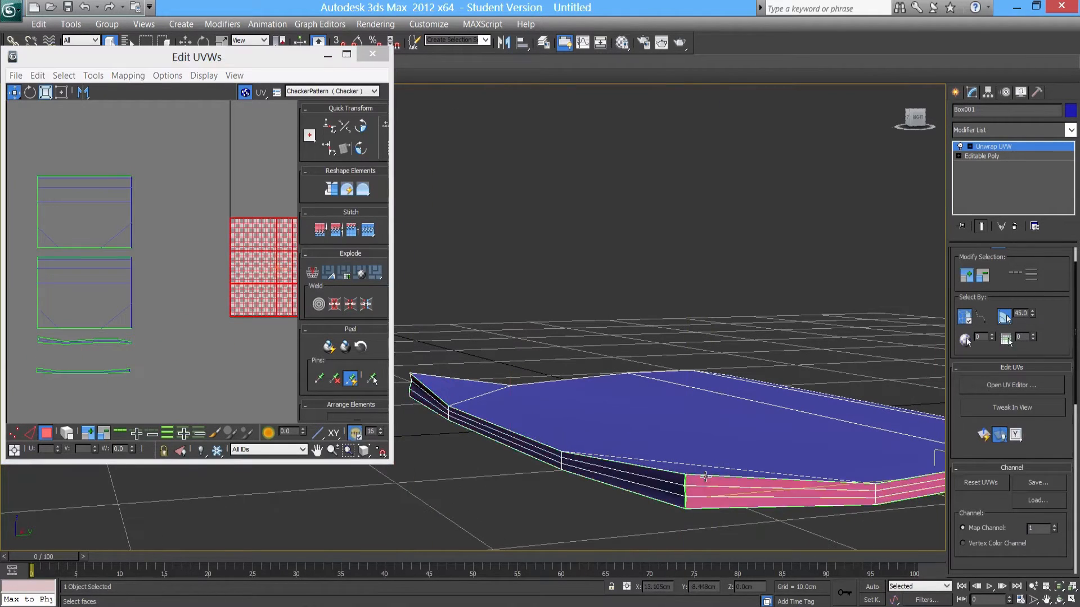
click(1016, 436)
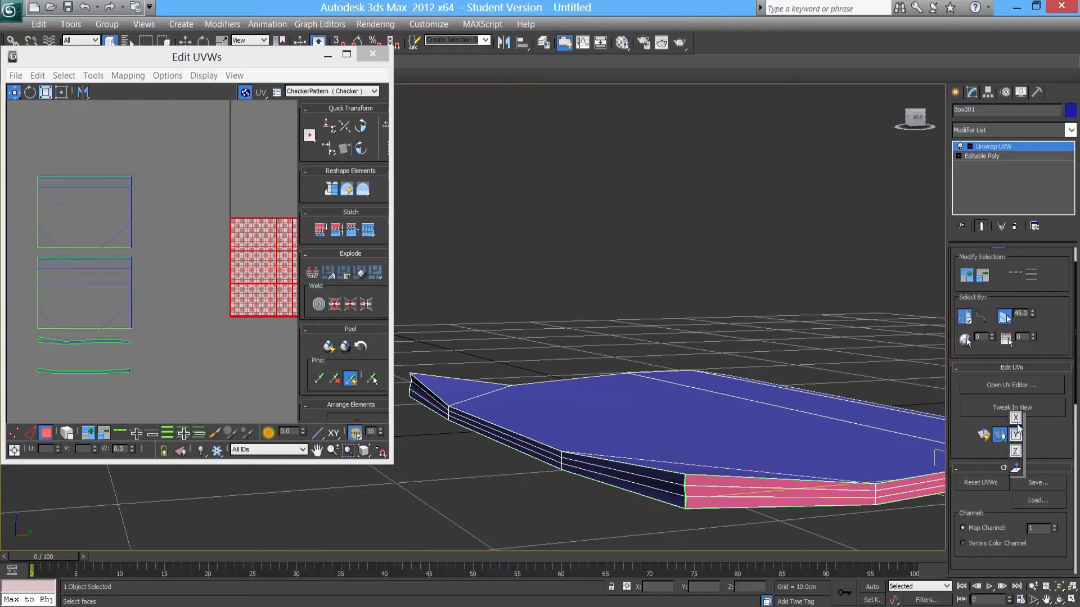
drag(1018, 430, 1015, 417)
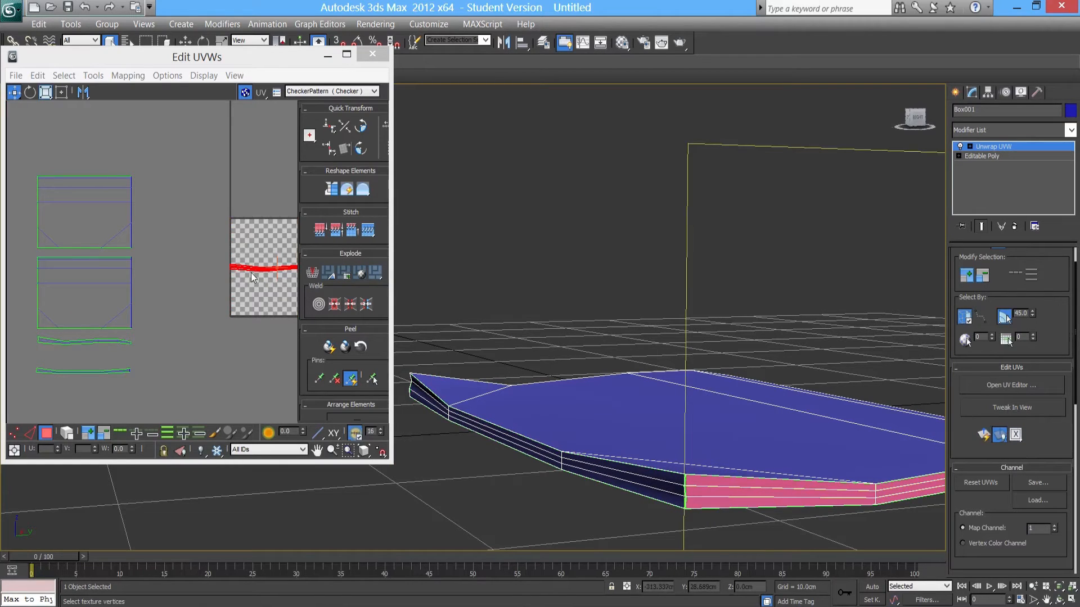
drag(251, 271, 59, 354)
scroll(149, 337, up, 5)
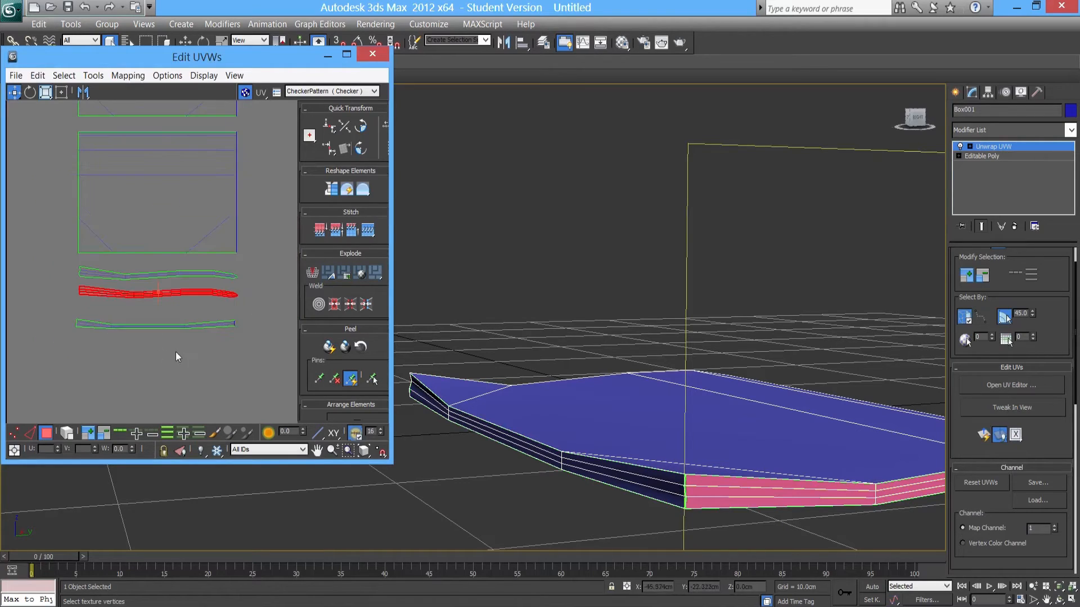
drag(36, 313, 68, 311)
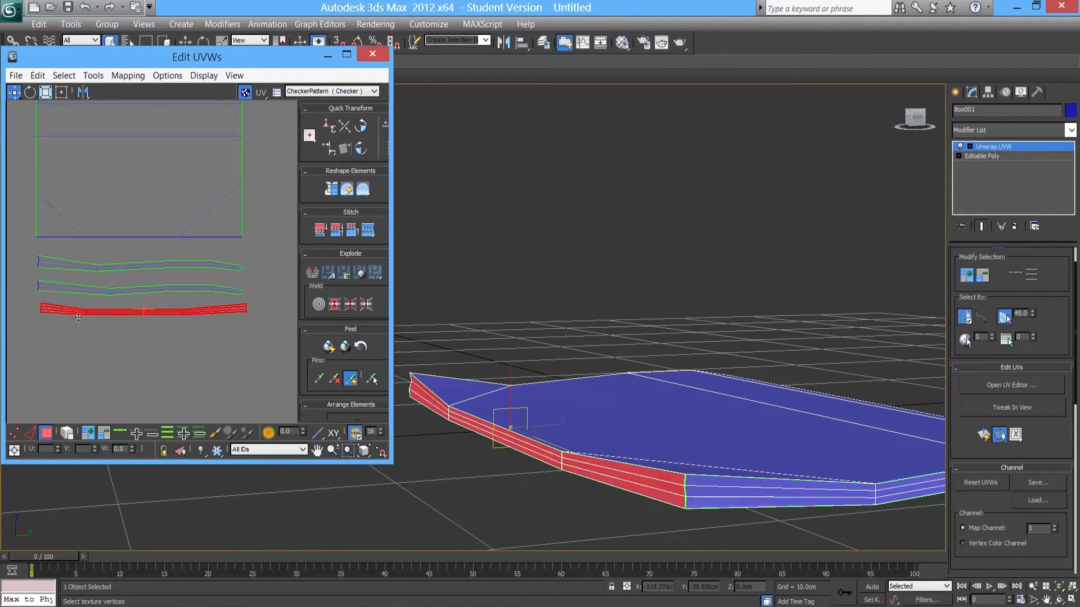
Check the checkered UV tile for leftover unmapped polygons and review the layout of the separated shells.
middle_drag(609, 459, 601, 459)
scroll(602, 459, down, 5)
scroll(145, 317, down, 3)
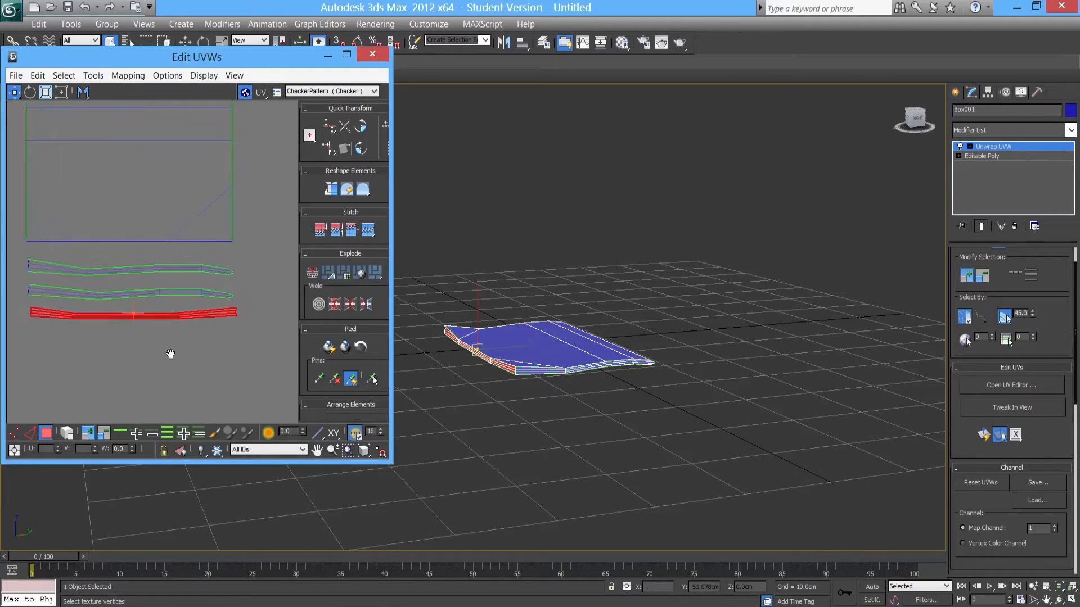
middle_drag(145, 317, 117, 322)
middle_drag(256, 261, 190, 322)
drag(251, 346, 251, 346)
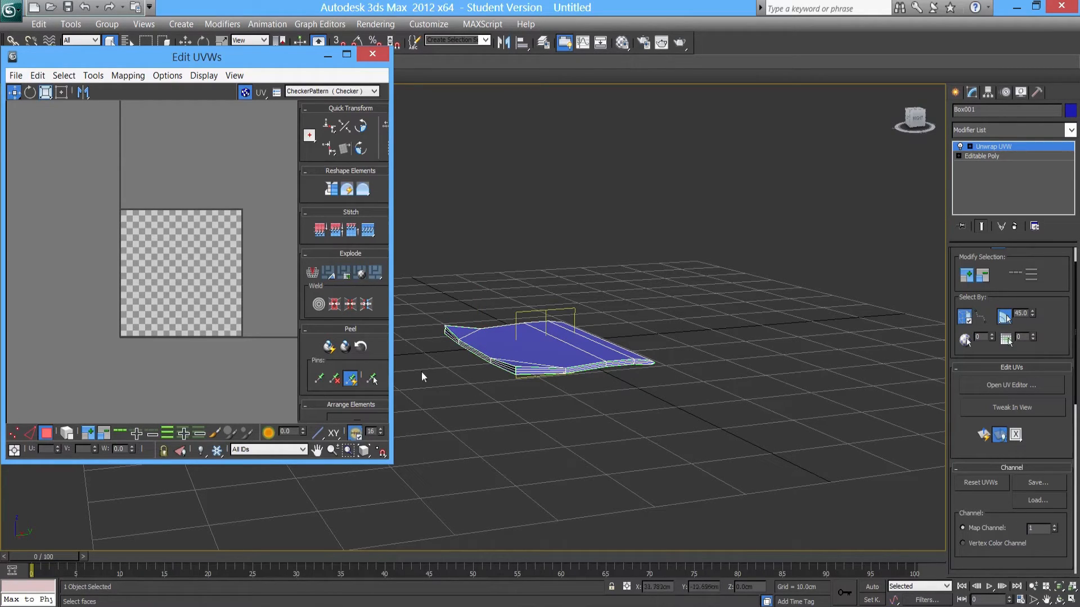
drag(103, 183, 278, 349)
scroll(148, 291, down, 3)
middle_drag(69, 272, 186, 305)
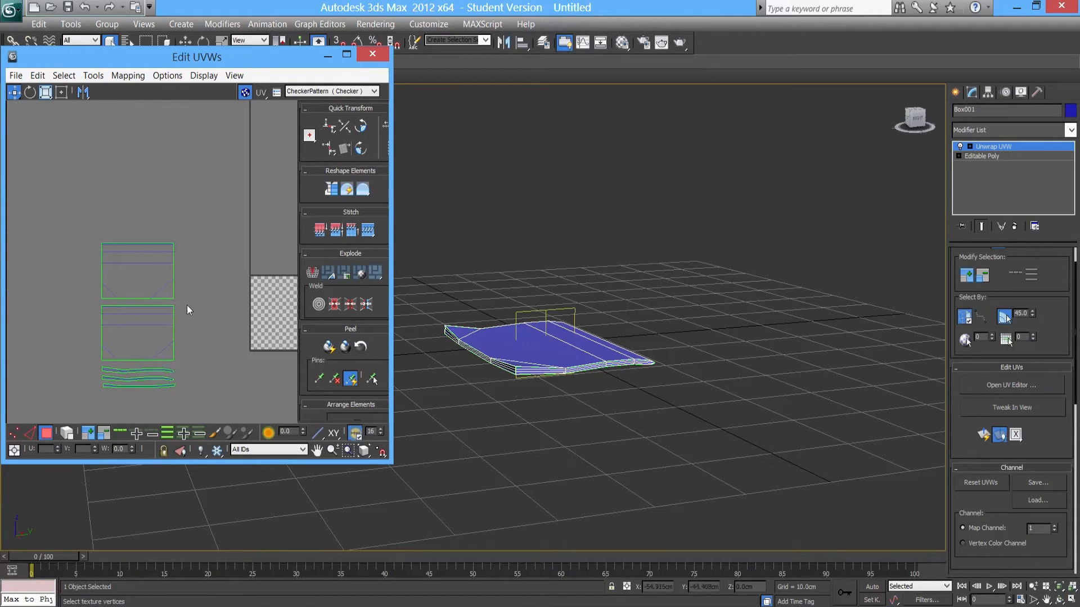
middle_drag(262, 310, 217, 303)
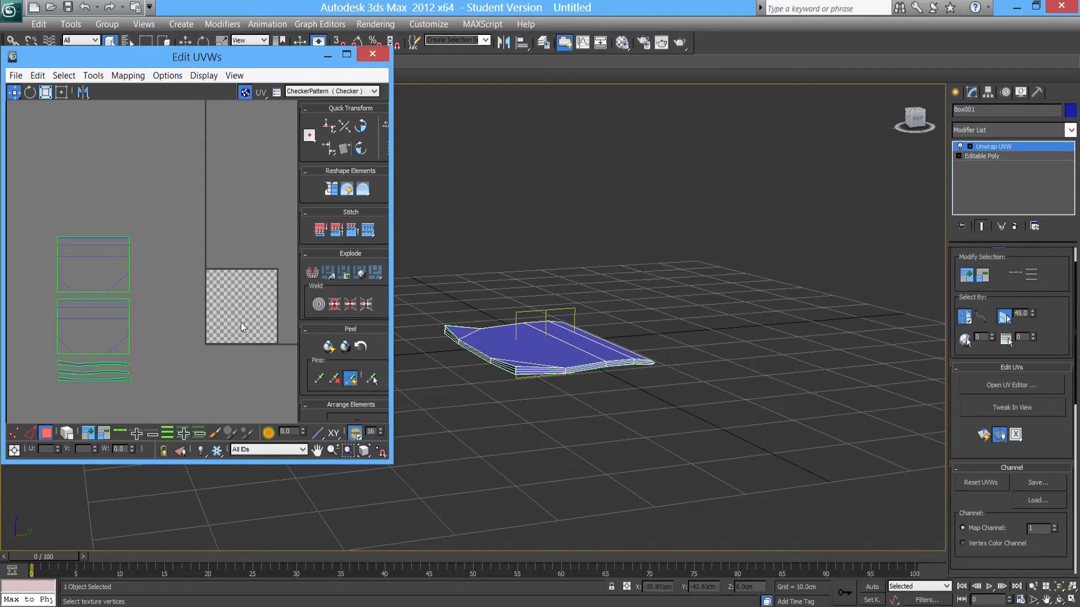
Hide the checker background tile in the UV editor, leaving only the shells and the tile outline.
click(244, 93)
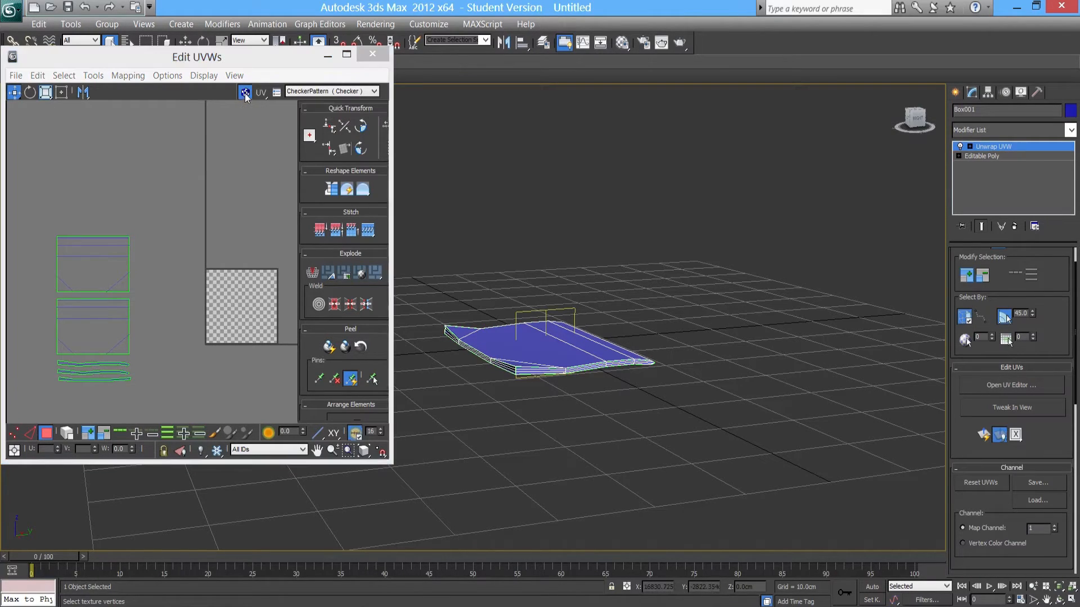
click(245, 93)
click(245, 92)
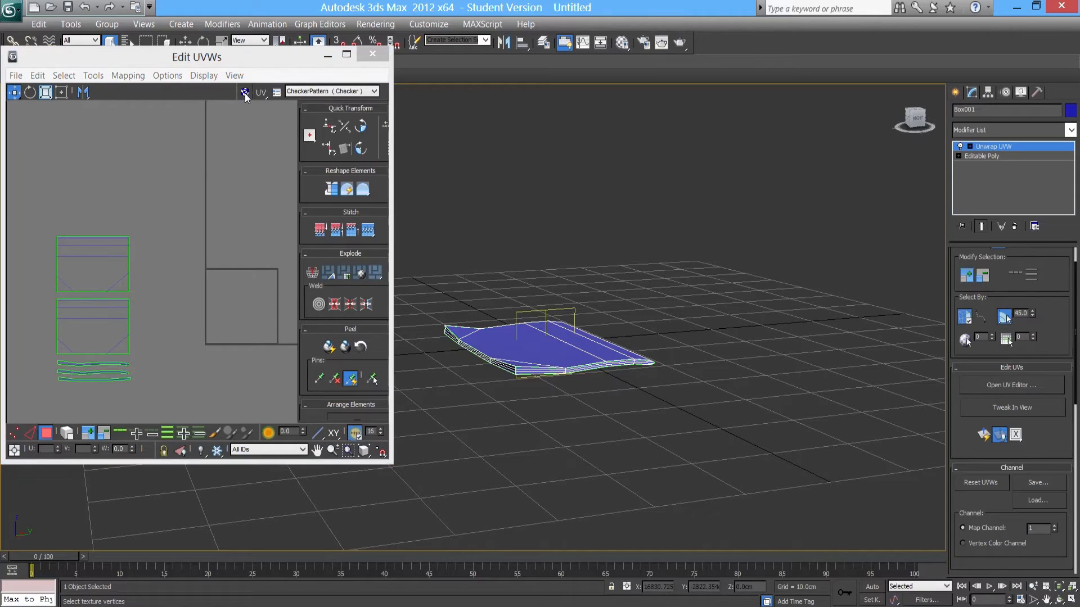
click(244, 93)
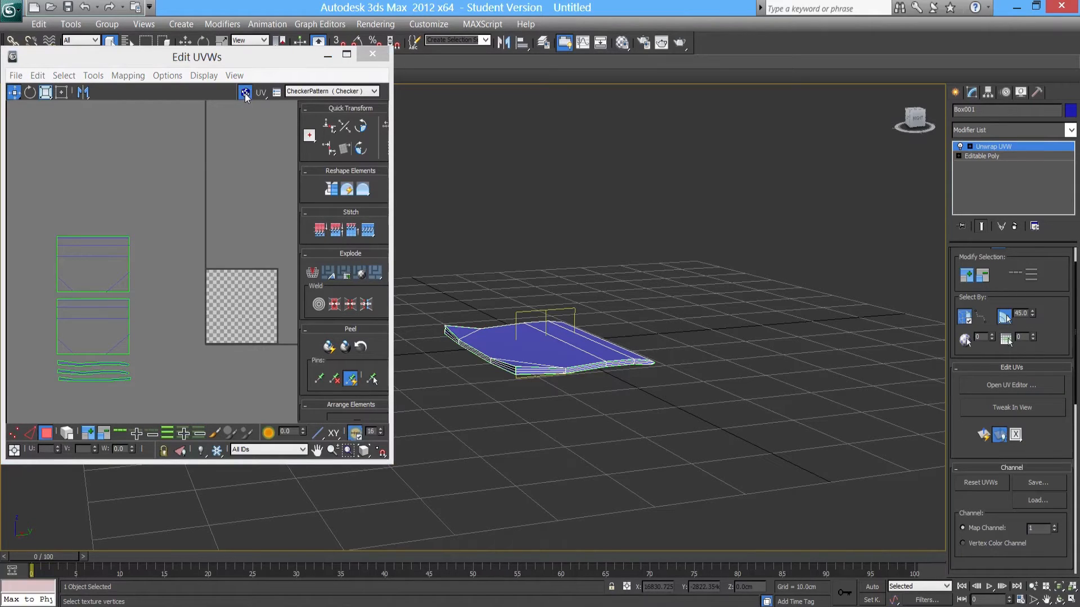
click(244, 93)
middle_drag(232, 324, 211, 311)
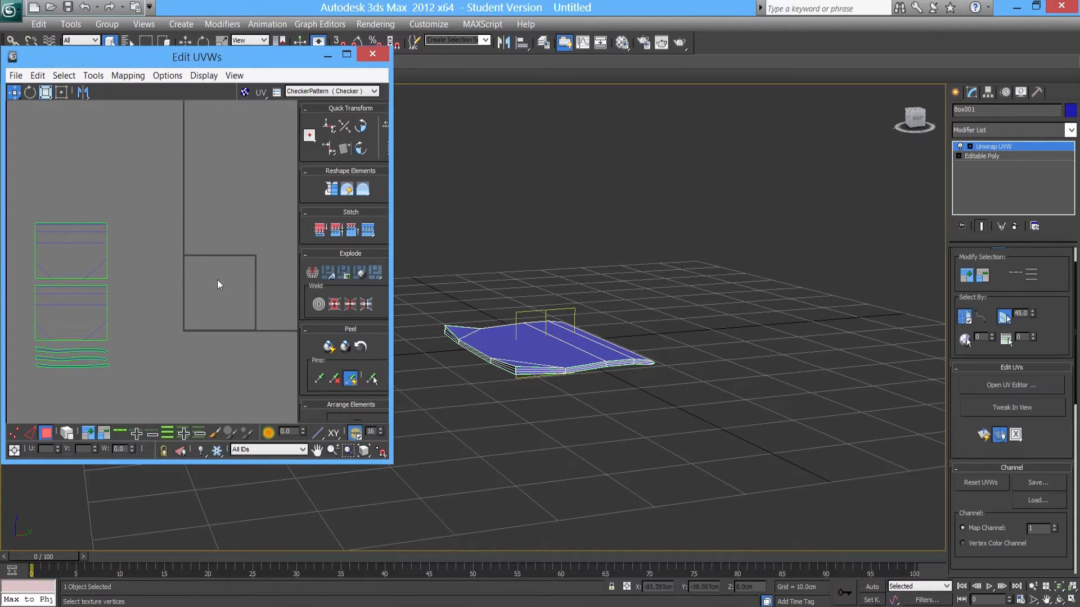
Select all UV shells, move them onto the UV tile and scale them down together until they fit its width.
drag(142, 373, 142, 373)
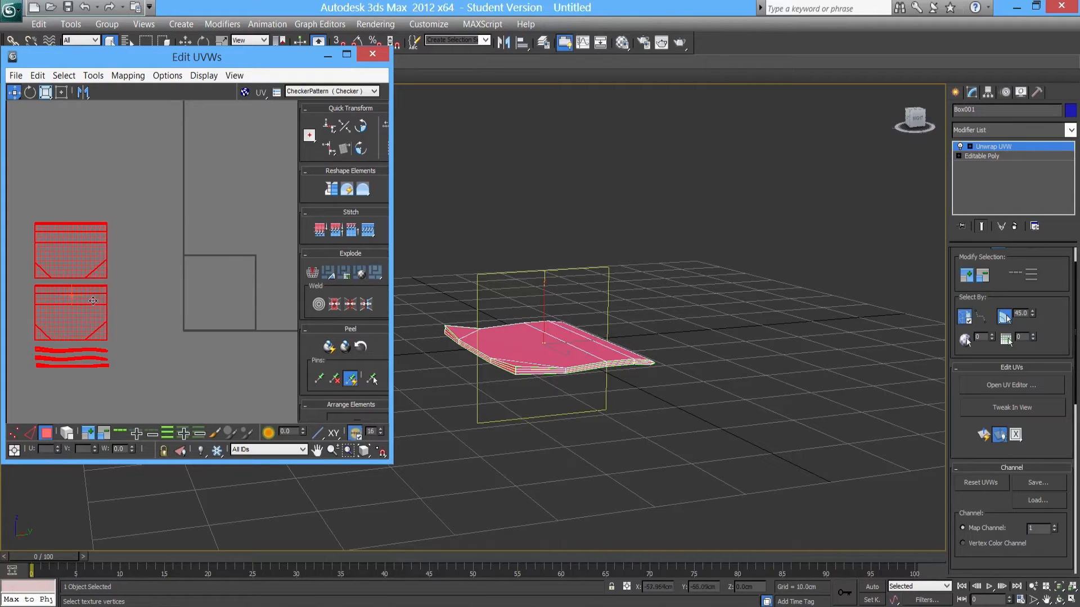
drag(60, 262, 214, 301)
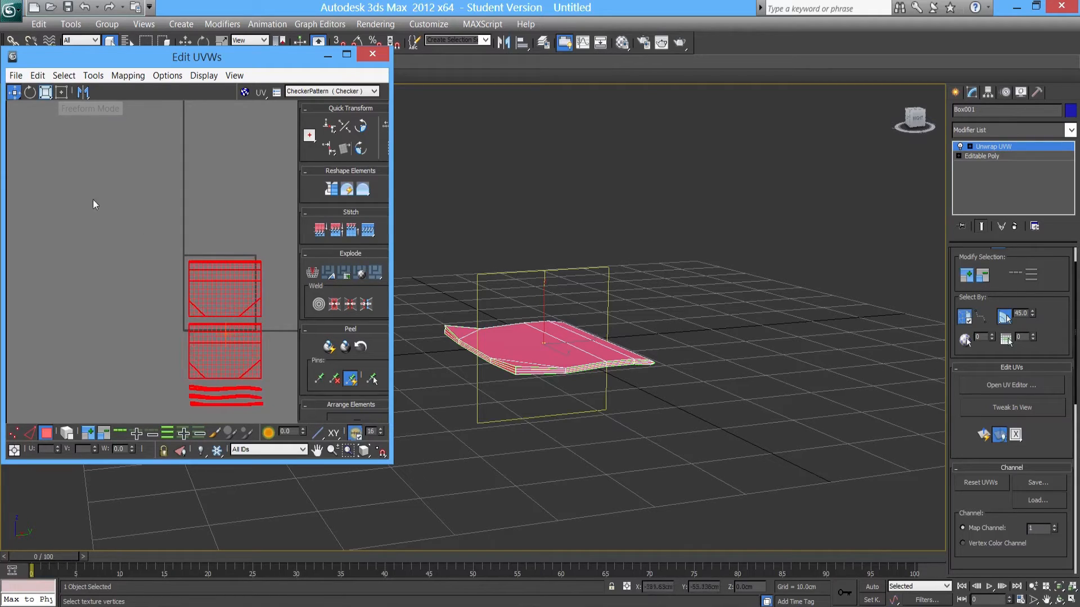
click(60, 92)
middle_drag(228, 334, 180, 286)
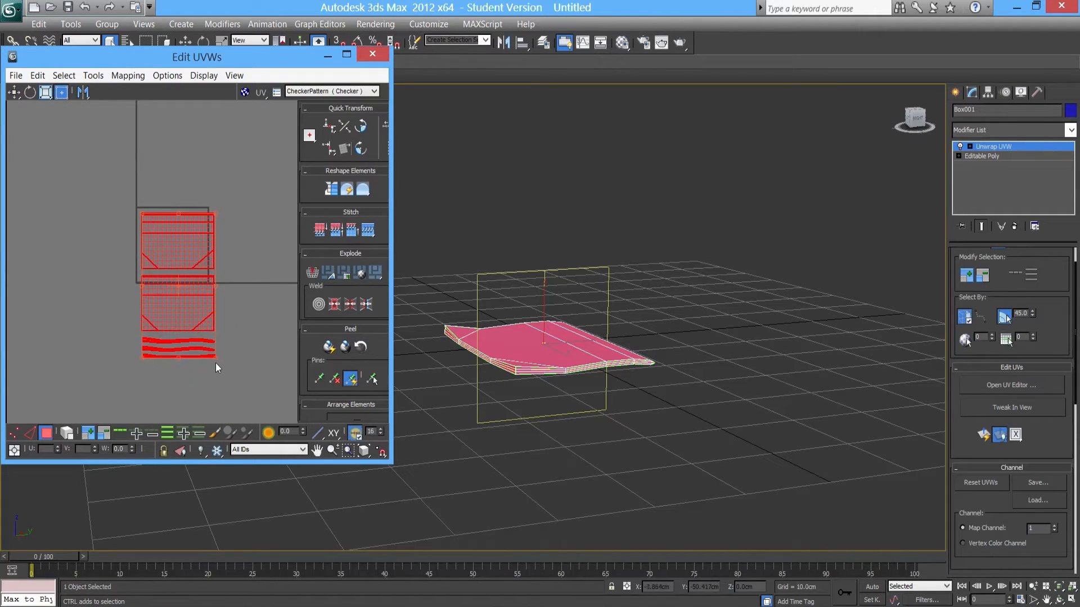
drag(214, 358, 193, 338)
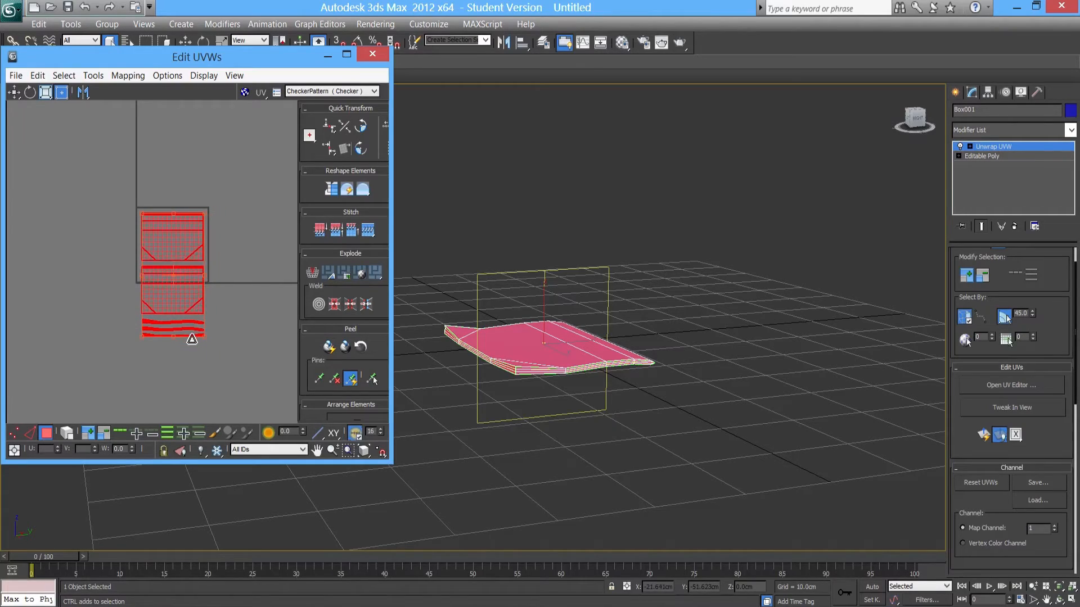
alt+middle_drag(558, 353, 651, 401)
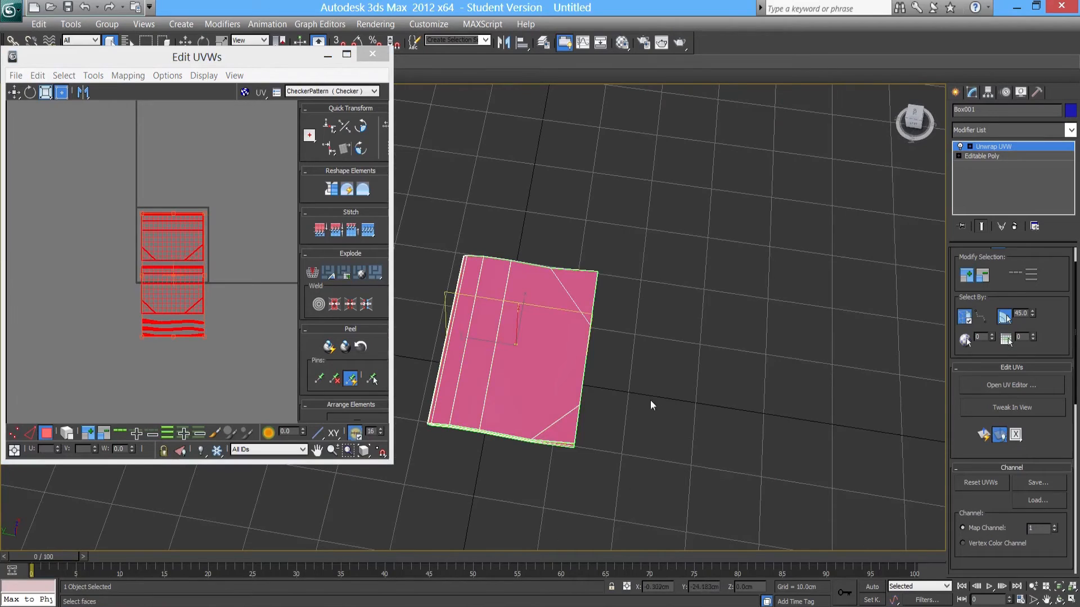
alt+middle_drag(509, 393, 509, 365)
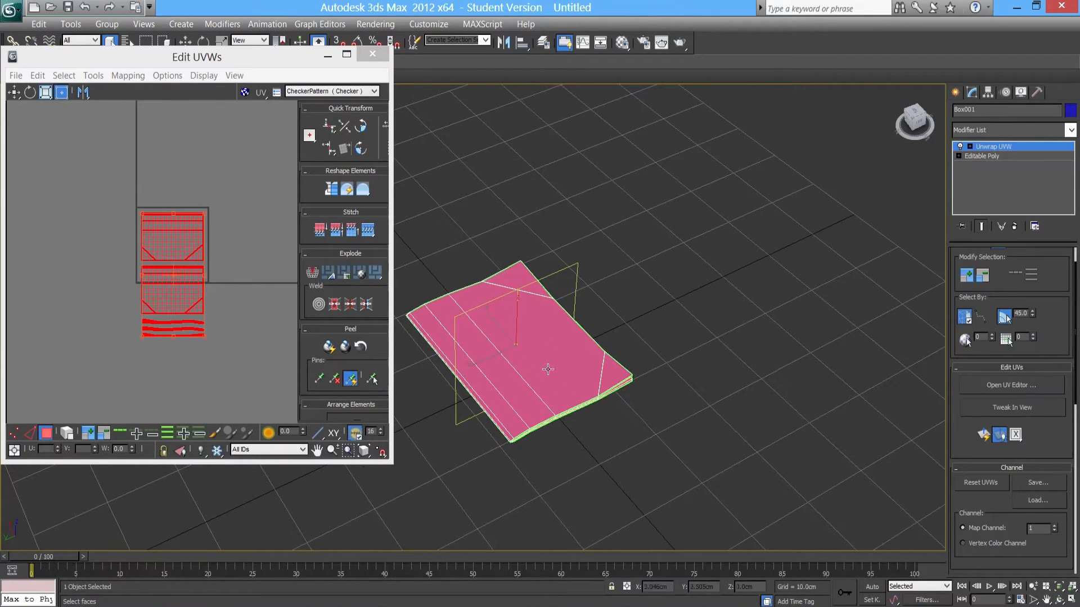
middle_drag(236, 290, 239, 296)
scroll(247, 294, up, 2)
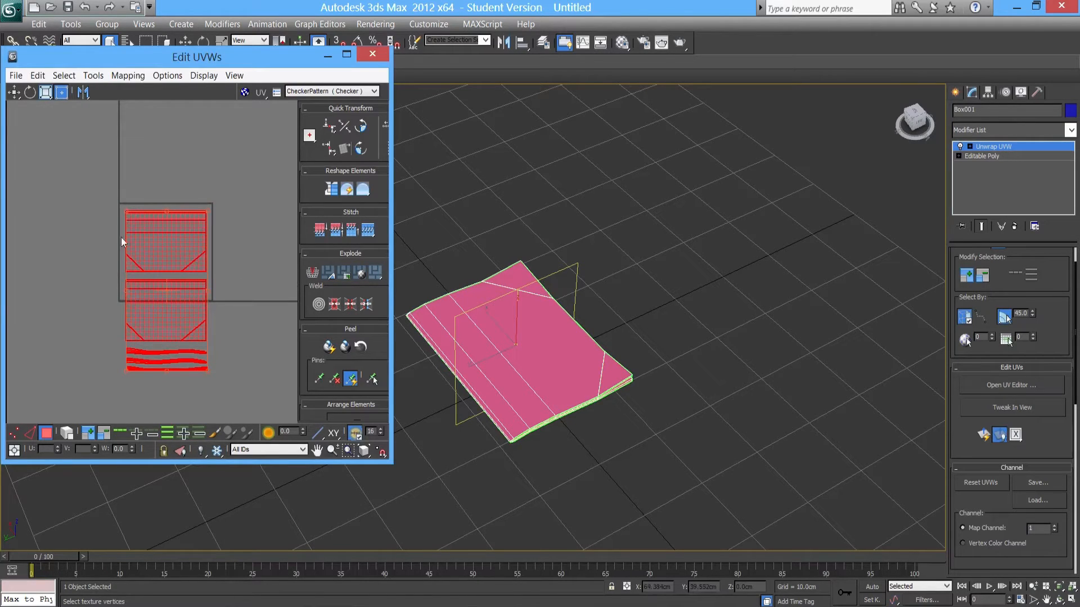
Move the lower cover shell and the three page-edge strips down, clear of the UV tile.
click(250, 395)
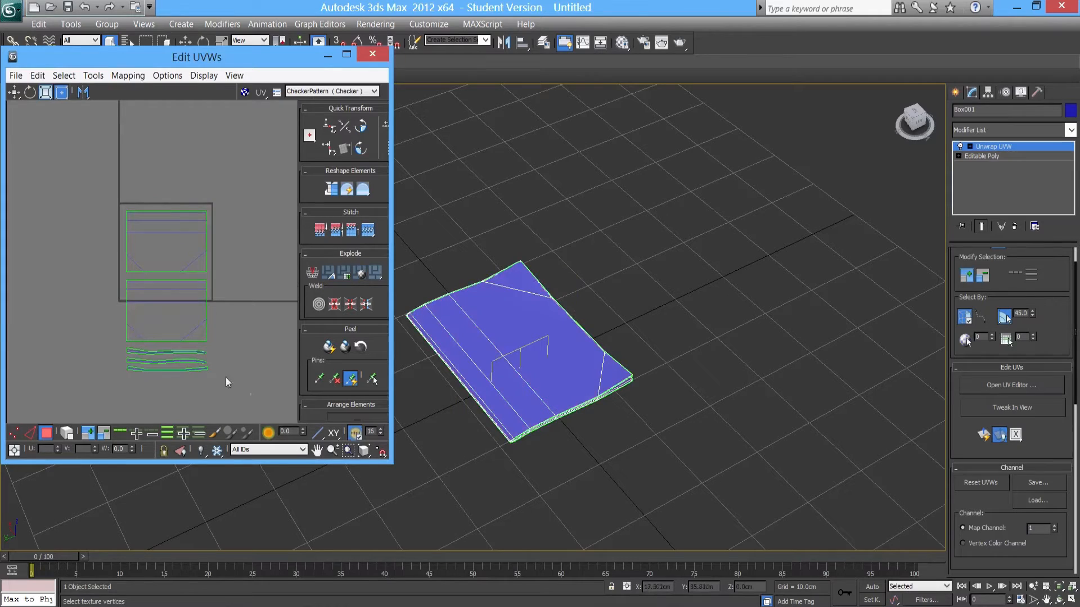
drag(113, 293, 103, 279)
drag(156, 306, 177, 359)
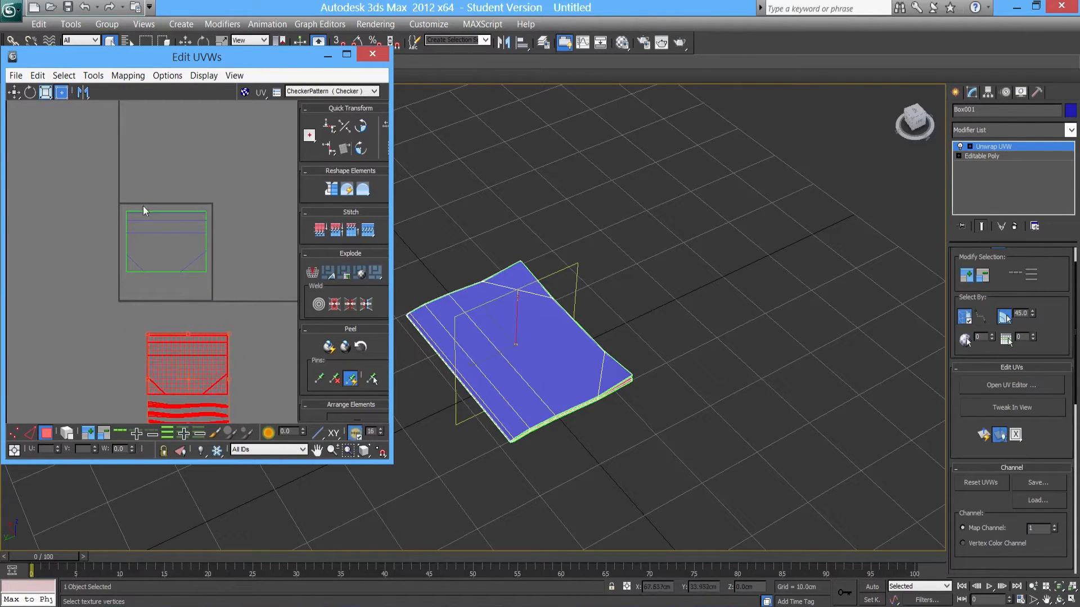
Place the front cover shell in the UV tile's upper left corner and enlarge it to nearly the tile's full width.
click(160, 261)
scroll(154, 270, up, 4)
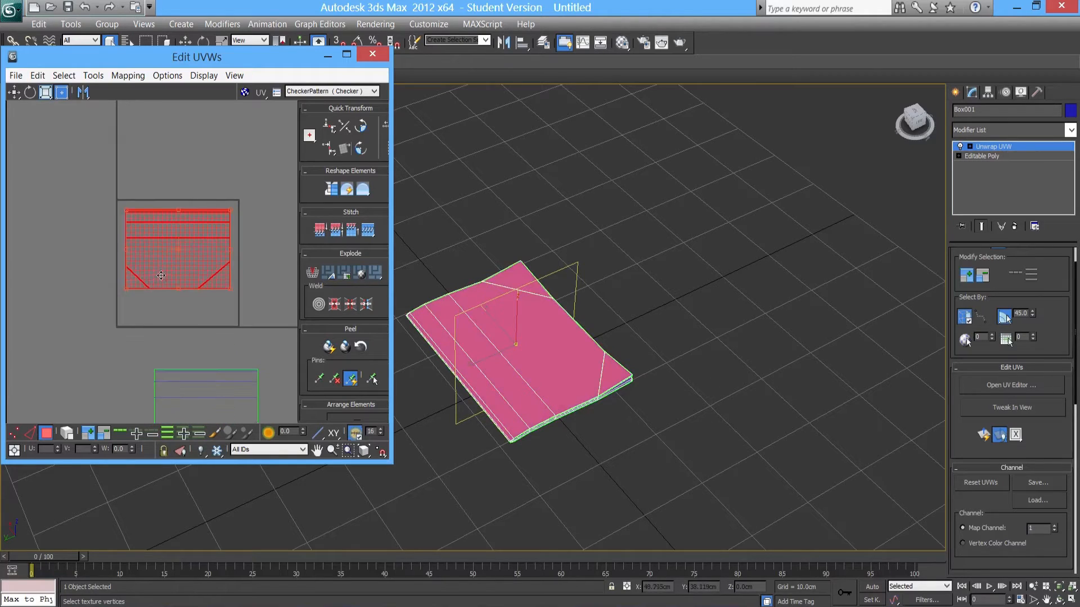
drag(153, 274, 145, 264)
middle_drag(166, 276, 130, 302)
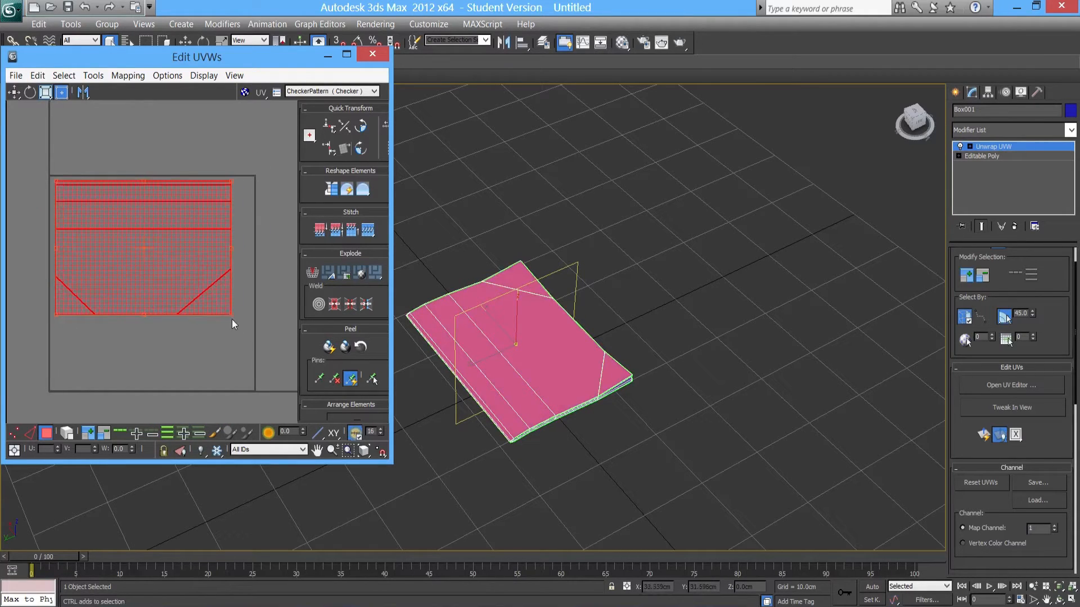
drag(231, 315, 251, 321)
click(161, 386)
scroll(161, 383, down, 4)
drag(213, 342, 190, 301)
key(ctrl+z)
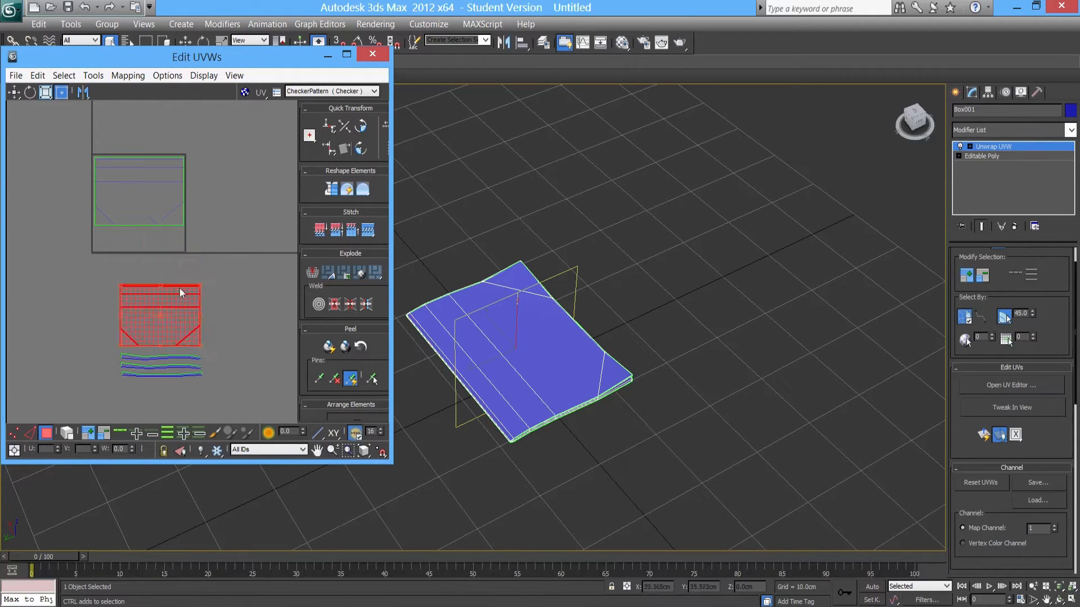
Select the front cover shell again and fine-tune its scale within the tile's edges.
click(117, 176)
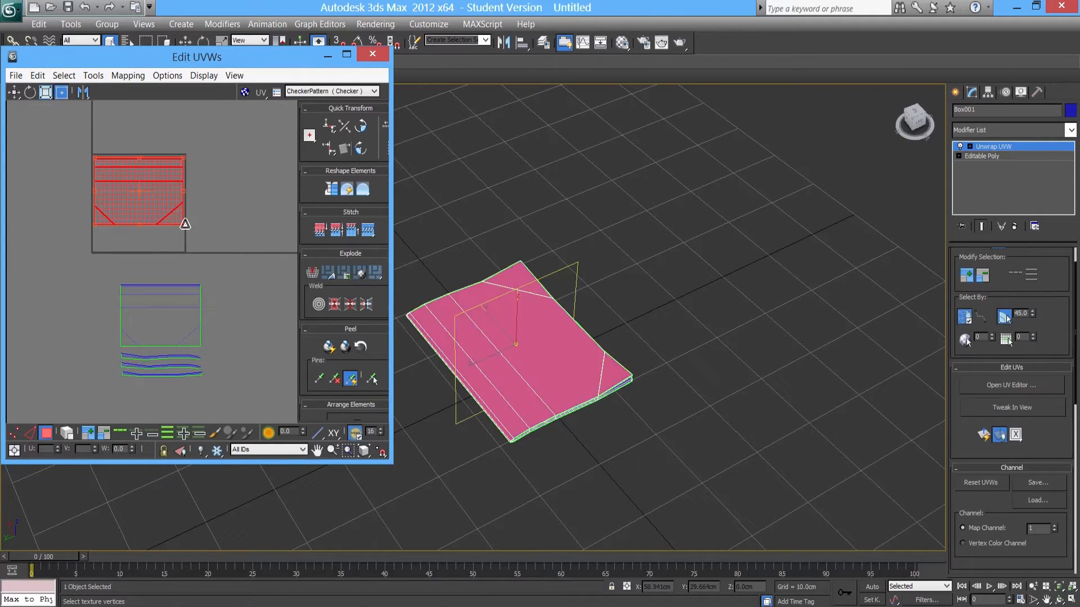
mouse_move(185, 224)
mouse_down()
mouse_move(252, 208)
mouse_move(197, 257)
mouse_move(194, 194)
mouse_move(232, 249)
mouse_move(186, 185)
mouse_move(167, 225)
mouse_move(191, 210)
mouse_move(164, 216)
mouse_move(184, 225)
mouse_up()
middle_drag(518, 345, 521, 337)
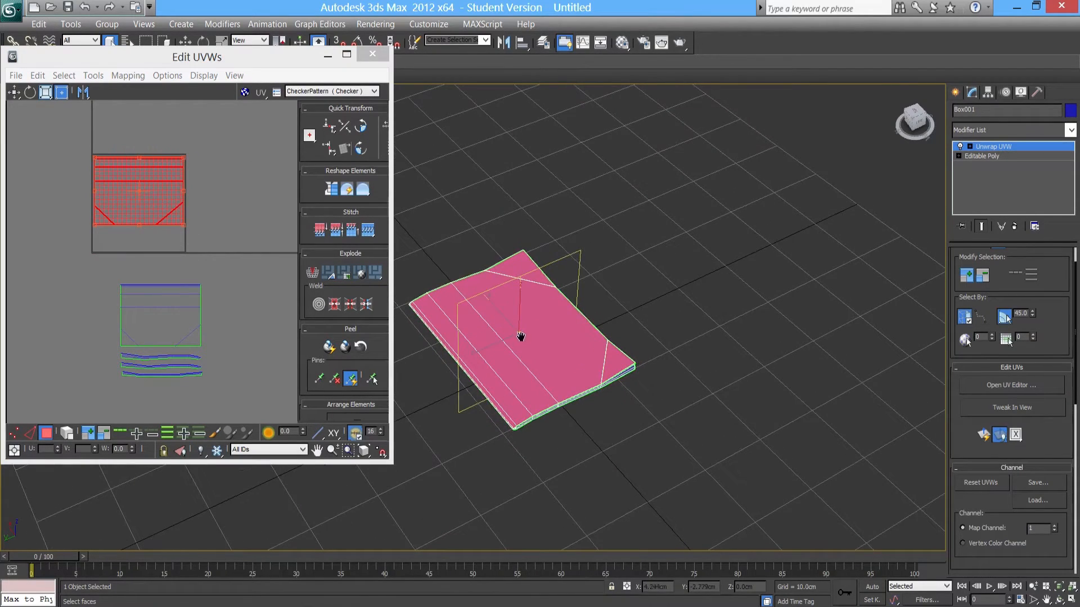
Apply the CheckerPattern texture to the magazine and inspect the front cover for stretching.
click(313, 92)
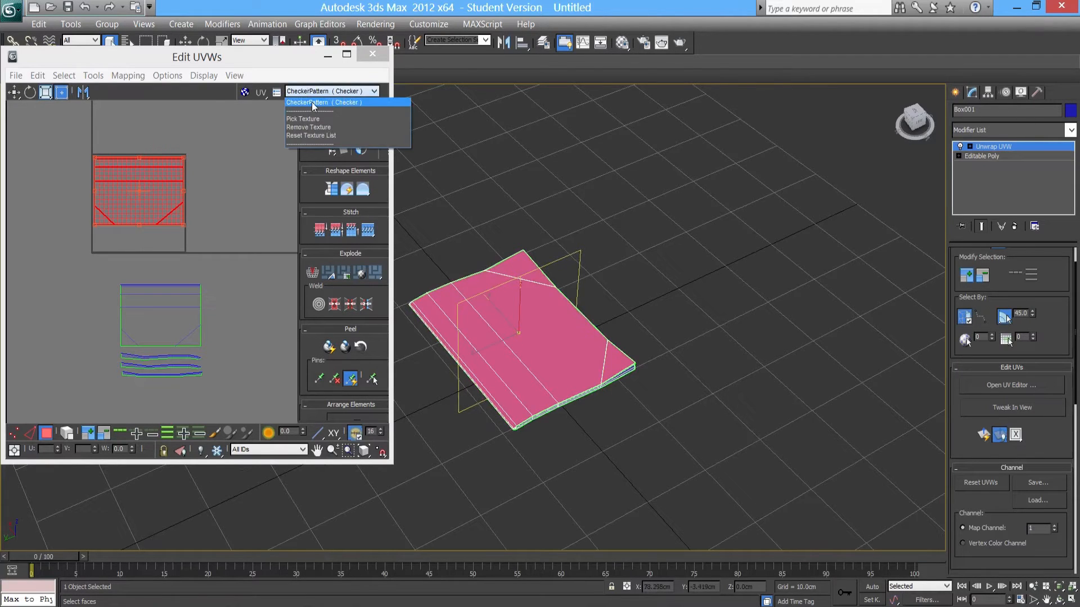
click(313, 105)
alt+middle_drag(607, 337, 596, 411)
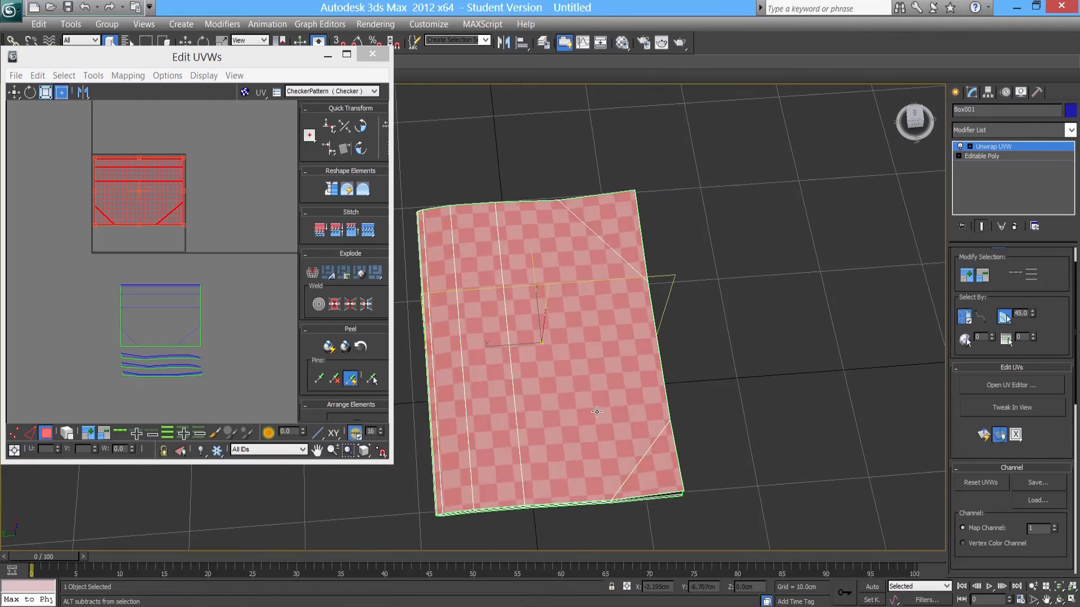
scroll(597, 411, up, 2)
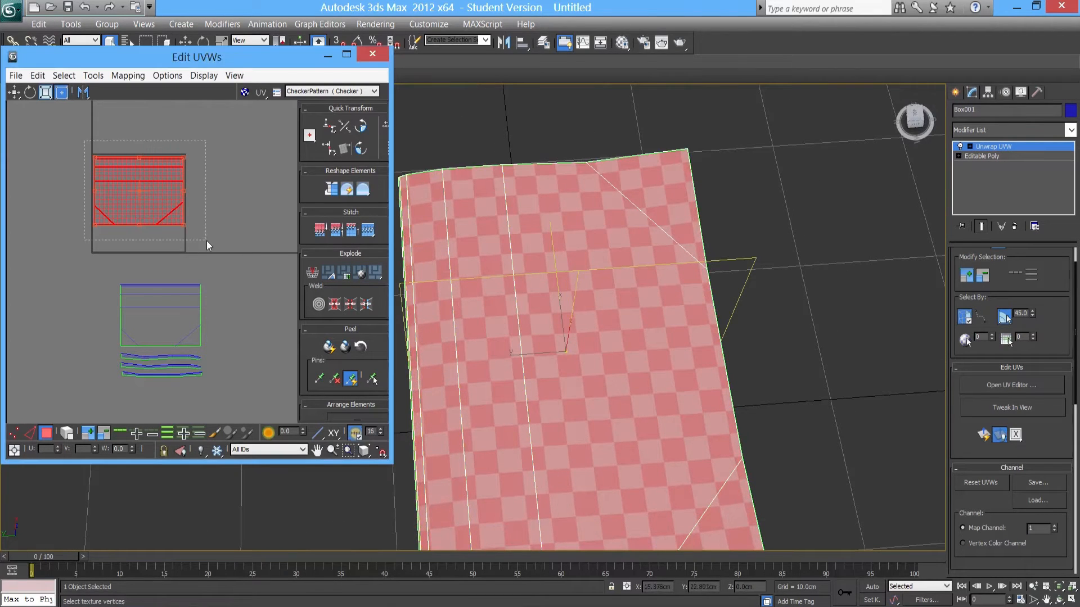
Rotate the back cover shell a quarter turn, shrink it and fit it into the tile's lower left corner beneath the front cover shell.
drag(185, 224, 179, 247)
drag(214, 350, 107, 276)
drag(167, 348, 109, 239)
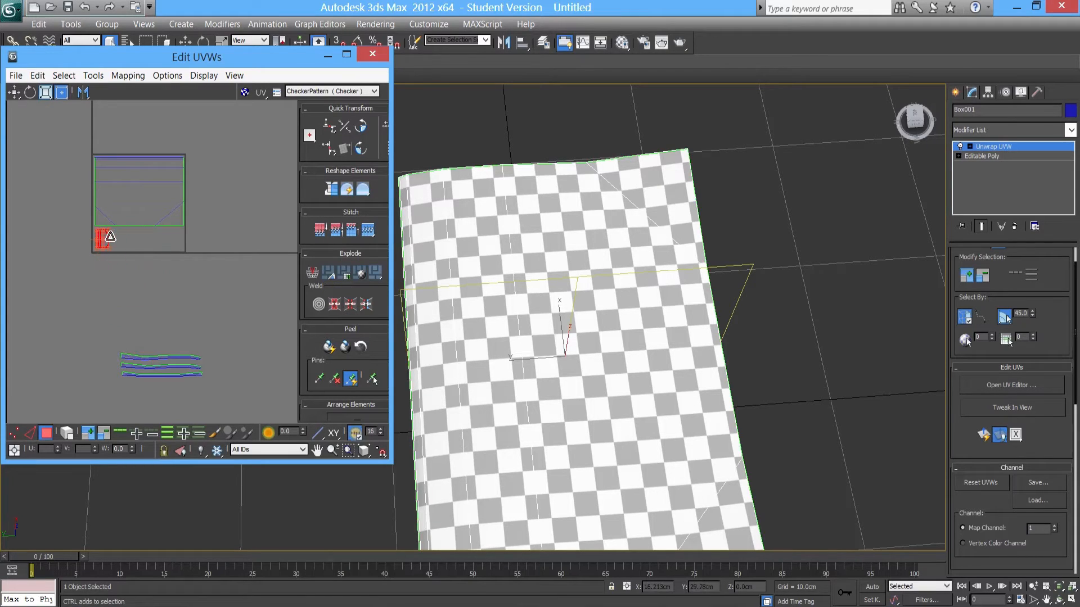
scroll(97, 263, up, 3)
middle_drag(54, 228, 139, 271)
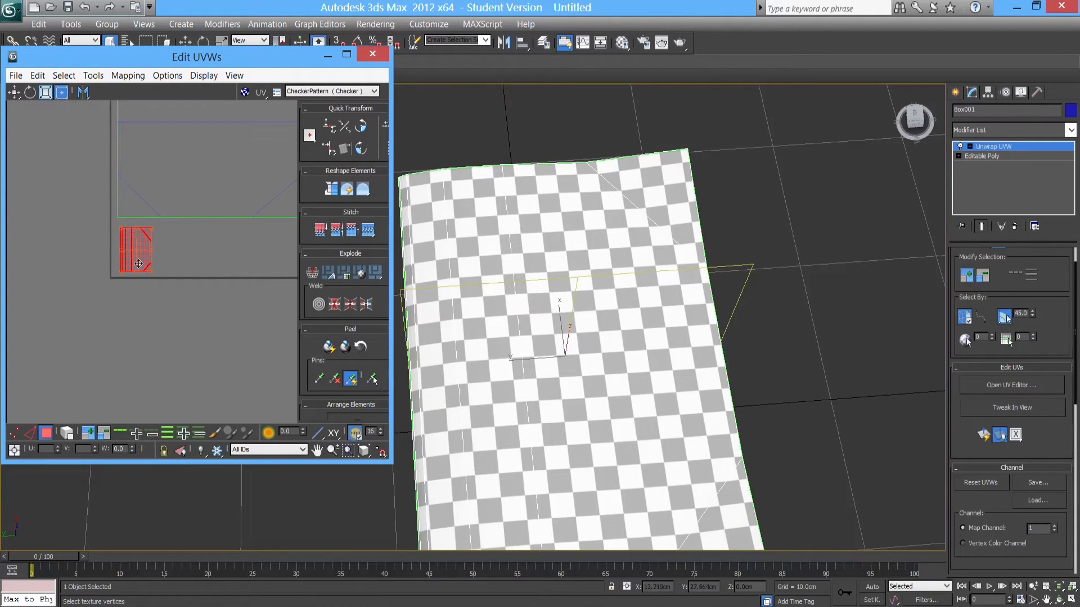
ctrl+drag(147, 268, 152, 273)
click(210, 335)
Move the three page-edge strips into the free space beside the small back cover shell and scale them to fit inside the tile.
mouse_move(209, 335)
middle_down()
mouse_move(185, 319)
mouse_move(205, 343)
middle_up()
scroll(188, 321, down, 1)
scroll(188, 321, down, 4)
scroll(202, 370, up, 2)
middle_drag(211, 396, 190, 326)
scroll(190, 327, up, 2)
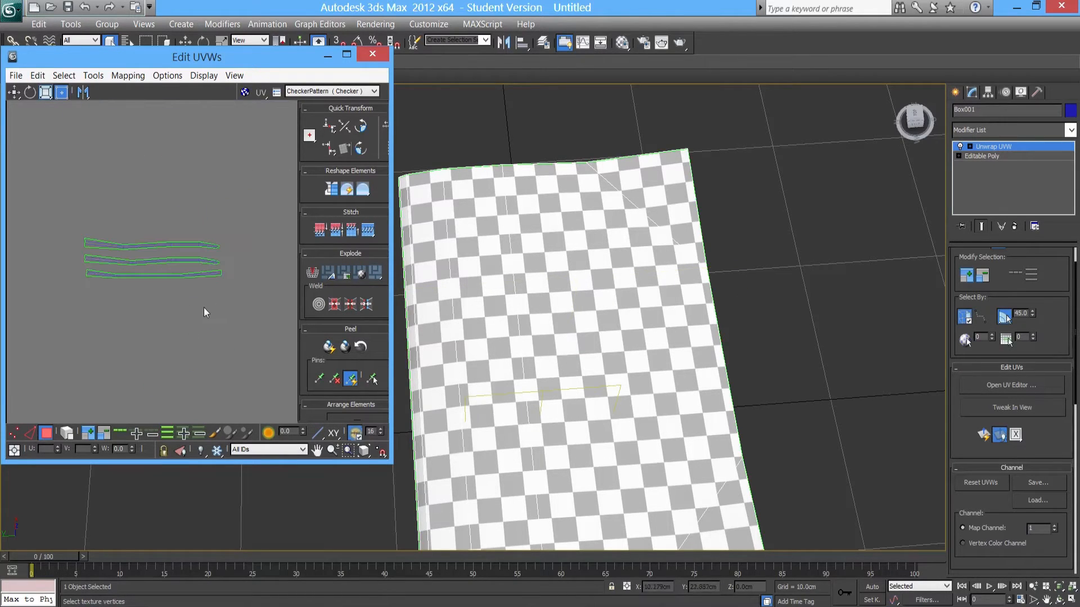
click(121, 265)
middle_drag(120, 265, 137, 310)
drag(138, 279, 128, 189)
drag(225, 203, 205, 196)
middle_drag(138, 217, 152, 258)
scroll(155, 260, up, 2)
click(160, 306)
middle_drag(168, 301, 186, 334)
scroll(187, 334, down, 1)
scroll(169, 291, down, 1)
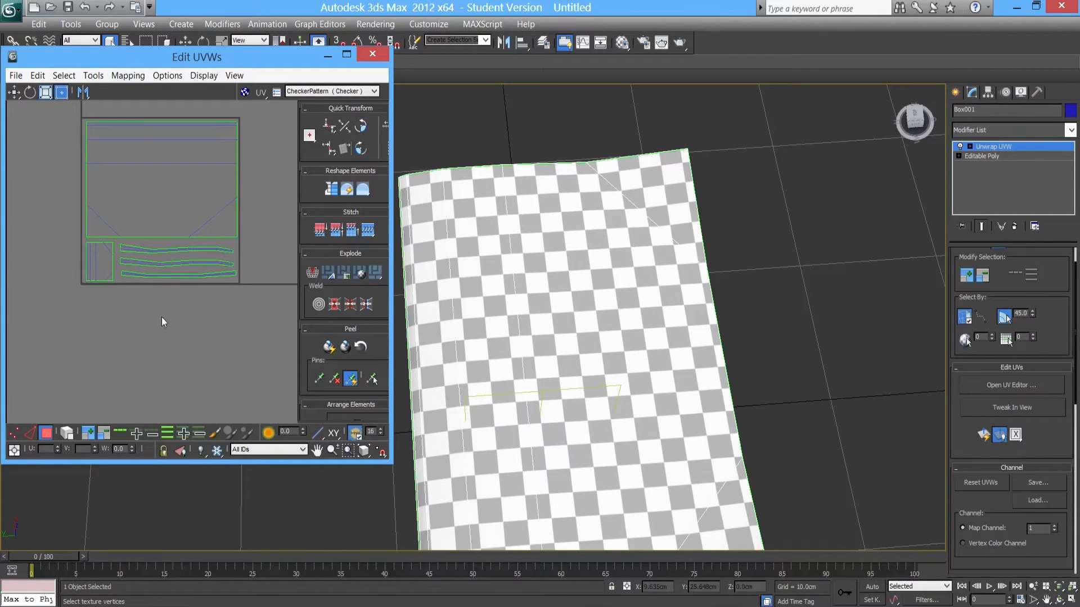
middle_drag(129, 294, 129, 317)
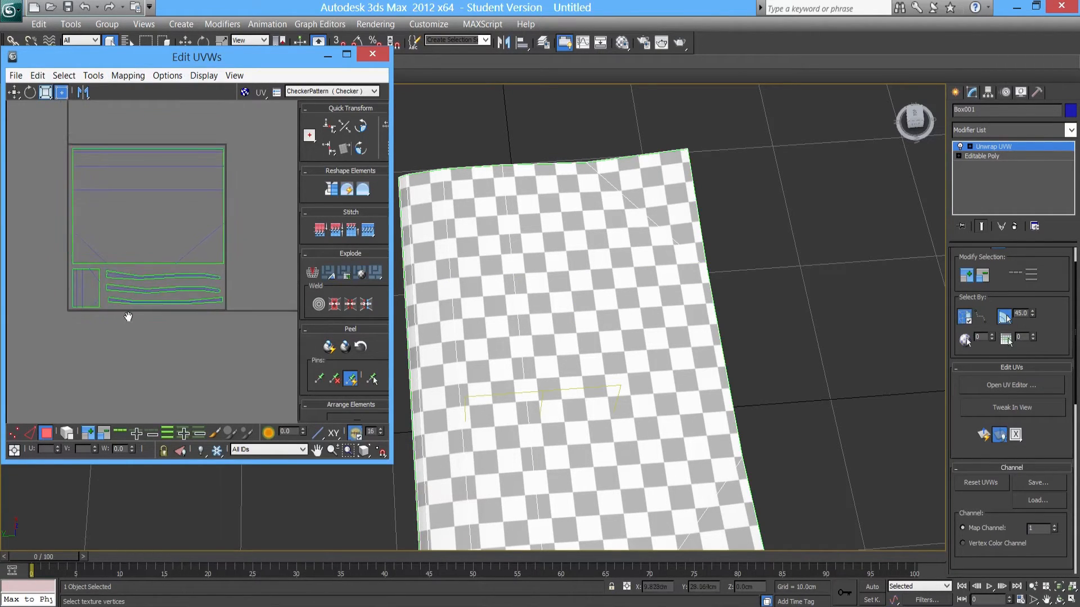
Render the UVW template at 1024 × 1024 with visible and seam edges.
click(93, 76)
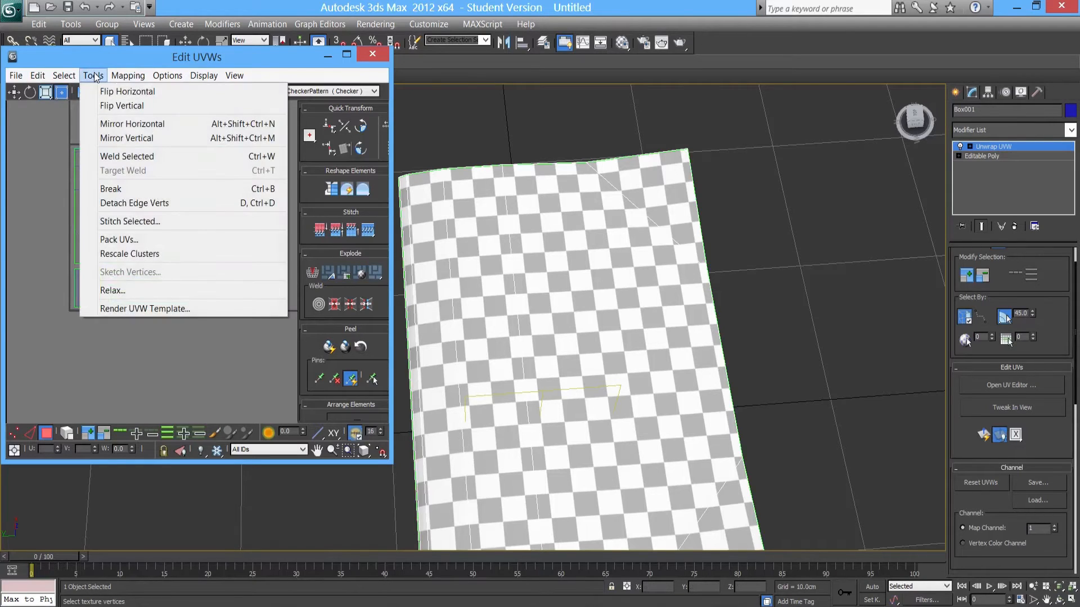
click(146, 309)
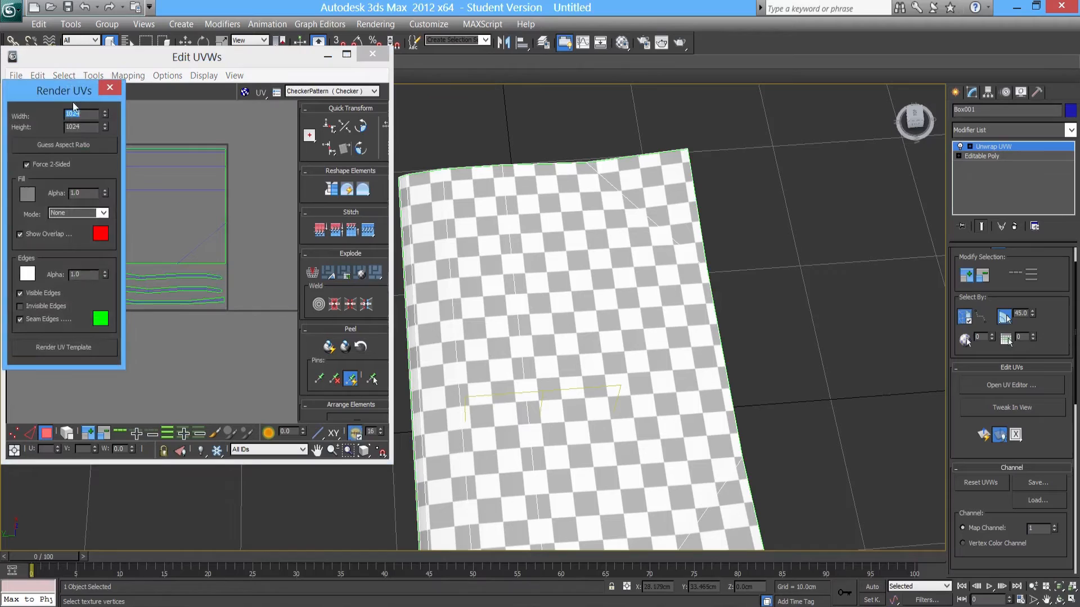
click(81, 127)
click(69, 347)
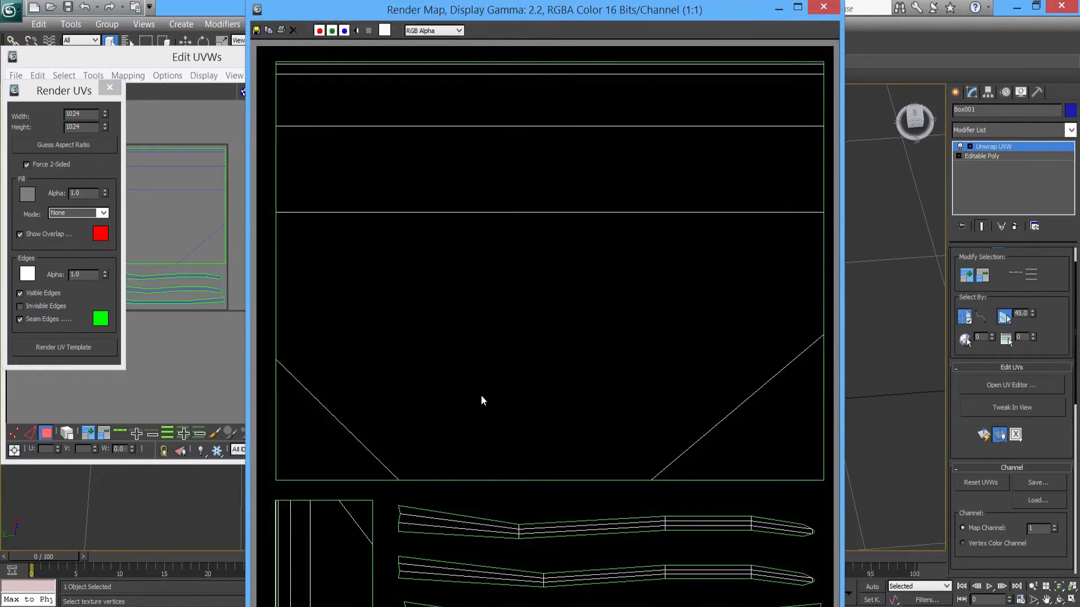
Save the rendered template as "magazine uv map.jpg" in the textures folder with the JPEG quality at its best setting.
click(258, 29)
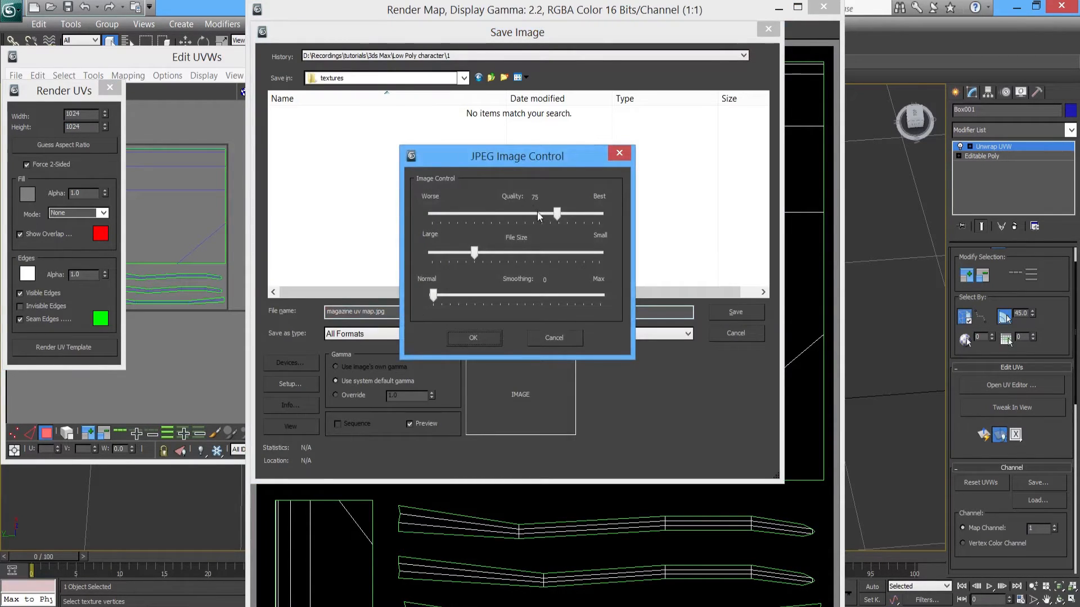
mouse_move(557, 215)
mouse_down()
mouse_move(621, 218)
mouse_move(530, 220)
mouse_move(556, 212)
mouse_up()
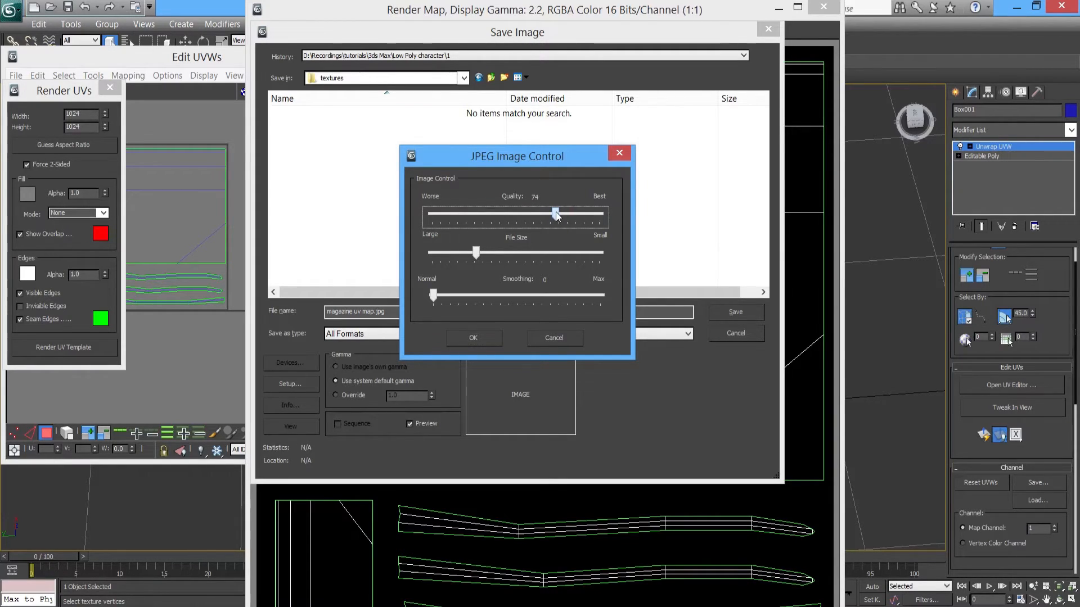
drag(557, 215, 626, 218)
click(490, 337)
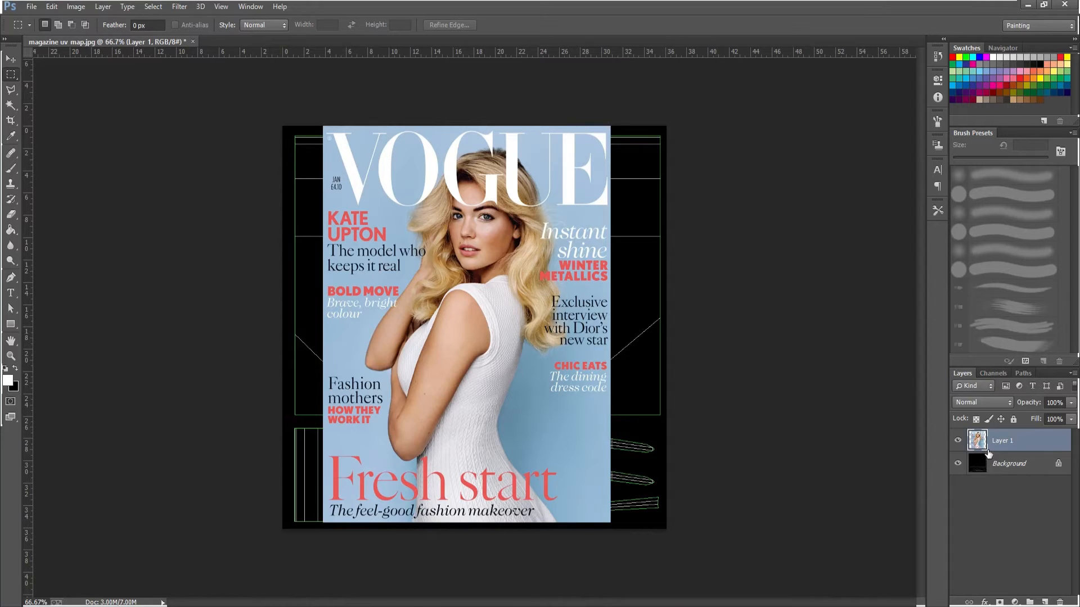
Rotate the Vogue cover 90° clockwise and move it over the large front cover shell at the template's top.
click(10, 59)
drag(395, 307, 490, 313)
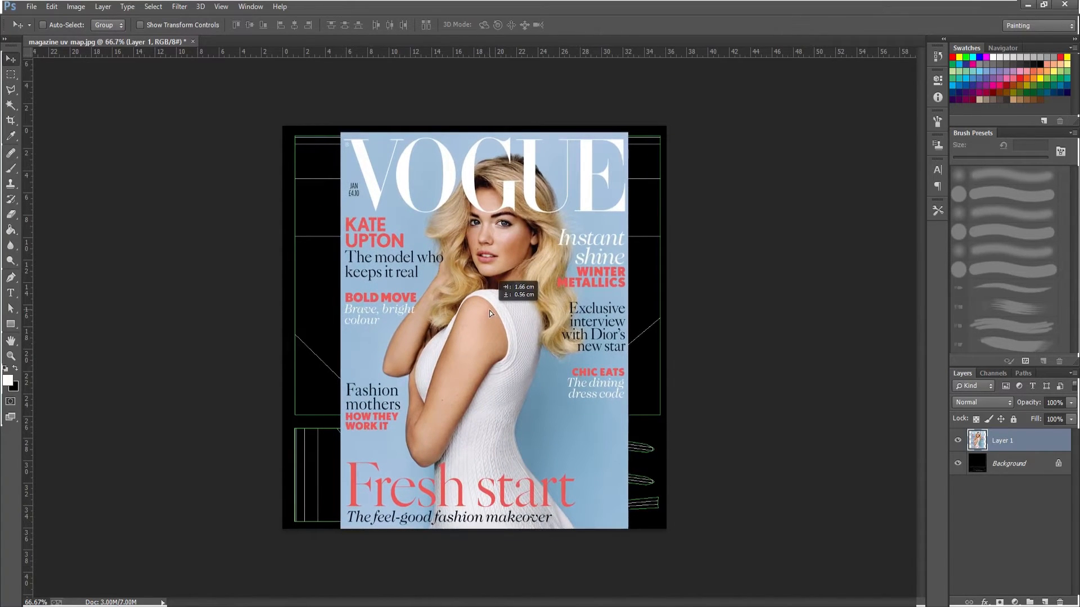
drag(489, 314, 487, 311)
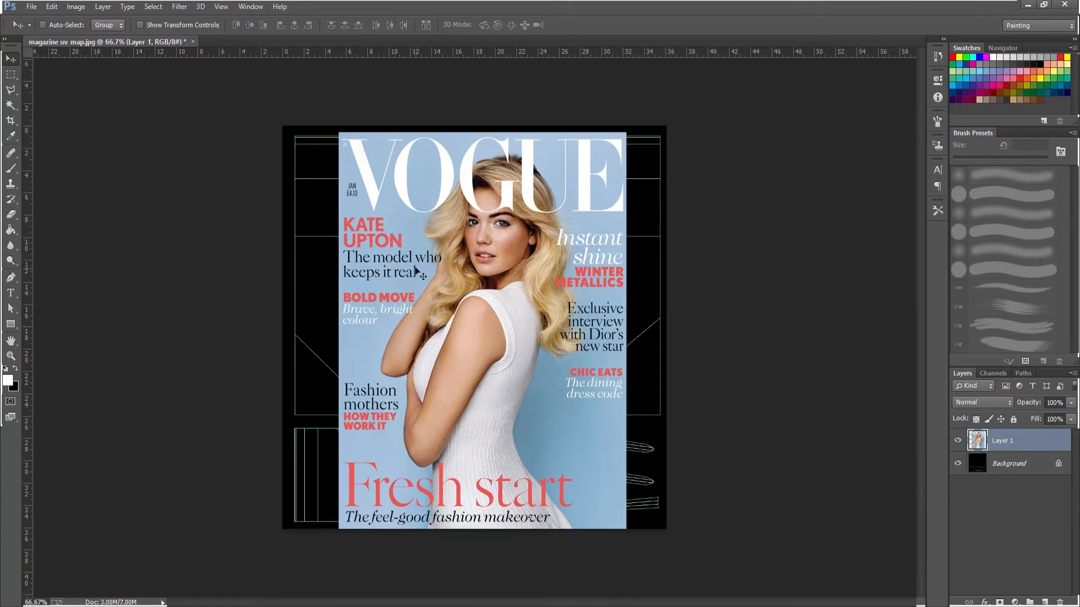
key(ctrl+t)
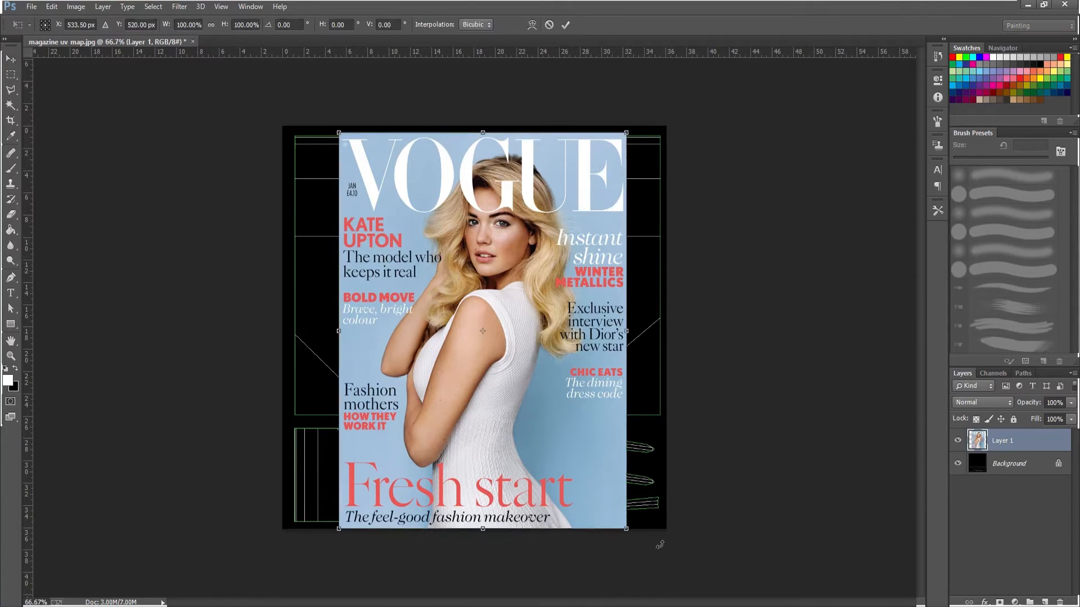
shift+drag(661, 554, 259, 509)
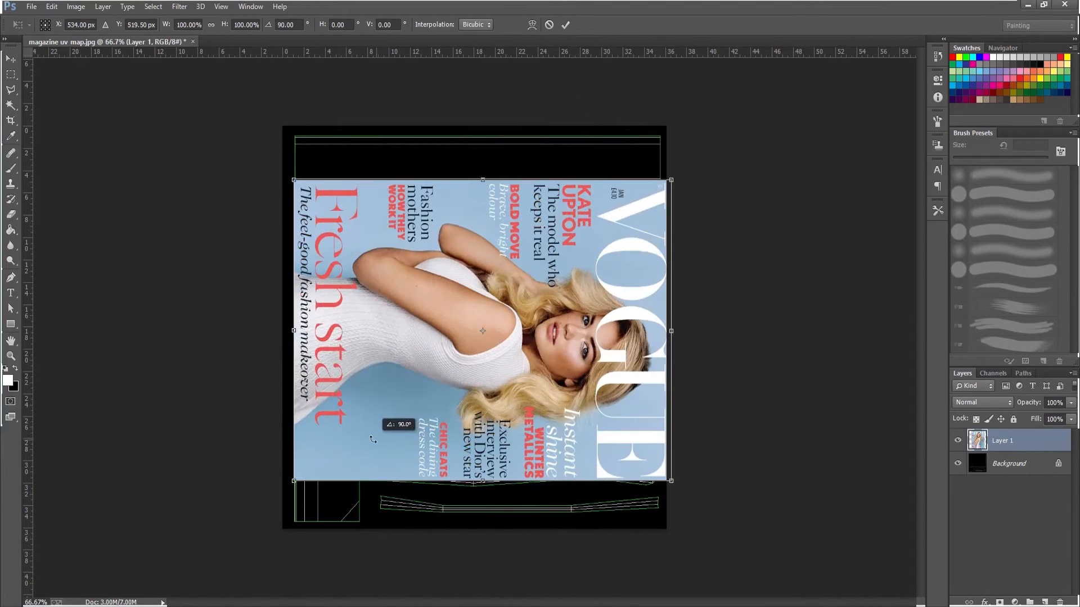
drag(482, 467, 477, 420)
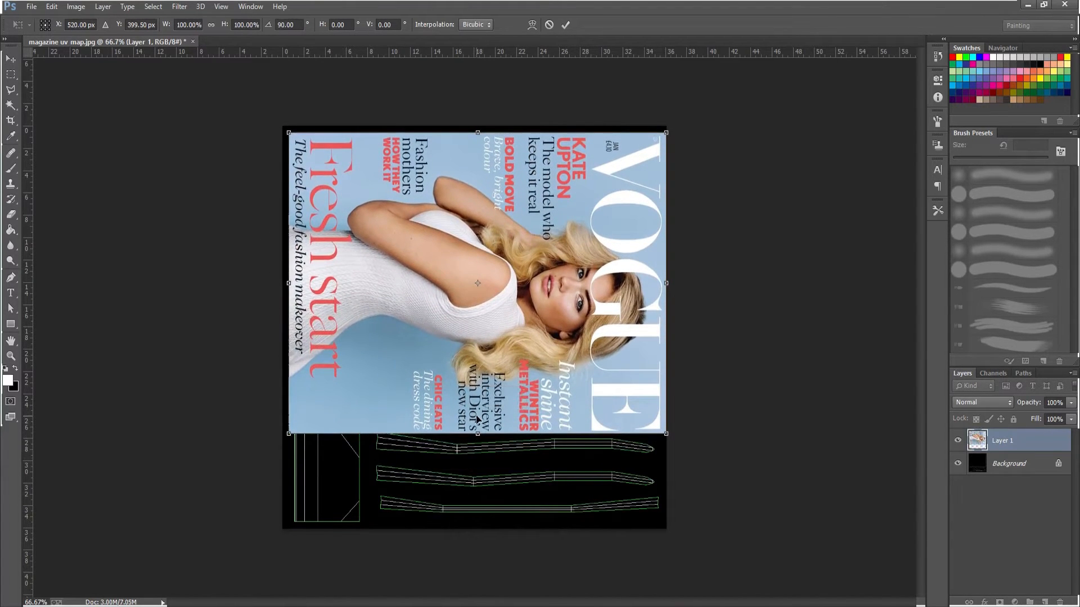
key(Return)
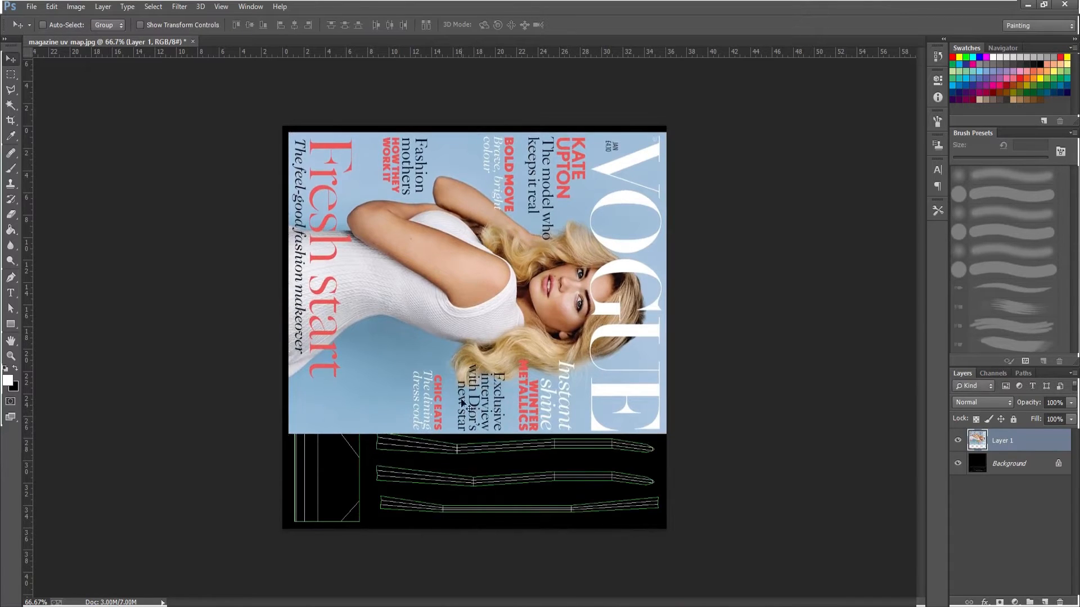
Hide and reshow the cover layer to check the UV outlines beneath, and shift the cover slightly left and down.
alt+scroll(421, 357, up, 2)
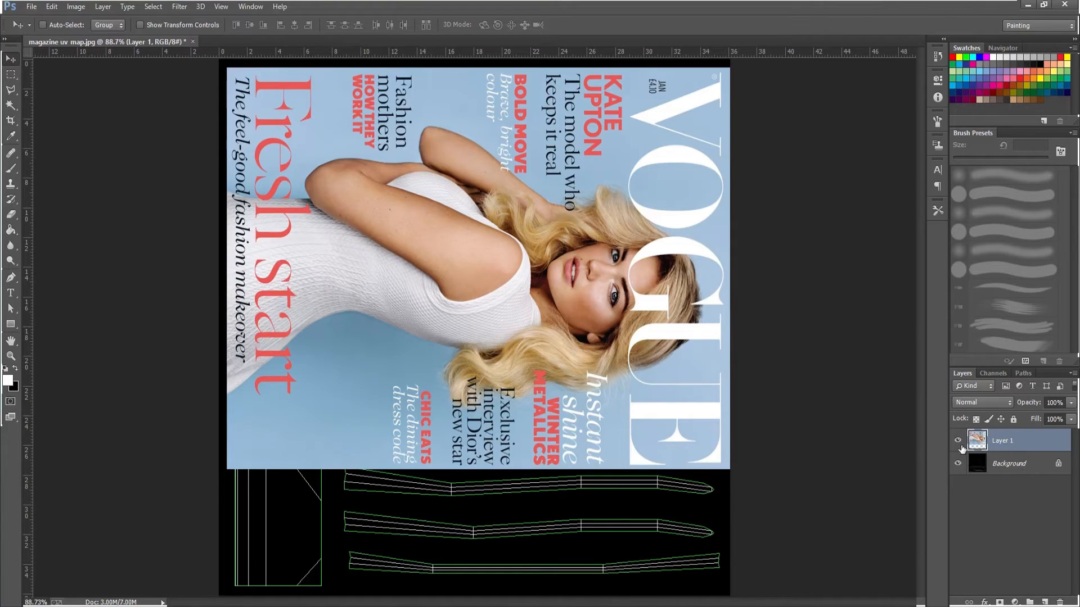
click(1008, 467)
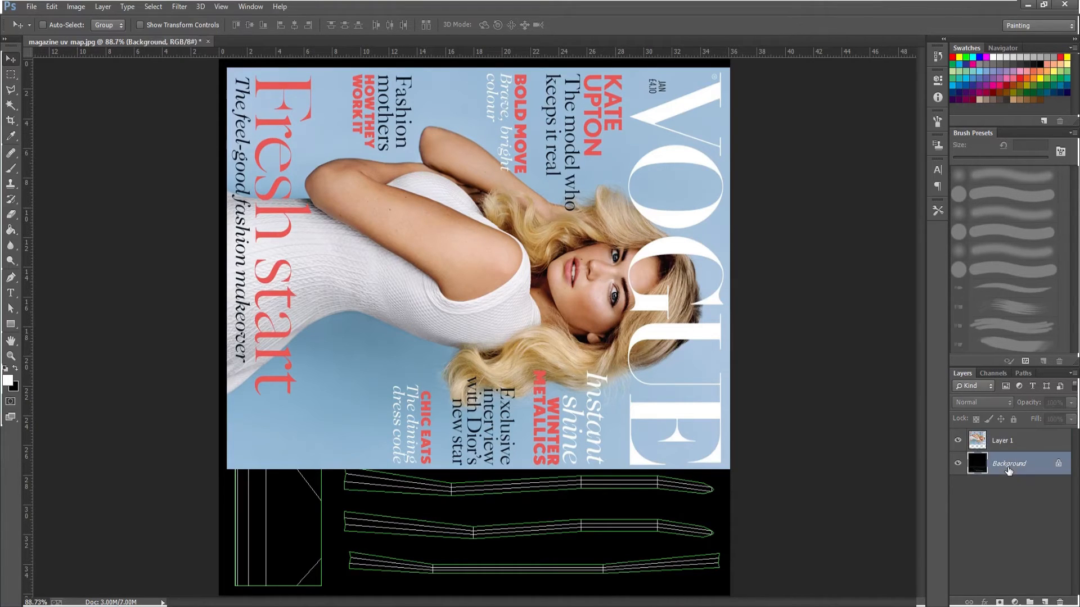
click(957, 440)
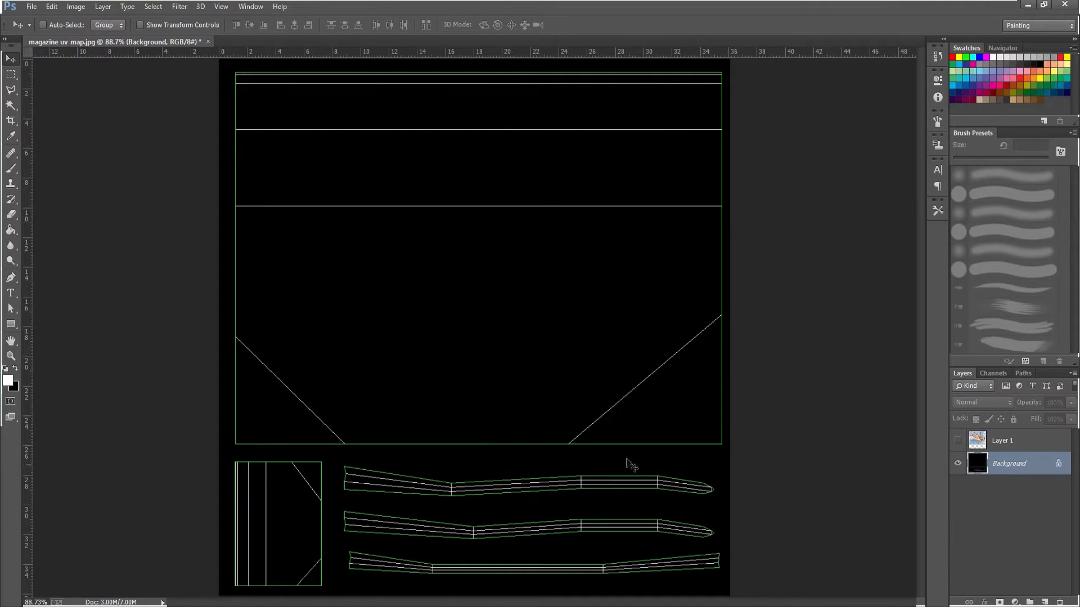
click(958, 443)
click(982, 443)
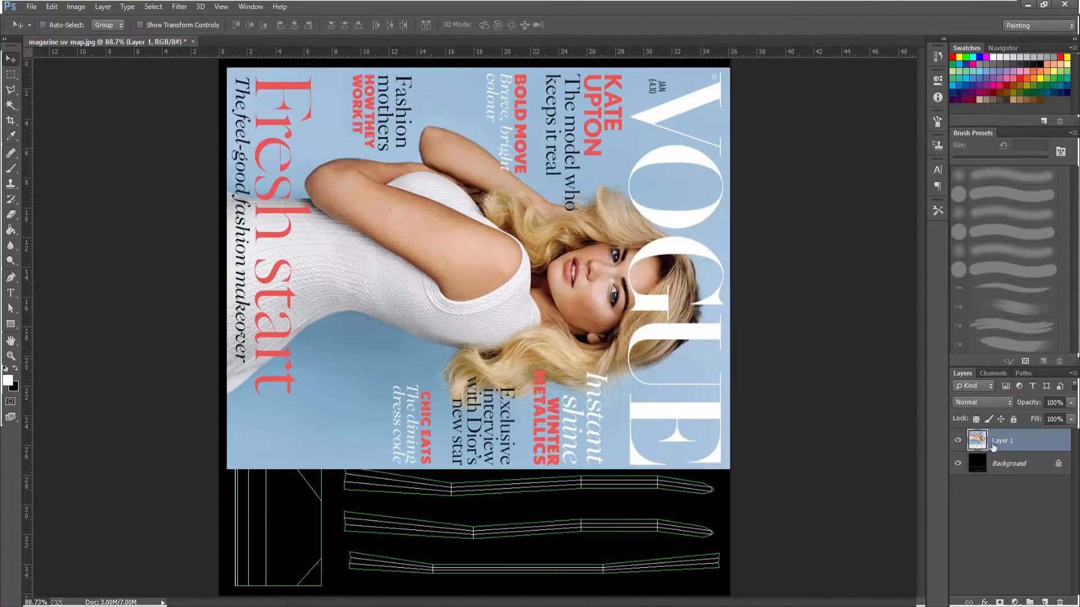
mouse_move(309, 349)
mouse_down()
mouse_move(380, 378)
mouse_move(315, 340)
mouse_move(295, 346)
mouse_up()
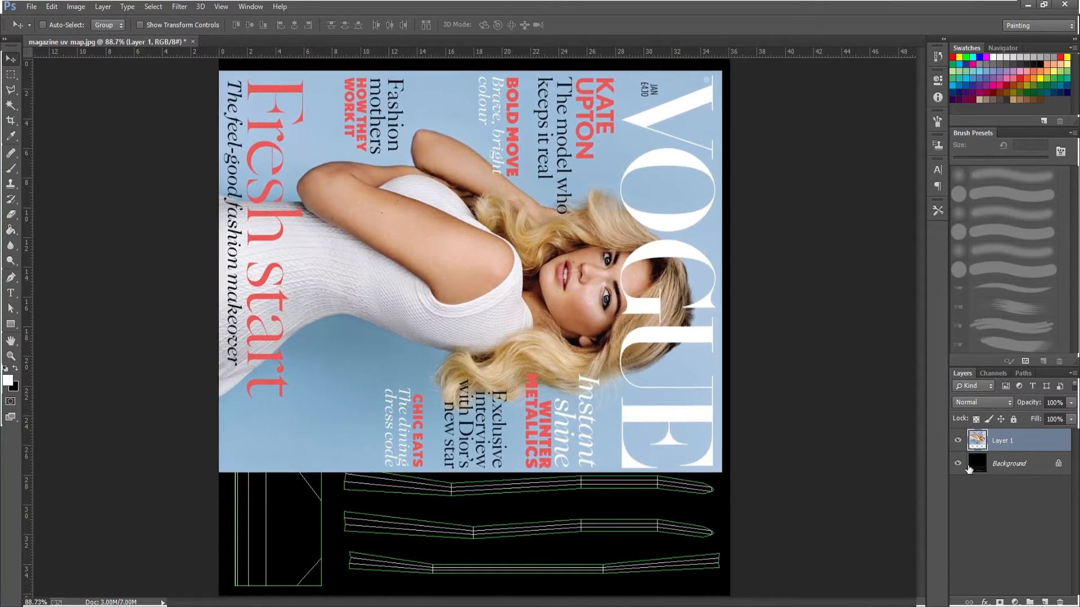
Convert the locked UV template background into a regular layer and stack it above the cover layer.
double_click(1017, 466)
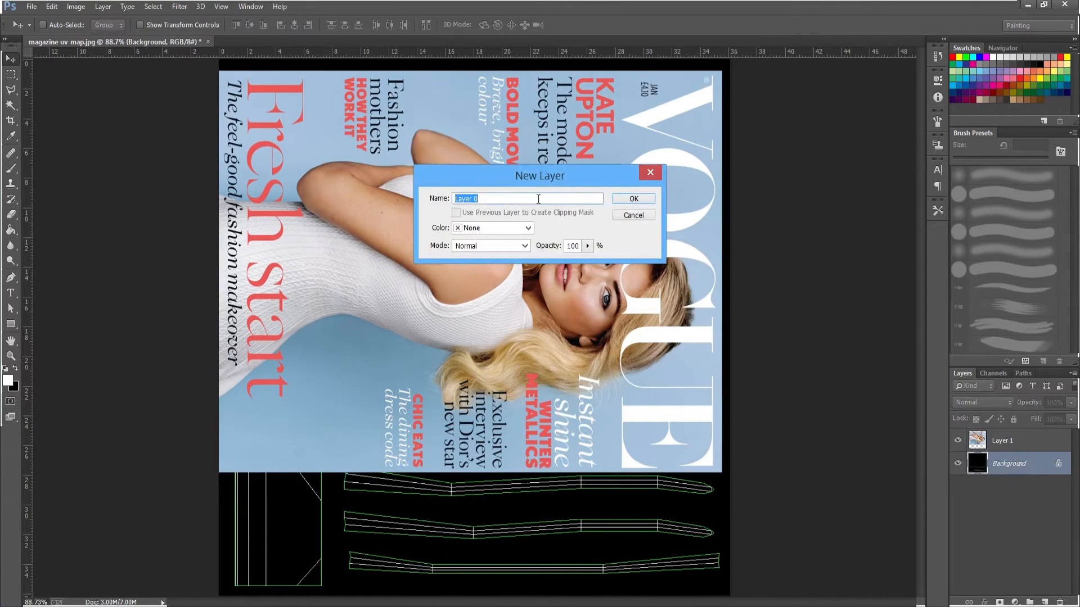
click(632, 200)
click(632, 200)
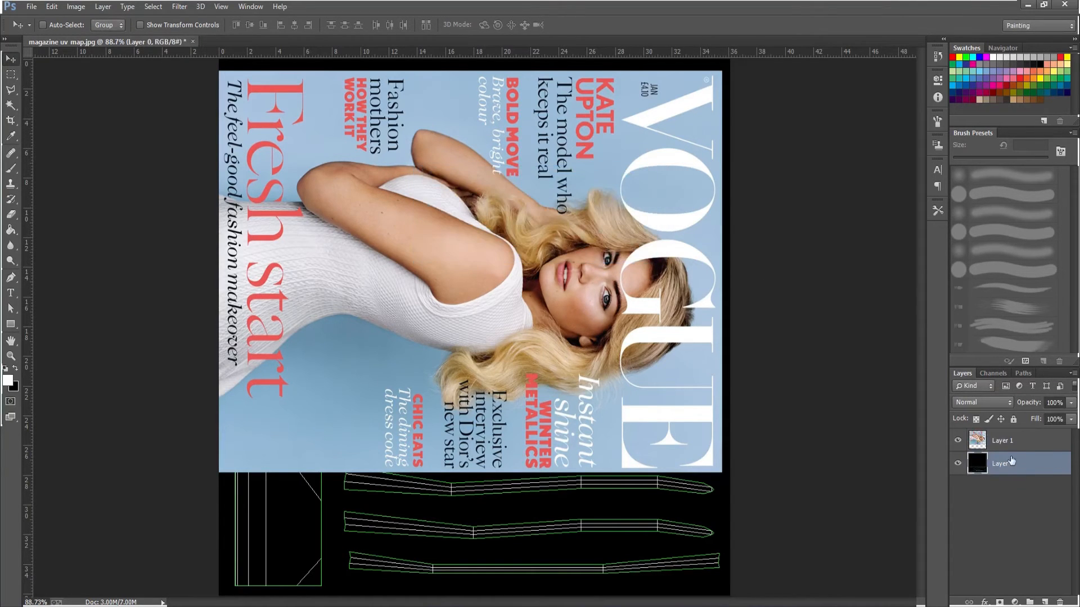
drag(997, 467, 998, 435)
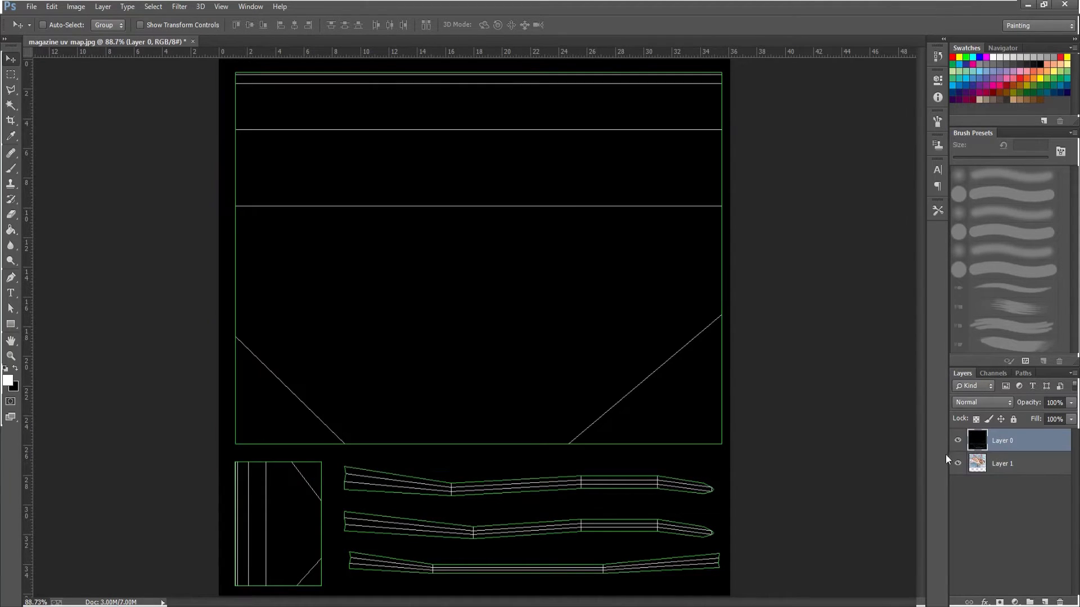
Compare the Screen and Linear Dodge (Add) blend modes on the UV template layer and settle on Linear Dodge (Add).
click(979, 404)
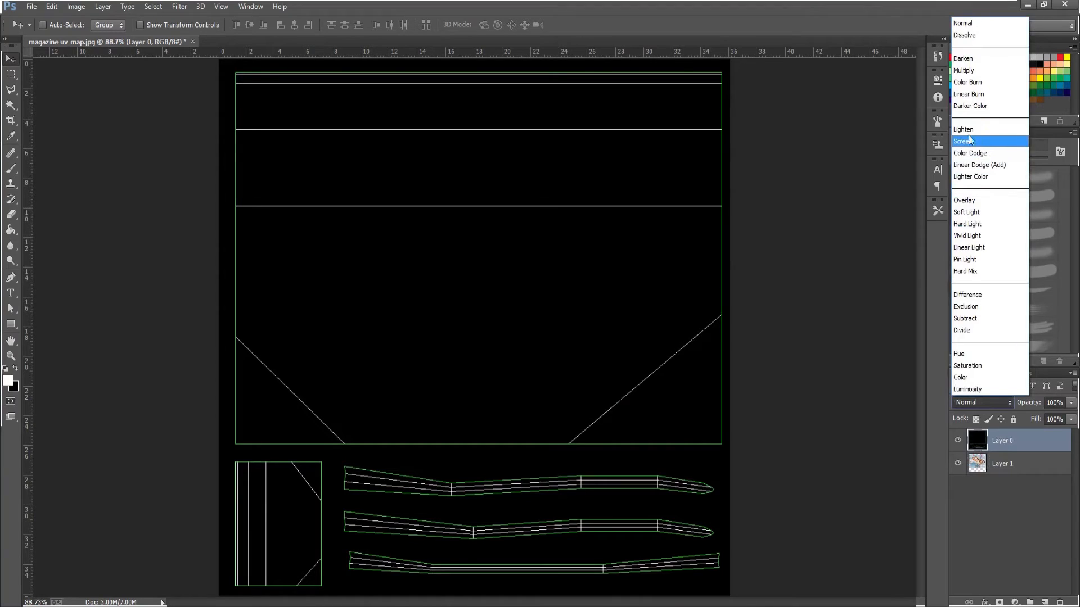
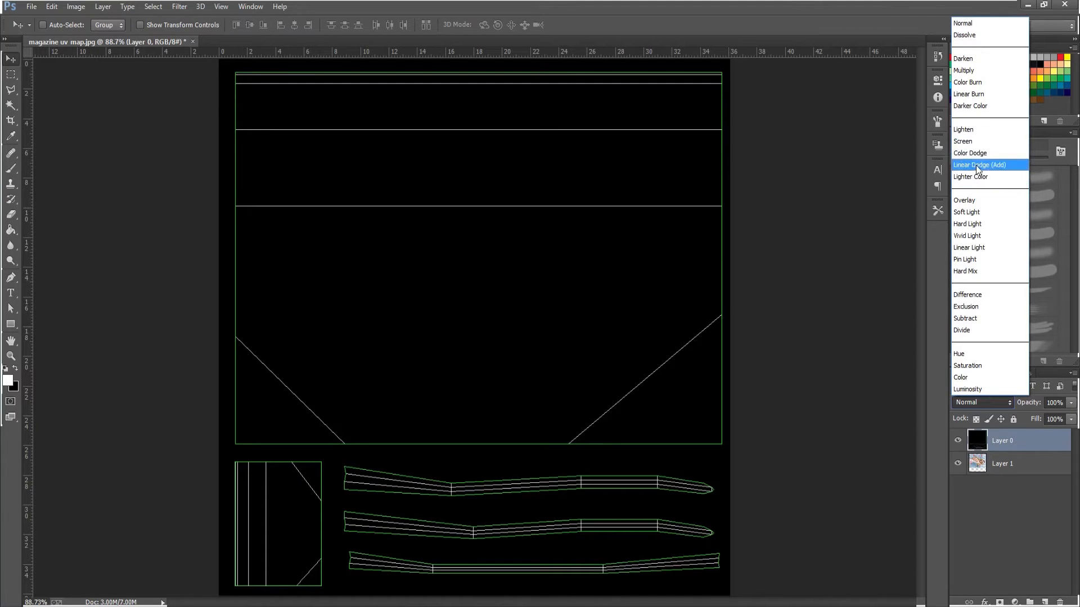
click(991, 164)
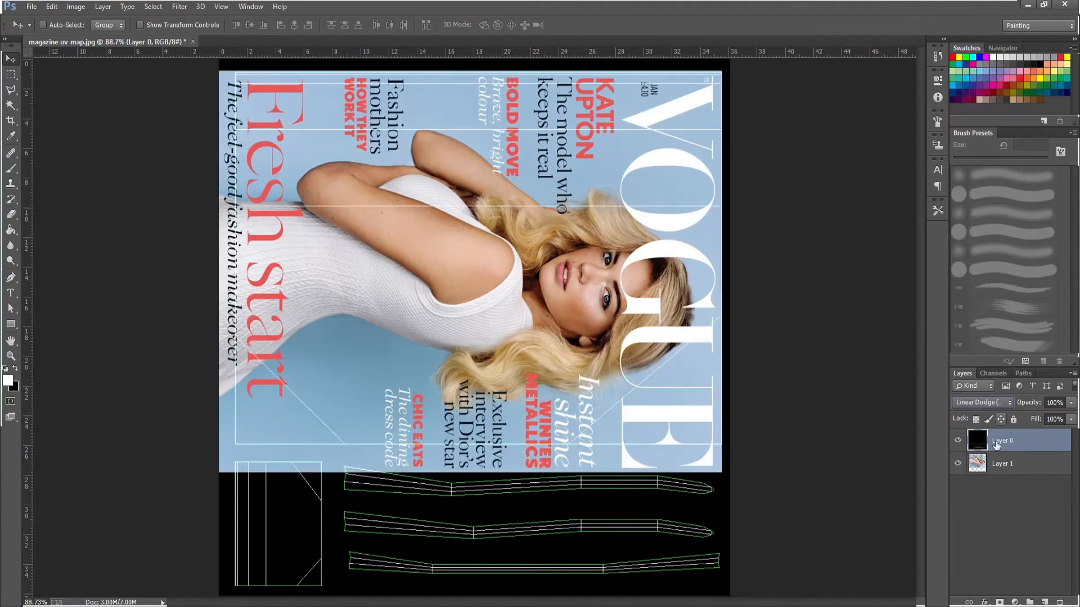
click(979, 403)
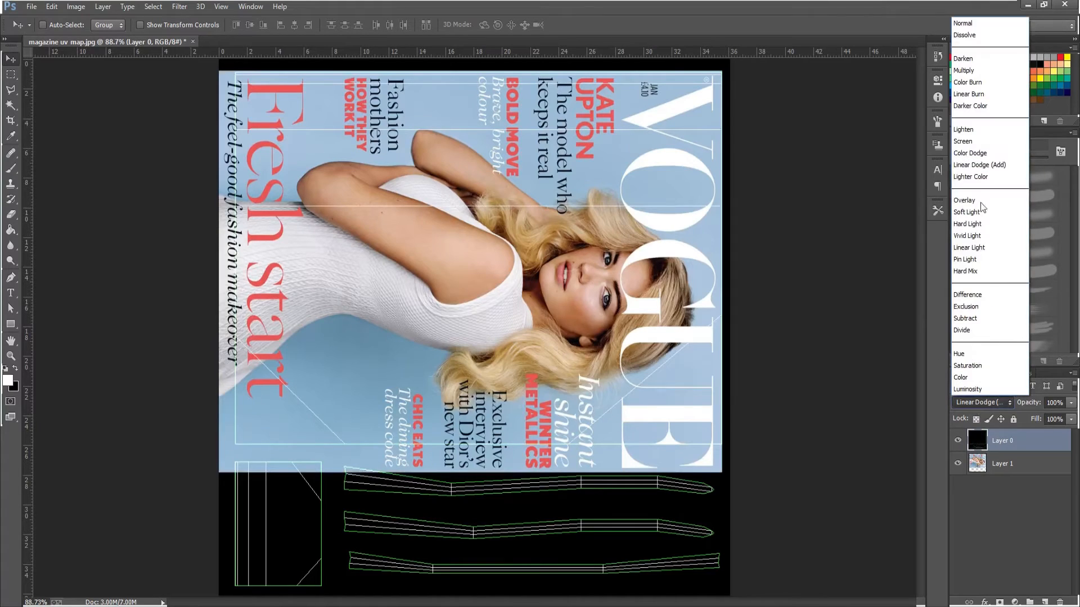
click(989, 147)
click(984, 402)
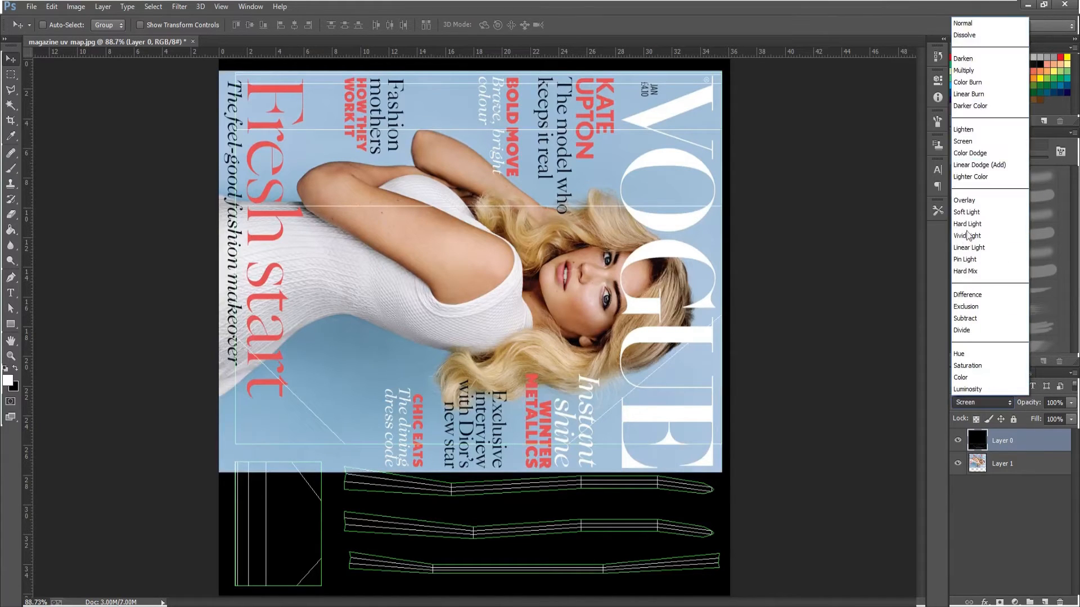
click(983, 165)
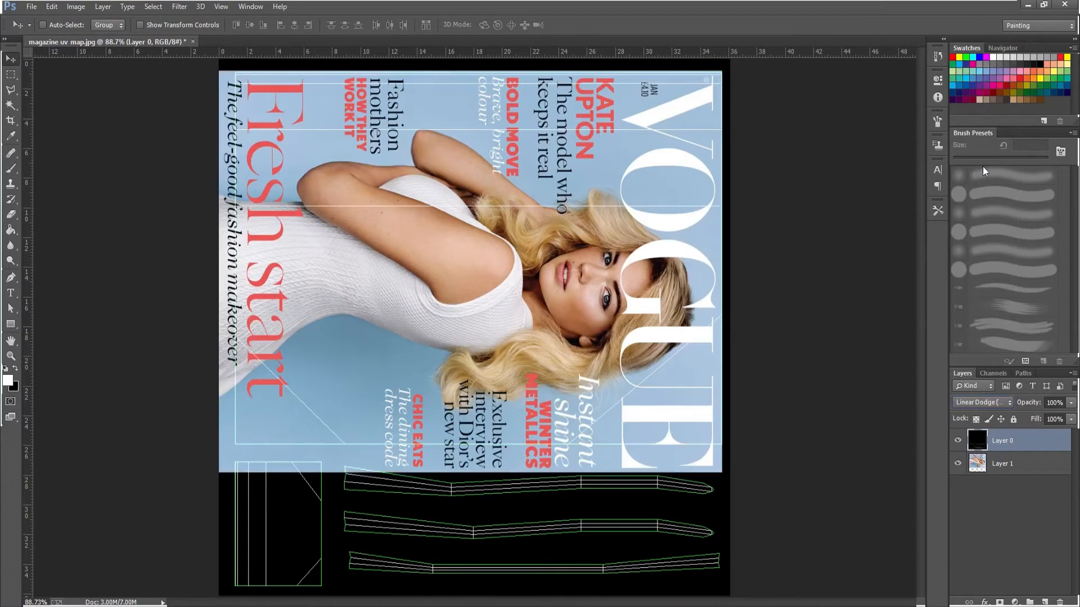
click(980, 401)
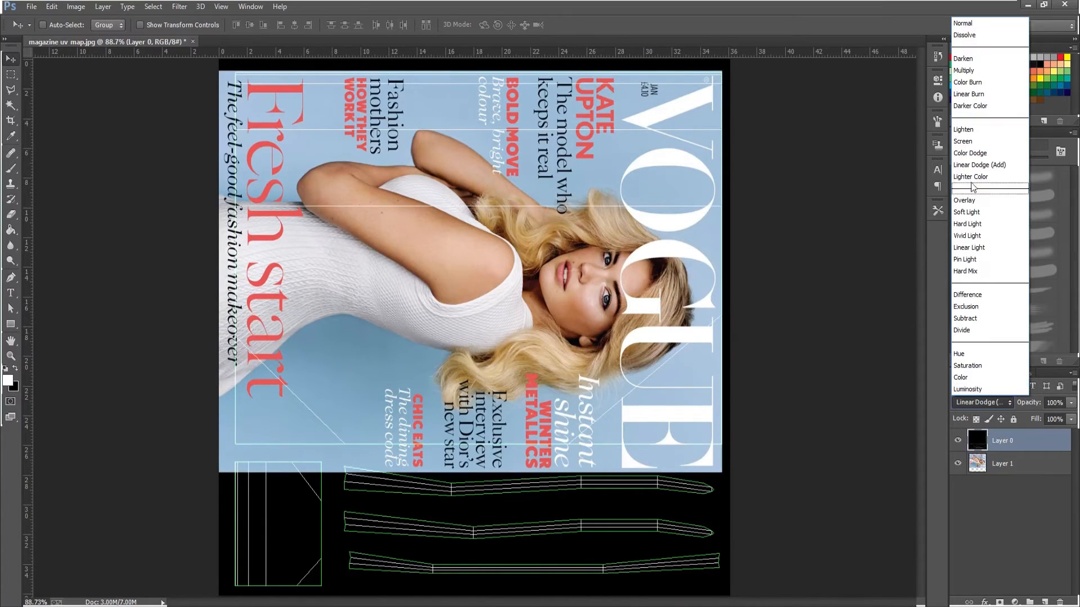
click(973, 142)
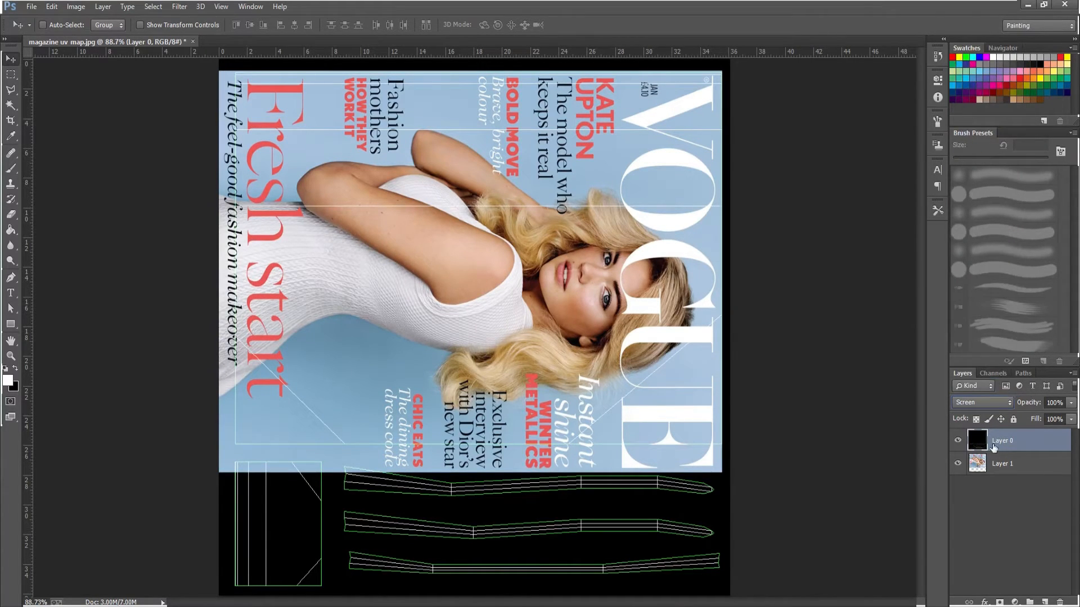
click(982, 403)
click(982, 165)
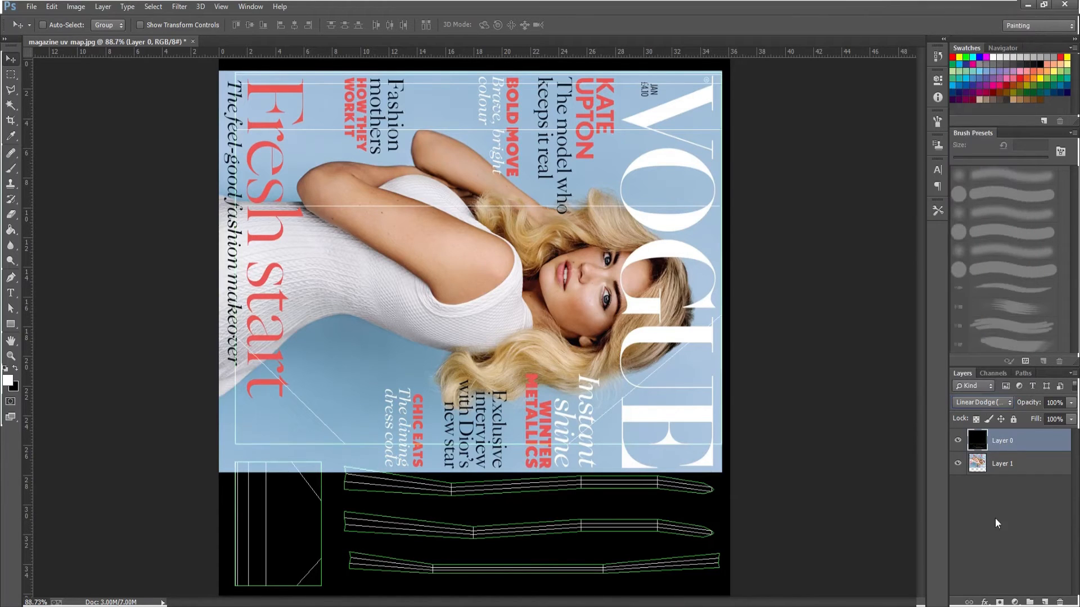
Align the cover image with the front cover shell's left edge and scale it to about 97.22% × 93.22% to meet the lower right corner.
click(992, 466)
drag(444, 427, 460, 432)
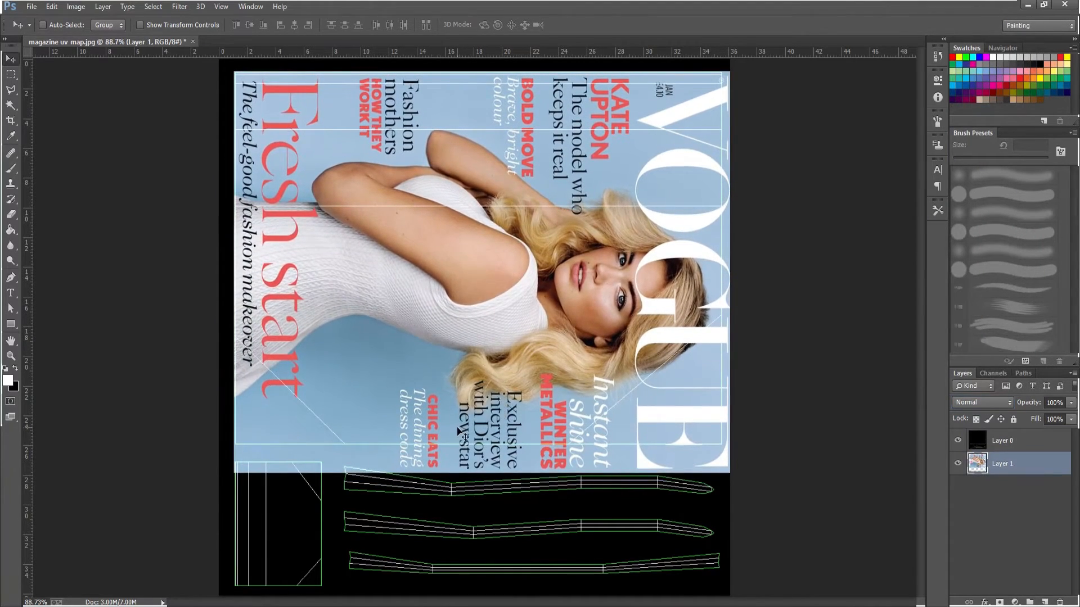
key(ctrl+t)
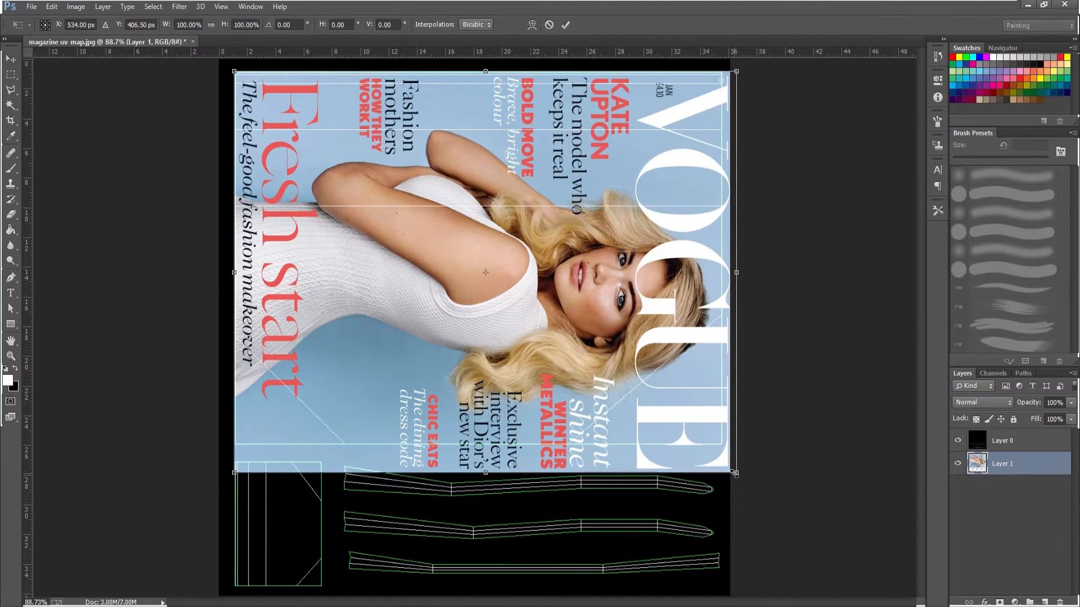
drag(735, 473, 722, 449)
alt+scroll(722, 450, up, 3)
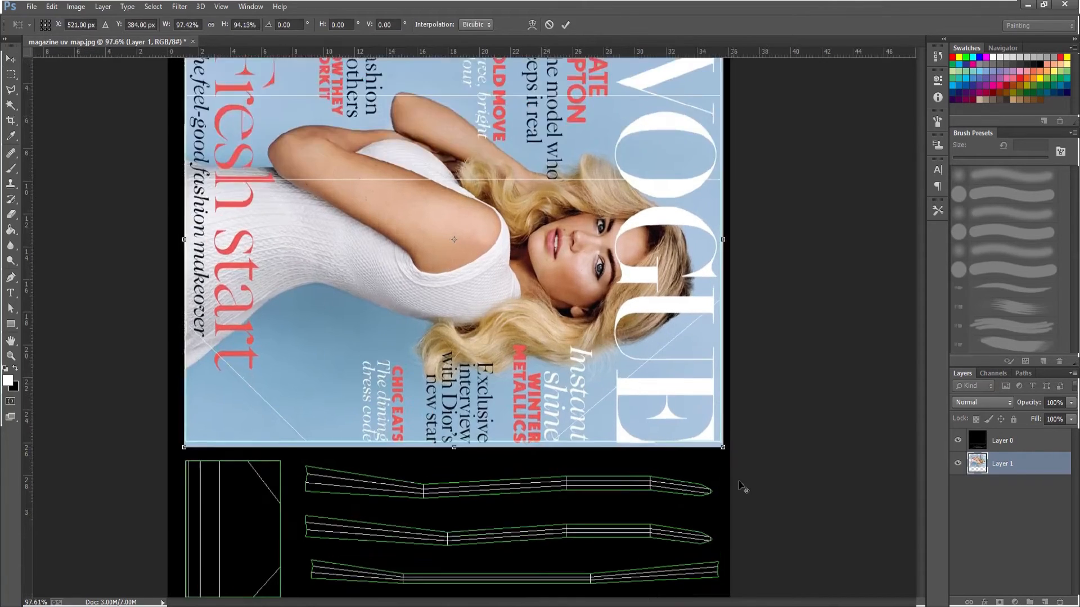
alt+scroll(724, 435, up, 5)
drag(720, 451, 715, 432)
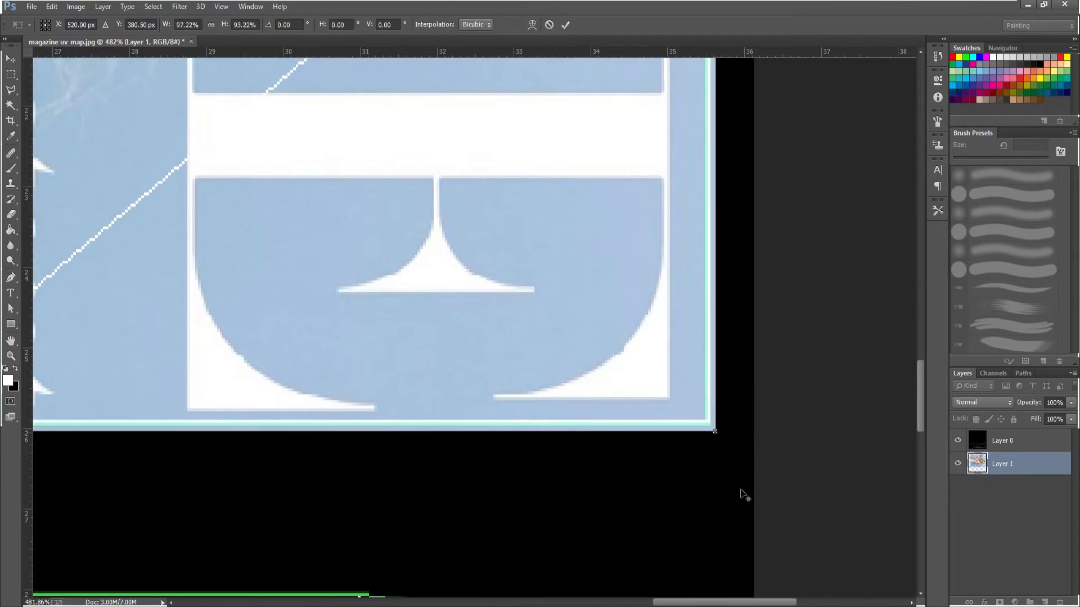
alt+scroll(747, 493, down, 6)
alt+scroll(747, 489, down, 1)
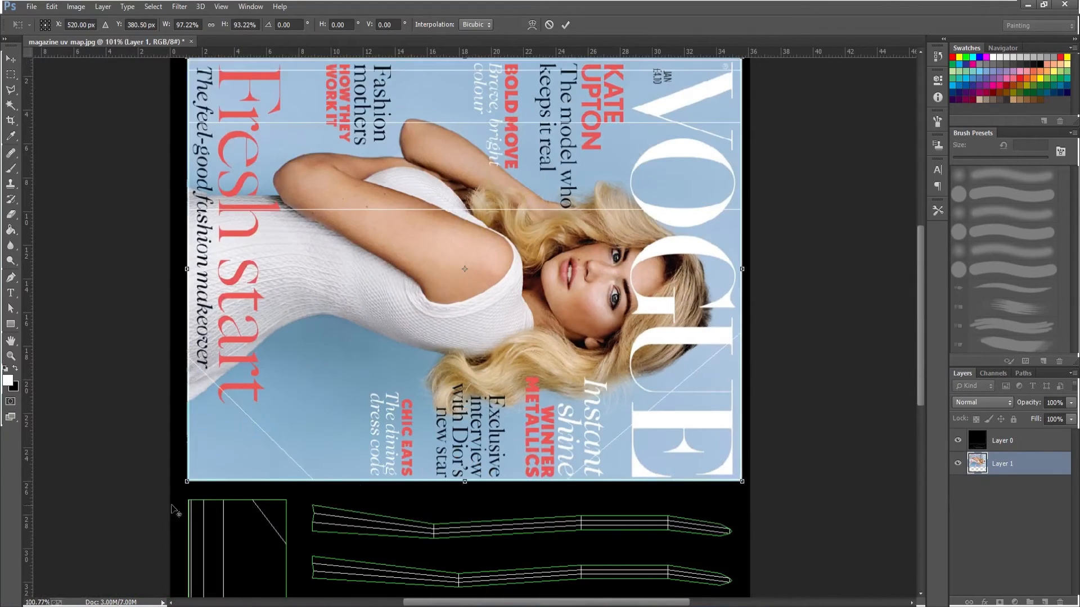
Adjust the cover's lower left corner to match the shell outline, with a scale of about 97.12% × 93.22%.
alt+scroll(182, 481, up, 5)
alt+scroll(200, 472, up, 1)
drag(206, 495, 222, 480)
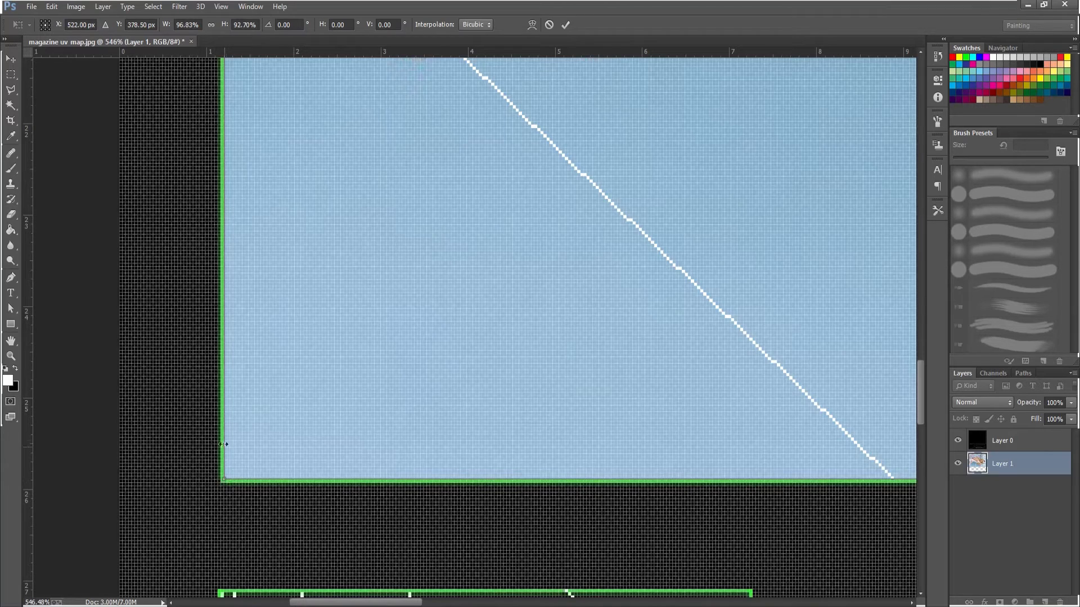
drag(221, 488, 216, 494)
alt+scroll(217, 493, down, 5)
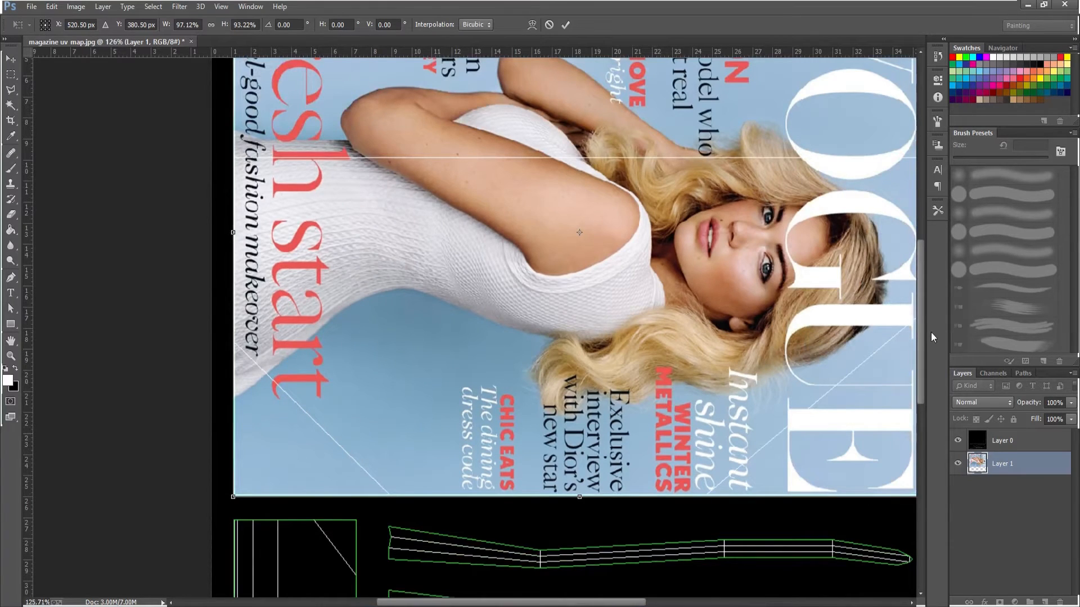
Check the cover's upper corners, narrow it to 99.90% width at the upper right corner and apply the transform.
scroll(735, 160, up, 6)
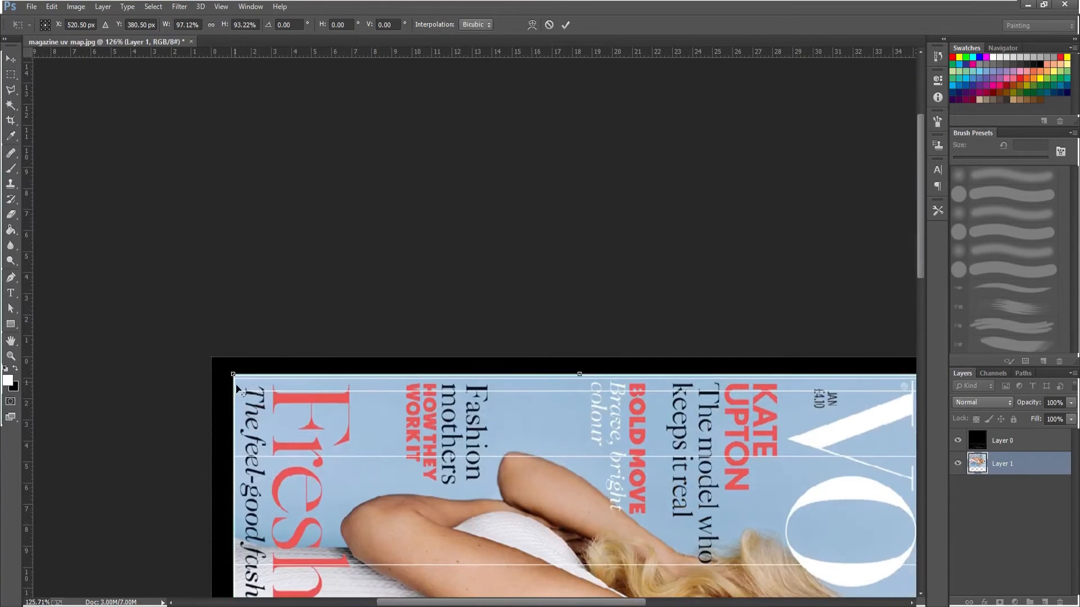
alt+scroll(236, 388, up, 8)
alt+scroll(221, 374, down, 3)
alt+scroll(216, 361, down, 6)
alt+scroll(741, 70, up, 10)
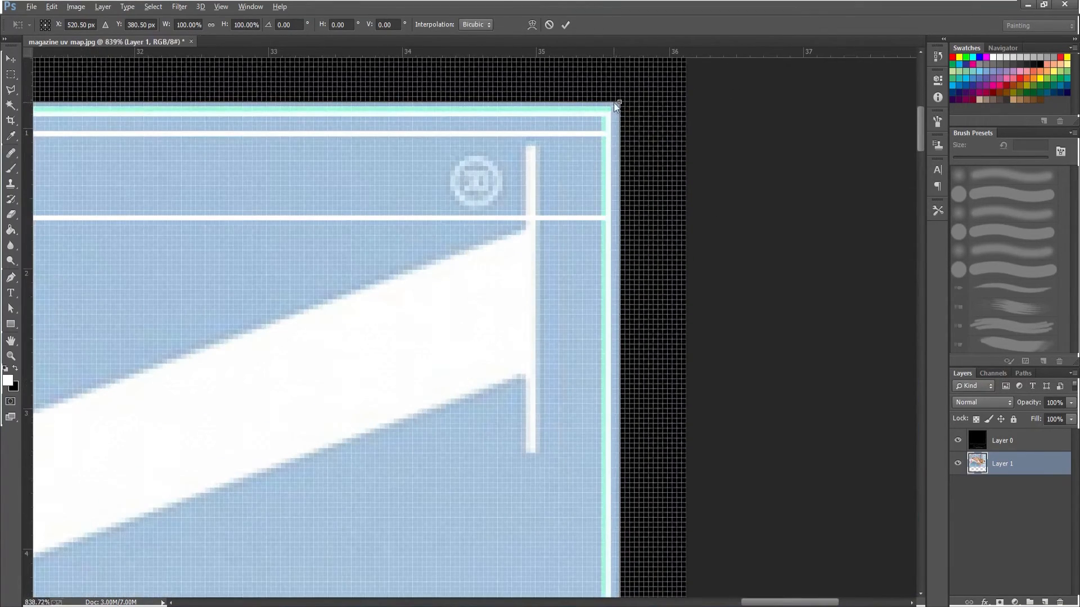
drag(619, 102, 615, 101)
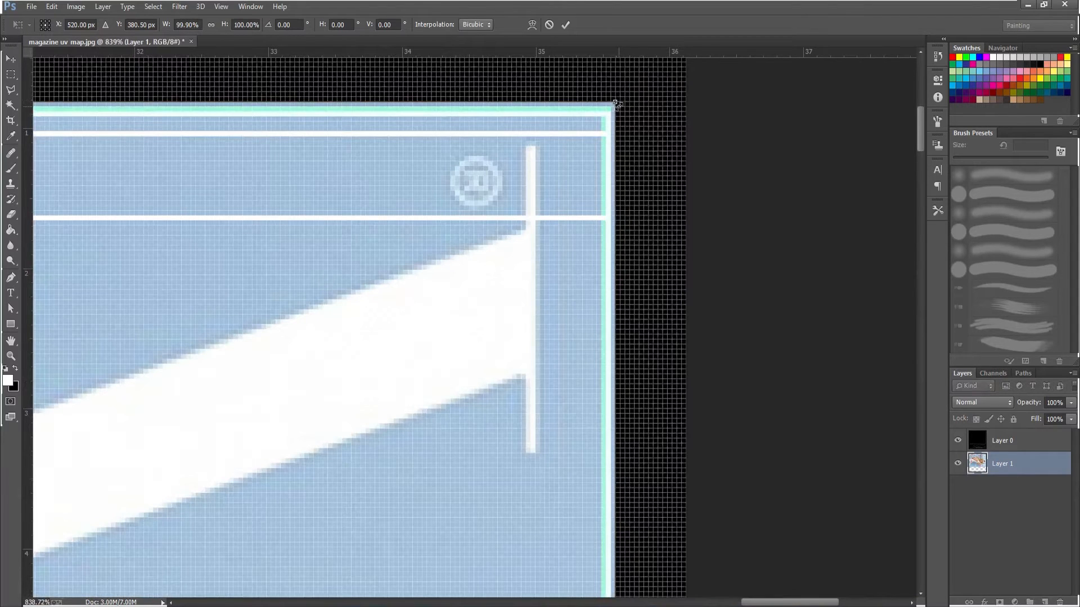
key(Return)
alt+scroll(563, 294, down, 10)
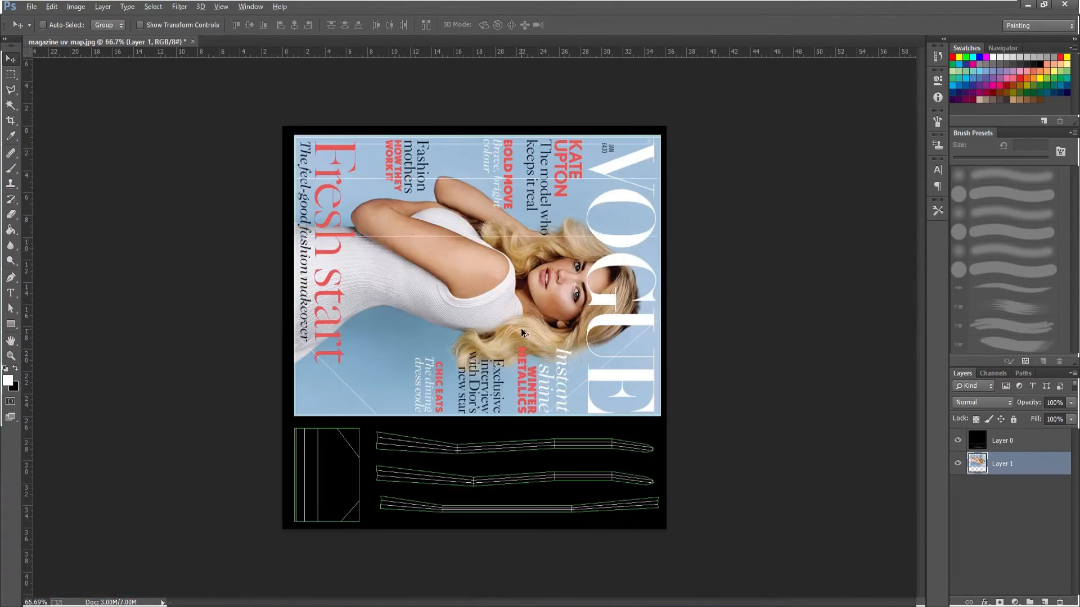
alt+scroll(523, 212, up, 1)
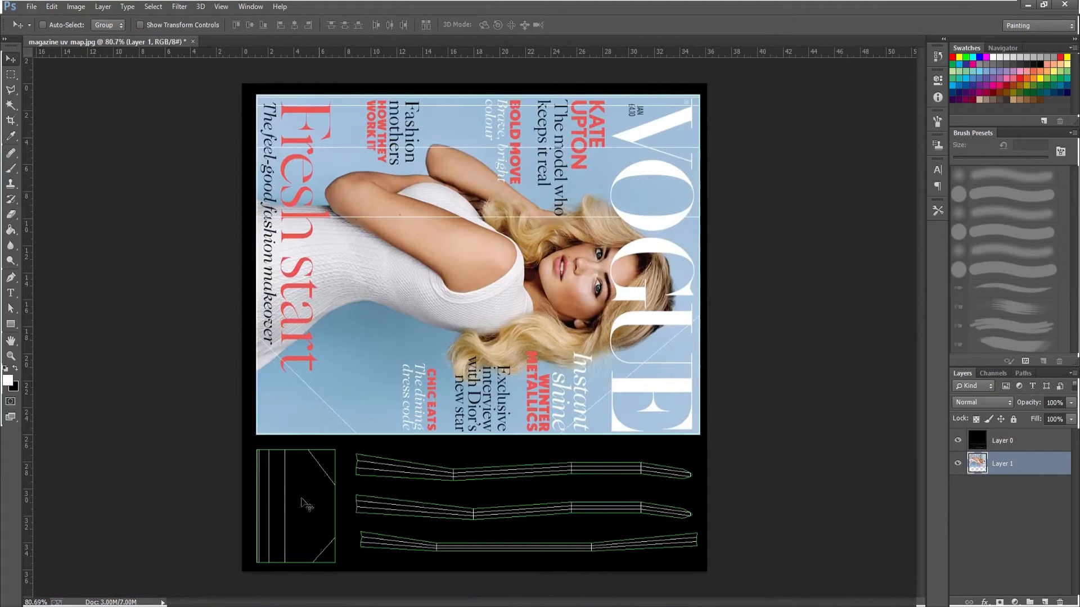
Sample the cover's blue background and draw a filled rectangle of about 192 × 255 px over the small shell below the cover.
click(10, 136)
click(343, 415)
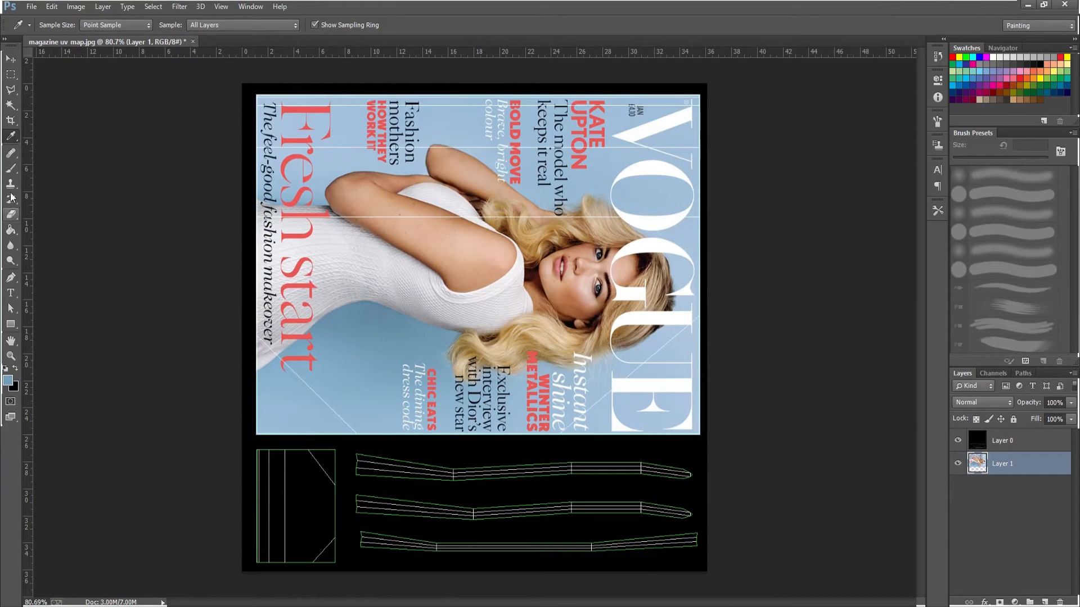
click(10, 324)
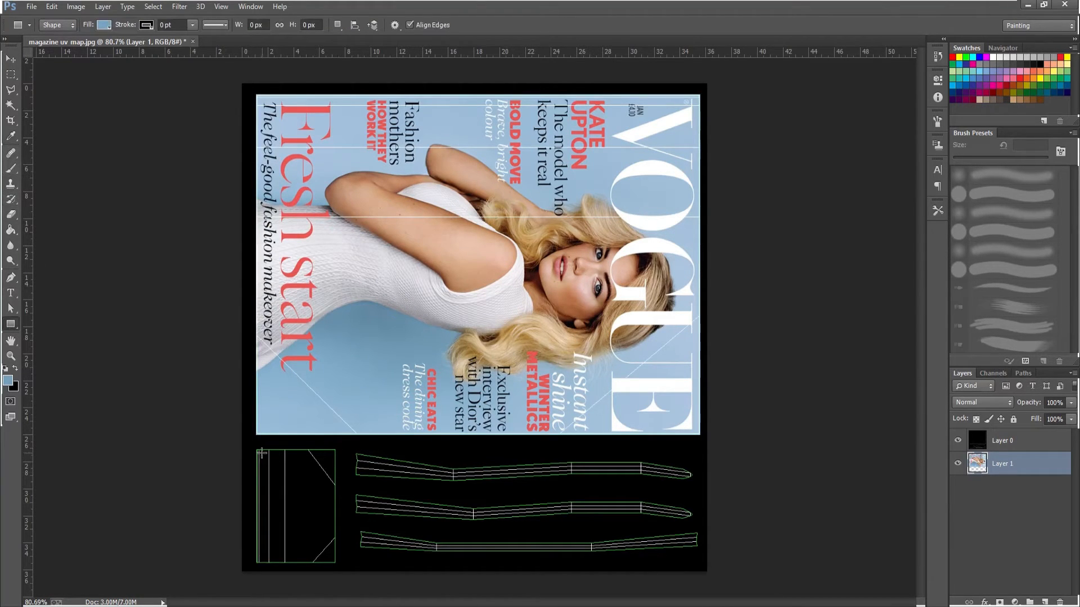
drag(253, 447, 339, 568)
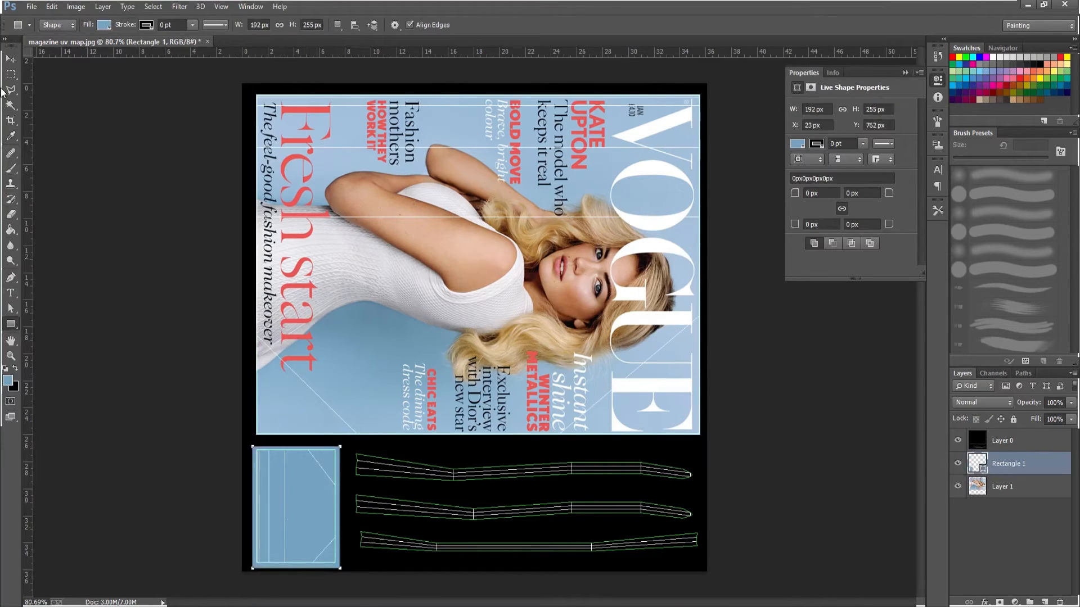
click(10, 58)
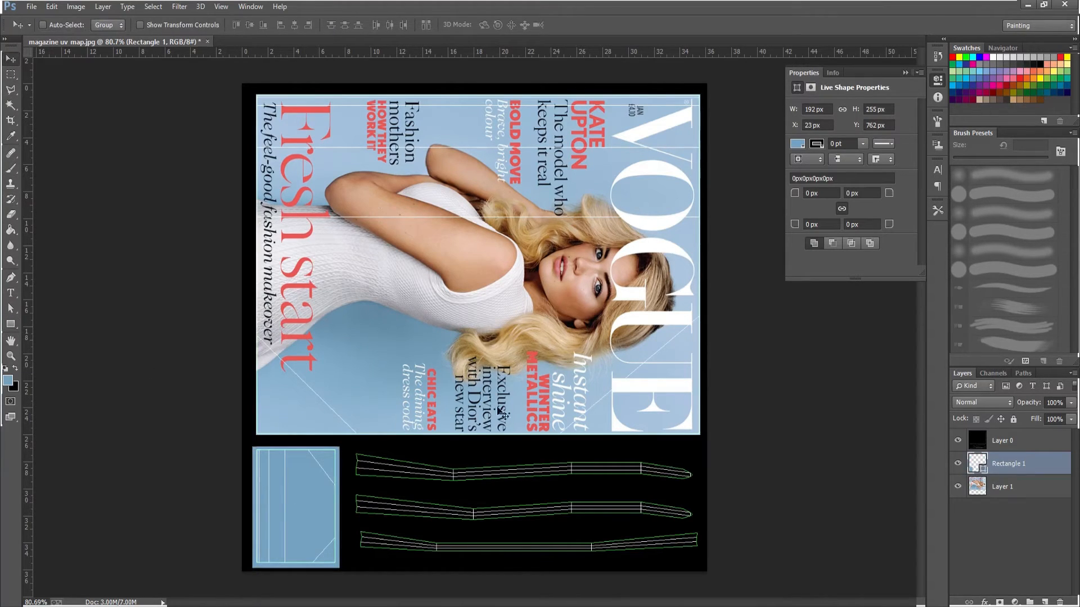
click(905, 73)
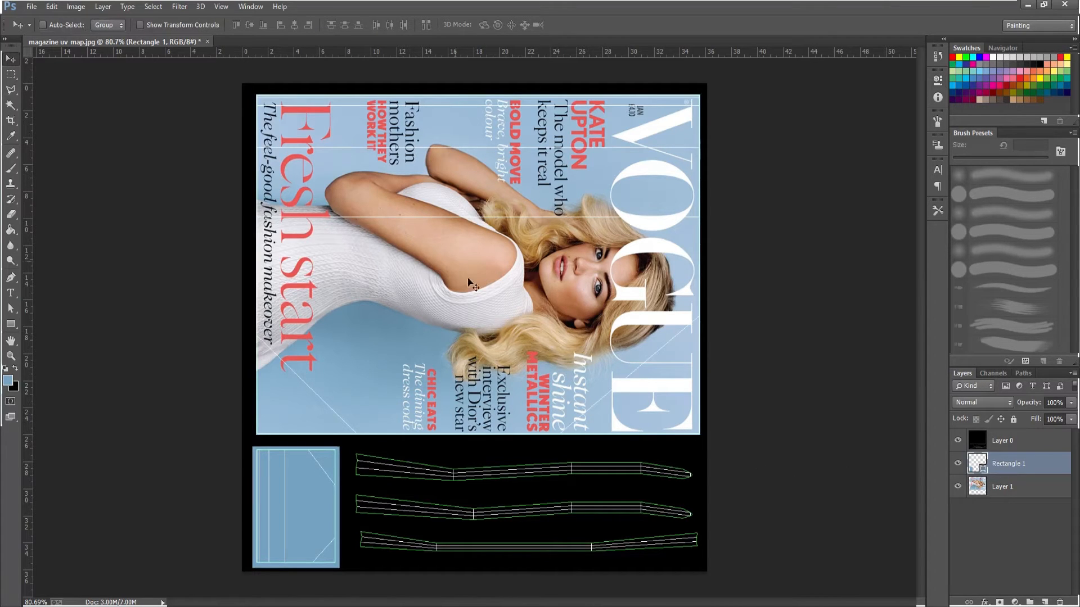
Save the document in Photoshop format as magazine uv map.psd in the textures folder, with Maximize Compatibility enabled.
alt+scroll(555, 535, up, 5)
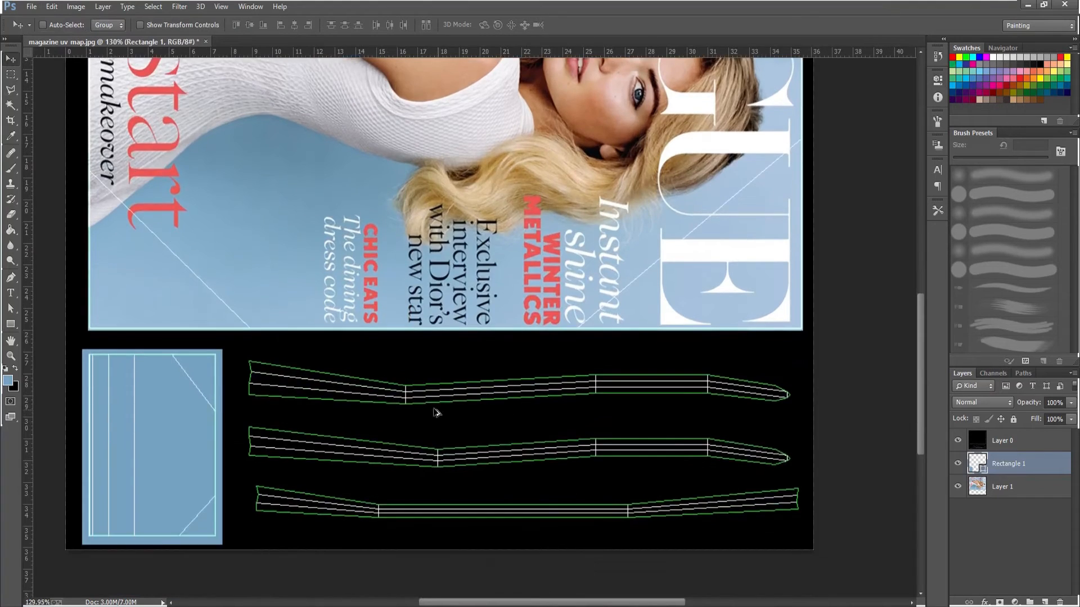
alt+scroll(437, 413, down, 3)
alt+scroll(535, 492, up, 1)
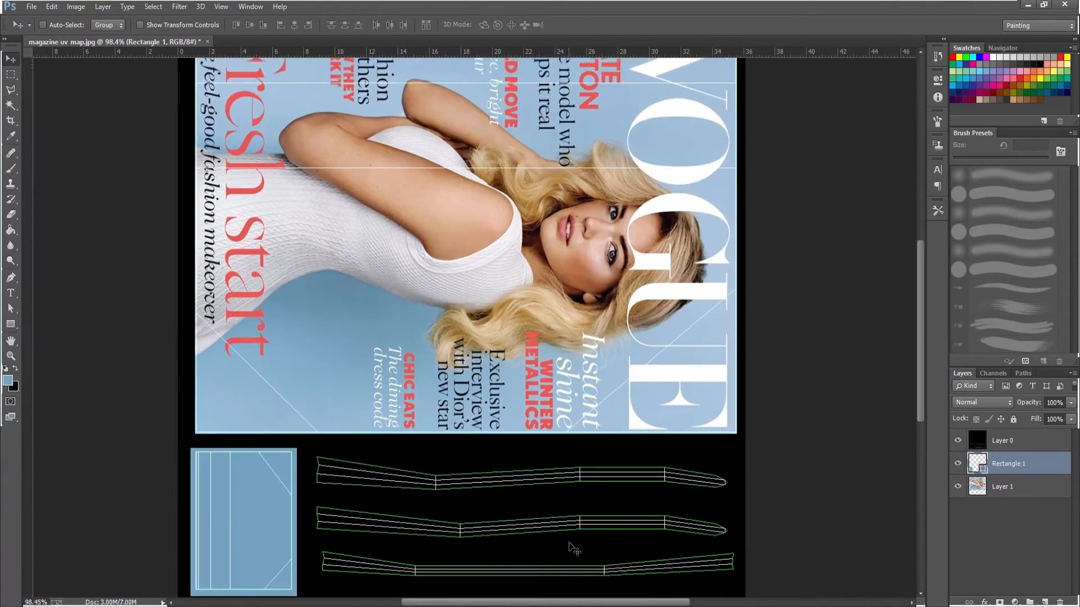
alt+scroll(567, 442, up, 2)
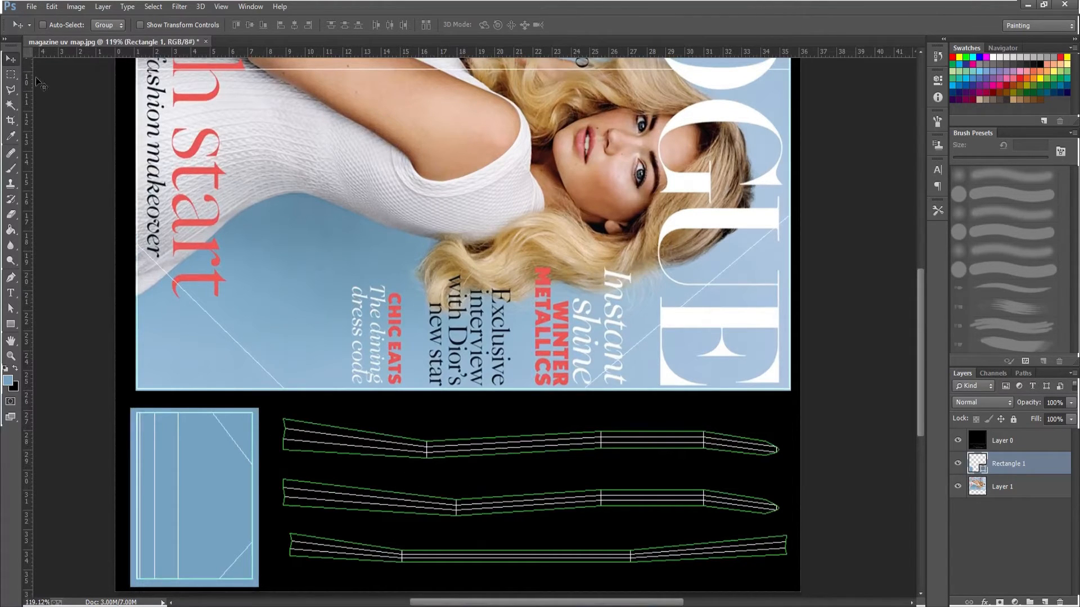
key(ctrl+shift+s)
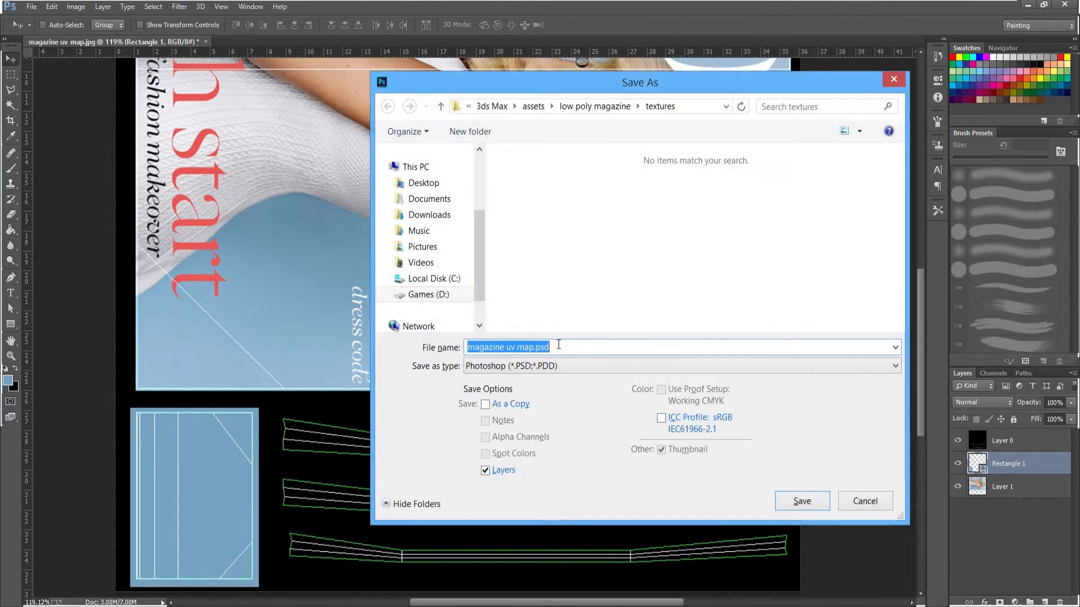
click(801, 499)
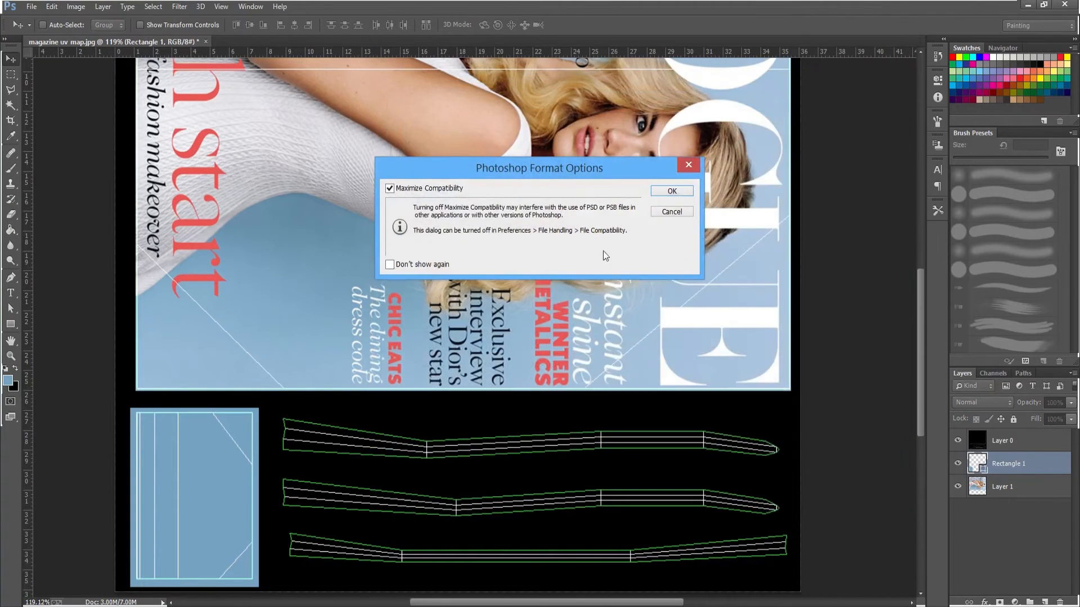
click(665, 193)
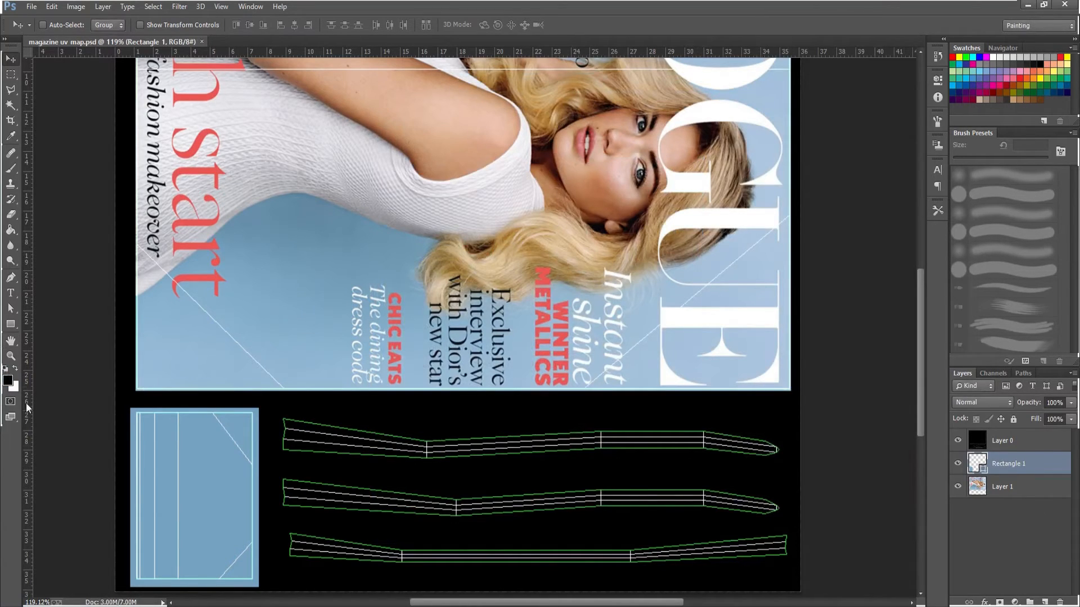
Set the foreground color to light grey #e2e2e2.
click(8, 380)
drag(773, 181, 742, 142)
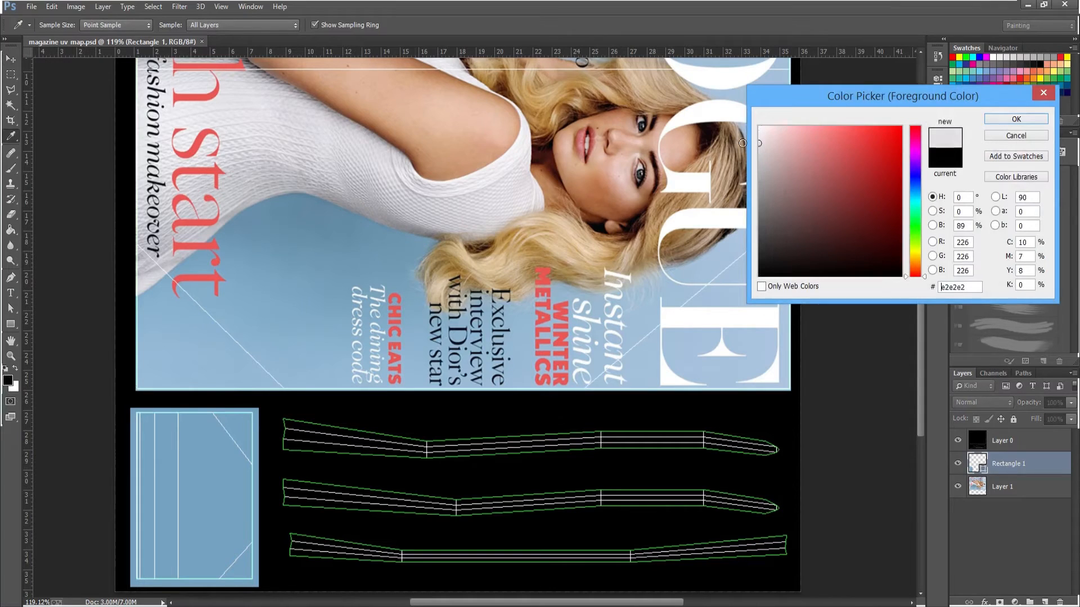
click(1016, 119)
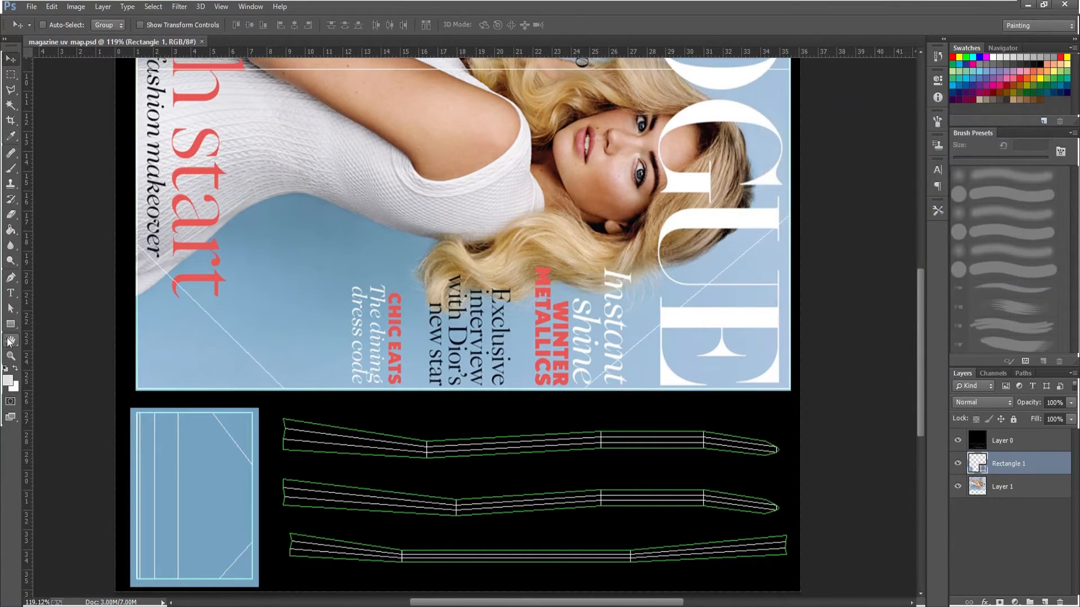
Draw a rectangle of about 752 × 80 px over the uppermost page-edge strip and set its fill to light grey #e0e0e0.
key(u)
drag(280, 413, 783, 468)
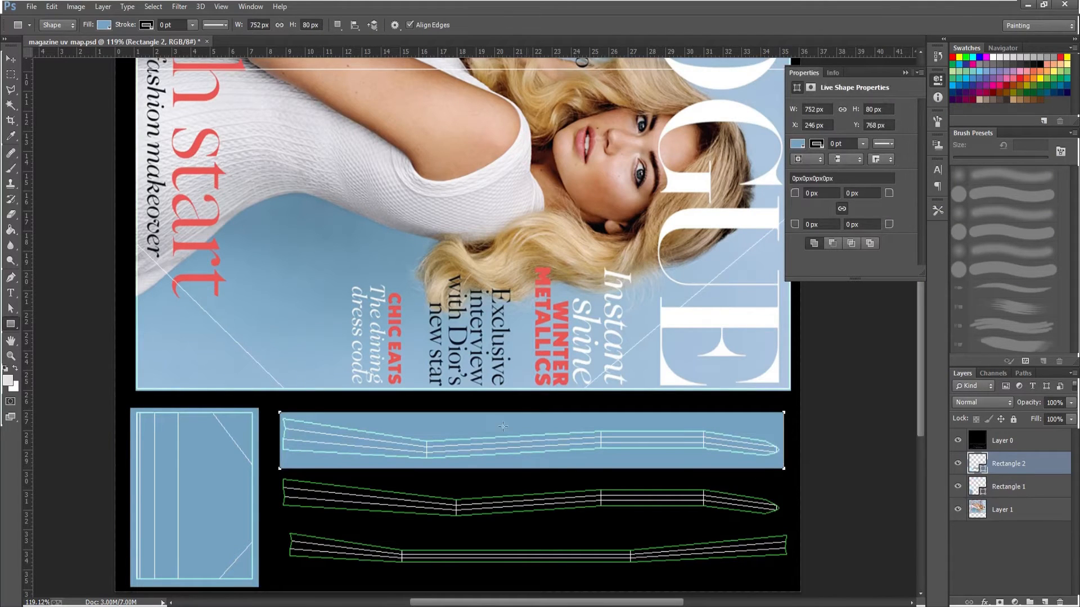
double_click(980, 465)
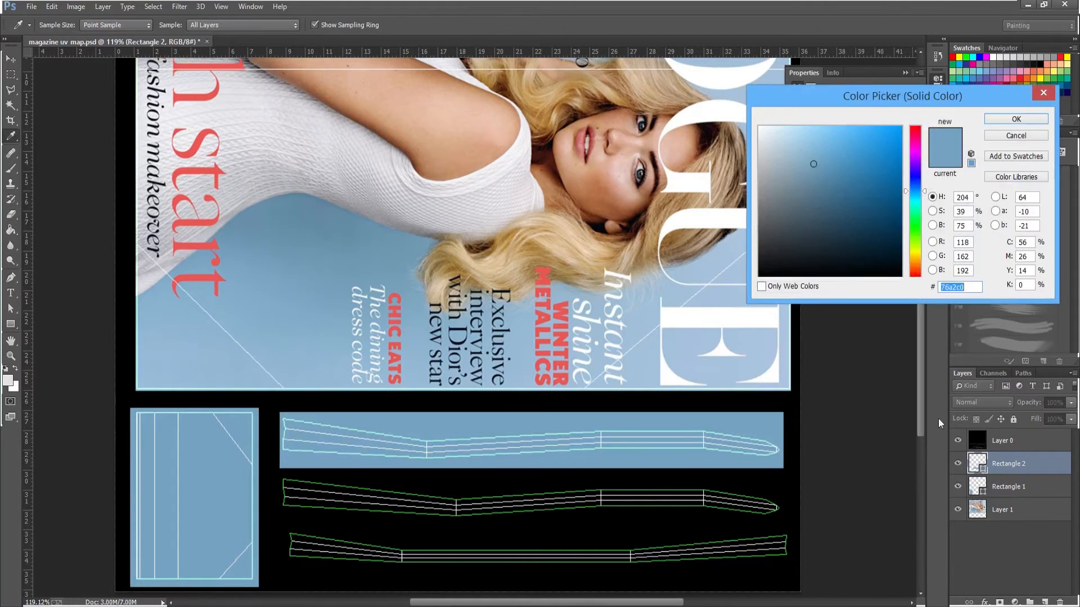
drag(810, 182, 752, 143)
click(1016, 119)
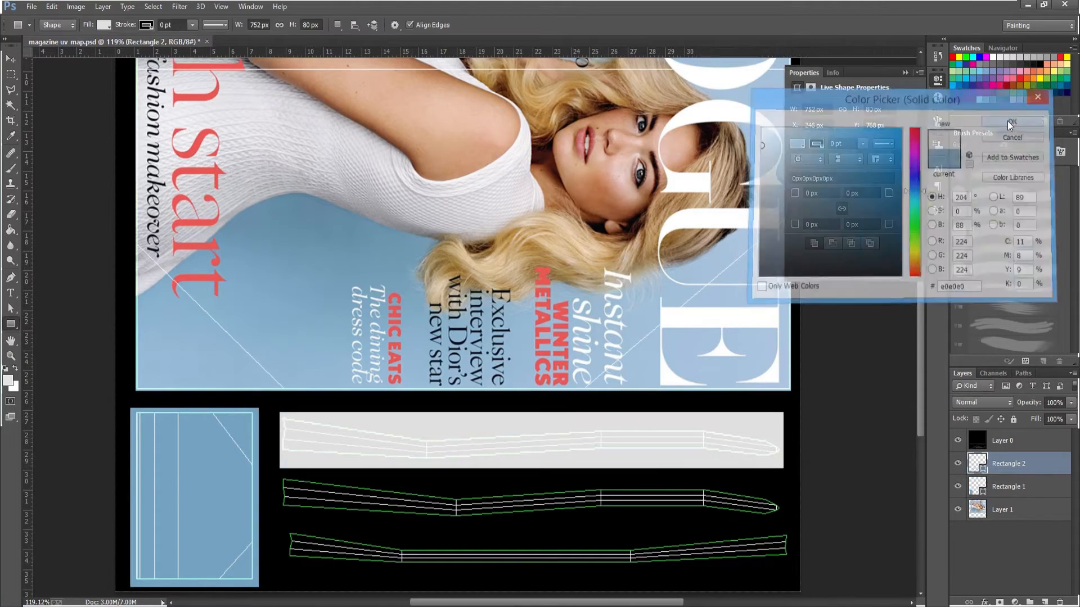
click(11, 59)
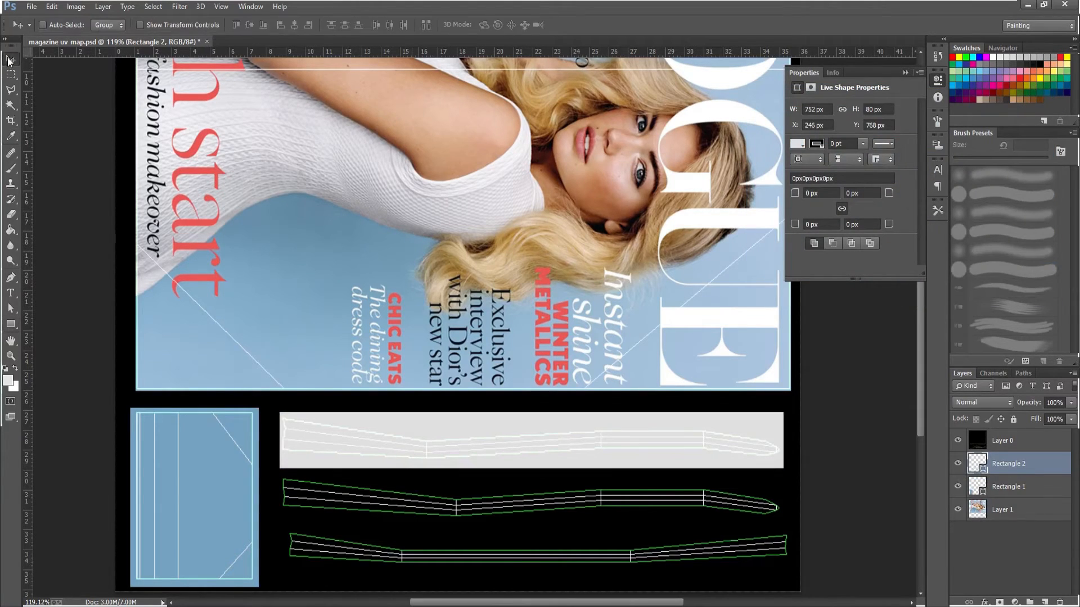
Rasterize the grey strip rectangle and apply Add Noise at 324.72% with uniform, monochromatic distribution.
click(184, 7)
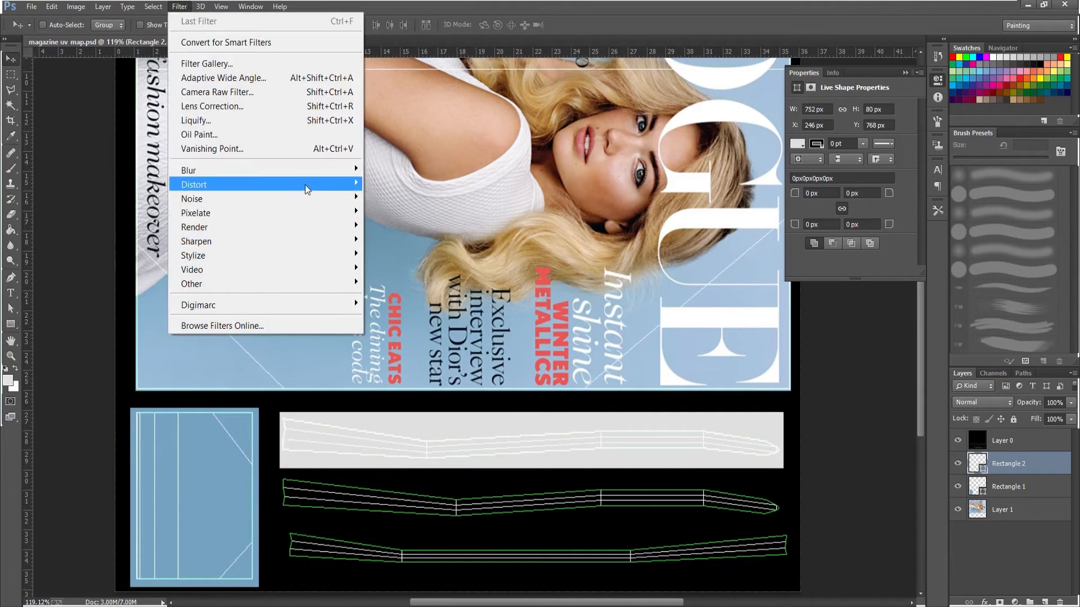
mouse_move(310, 198)
click(390, 199)
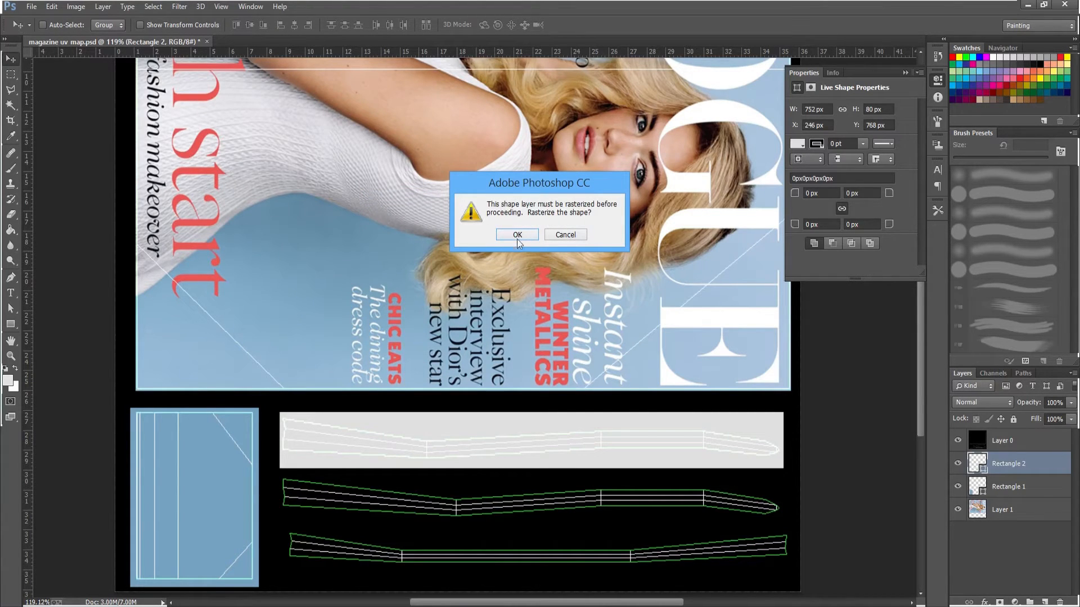
click(516, 235)
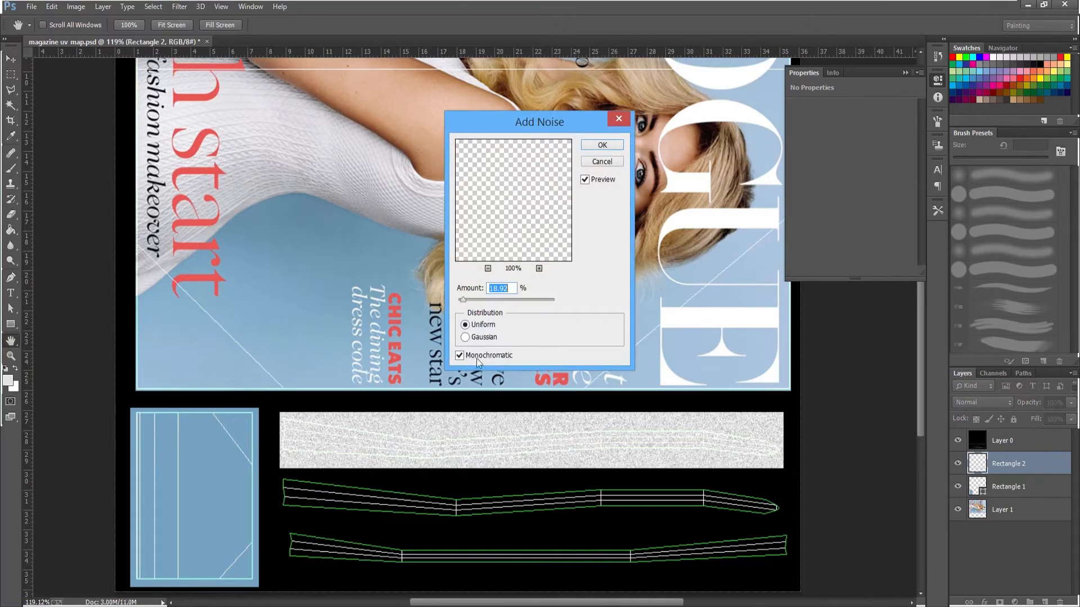
click(459, 356)
click(460, 356)
drag(463, 300, 487, 298)
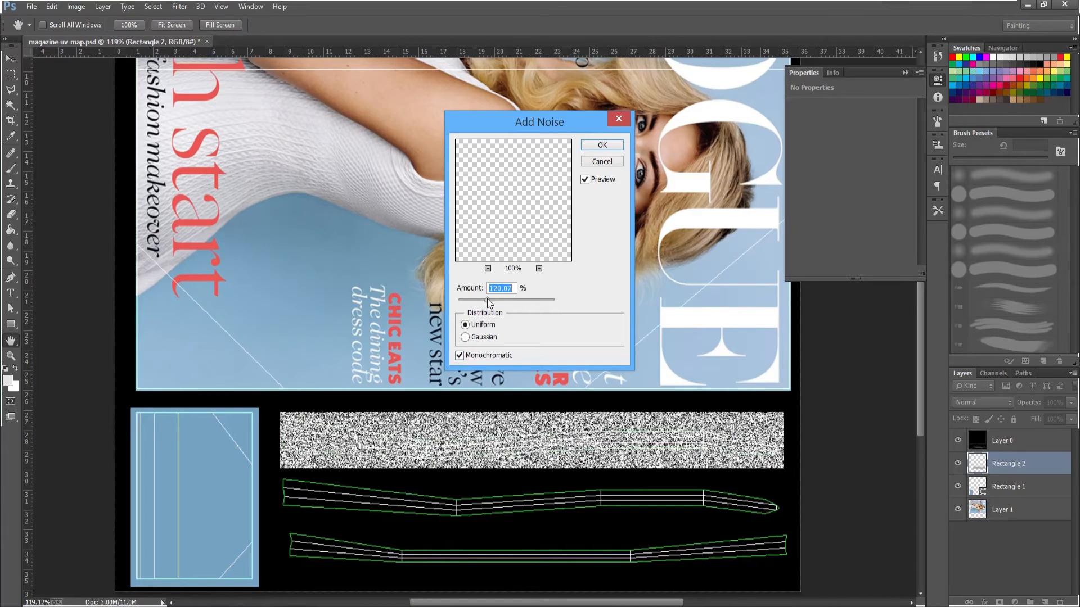
drag(487, 299, 536, 299)
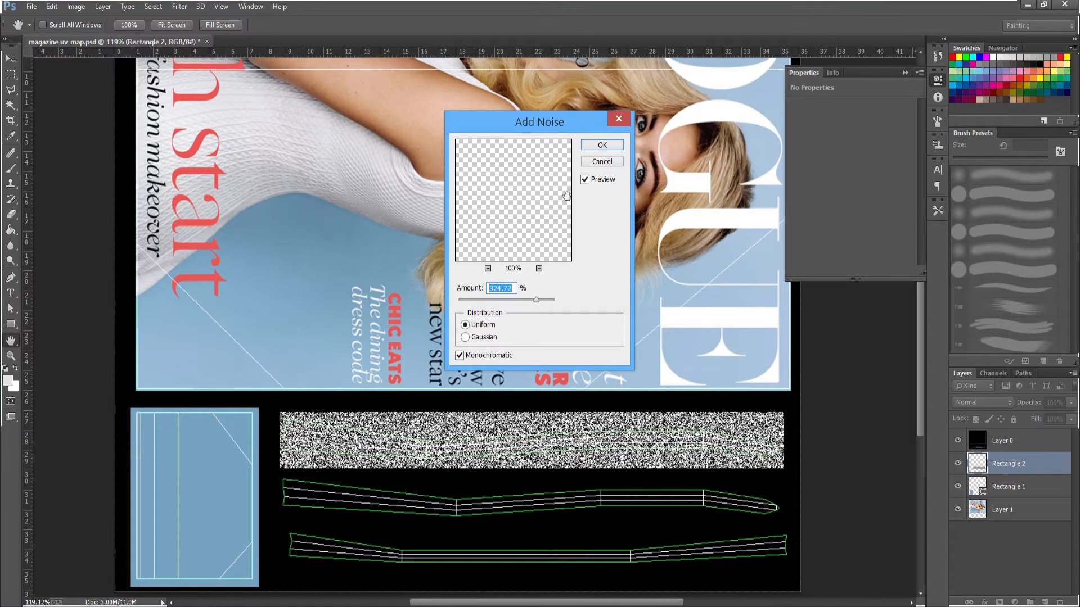
click(602, 145)
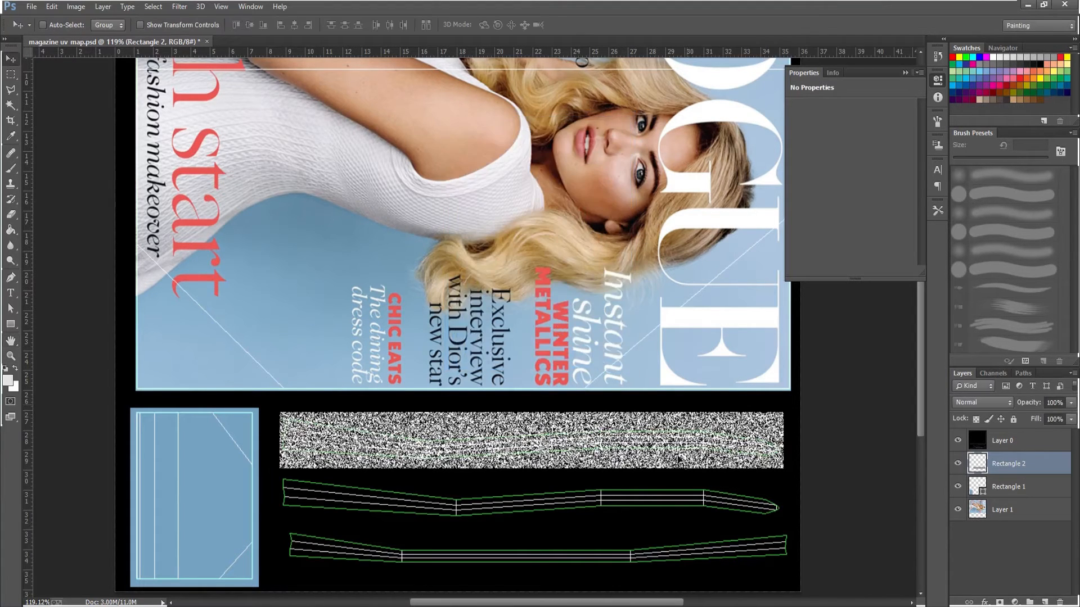
key(v)
Apply a Motion Blur to the noise strip with an angle of 0° and a distance of 19 pixels.
alt+scroll(557, 493, up, 5)
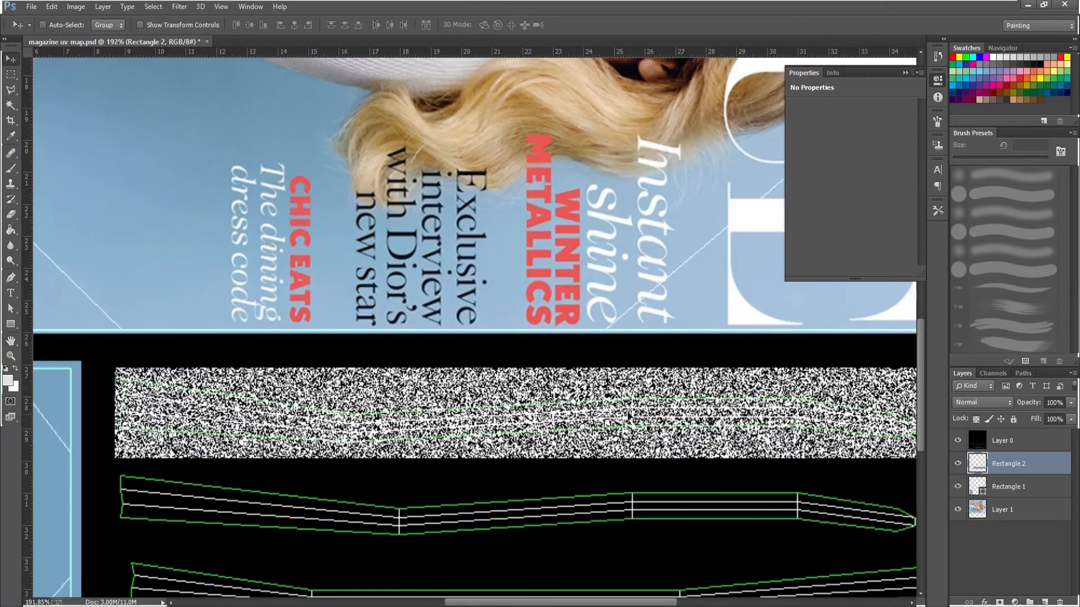
alt+scroll(428, 436, down, 2)
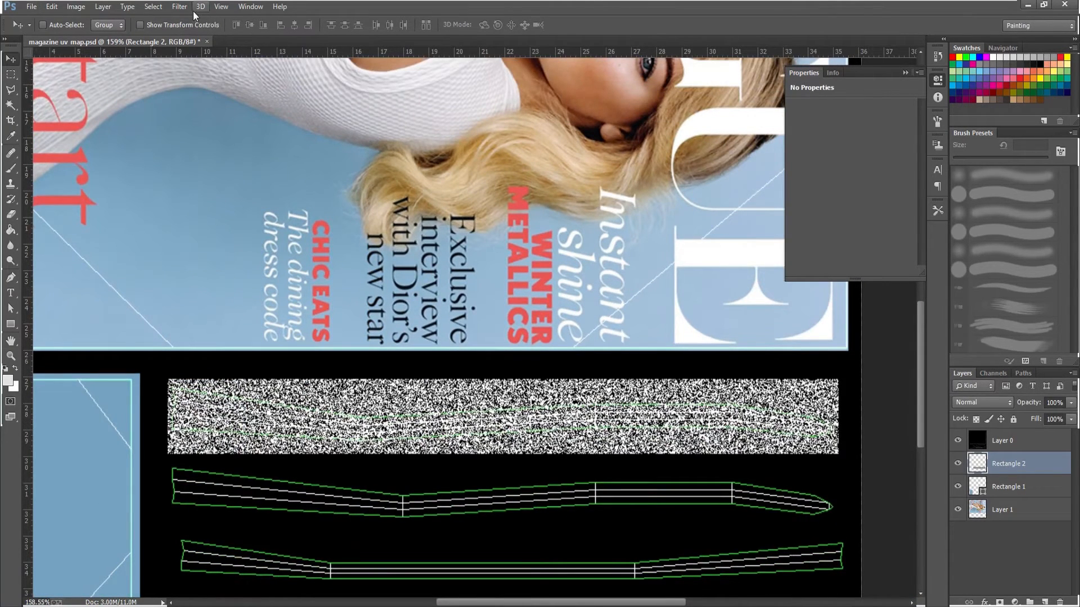
click(174, 9)
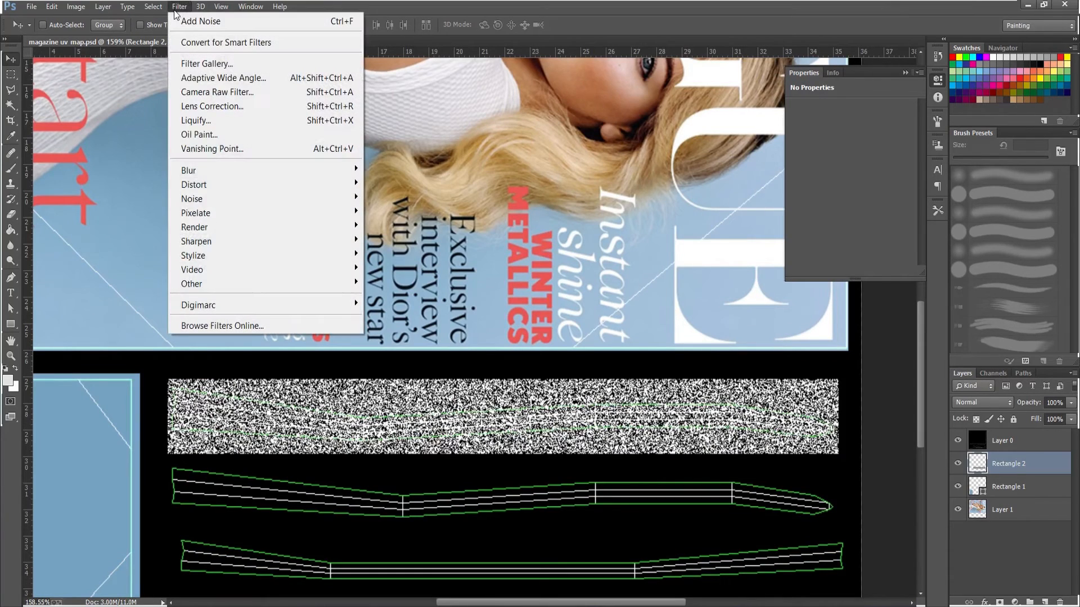
mouse_move(326, 166)
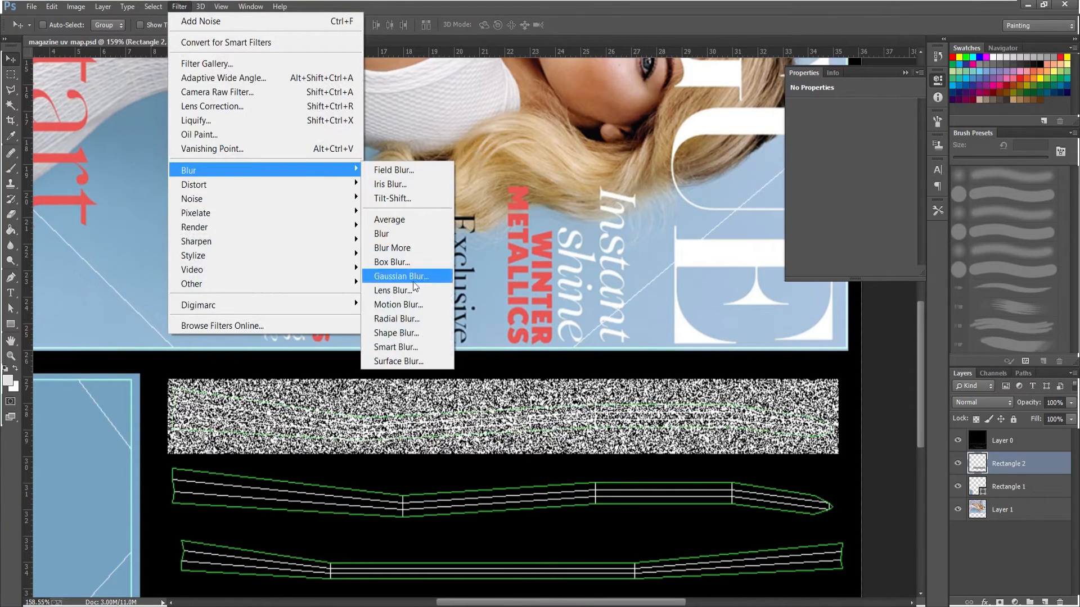
click(410, 305)
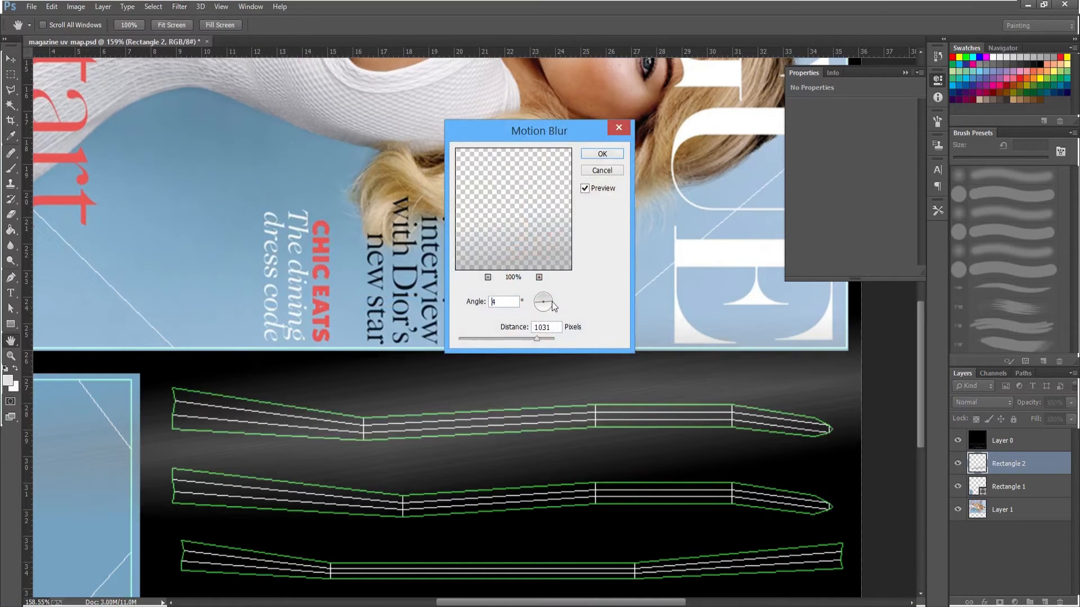
drag(552, 302, 555, 304)
drag(541, 339, 468, 337)
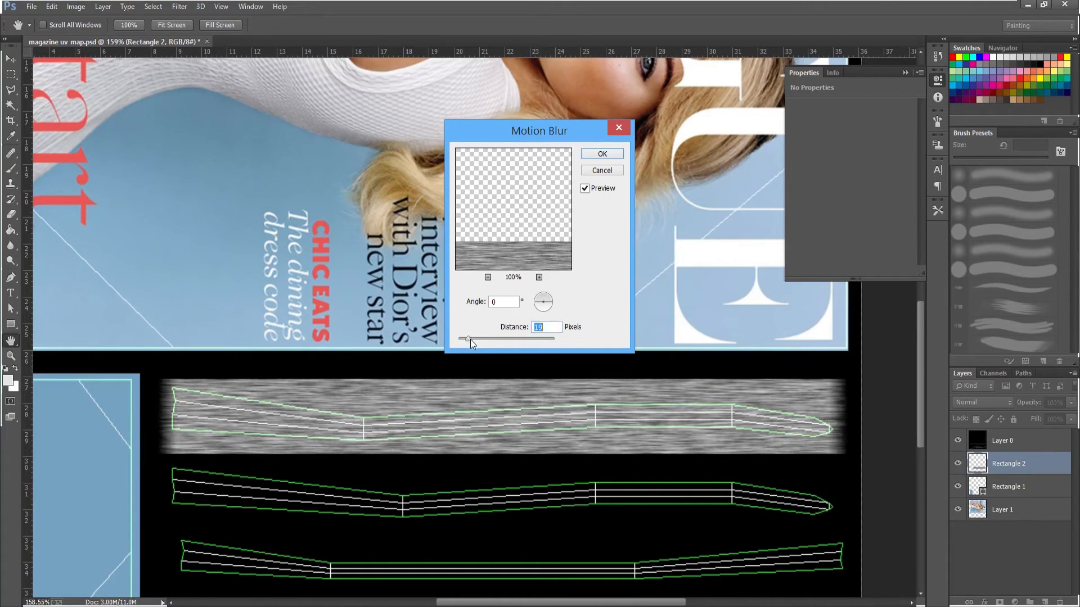
click(601, 154)
key(v)
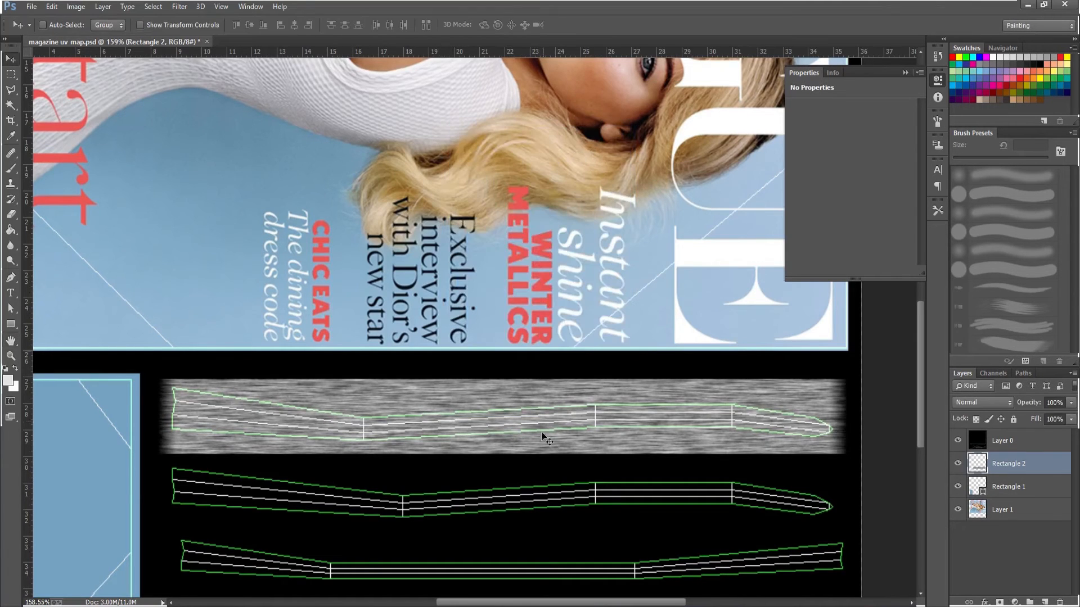
Increase the streaked strip's contrast with Levels, setting the white input to 184 and raising the black input slightly.
alt+scroll(446, 447, up, 1)
alt+scroll(446, 442, up, 2)
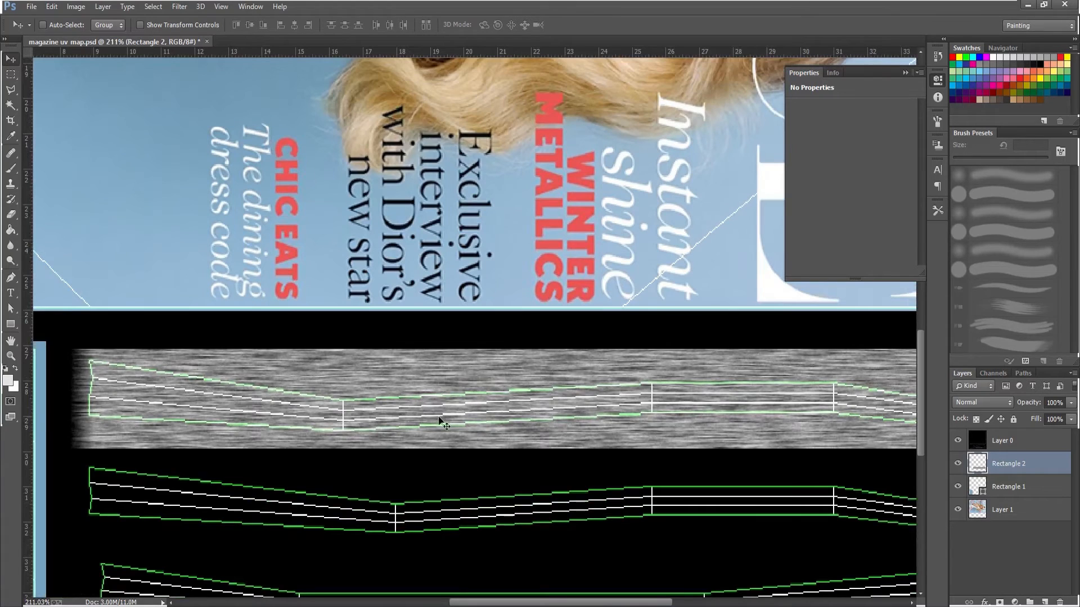
click(76, 7)
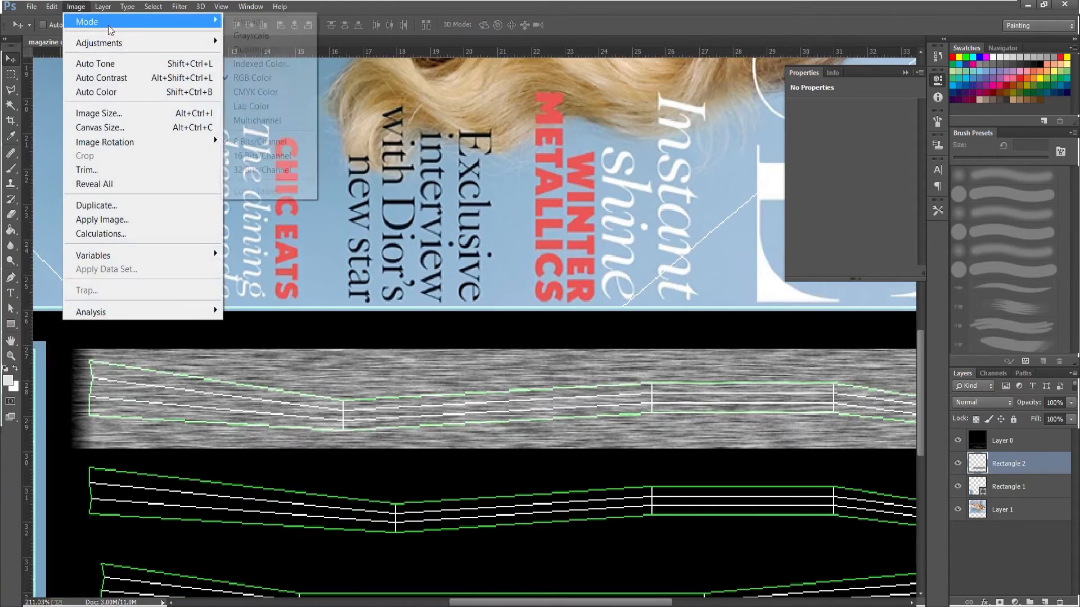
mouse_move(114, 43)
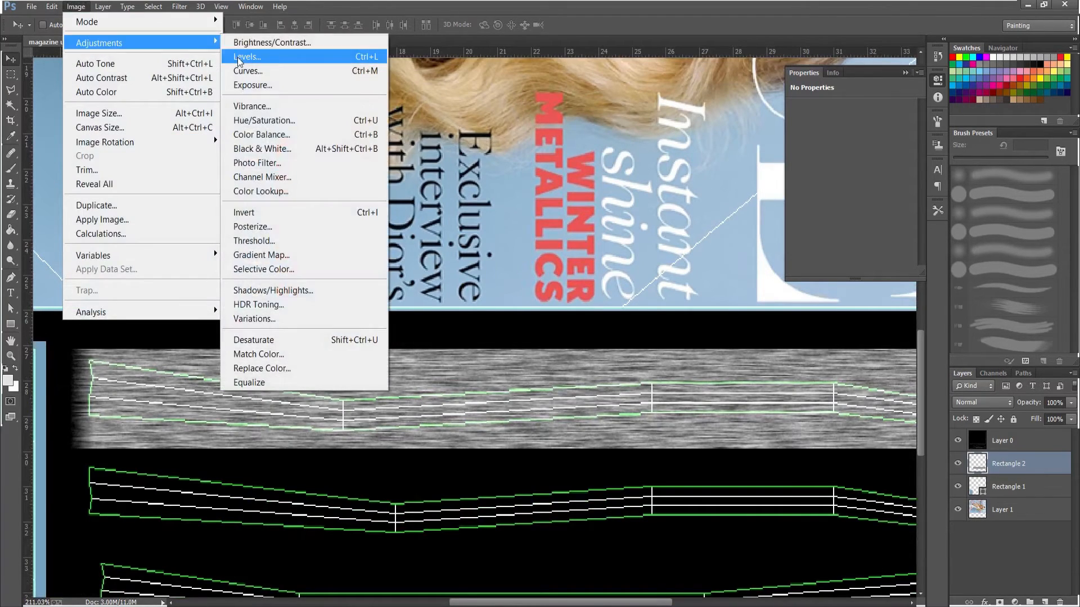
click(239, 54)
drag(195, 180, 155, 186)
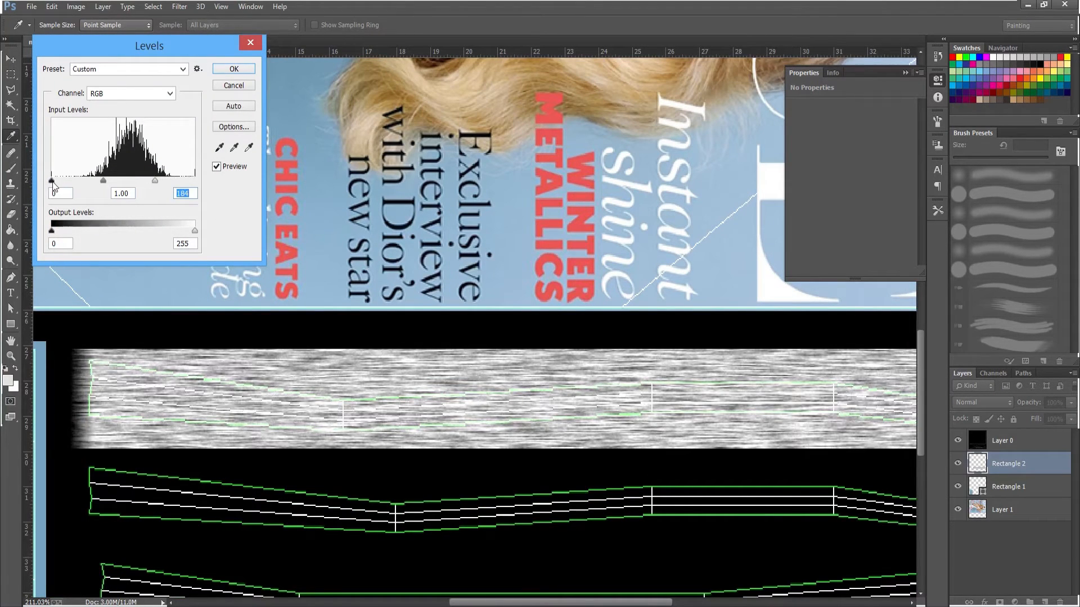
mouse_move(65, 183)
mouse_down()
mouse_move(81, 186)
mouse_move(68, 189)
mouse_up()
click(228, 73)
alt+scroll(394, 408, down, 7)
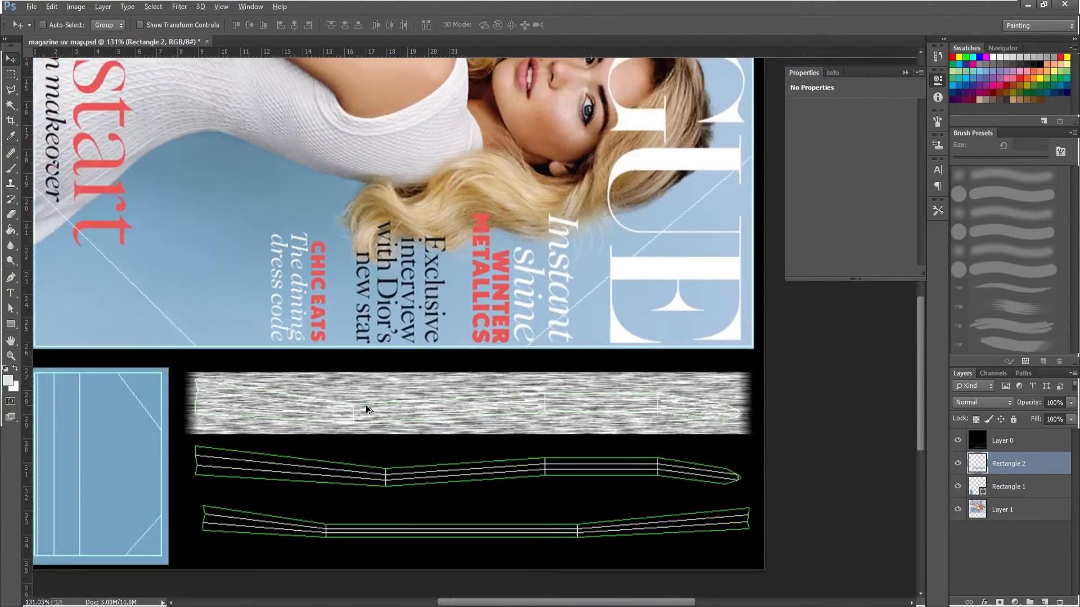
Check the noise-streaked strip up close and hide its layer, Rectangle 2.
alt+scroll(398, 390, up, 6)
alt+scroll(399, 390, up, 2)
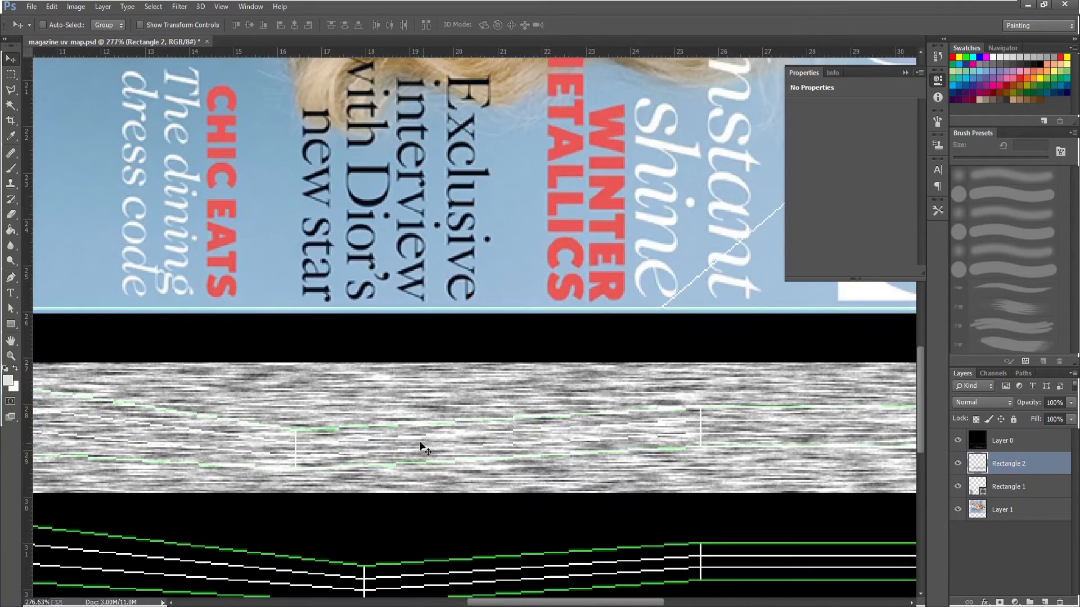
alt+scroll(538, 437, down, 4)
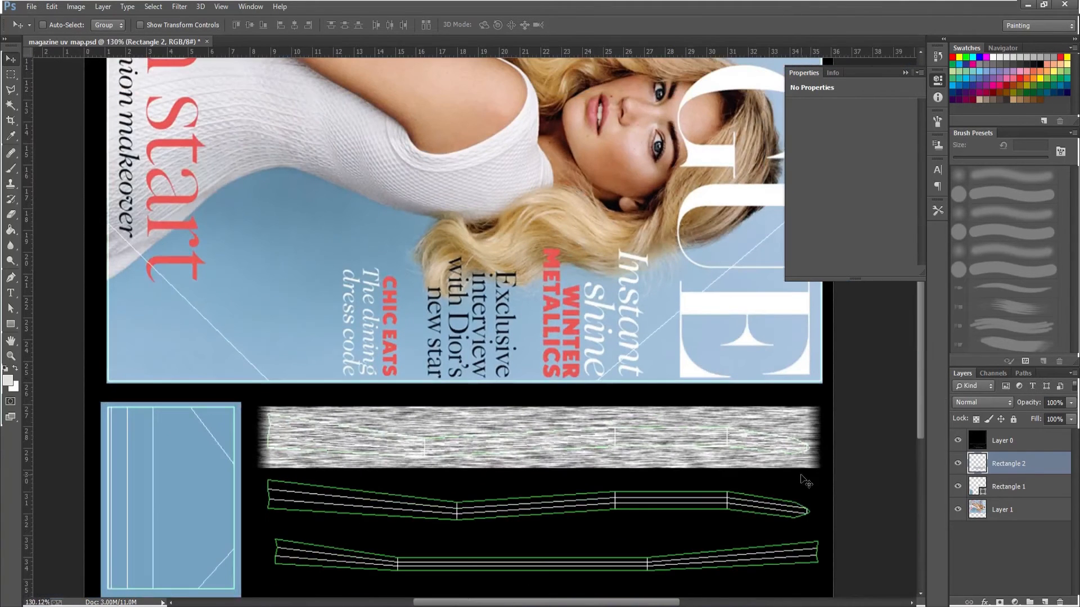
click(958, 464)
Draw a rectangle of about 770 × 94 px over the uppermost page-edge strip and set its fill to light grey #d8d8d8.
alt+scroll(646, 439, down, 2)
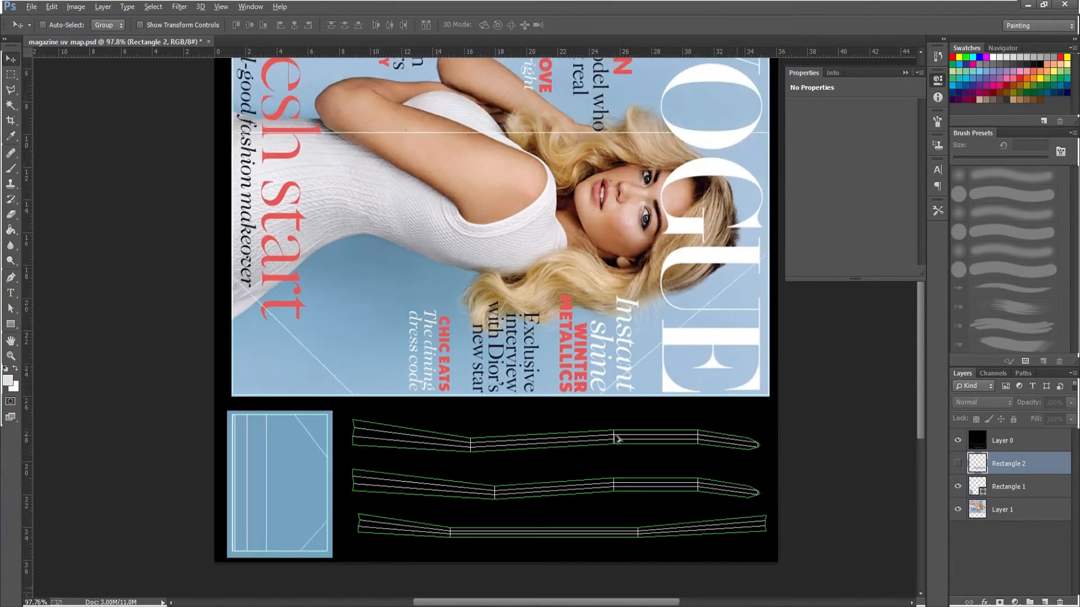
click(10, 324)
drag(345, 407, 770, 460)
double_click(977, 462)
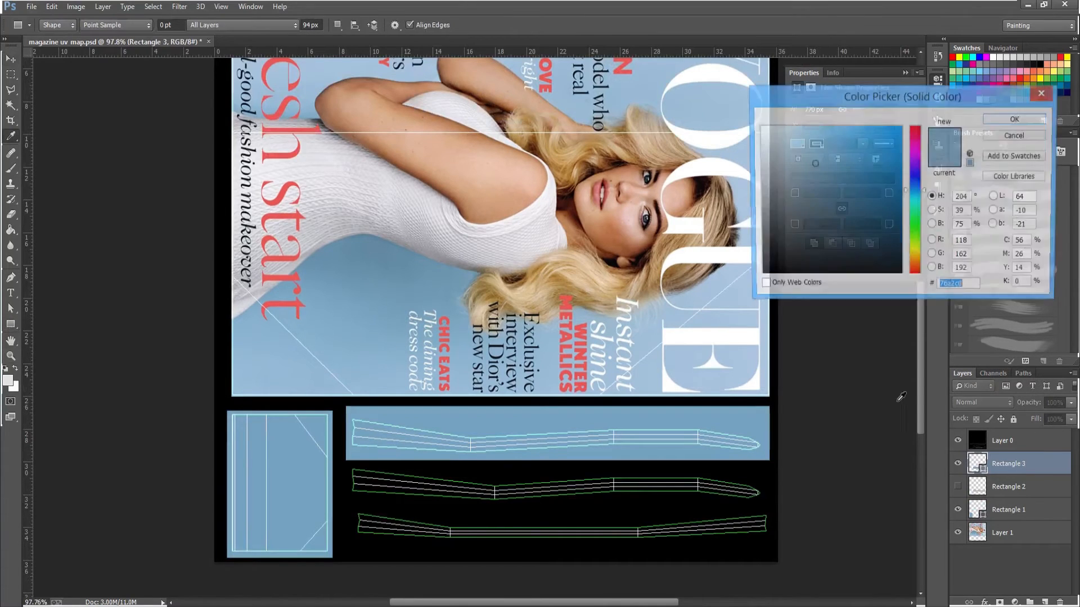
drag(752, 146, 753, 147)
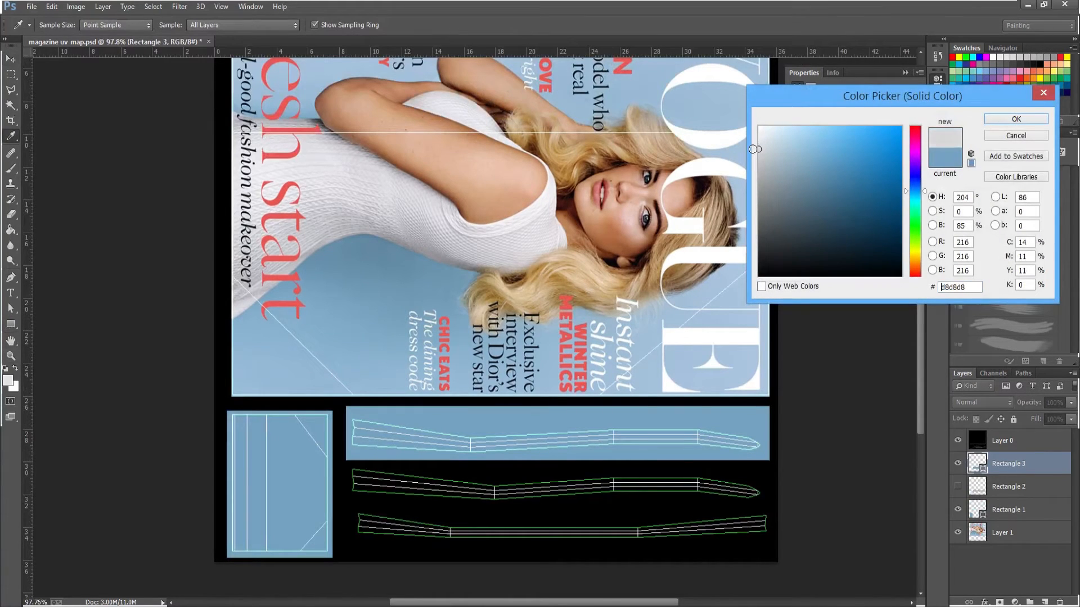
click(1016, 118)
Rotate the new grey rectangle by -90° so that it stands upright.
click(12, 61)
key(ctrl+t)
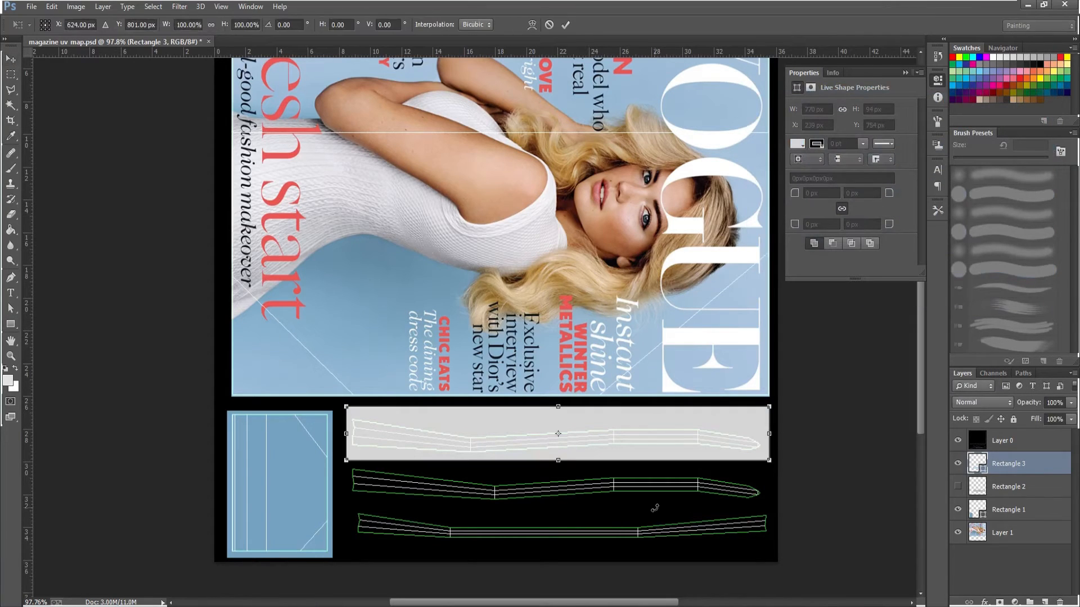
shift+drag(654, 508, 523, 242)
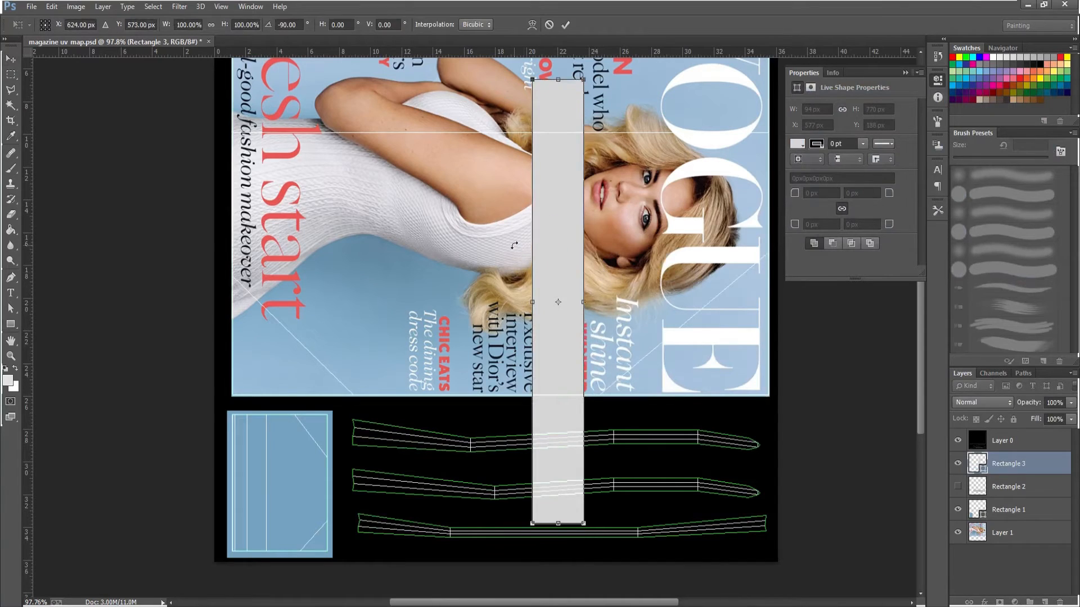
key(Return)
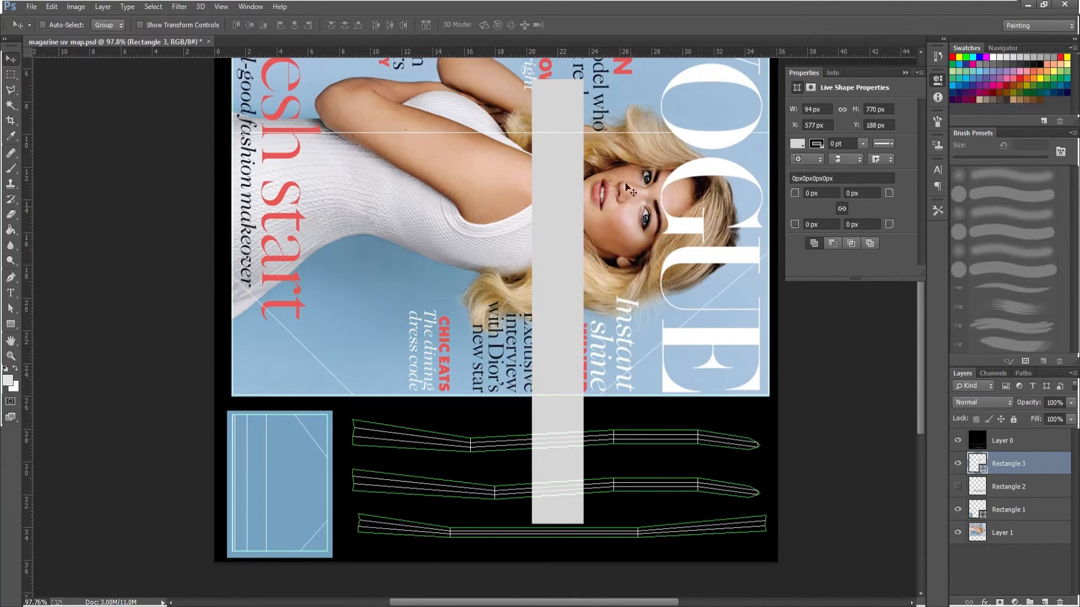
Make black the foreground colour, rasterize the upright rectangle and render Fibers on it with variance 14 and strength 63.
click(5, 369)
click(181, 7)
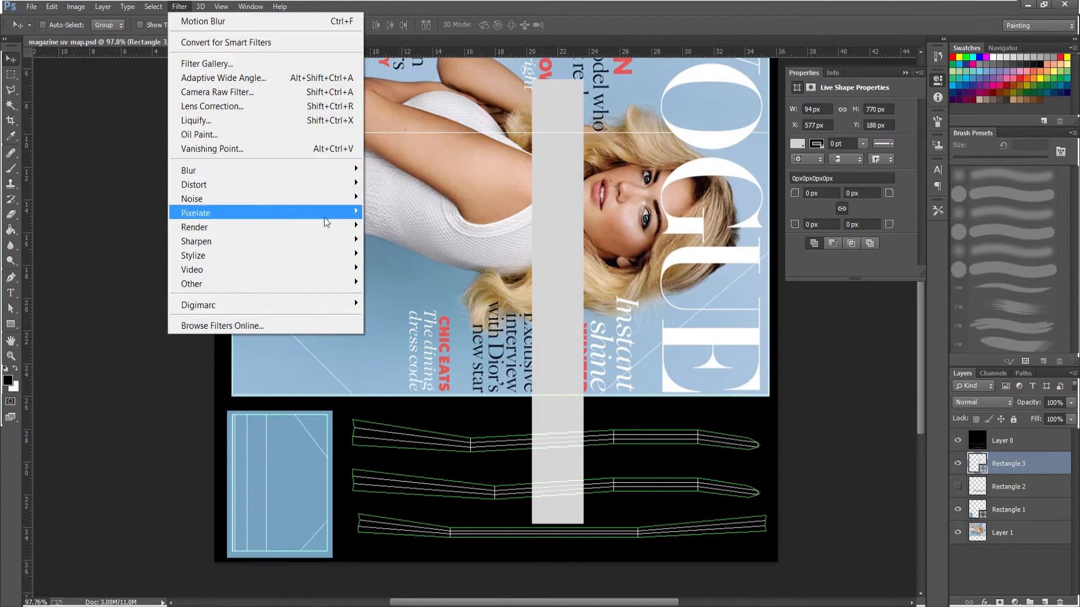
mouse_move(335, 230)
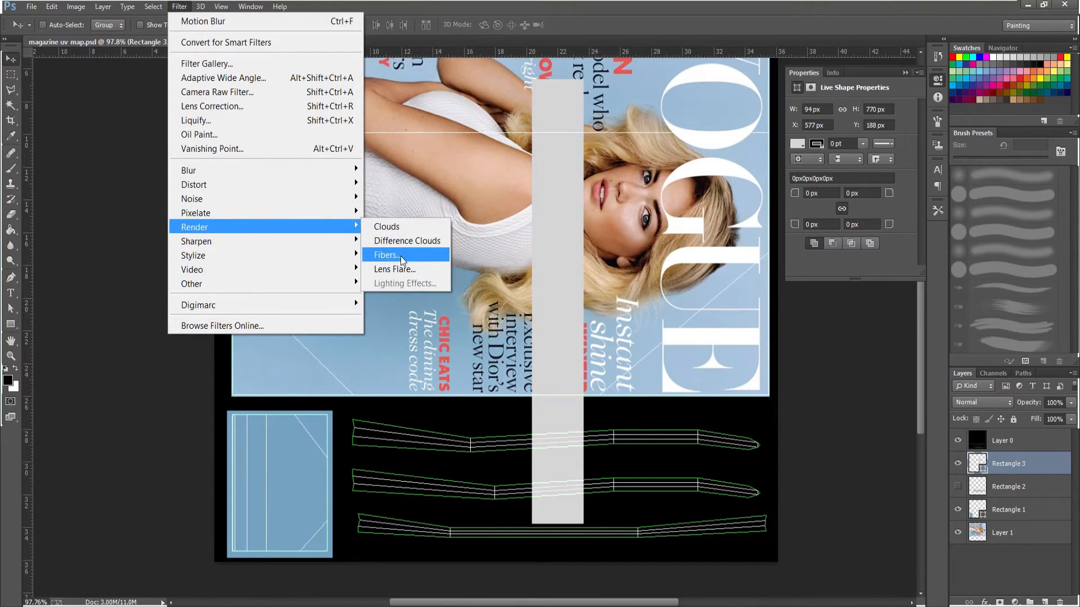
click(400, 255)
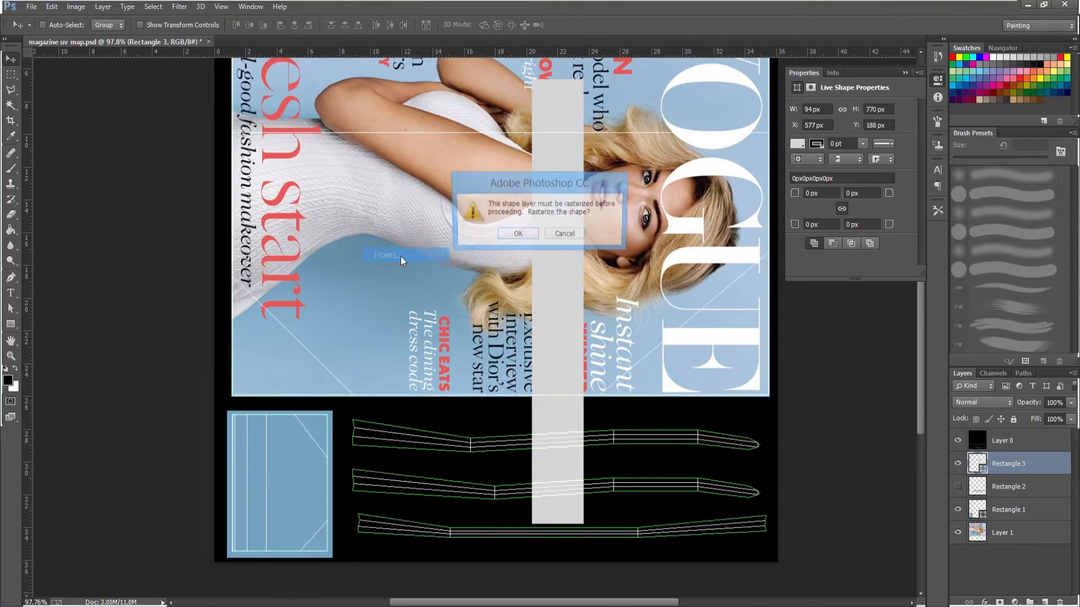
click(517, 235)
drag(568, 133, 303, 154)
drag(253, 223, 296, 380)
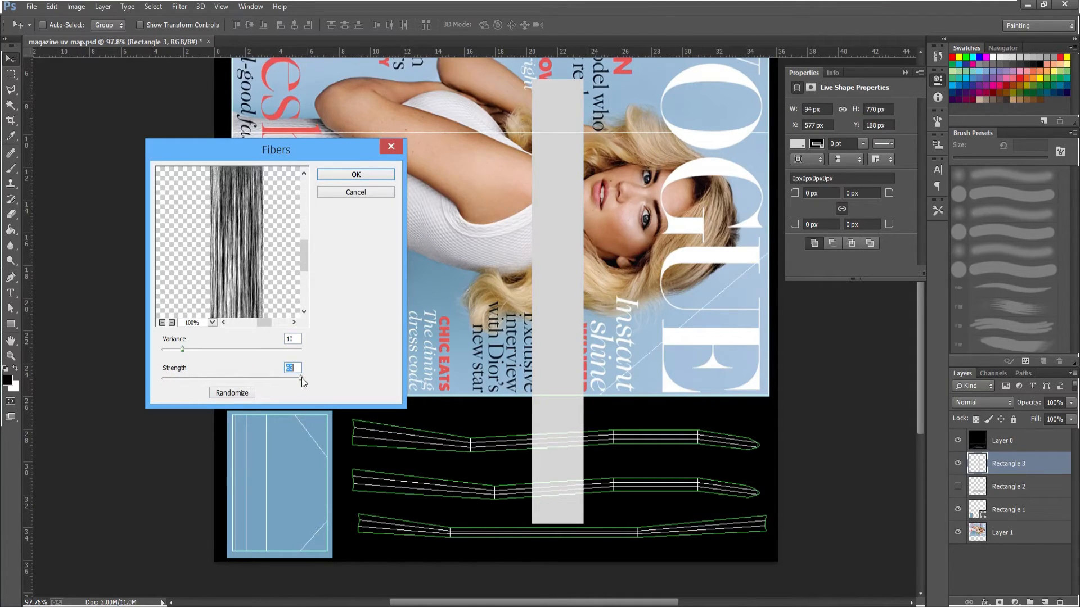
drag(305, 263, 305, 229)
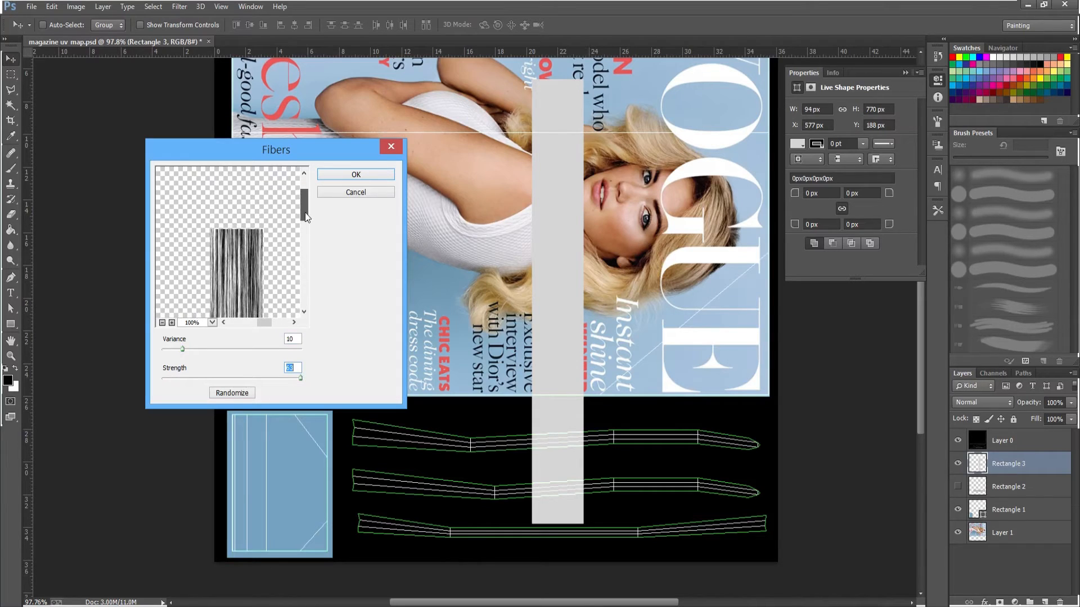
mouse_move(182, 349)
mouse_down()
mouse_move(225, 349)
mouse_move(192, 349)
mouse_up()
drag(303, 230, 307, 308)
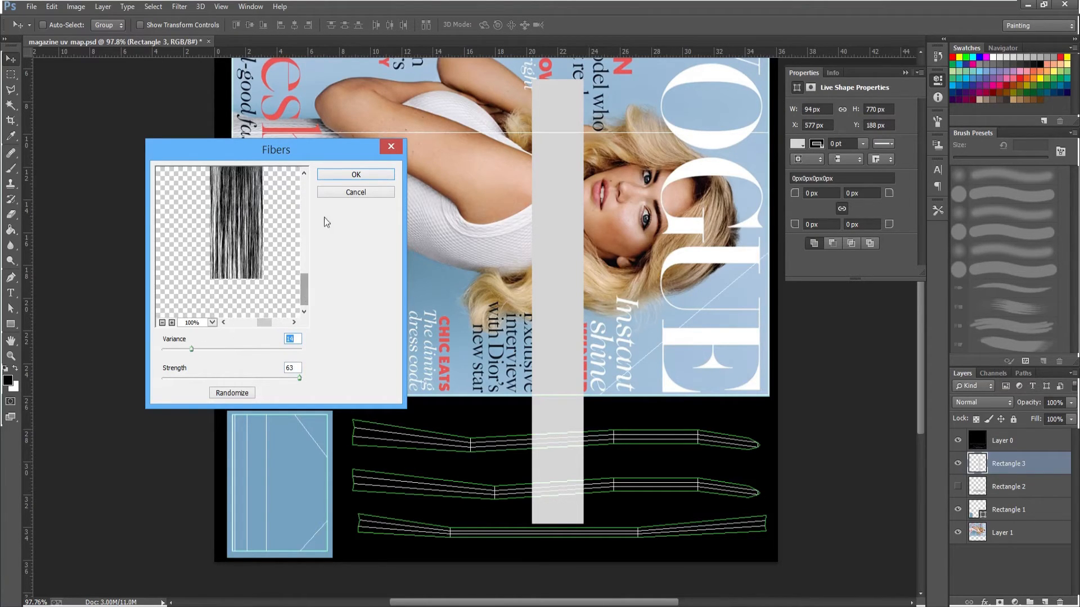
click(356, 175)
Lighten the fiber strip with Levels by raising the black output level to about 146.
alt+scroll(558, 356, up, 5)
alt+scroll(558, 356, down, 4)
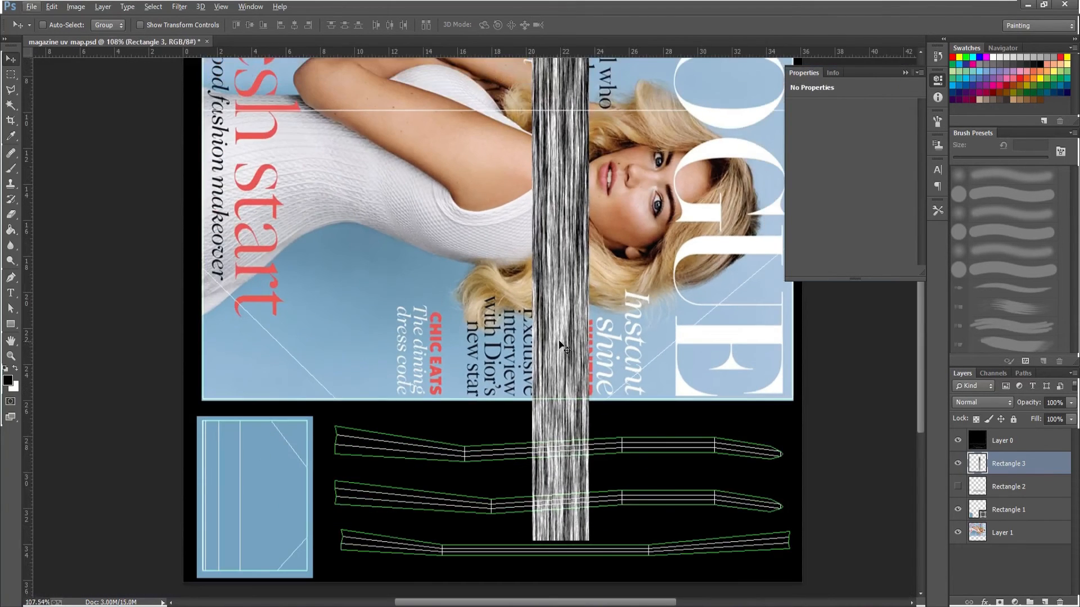
alt+scroll(566, 225, down, 2)
click(79, 6)
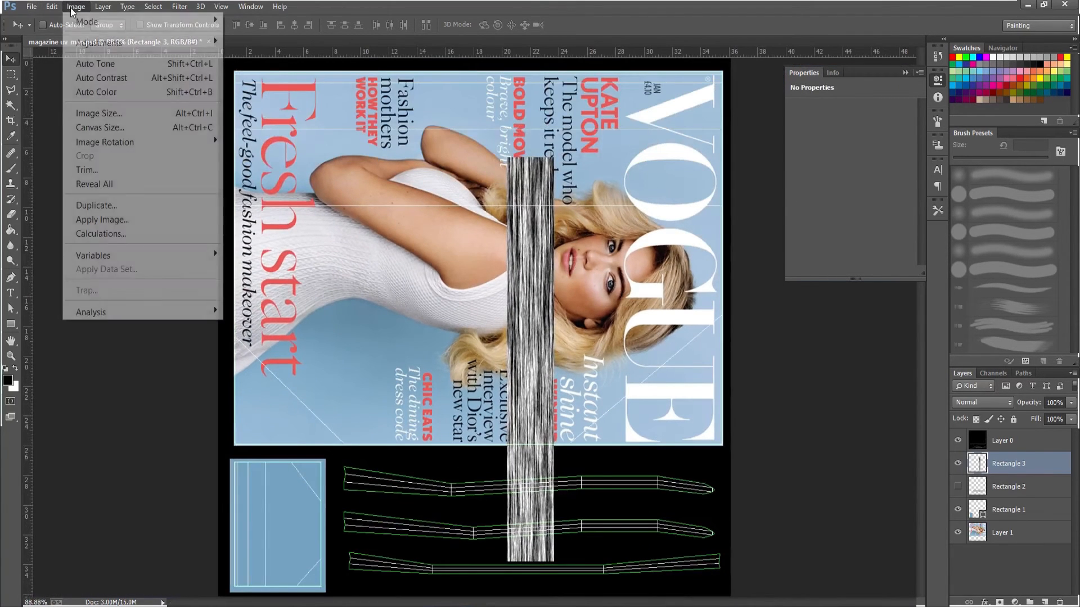
mouse_move(100, 43)
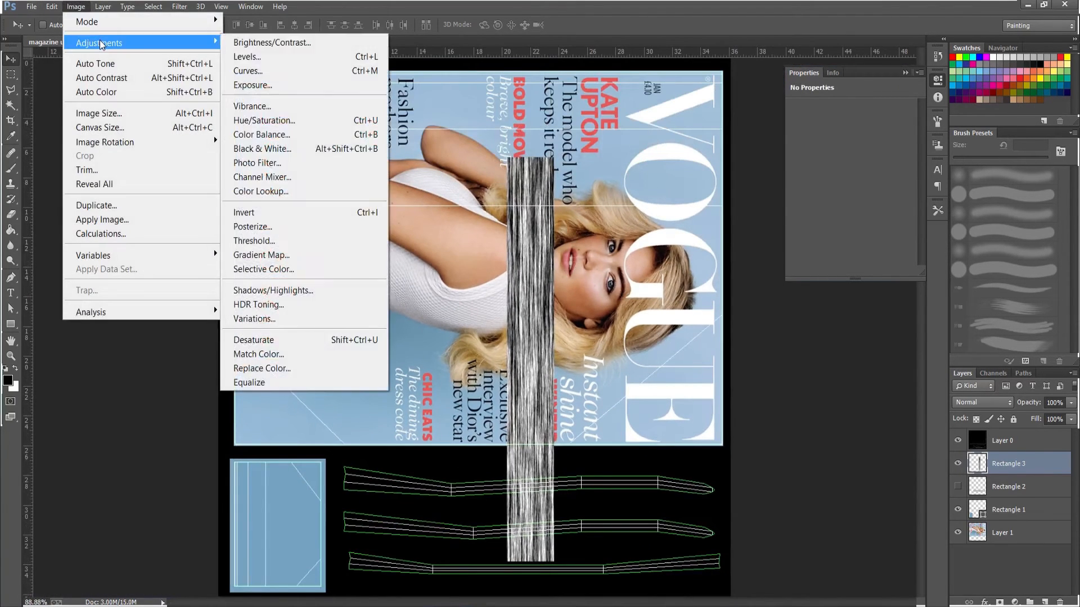
click(257, 57)
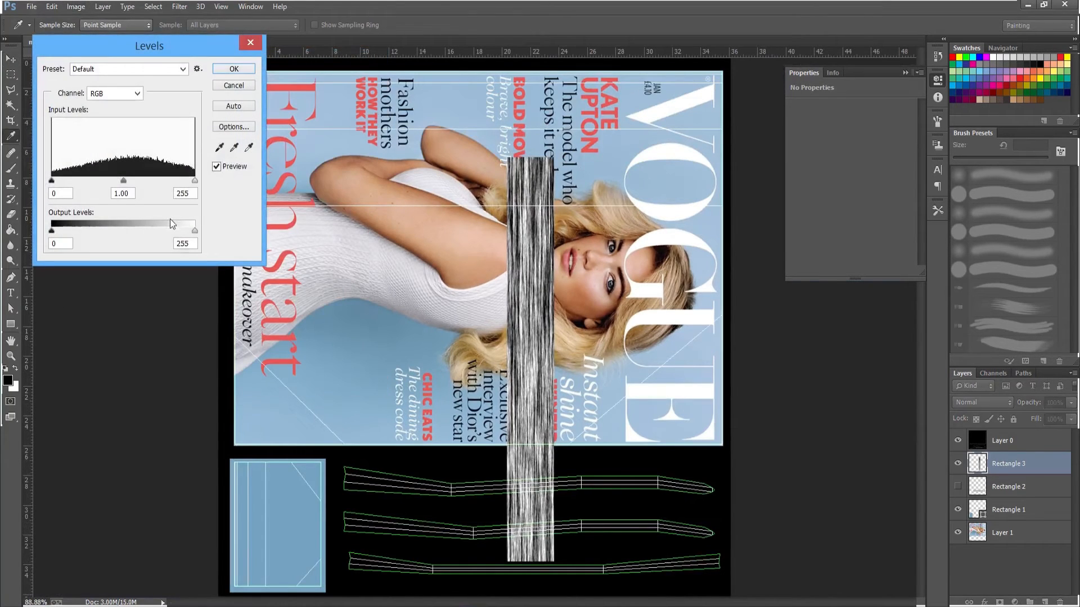
mouse_move(125, 181)
mouse_down()
mouse_move(67, 190)
mouse_move(130, 180)
mouse_move(119, 185)
mouse_up()
drag(52, 231, 107, 231)
drag(102, 229, 133, 232)
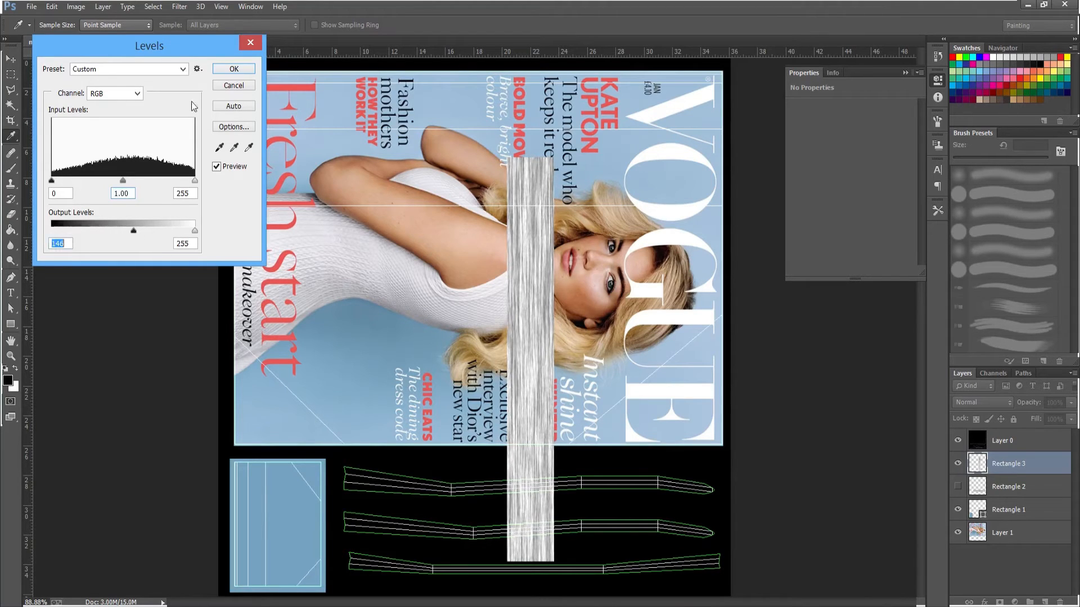
click(233, 68)
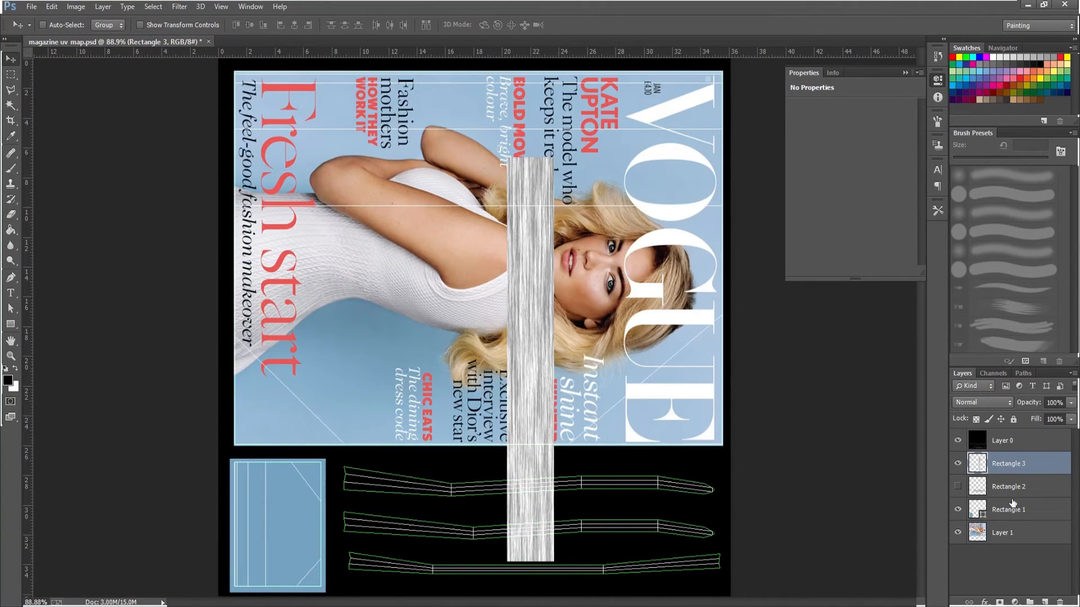
Rotate the fiber strip by -90° to lie horizontally and move it over the uppermost page-edge outline.
key(ctrl+t)
drag(626, 517, 660, 267)
drag(597, 360, 594, 484)
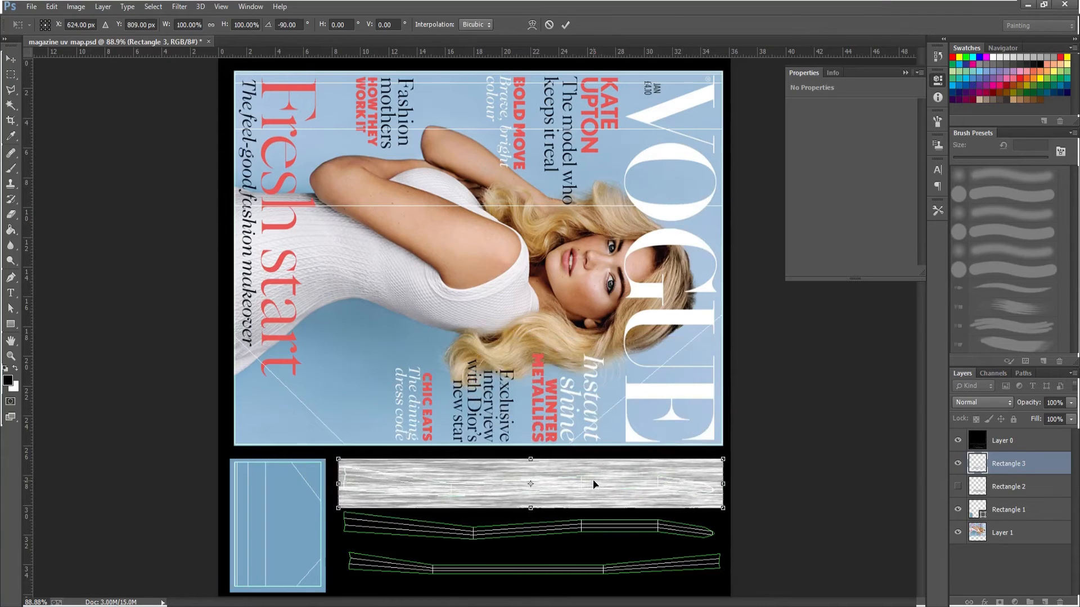
key(Return)
Start a Warp on the fiber strip, sag its middle slightly and raise its left end to follow the page-edge outline.
alt+scroll(563, 511, up, 5)
alt+scroll(565, 513, down, 3)
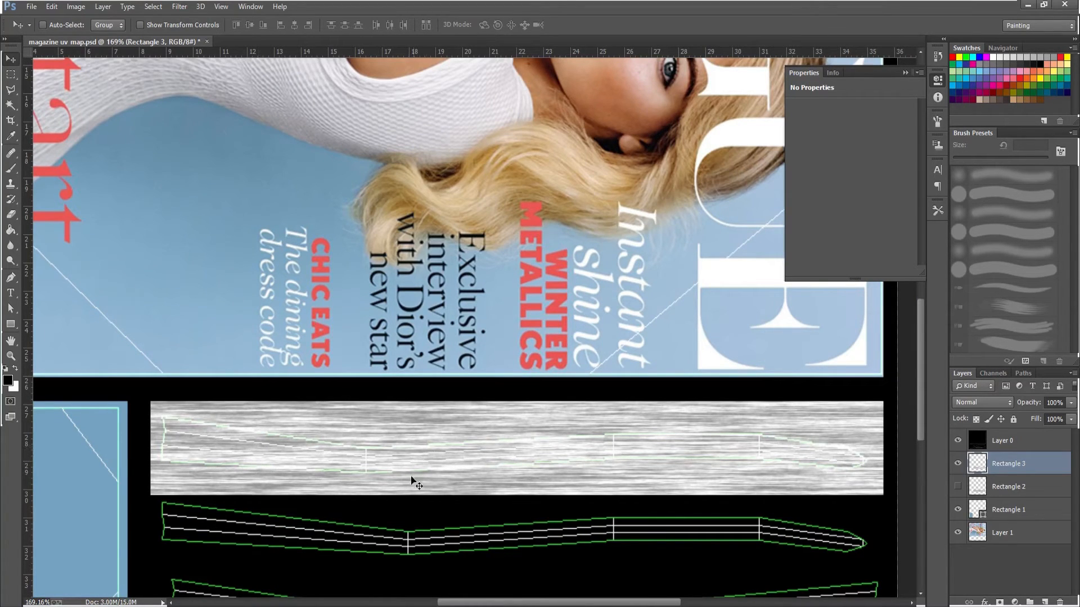
drag(440, 479, 442, 479)
key(ctrl+t)
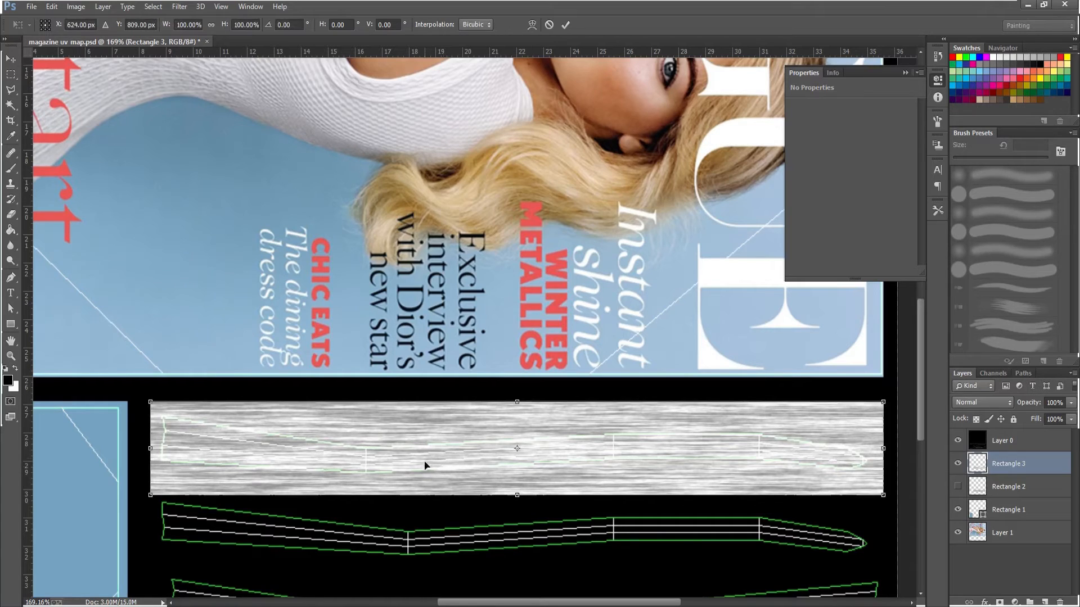
right_click(430, 461)
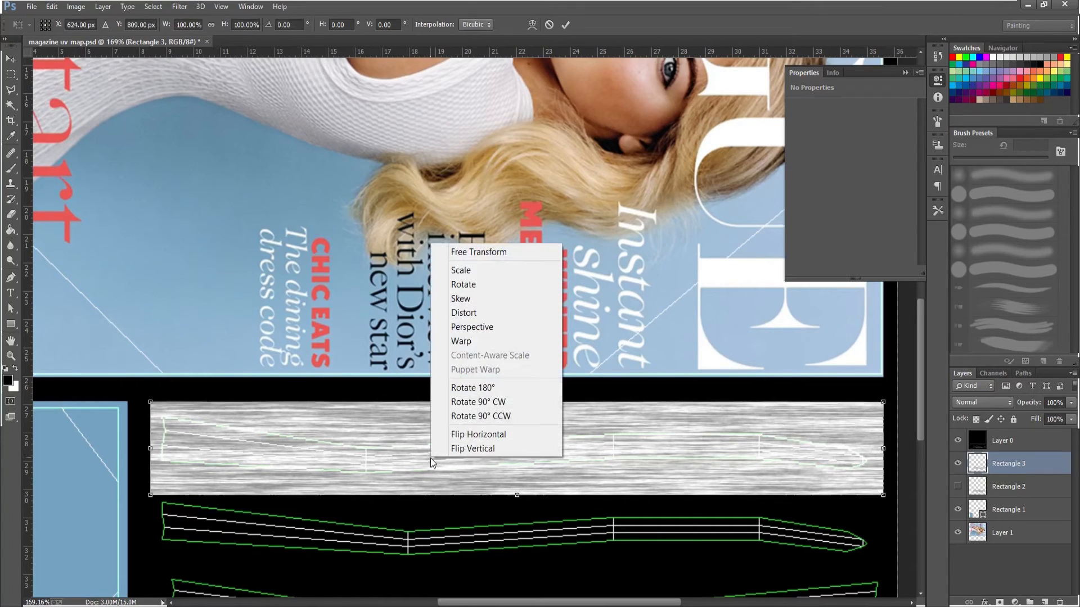
click(472, 341)
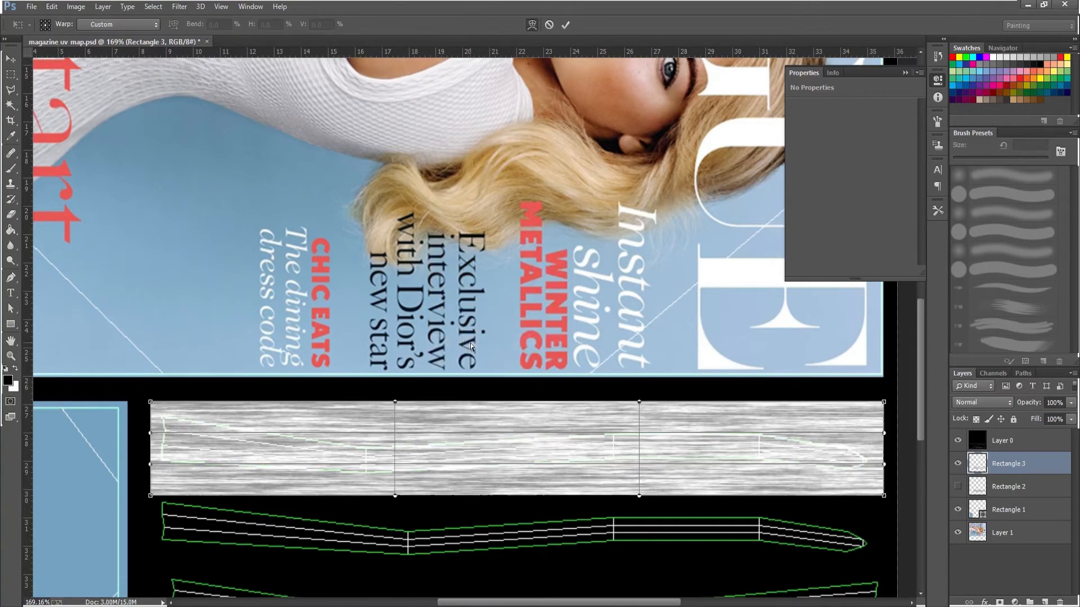
drag(398, 449, 398, 462)
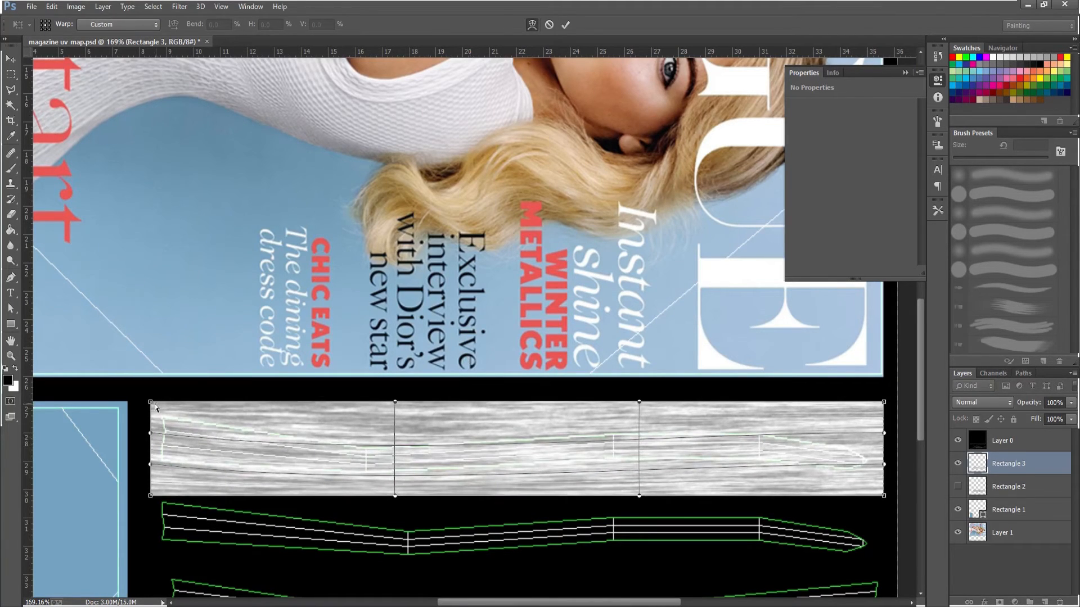
drag(151, 401, 150, 385)
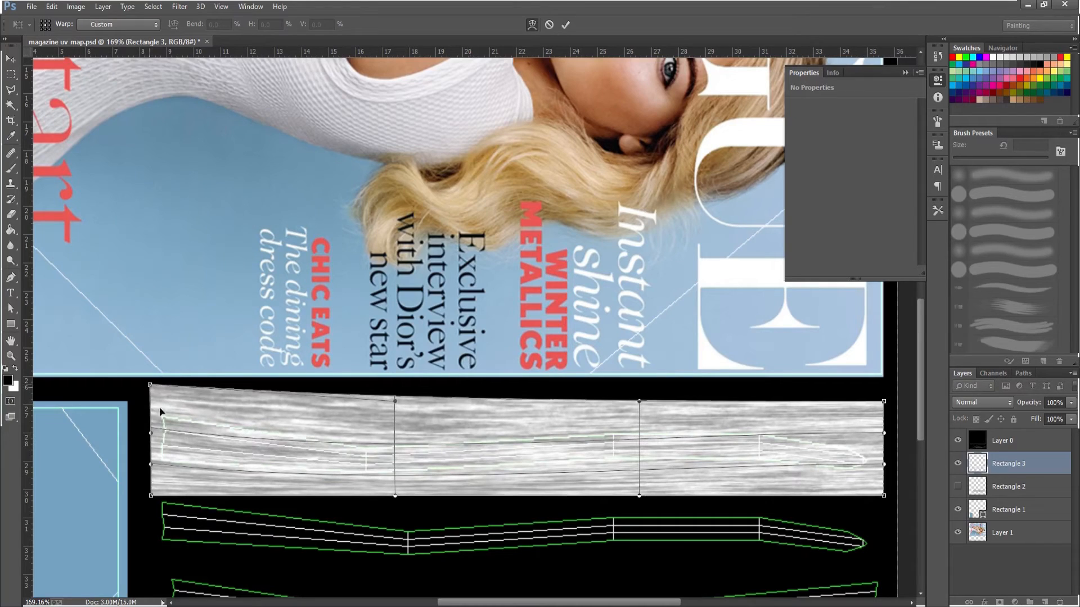
drag(151, 434, 152, 419)
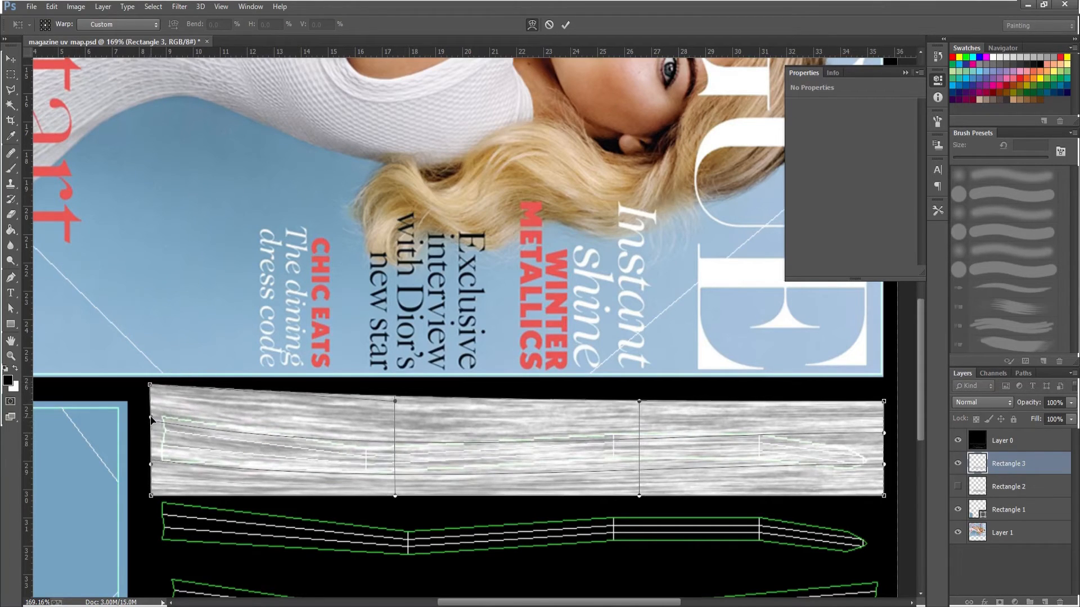
drag(155, 466, 150, 442)
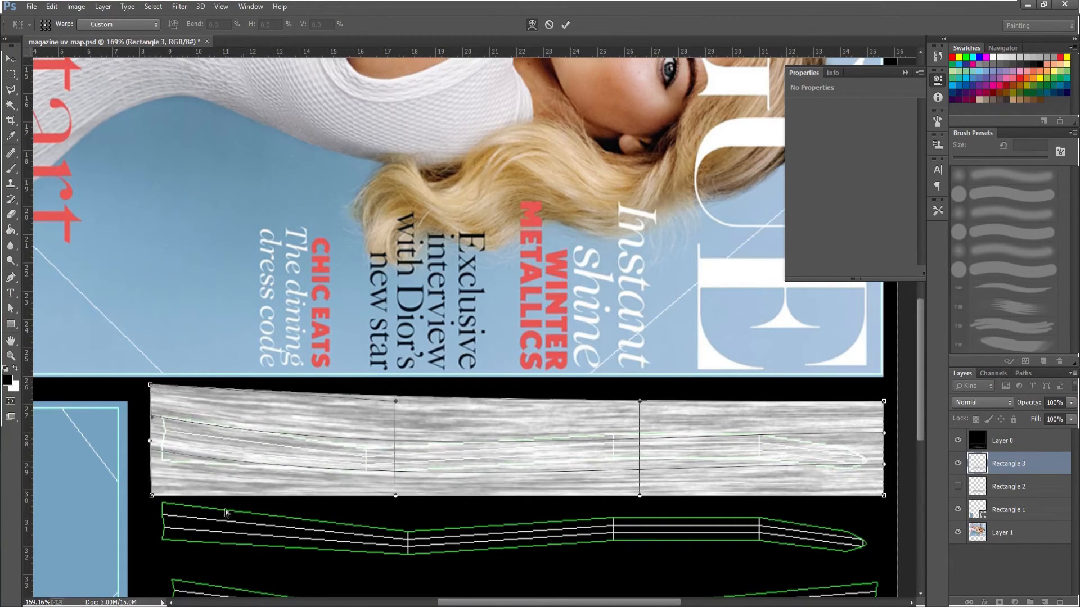
drag(151, 497, 150, 468)
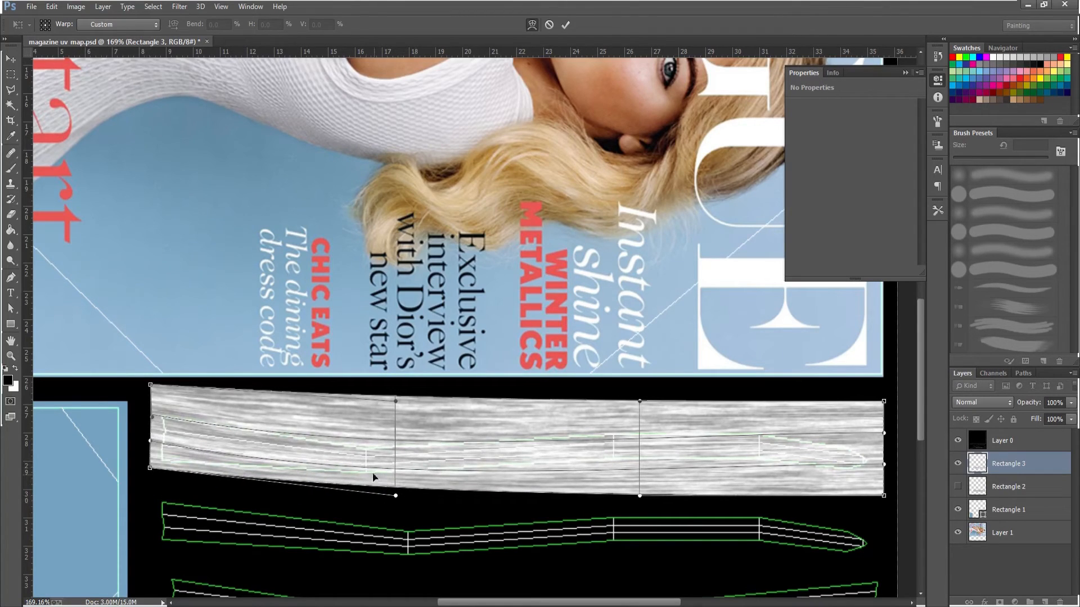
Warp the right part of the fiber strip, bending its lower right corner downward along the outline, and apply the warp.
drag(641, 498, 649, 457)
drag(643, 406, 645, 401)
mouse_move(885, 466)
mouse_down()
mouse_move(884, 448)
mouse_move(881, 457)
mouse_up()
drag(883, 498, 878, 512)
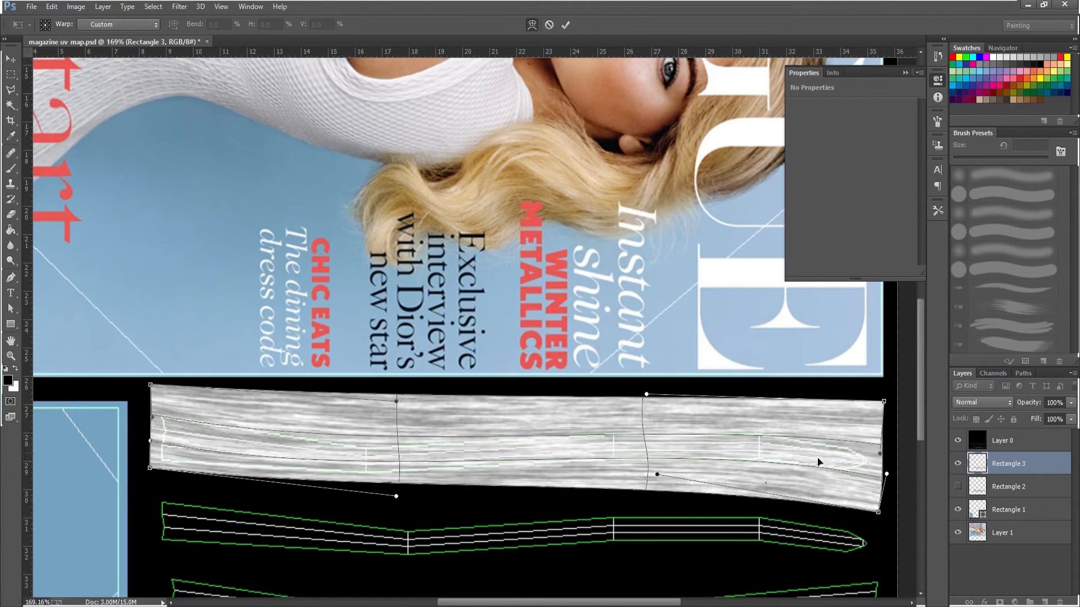
key(Return)
Duplicate the warped fiber strip twice, placing the copies over the middle and lowest page-edge outlines.
scroll(716, 494, down, 5)
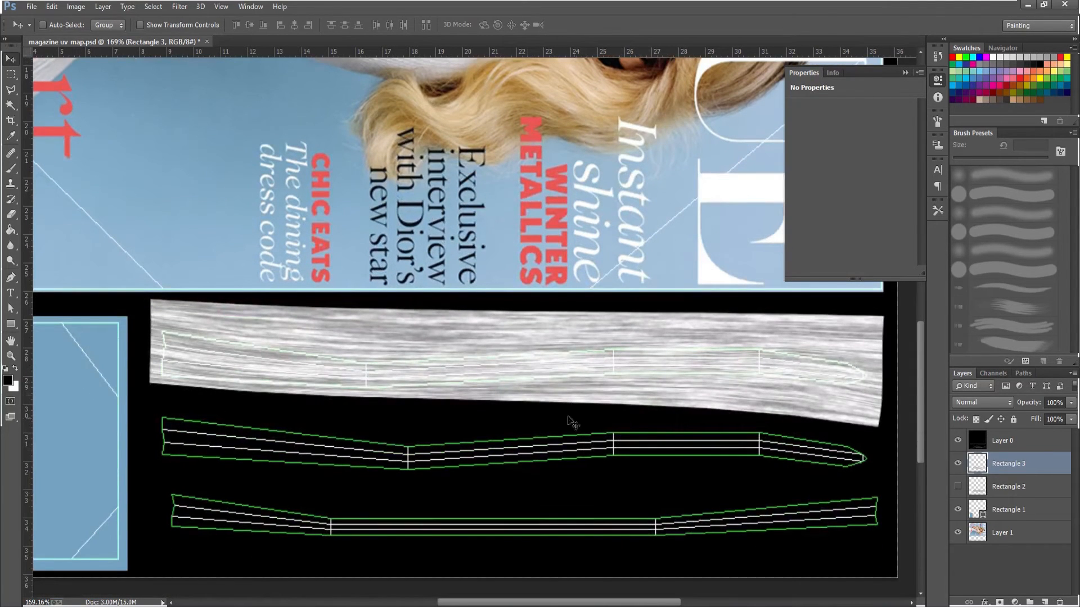
alt+drag(531, 359, 561, 447)
scroll(687, 476, down, 3)
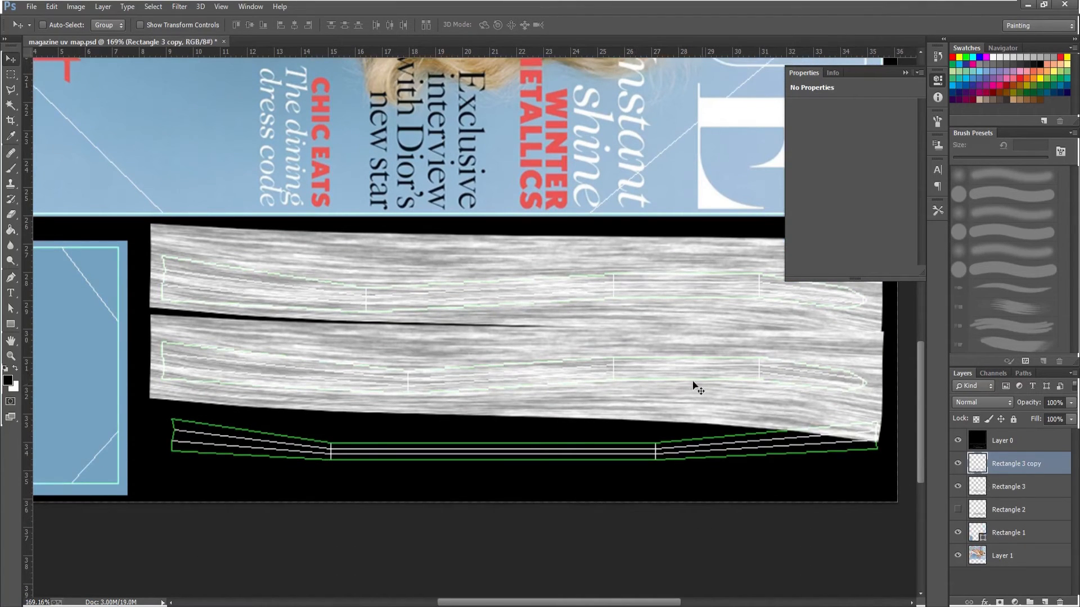
drag(672, 363, 671, 429)
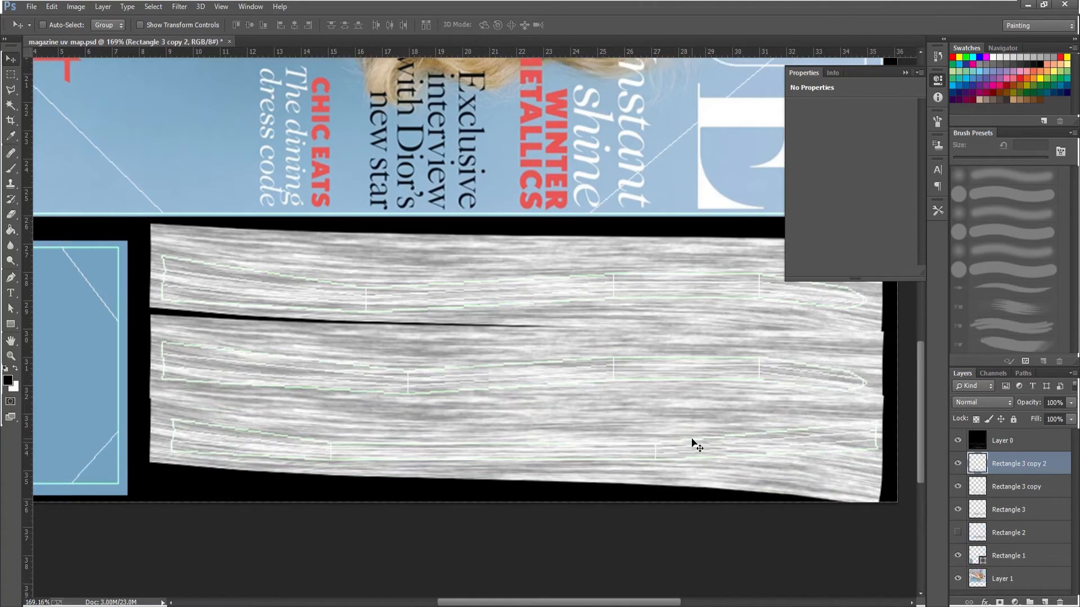
Warp the lowest fiber strip copy, raising its right end to follow the lowest page-edge outline, and apply the warp.
key(ctrl+t)
drag(670, 541, 560, 480)
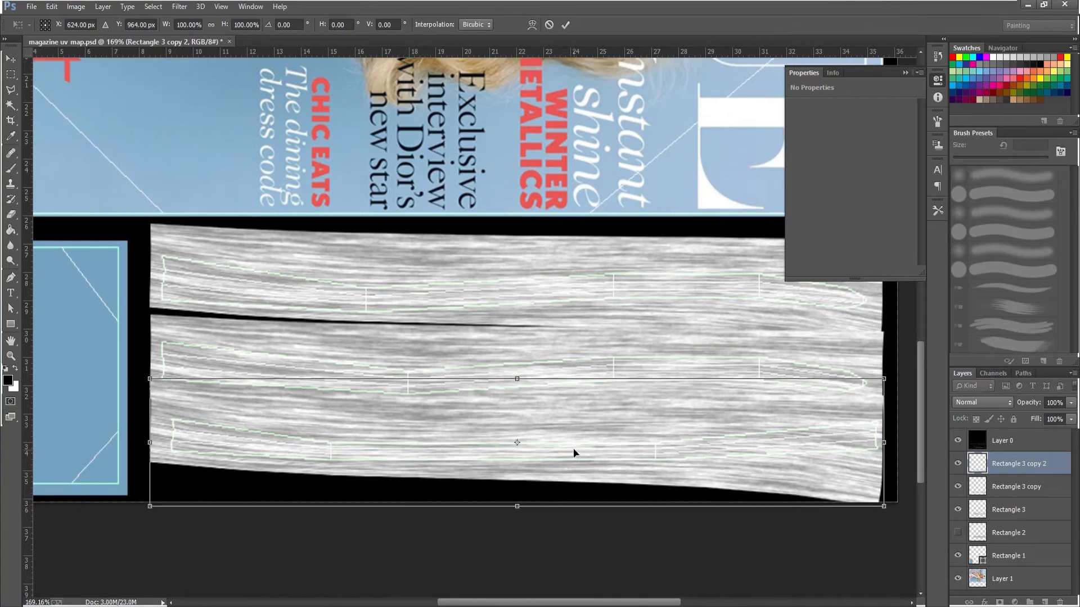
key(Return)
key(ctrl+t)
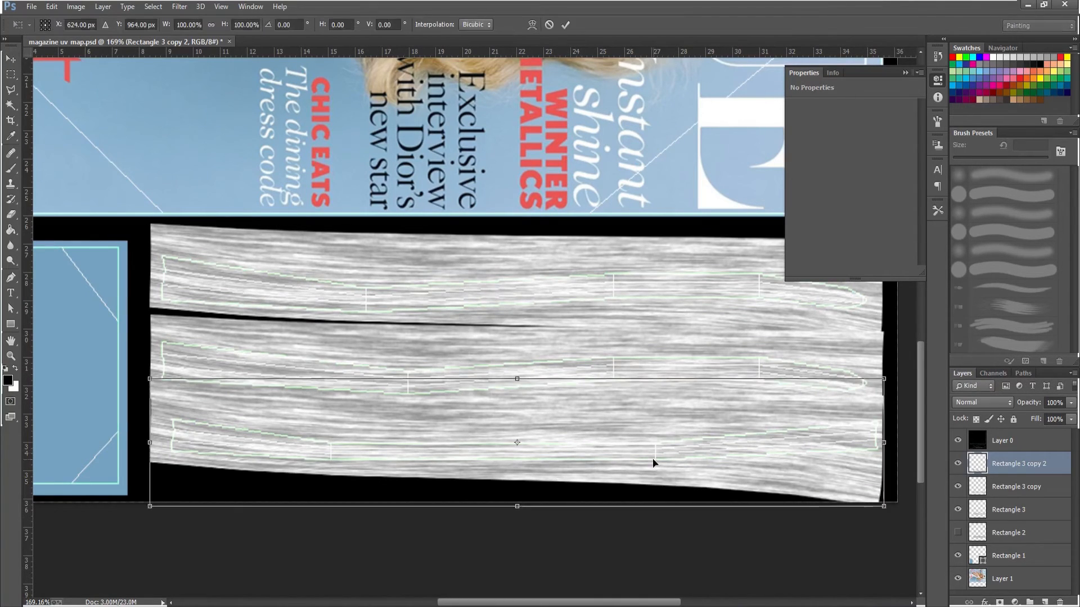
right_click(654, 452)
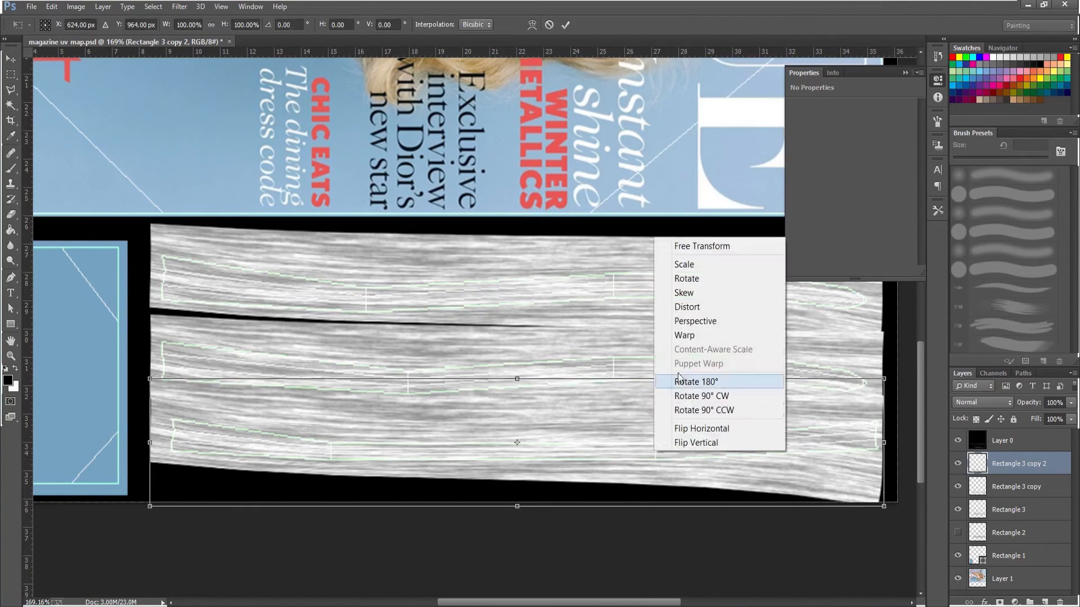
click(692, 336)
drag(874, 453, 872, 410)
drag(885, 508, 888, 445)
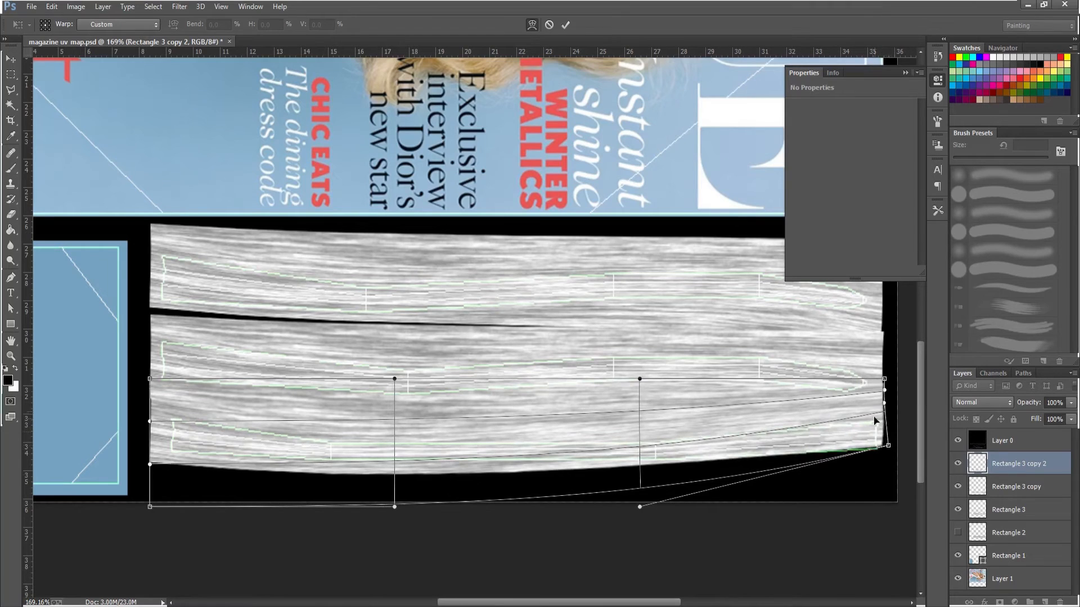
drag(884, 380, 882, 336)
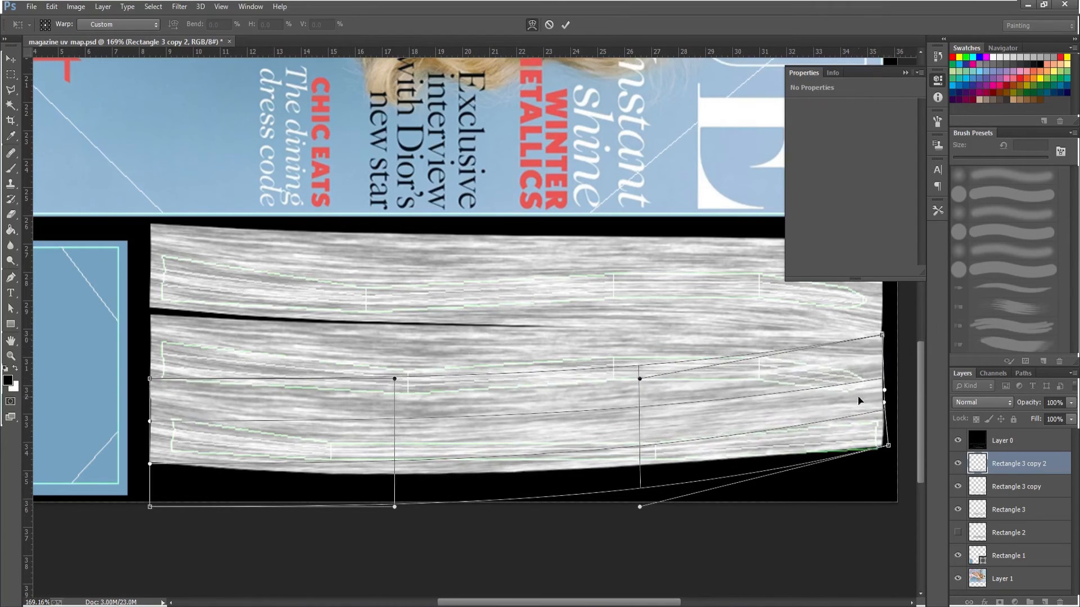
drag(839, 442, 841, 447)
drag(639, 444, 646, 453)
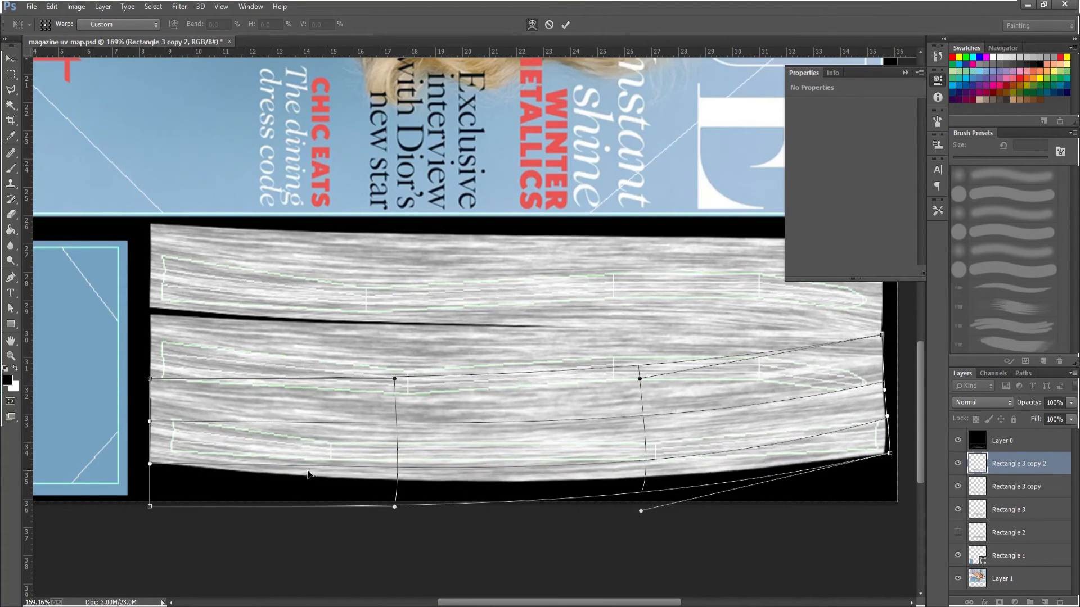
key(Return)
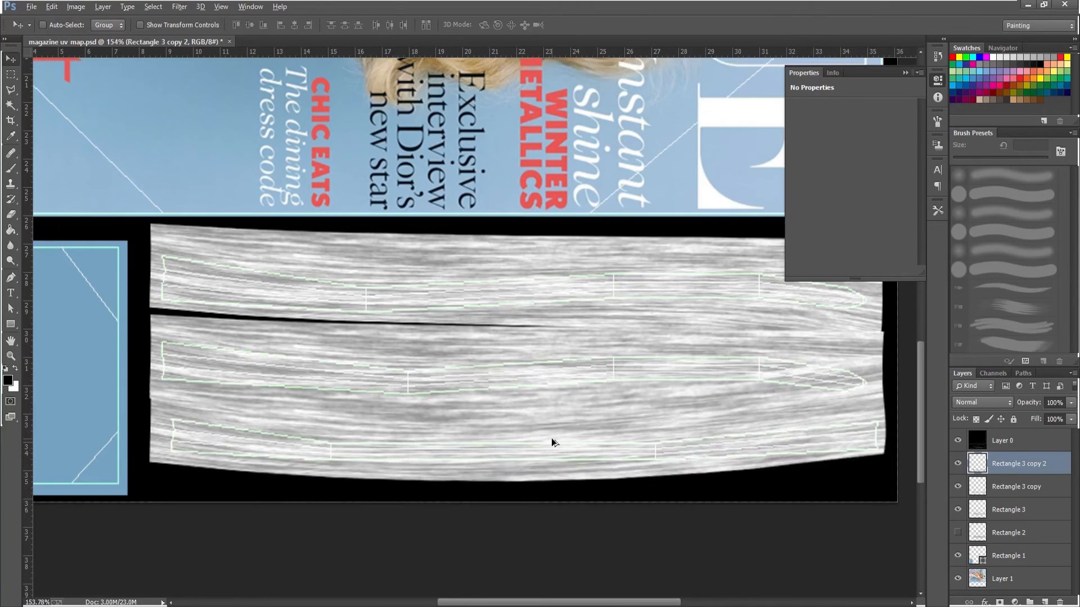
Marquee-select the part of the lowest strip overlapping the middle outline, delete it and clear the selection.
alt+scroll(562, 433, up, 2)
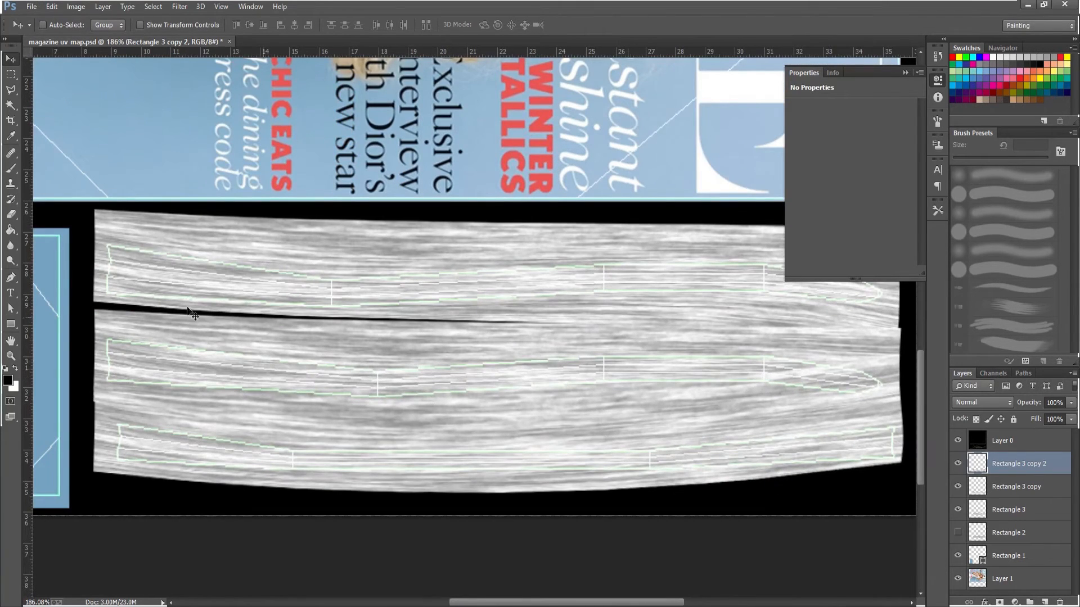
click(11, 75)
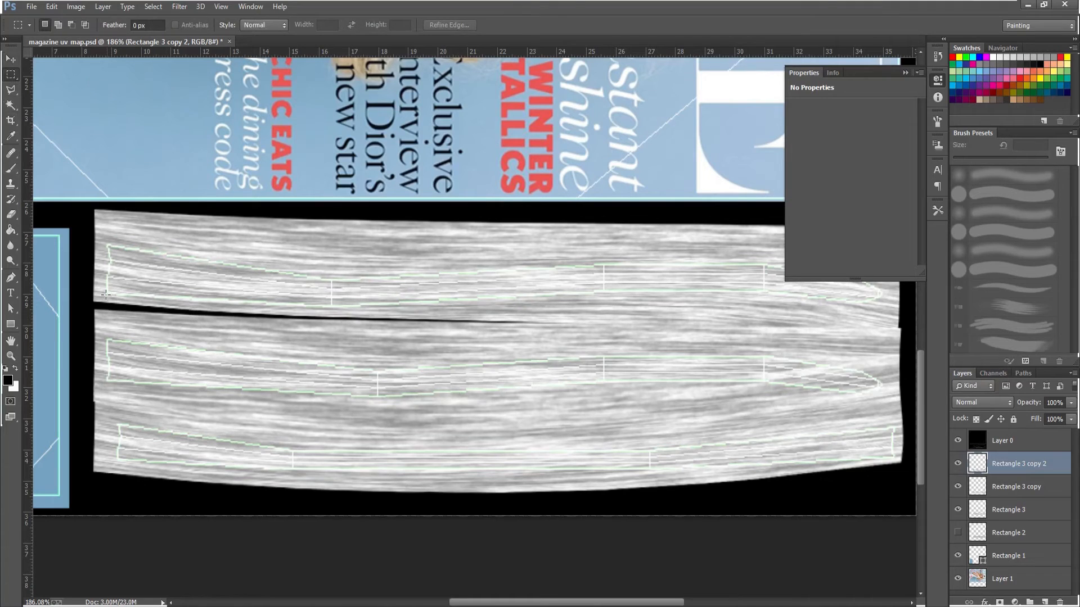
drag(86, 204, 766, 415)
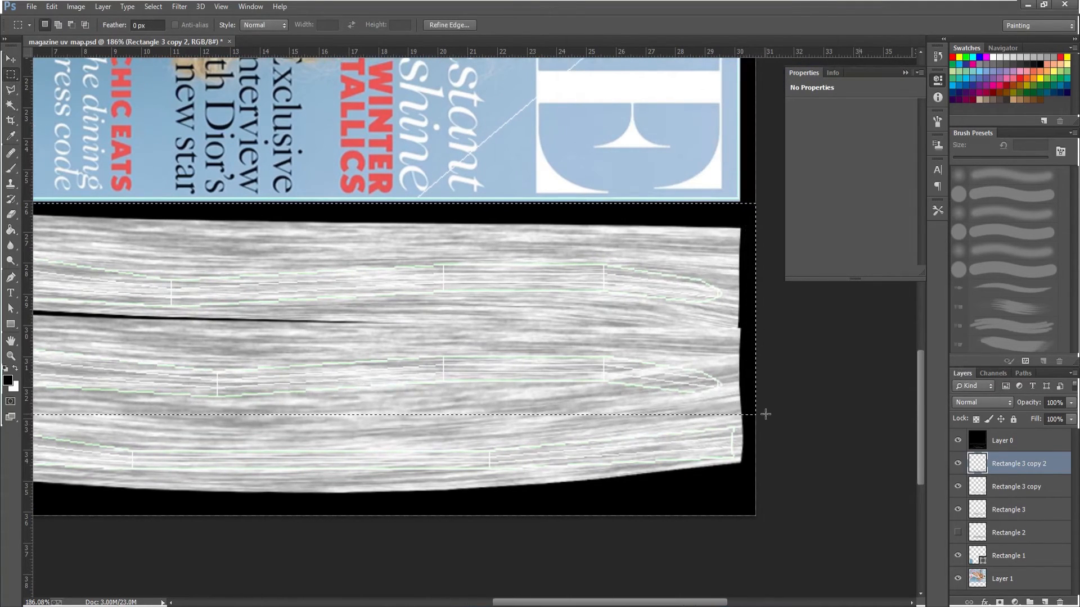
drag(660, 602, 622, 605)
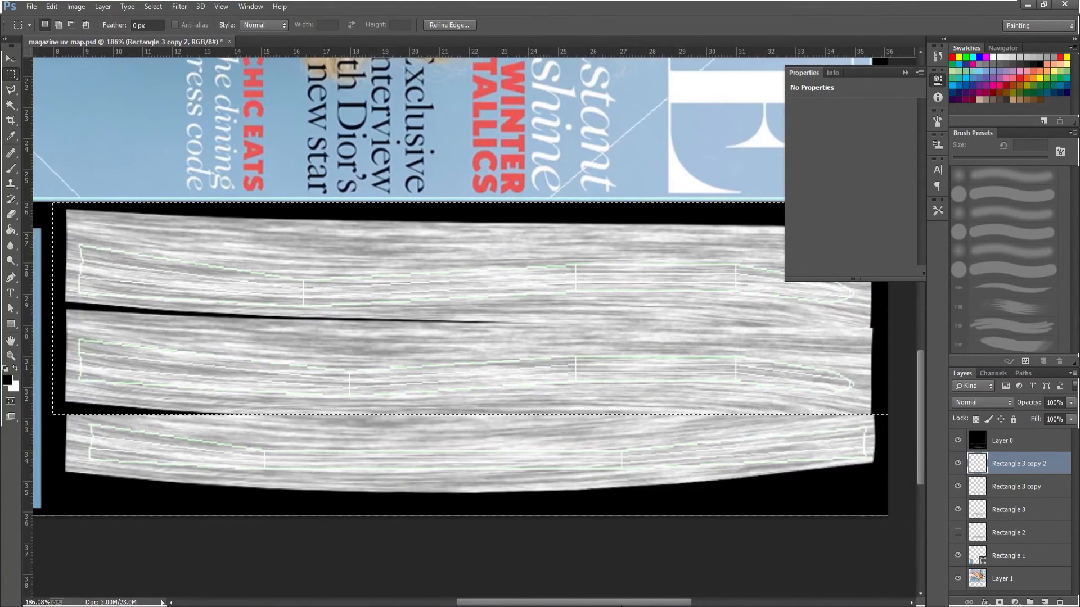
click(477, 443)
alt+scroll(477, 443, down, 3)
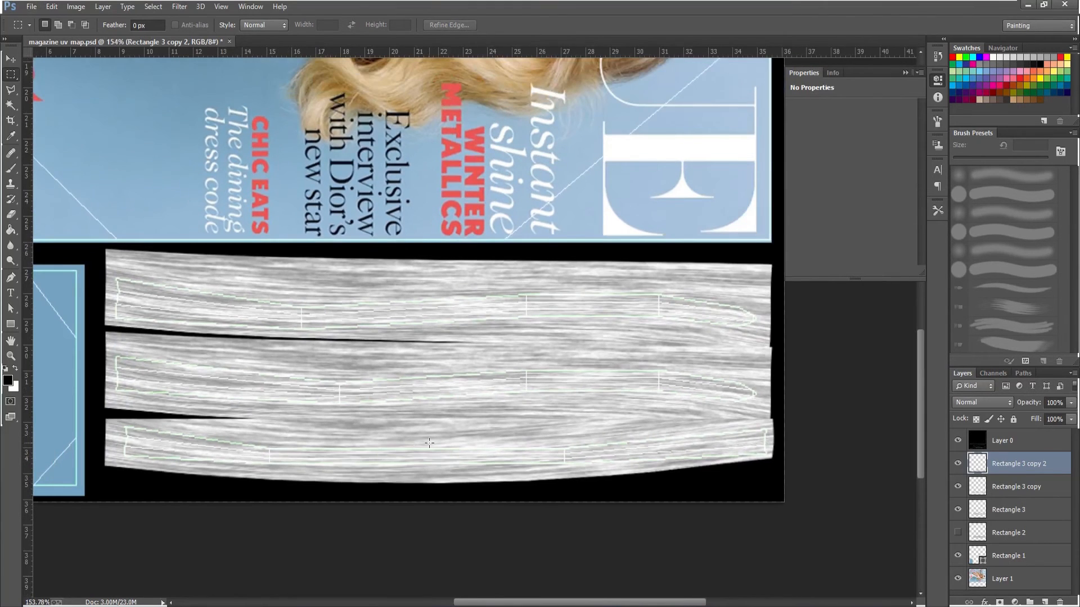
Hide Layer 0 with the UV outlines and save magazine uv map.psd.
alt+scroll(397, 438, down, 2)
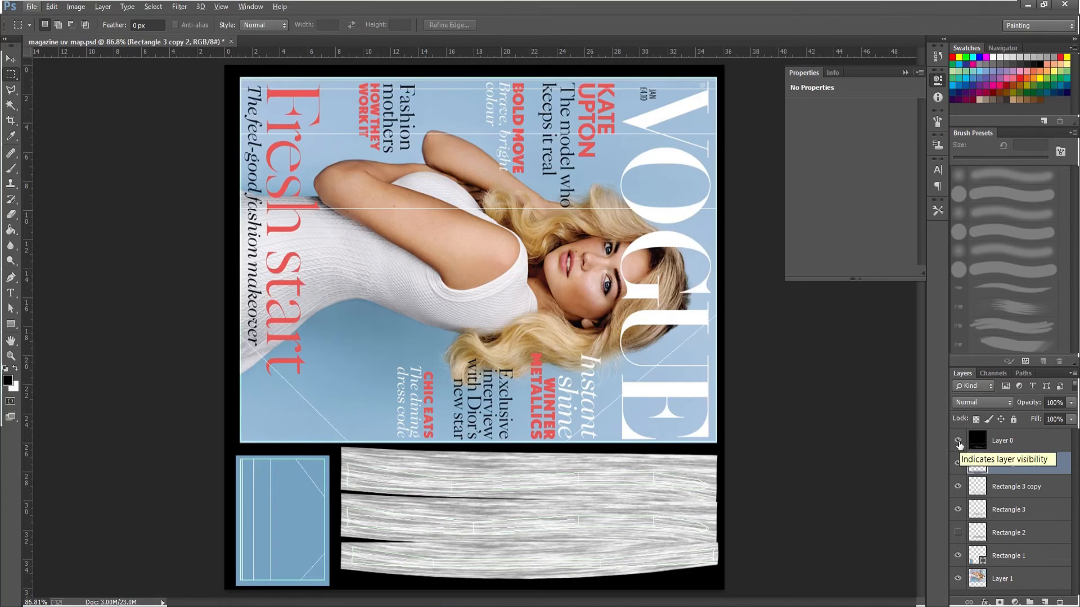
click(958, 441)
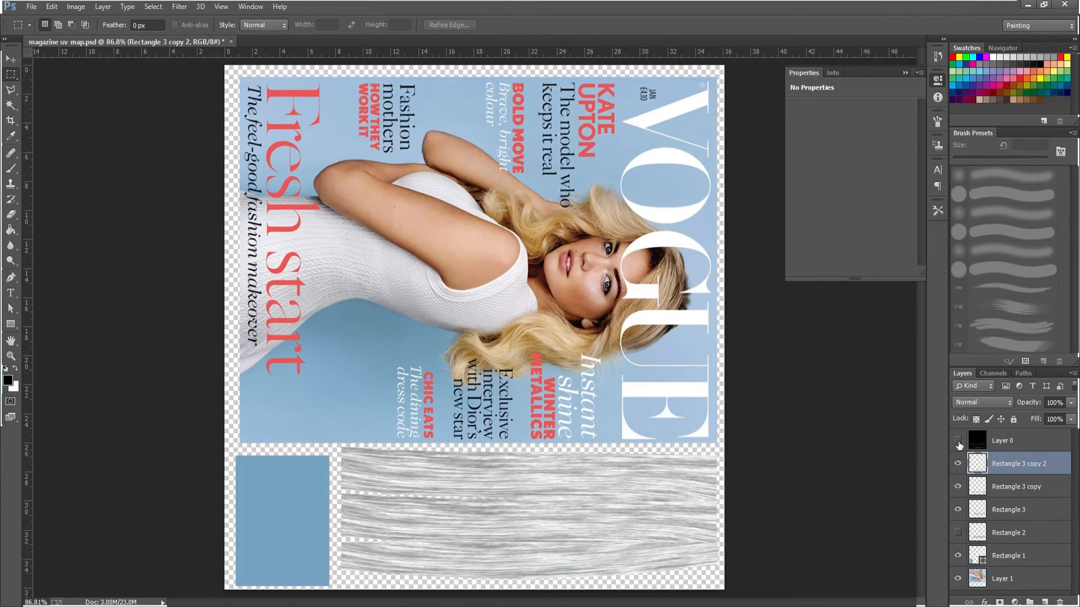
click(957, 442)
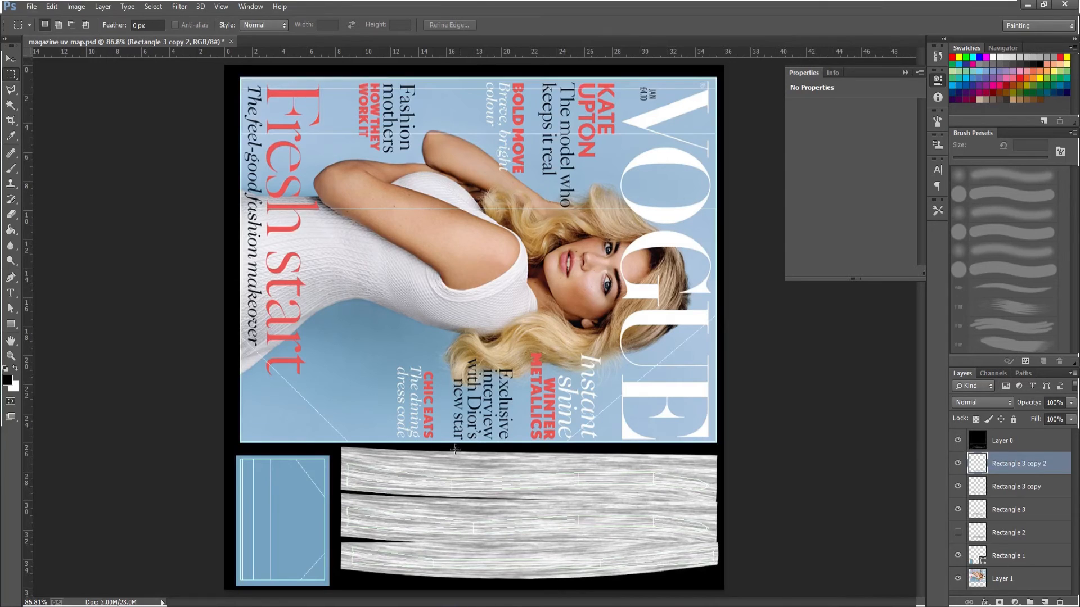
click(957, 442)
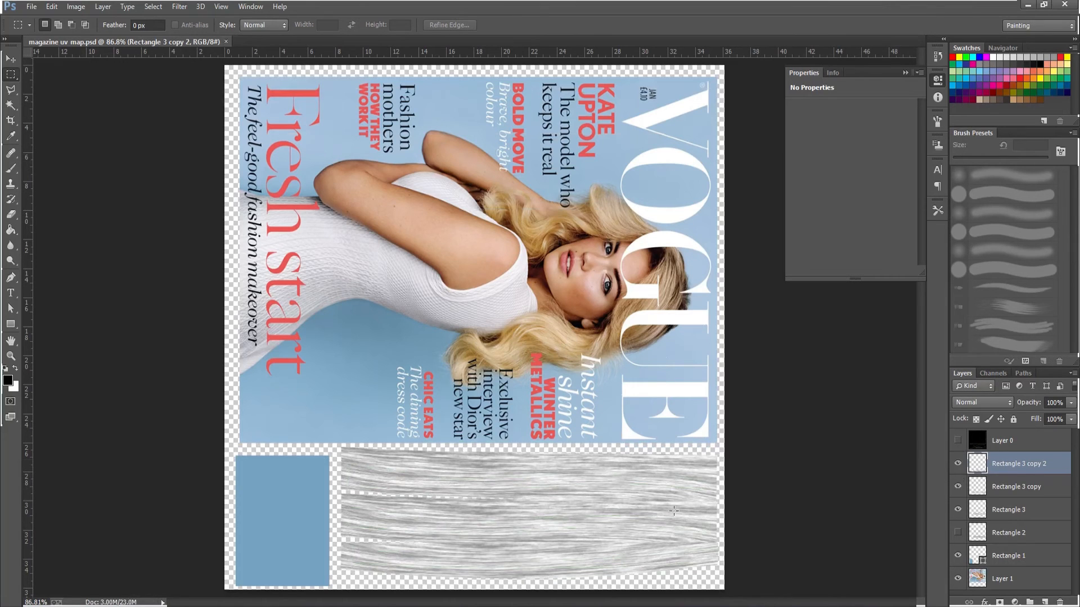
Switch to 3ds Max, open the Material Editor beside the magazine and expand the first material's Maps settings.
click(805, 606)
middle_drag(585, 356, 571, 340)
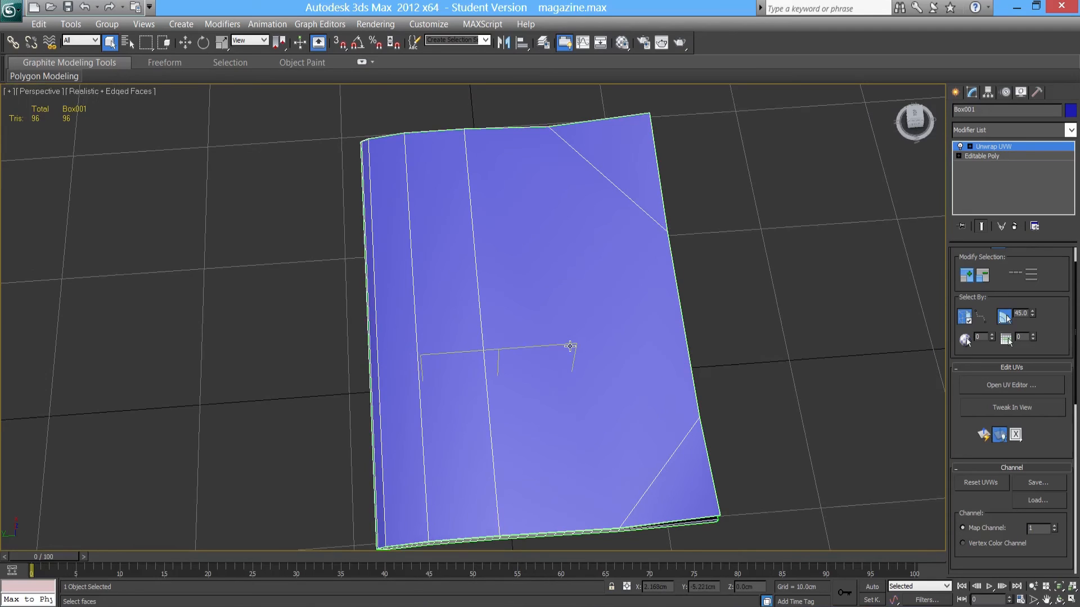
key(m)
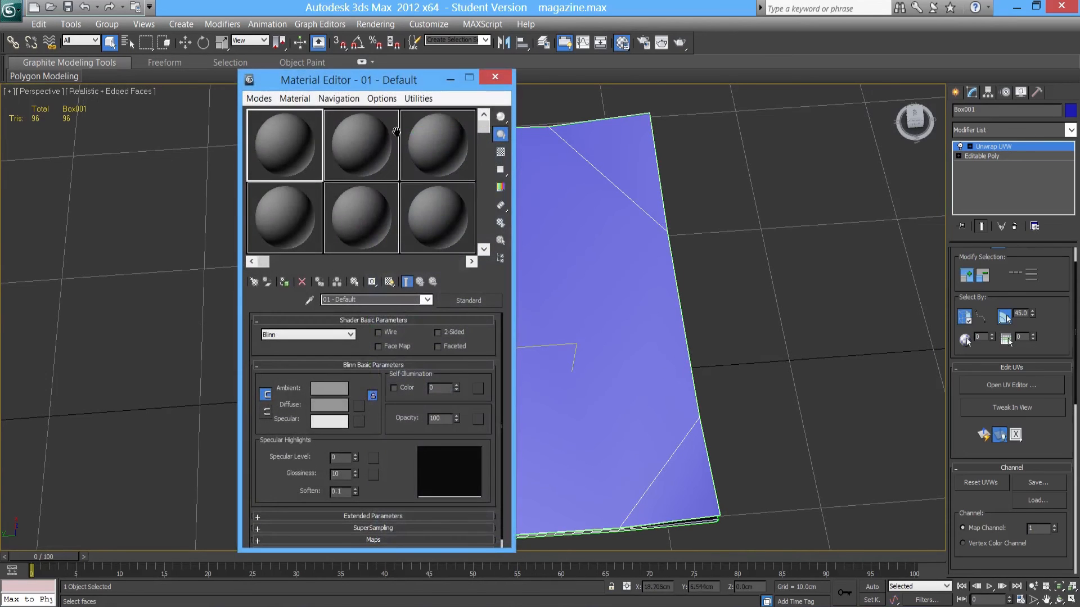
drag(366, 81, 218, 49)
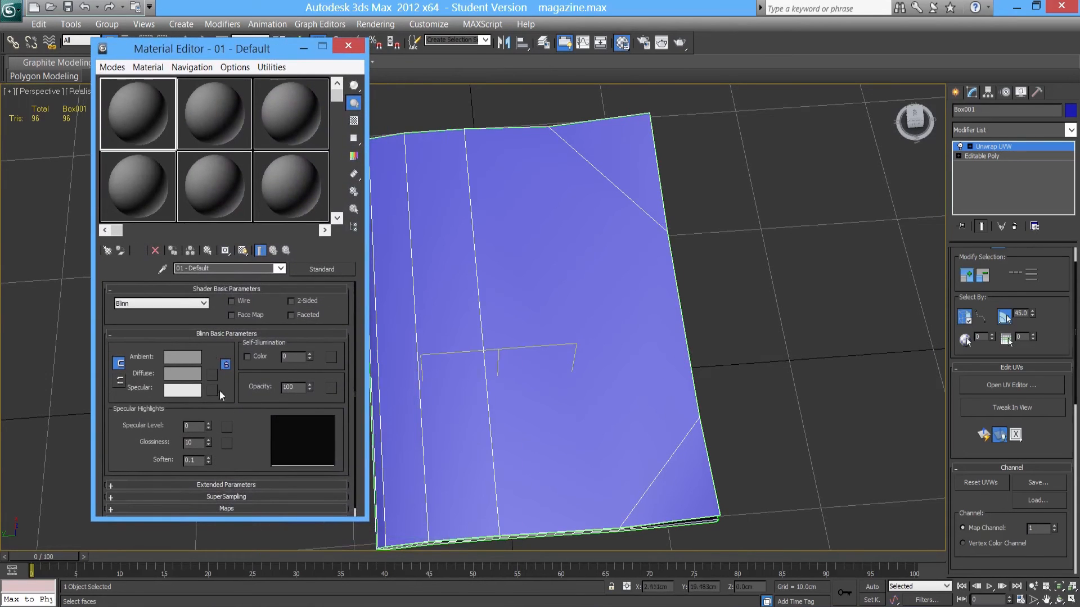
scroll(219, 390, down, 1)
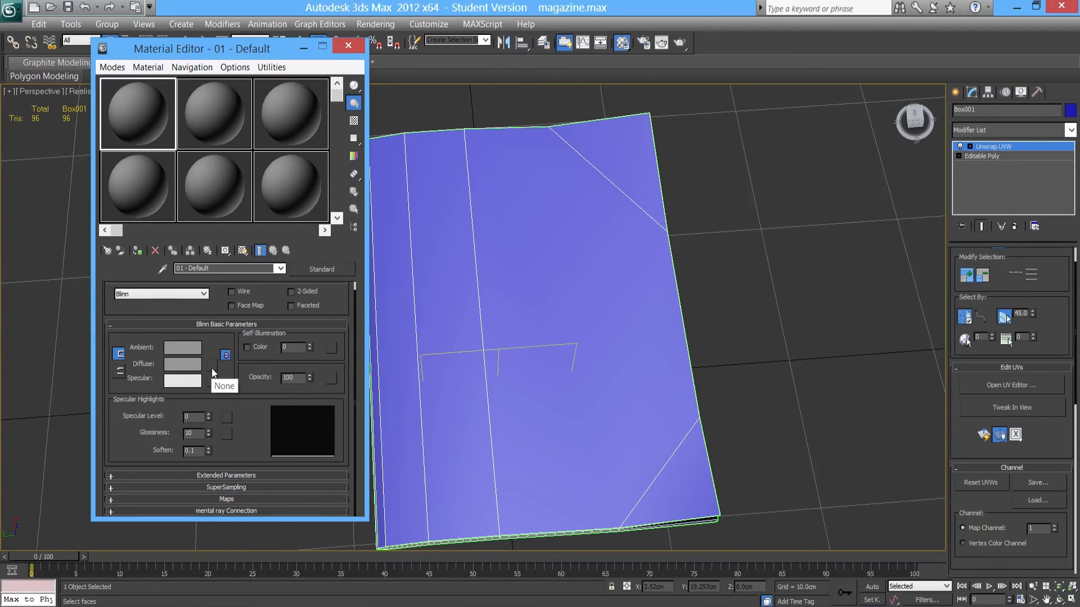
click(228, 500)
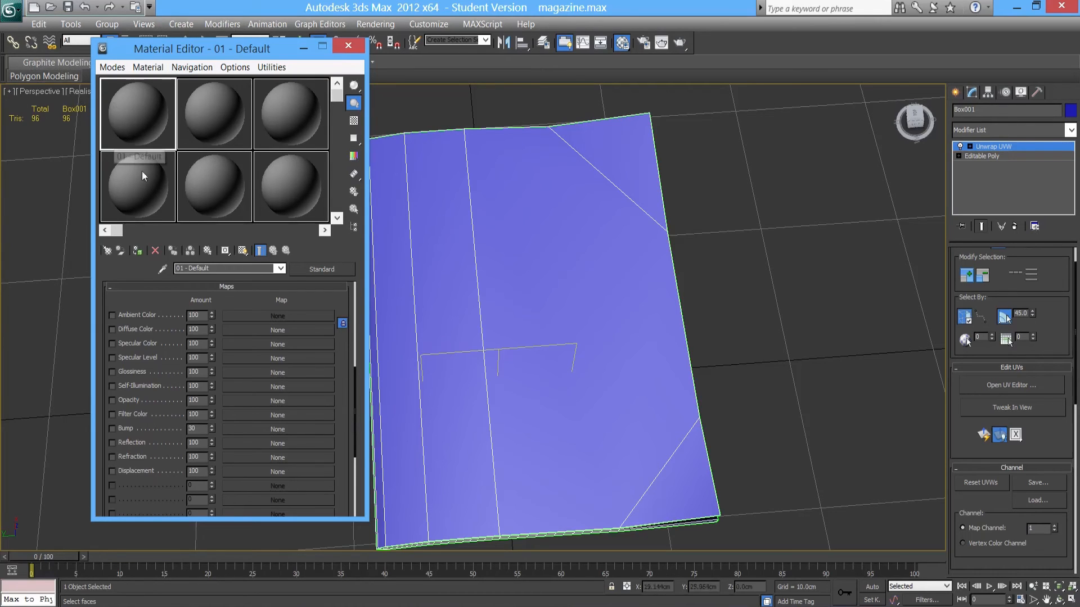
Try the Slate Material Editor mode and return to the Compact Material Editor.
click(112, 67)
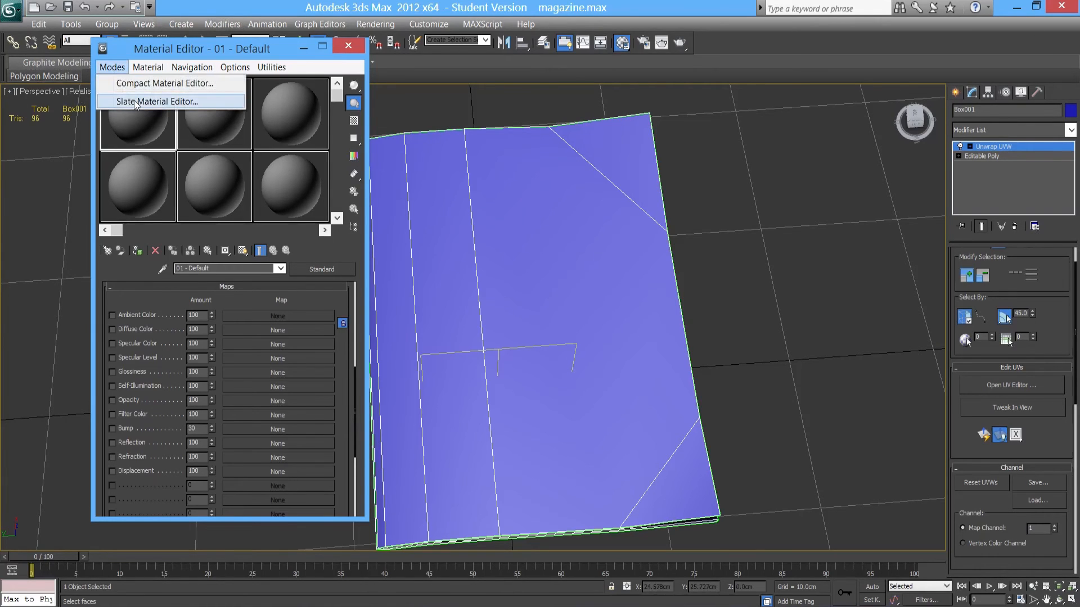
click(135, 102)
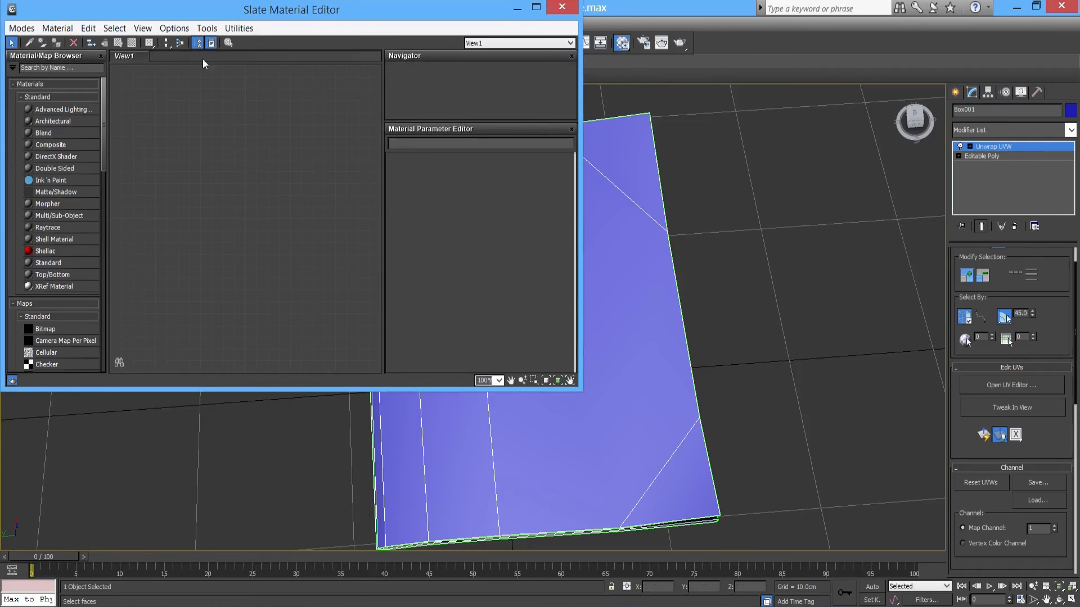
drag(168, 12, 292, 141)
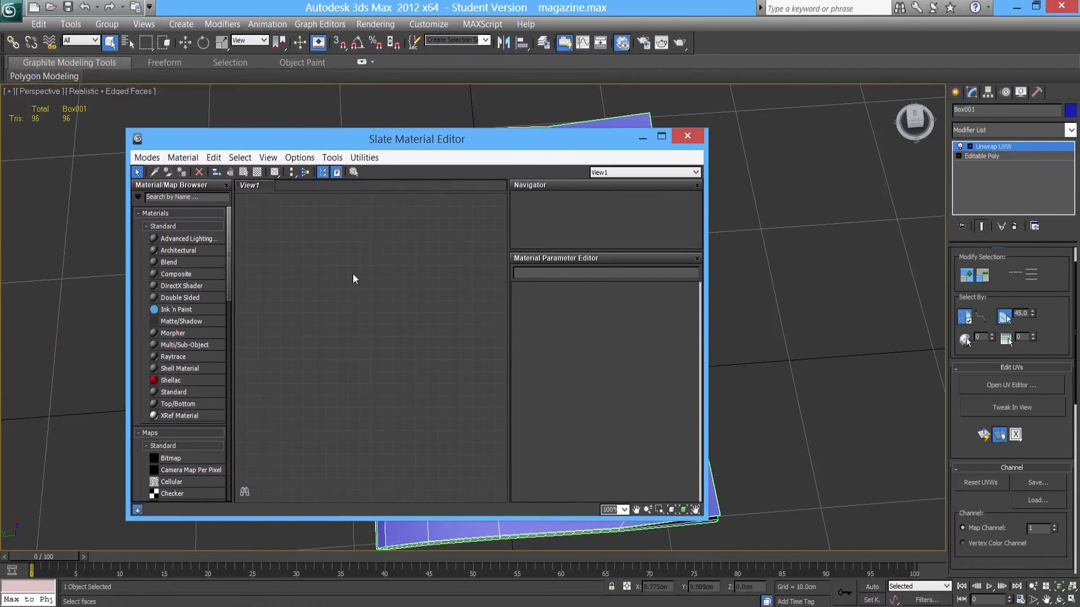
drag(329, 143, 285, 122)
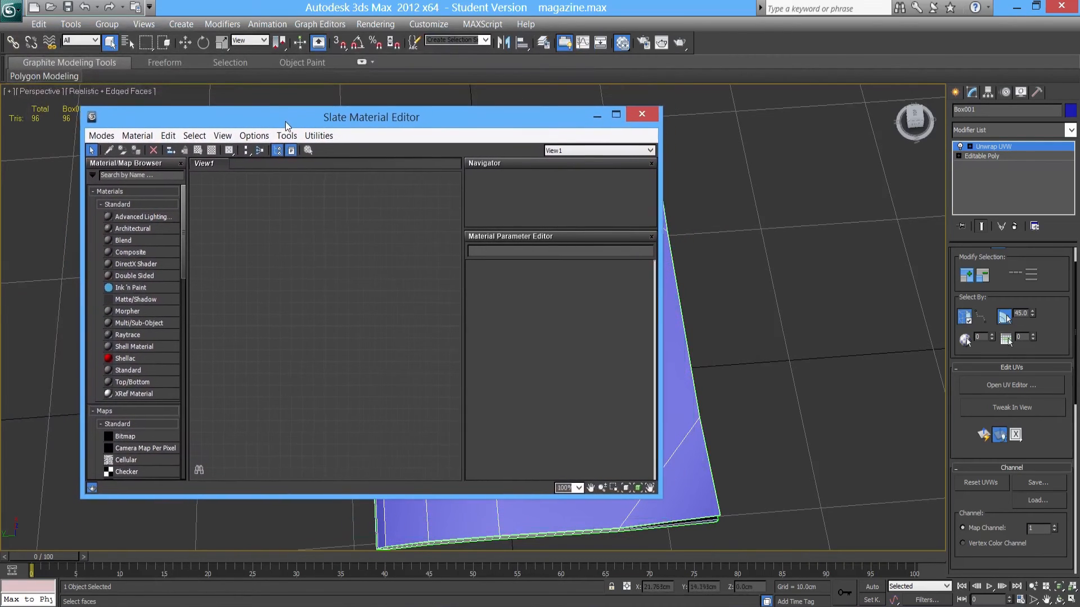
click(101, 135)
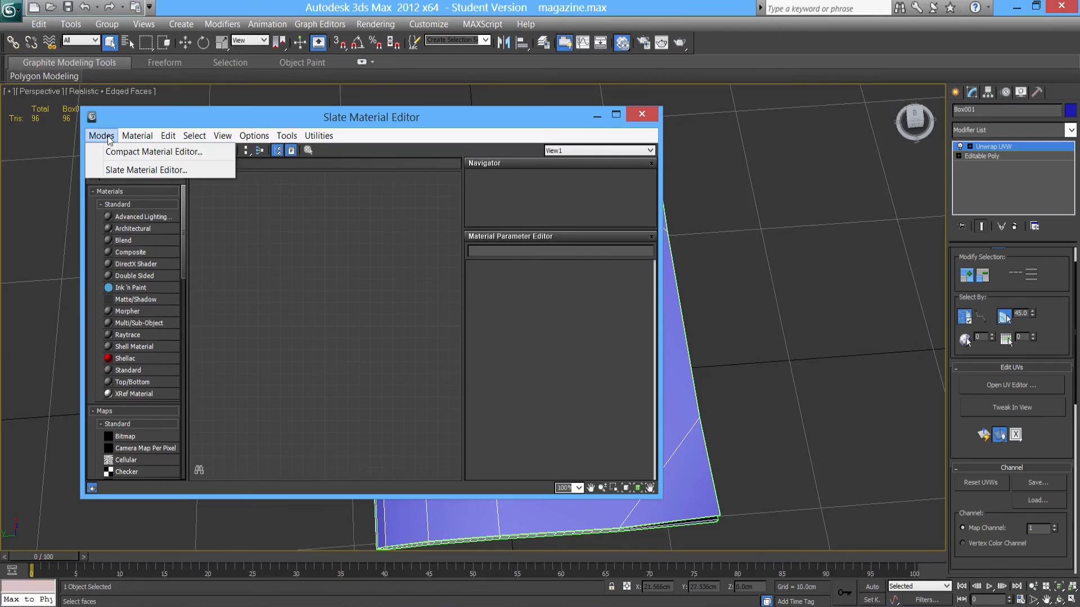
click(118, 156)
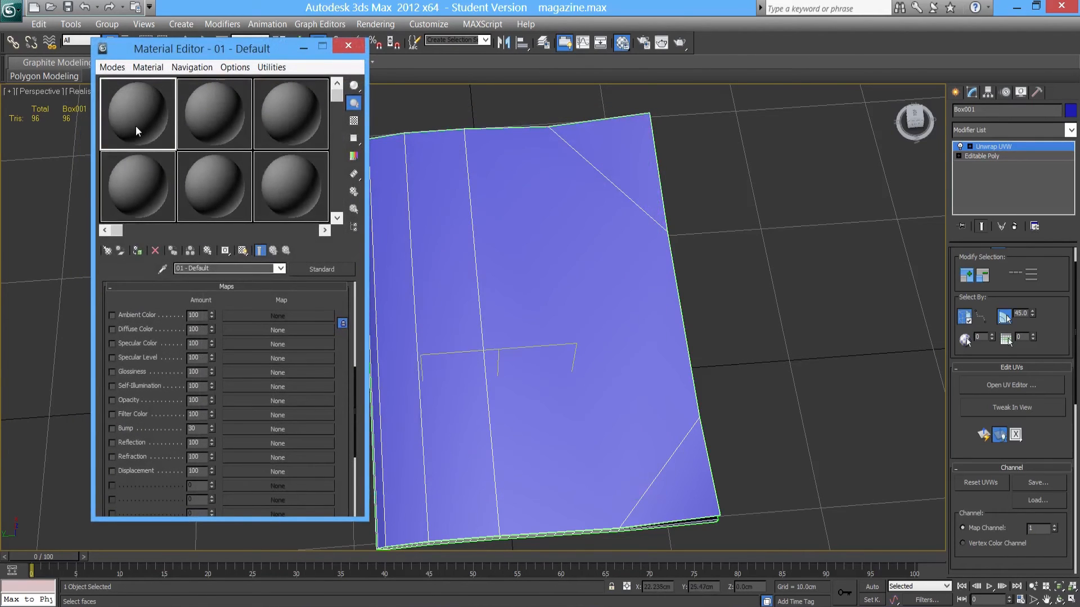
Assign magazine uv map.psd from D:\Recordings\tutorials\3ds Max\assets\low poly magazine\textures as the Diffuse Color bitmap, with Collapsed Layers.
drag(356, 392, 347, 277)
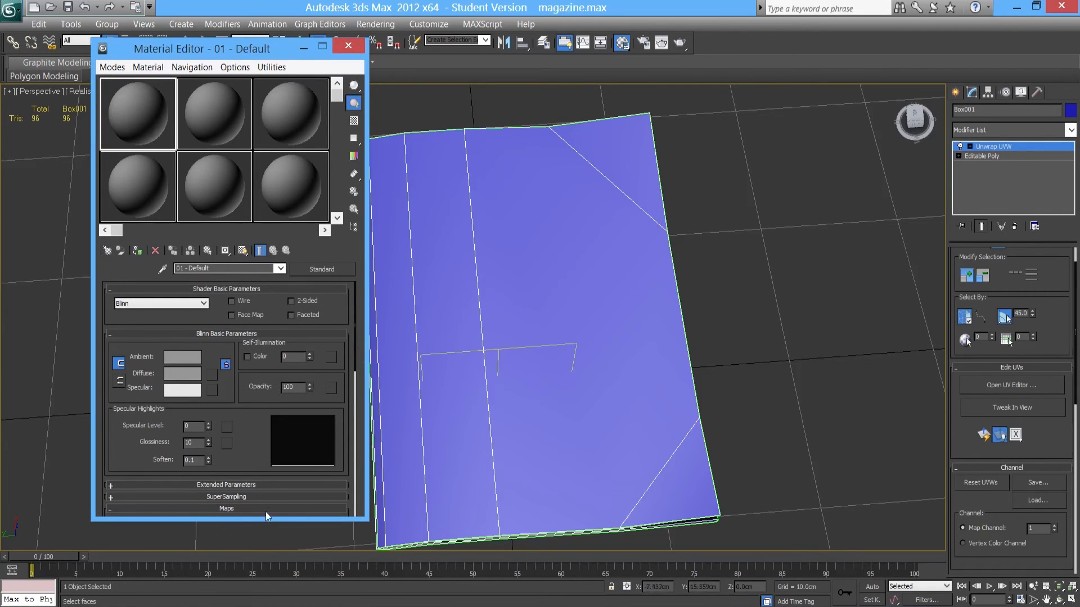
drag(350, 369, 356, 382)
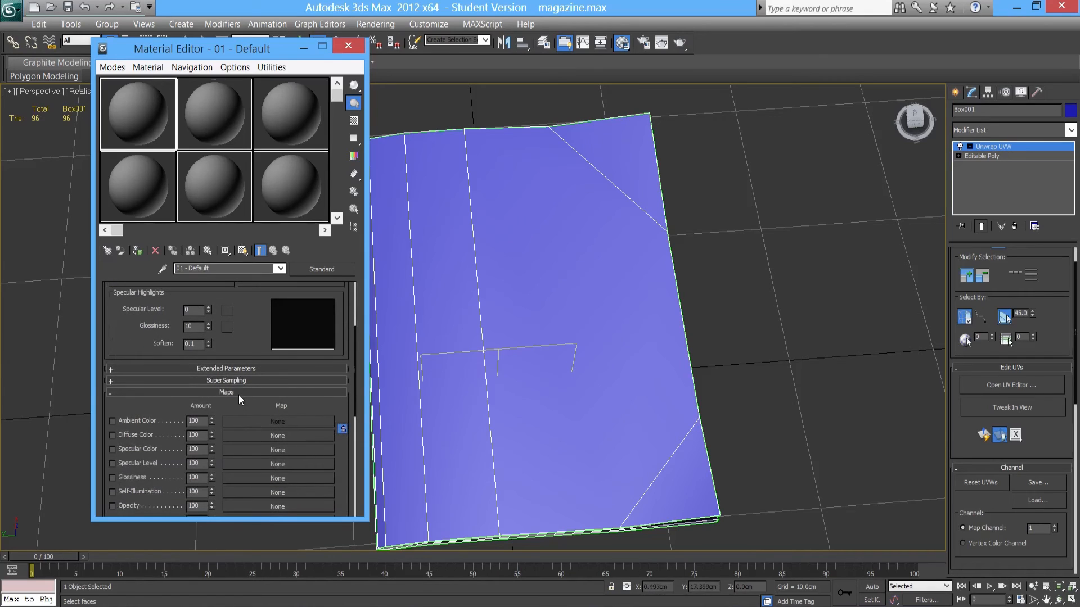
click(282, 435)
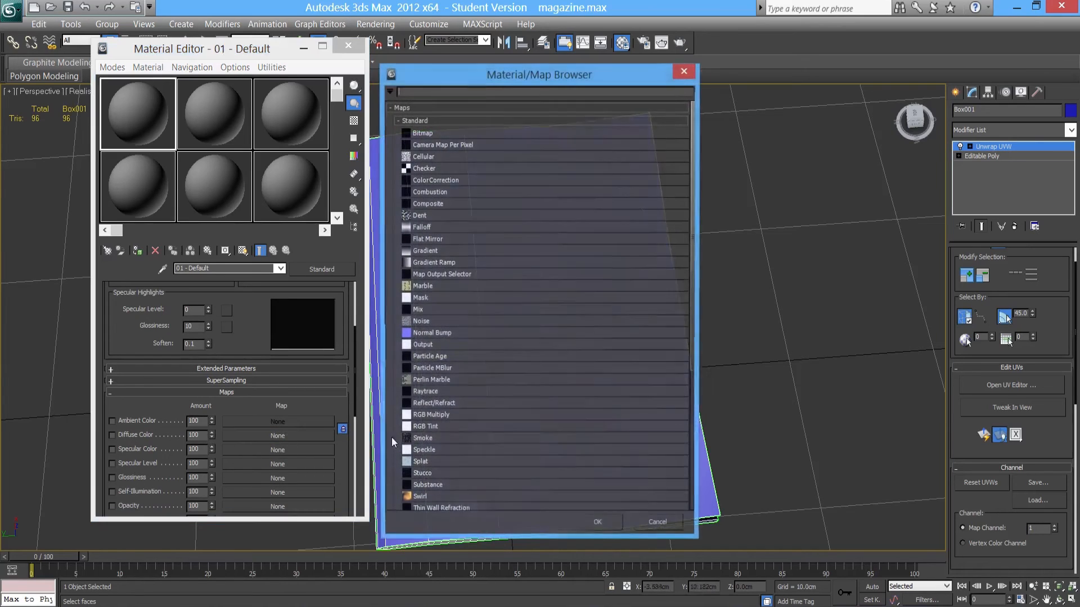
double_click(423, 133)
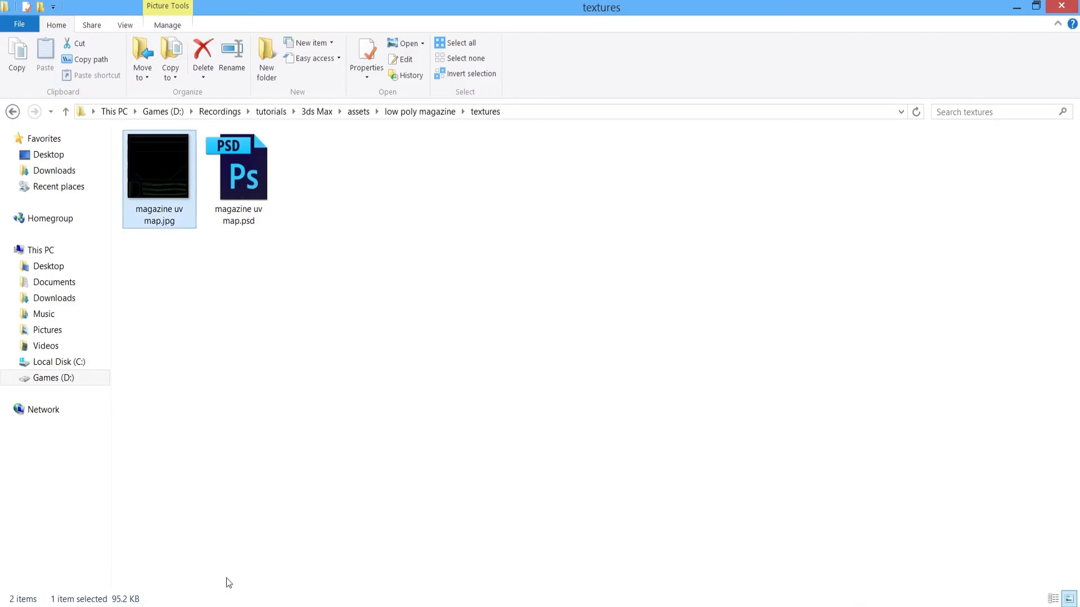
click(532, 136)
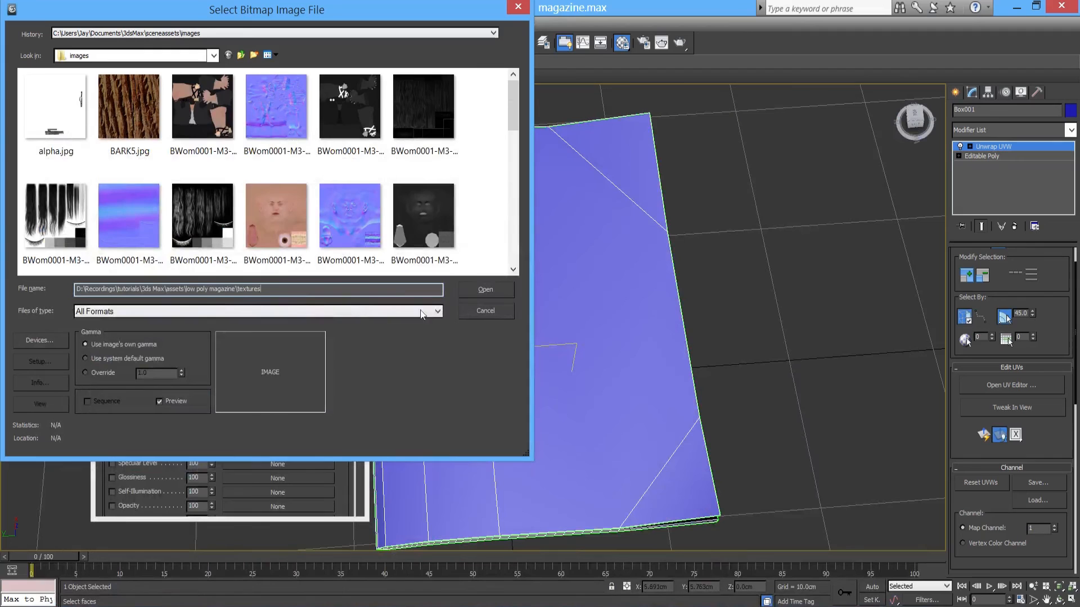
click(471, 290)
click(145, 124)
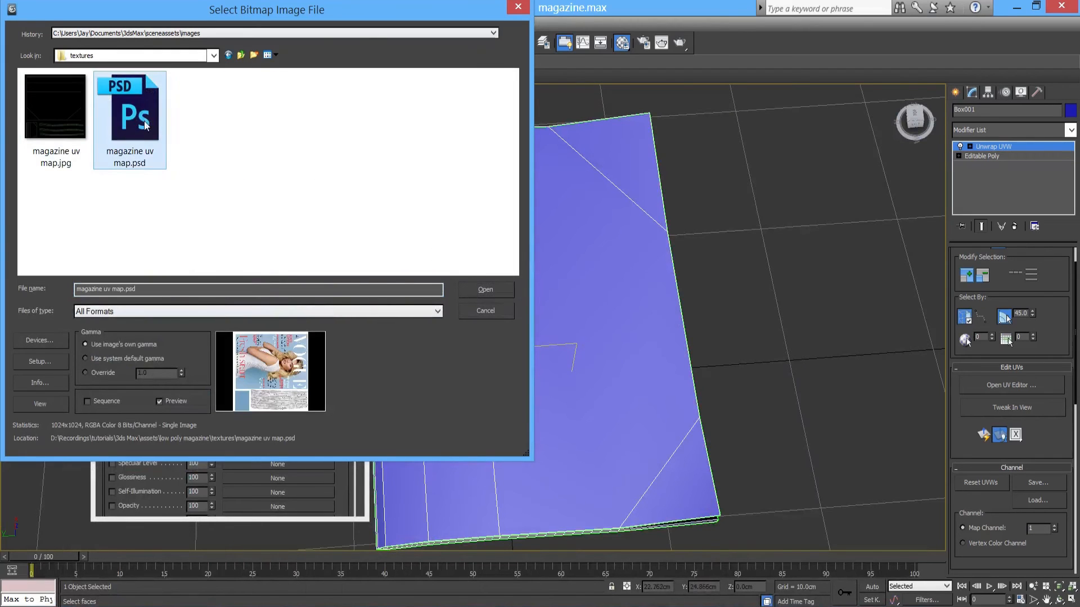
double_click(134, 113)
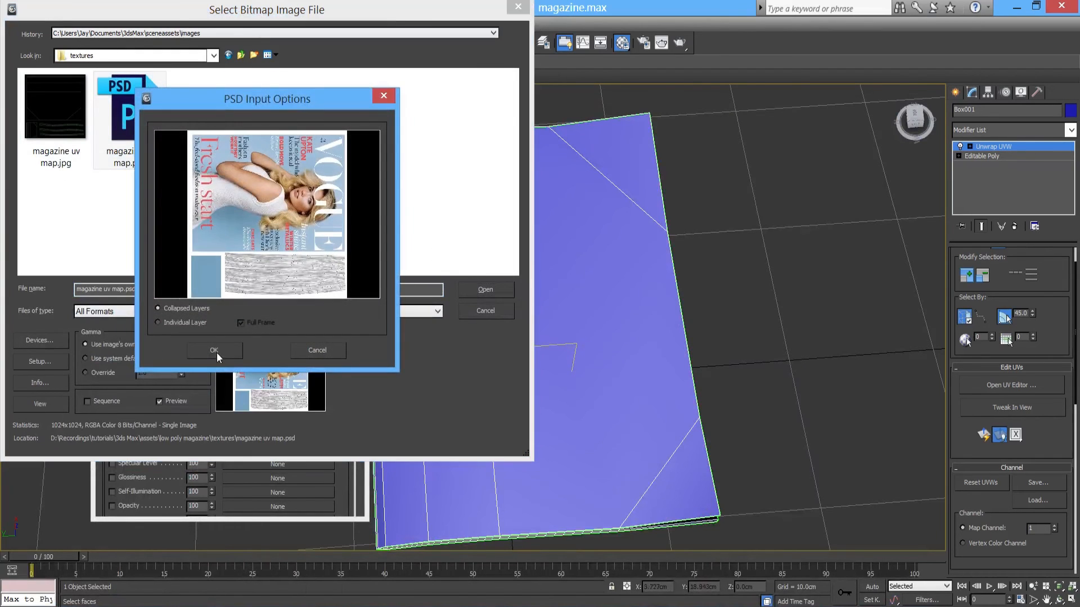
click(217, 353)
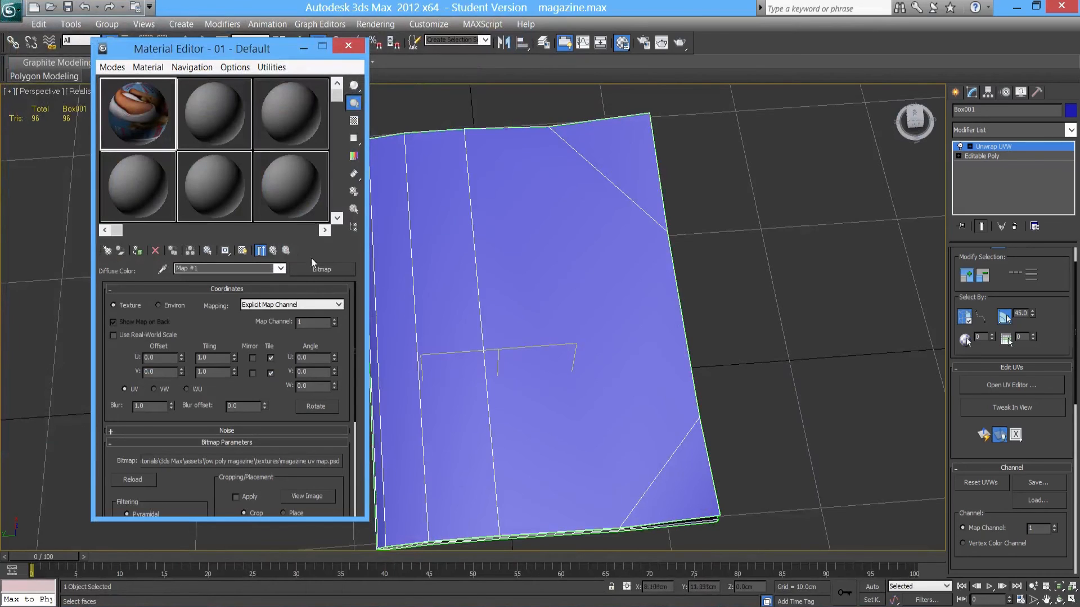
Assign the magazine uv map.psd material to the magazine and show its texture in the viewport.
click(274, 250)
alt+middle_drag(551, 402, 602, 338)
scroll(575, 365, down, 3)
click(957, 92)
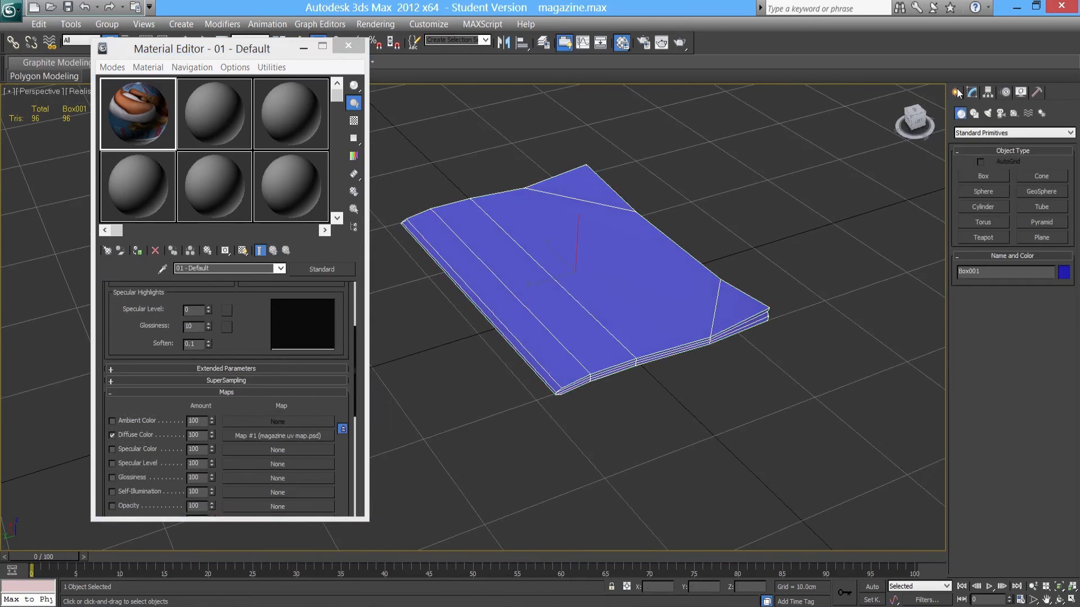
middle_drag(577, 260, 577, 316)
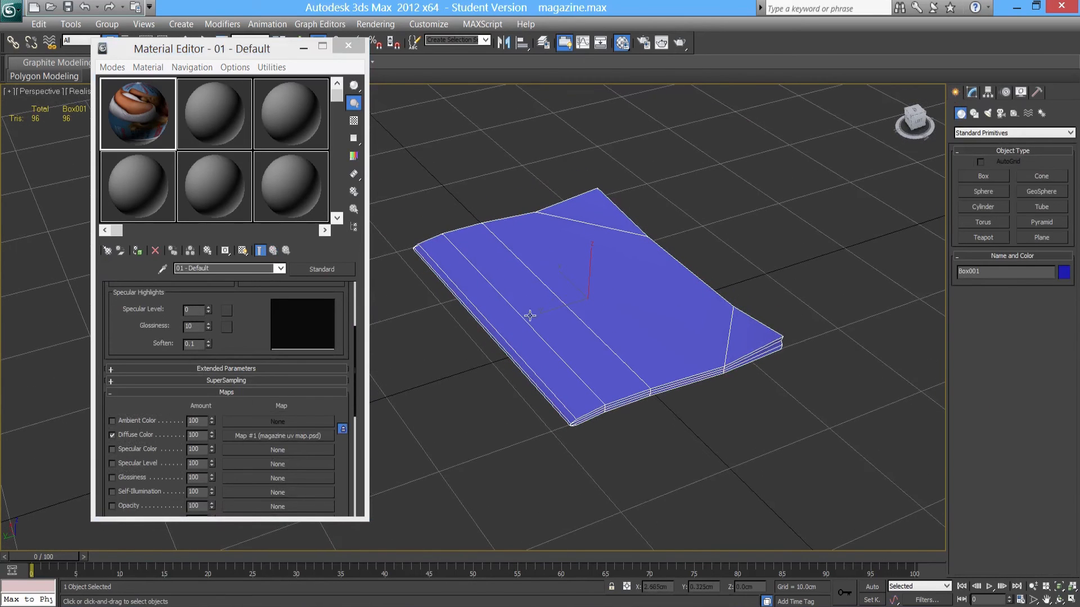
click(138, 252)
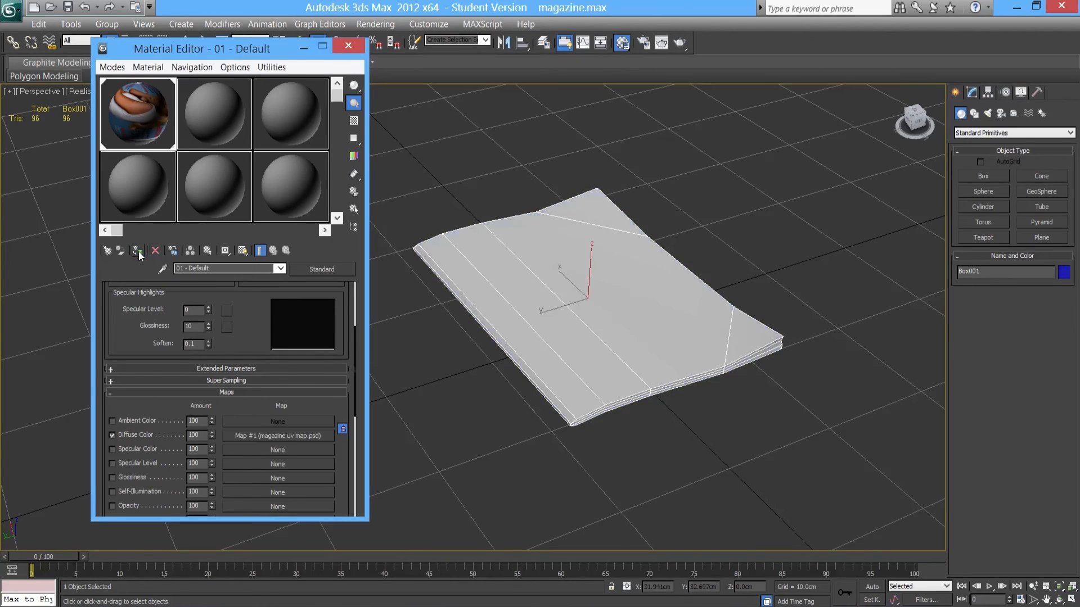
click(242, 251)
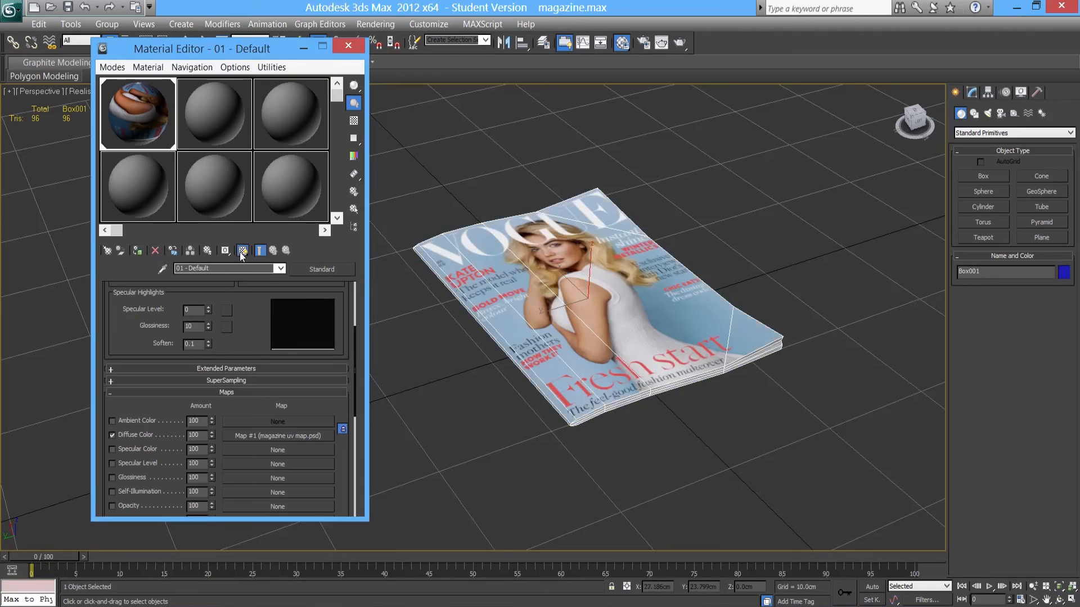
Deselect the magazine and turn off the edged-faces display.
alt+middle_drag(593, 374, 626, 386)
scroll(625, 386, up, 4)
click(720, 472)
middle_drag(675, 467, 656, 464)
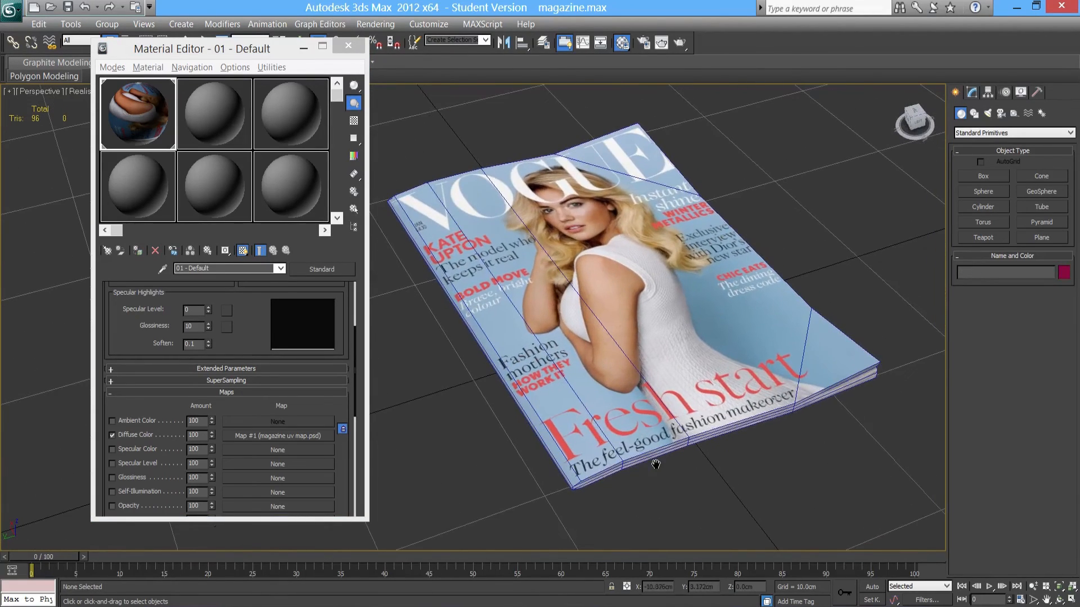
key(F4)
Examine the textured page edges, the bent corner and the front cover for texture alignment.
alt+middle_drag(656, 462, 640, 405)
middle_drag(623, 292, 625, 258)
scroll(626, 264, up, 5)
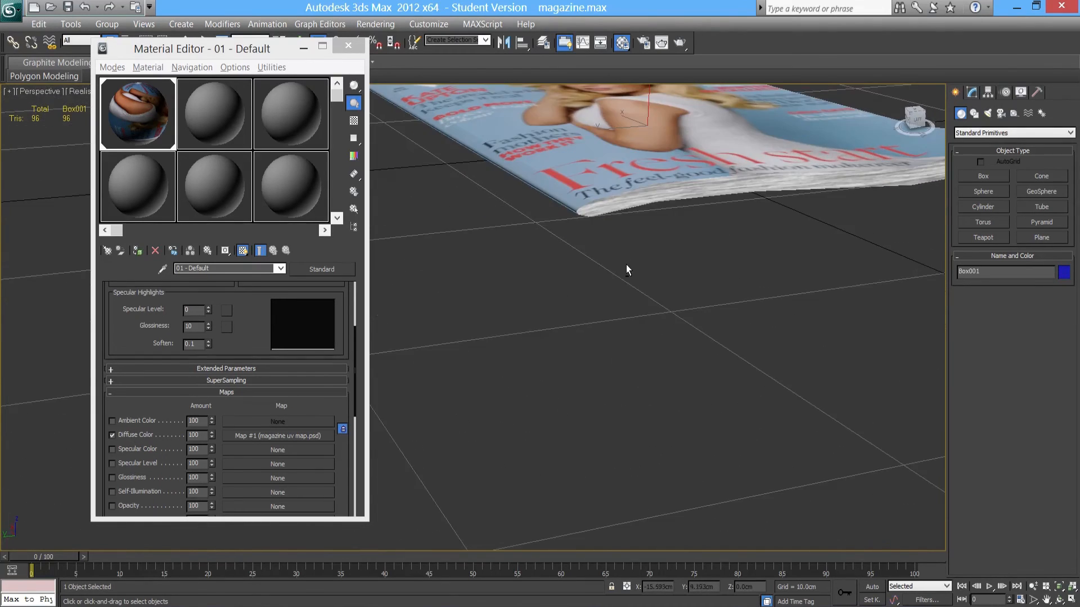
middle_drag(670, 158, 827, 241)
middle_drag(550, 278, 614, 277)
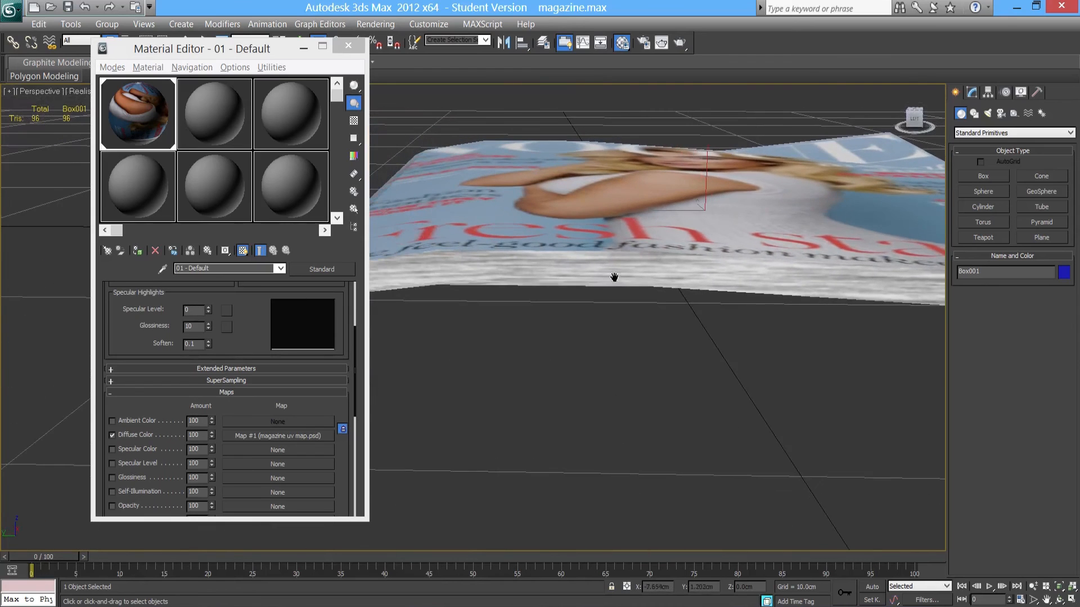
mouse_move(697, 278)
alt+middle_down()
mouse_move(540, 281)
mouse_move(694, 297)
alt+middle_up()
middle_drag(548, 270, 770, 333)
scroll(574, 331, down, 2)
middle_drag(686, 329, 600, 353)
scroll(579, 349, up, 3)
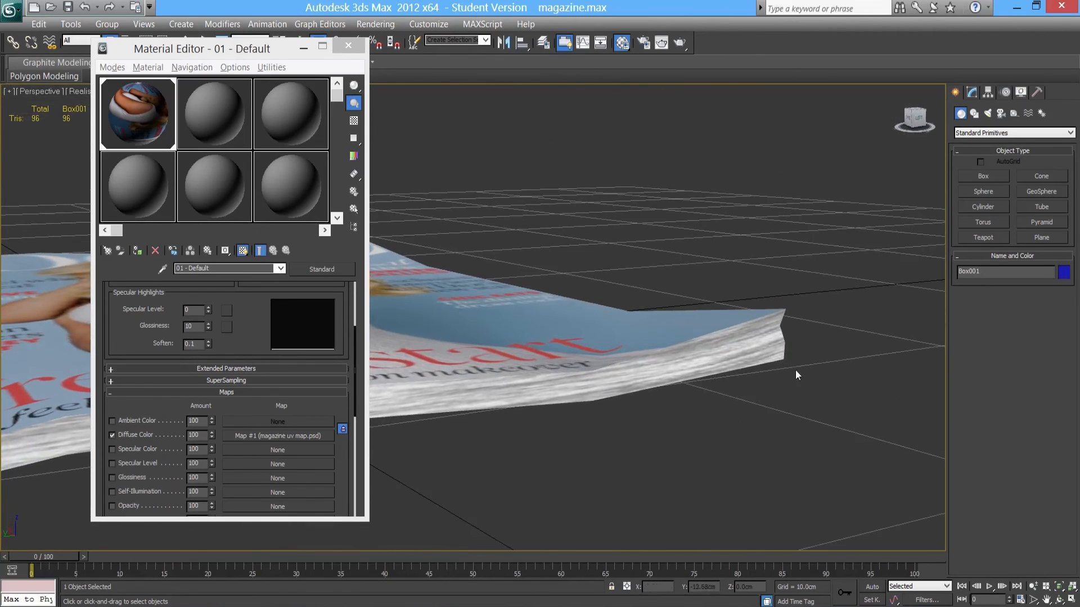
scroll(770, 339, down, 3)
alt+middle_drag(778, 340, 645, 284)
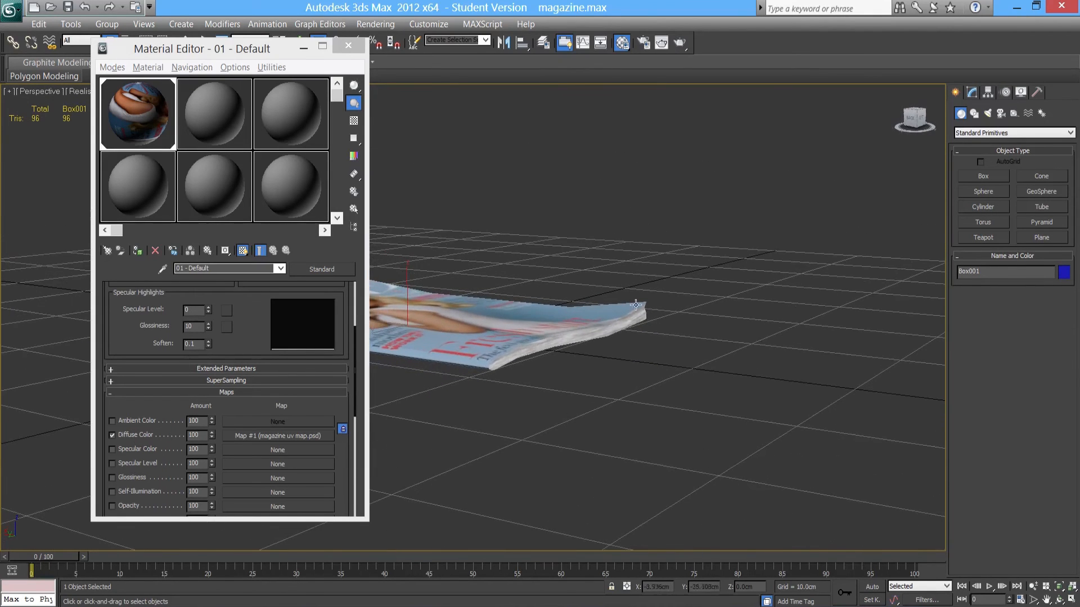
alt+middle_drag(652, 322, 588, 355)
scroll(669, 365, up, 4)
alt+middle_drag(670, 365, 671, 432)
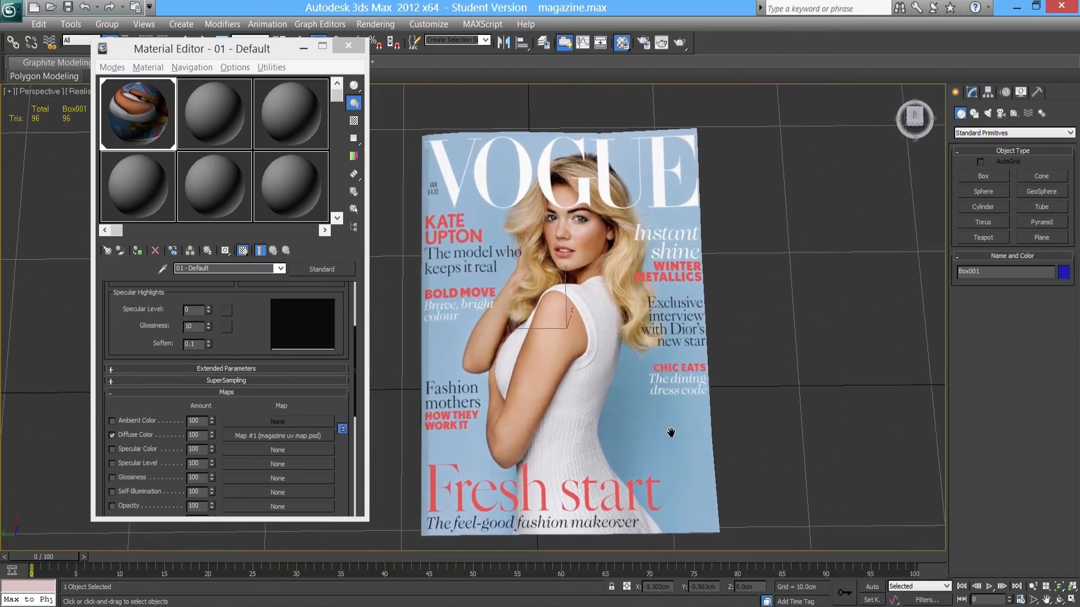
Close the Material Editor and examine the magazine's spine and underside with and without edged faces.
click(352, 49)
alt+middle_drag(533, 304, 584, 244)
scroll(594, 274, up, 10)
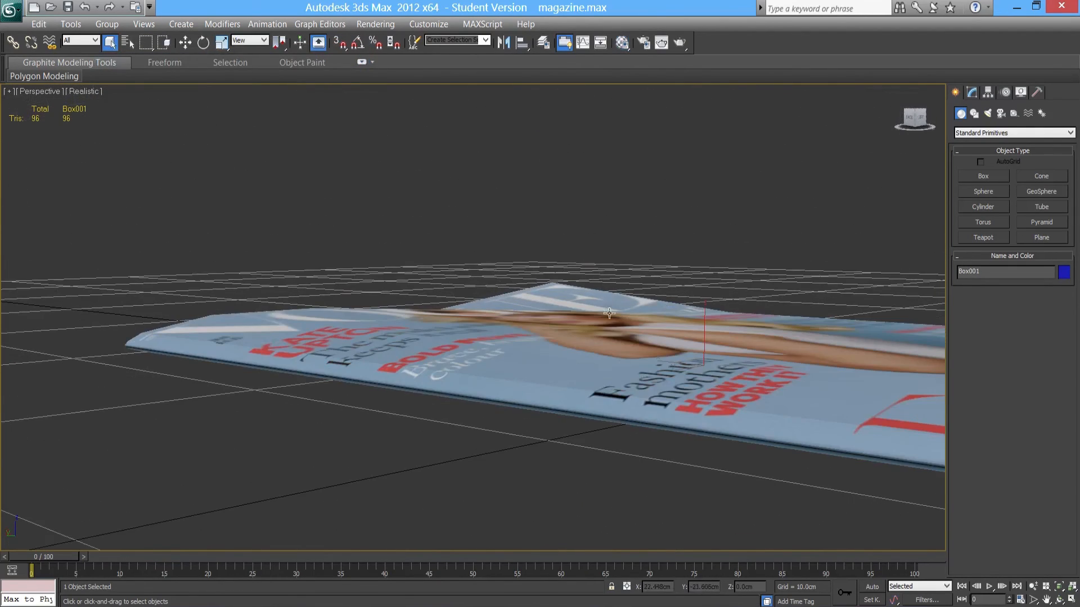
alt+middle_drag(590, 300, 485, 275)
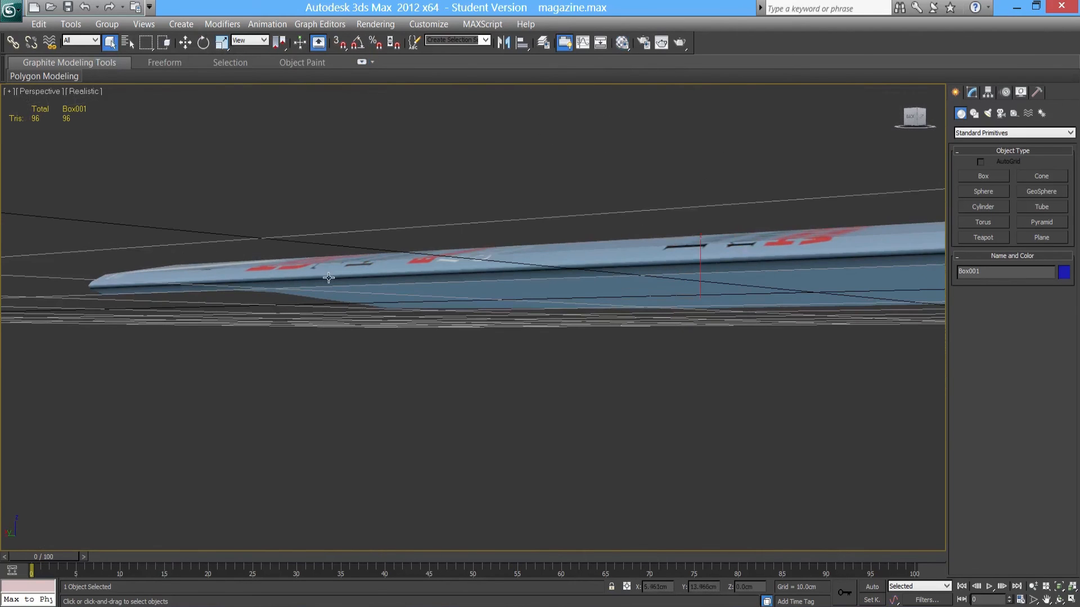
alt+middle_drag(335, 285, 332, 353)
alt+middle_drag(331, 353, 451, 408)
scroll(369, 378, down, 3)
key(F4)
key(F4)
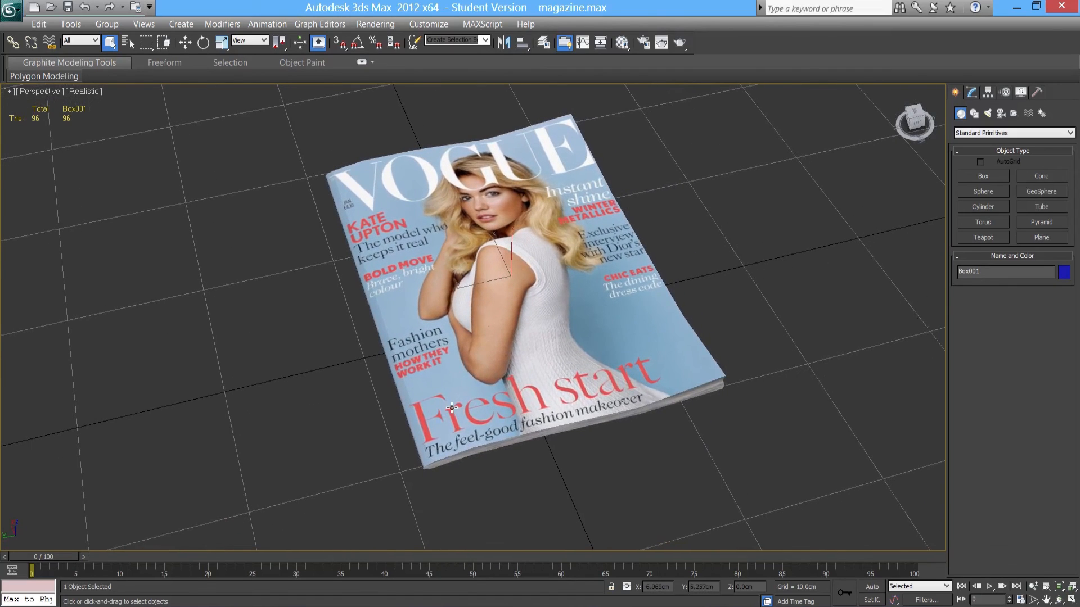
alt+middle_drag(453, 408, 462, 432)
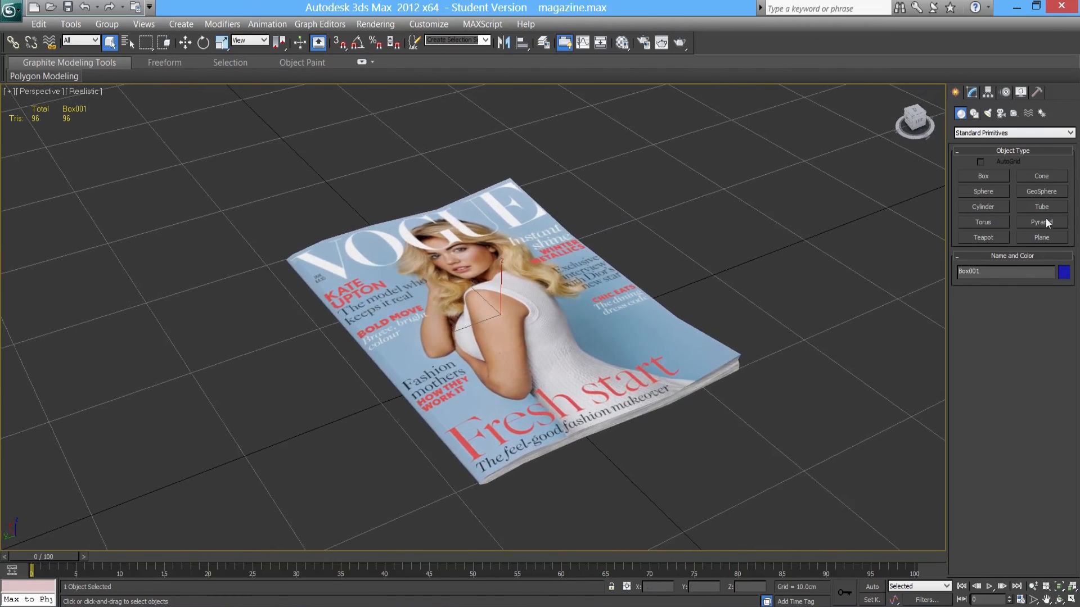
Create a ground plane about 397 cm long and 410 cm wide around the magazine.
click(1041, 239)
scroll(669, 331, down, 10)
drag(539, 191, 407, 549)
scroll(472, 367, up, 5)
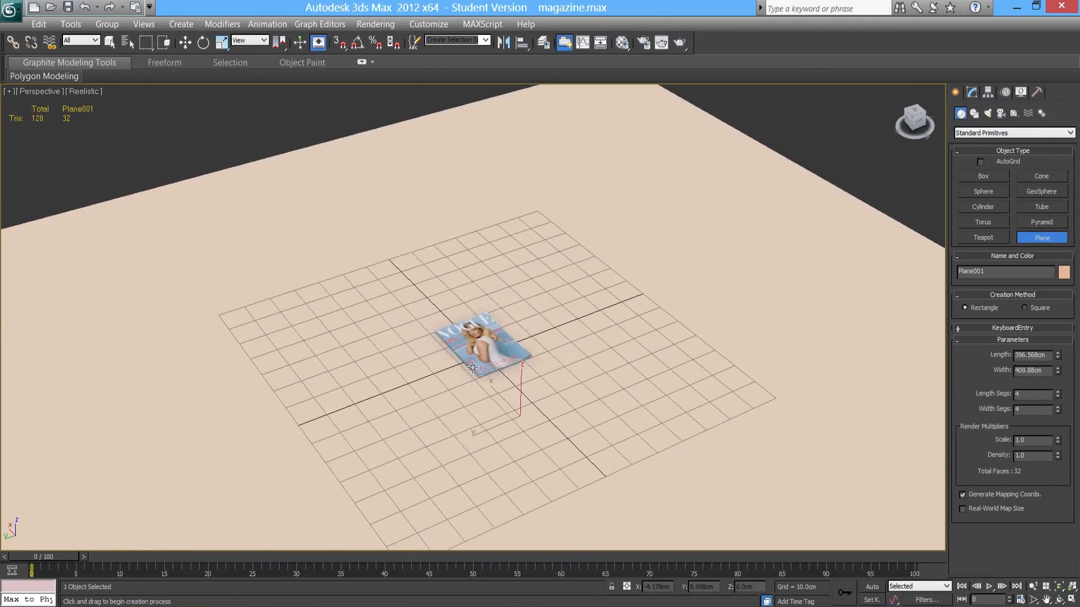
scroll(472, 367, up, 15)
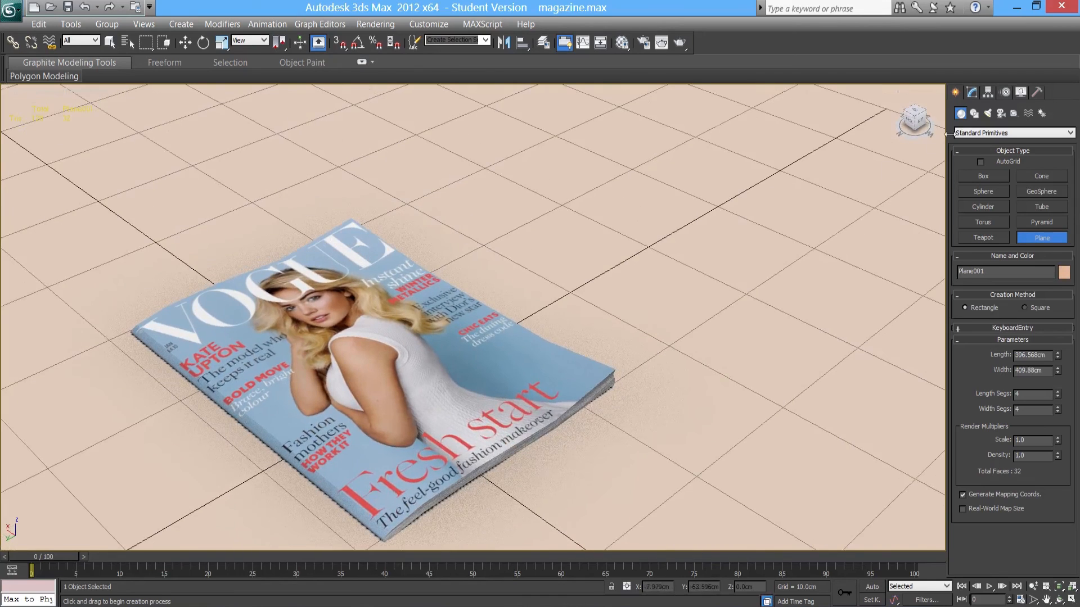
Place a photometric Free Light beside the magazine, accepting the Logarithmic Exposure Control.
click(987, 113)
click(1037, 174)
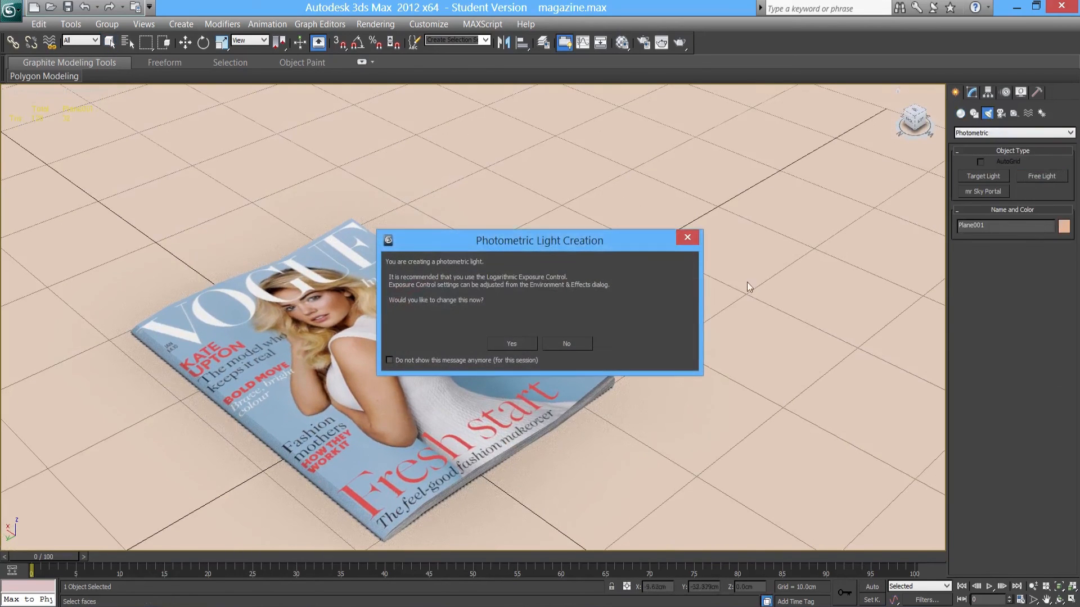
click(495, 342)
click(834, 426)
Move the light up and away from the magazine to about X -81, Y -66, Z 90 cm.
click(184, 46)
middle_drag(678, 368, 620, 371)
scroll(618, 370, down, 4)
drag(574, 329, 592, 29)
scroll(557, 233, down, 5)
middle_drag(554, 233, 487, 320)
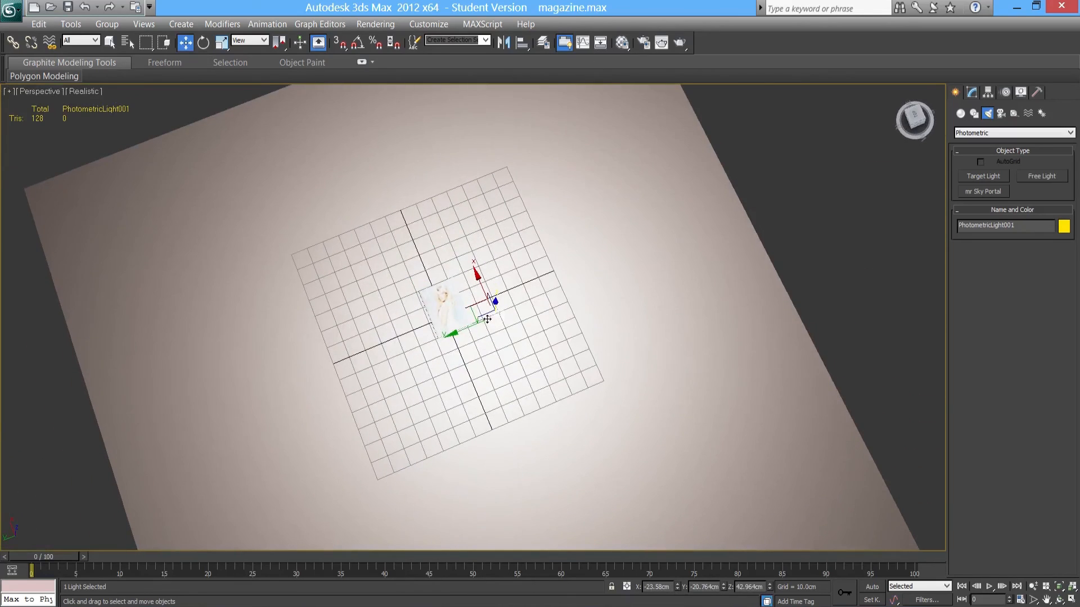
drag(489, 313, 607, 375)
alt+middle_drag(604, 378, 614, 359)
drag(615, 348, 617, 258)
Set the photometric light's emission shape to Sphere.
alt+middle_drag(585, 307, 534, 412)
scroll(534, 411, up, 5)
scroll(504, 422, down, 10)
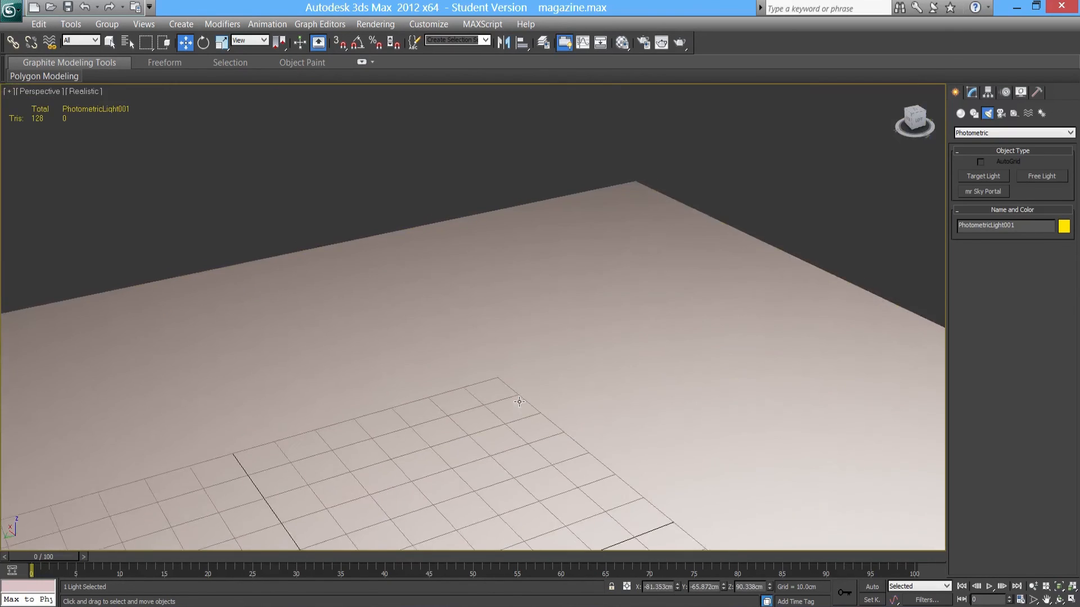
click(971, 92)
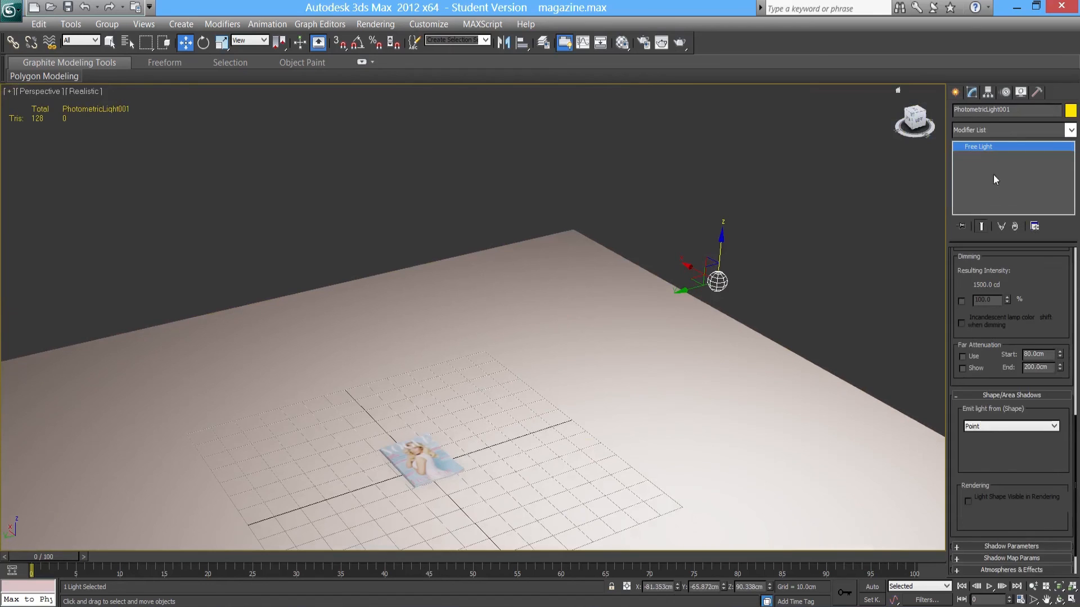
click(1002, 429)
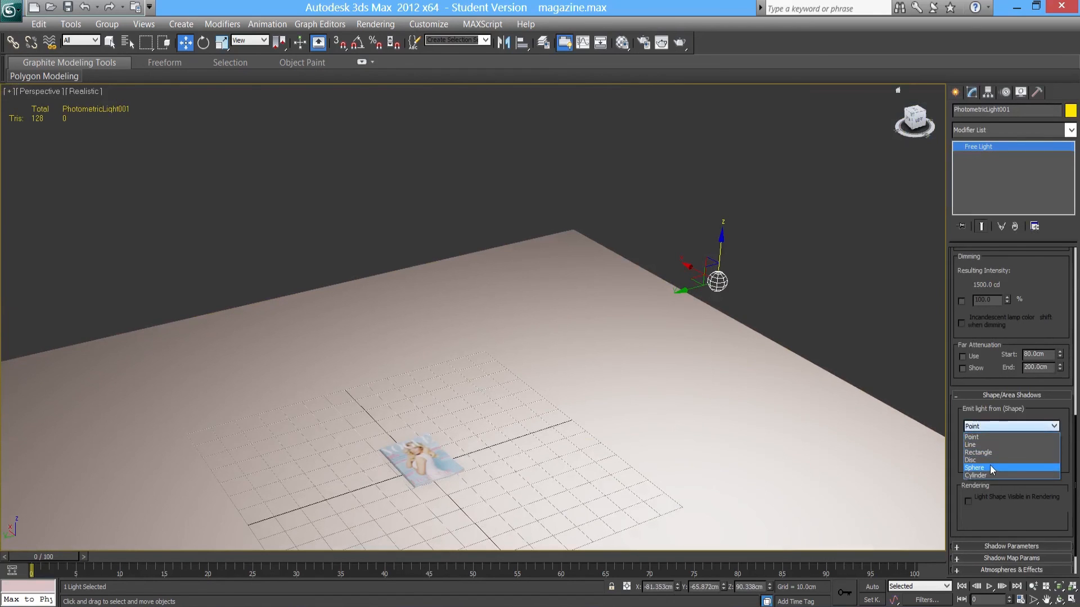
click(989, 464)
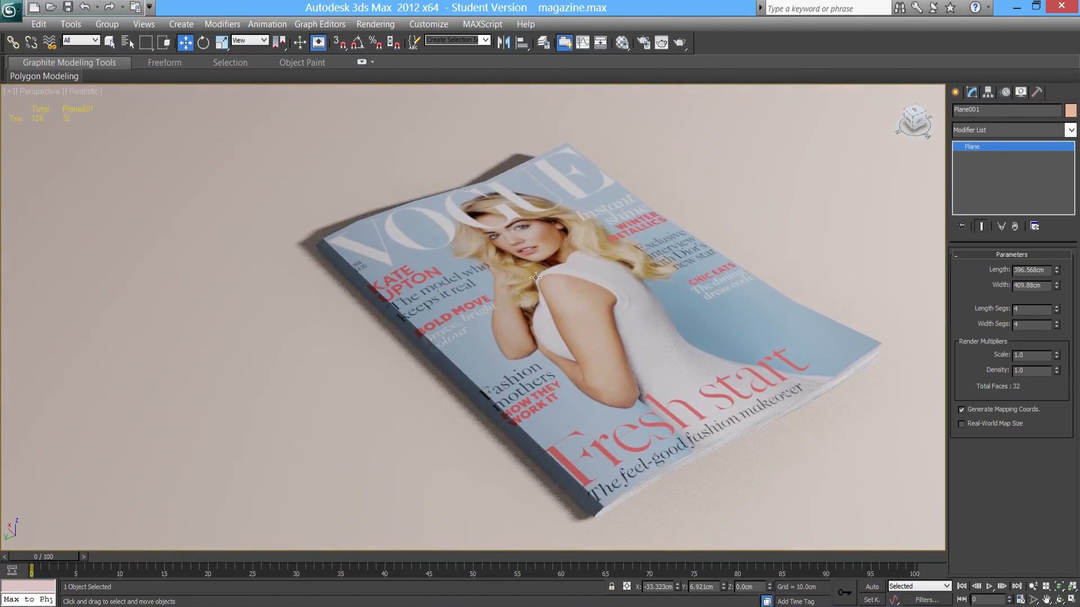
Examine the lit magazine's cover, dark edges and shadows on the plane from several angles.
alt+middle_drag(536, 277, 571, 290)
scroll(489, 315, down, 6)
alt+middle_drag(467, 316, 611, 245)
click(450, 388)
alt+middle_drag(450, 388, 675, 453)
click(682, 396)
alt+middle_drag(581, 412, 489, 374)
alt+middle_drag(488, 374, 504, 400)
middle_drag(506, 304, 513, 481)
middle_drag(511, 400, 500, 367)
middle_drag(501, 367, 542, 377)
scroll(548, 374, down, 2)
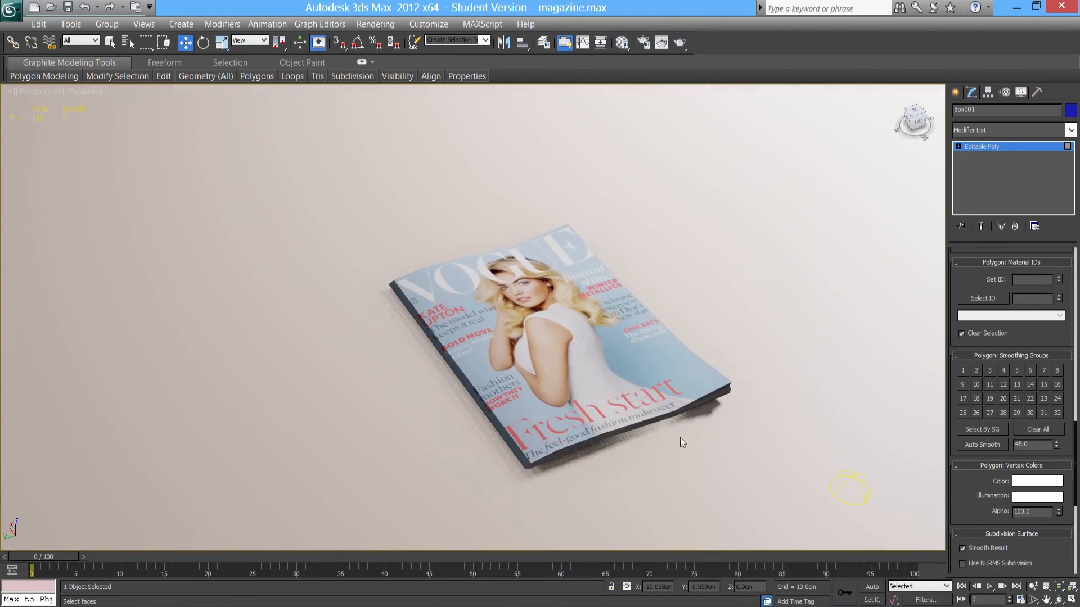
scroll(545, 453, up, 6)
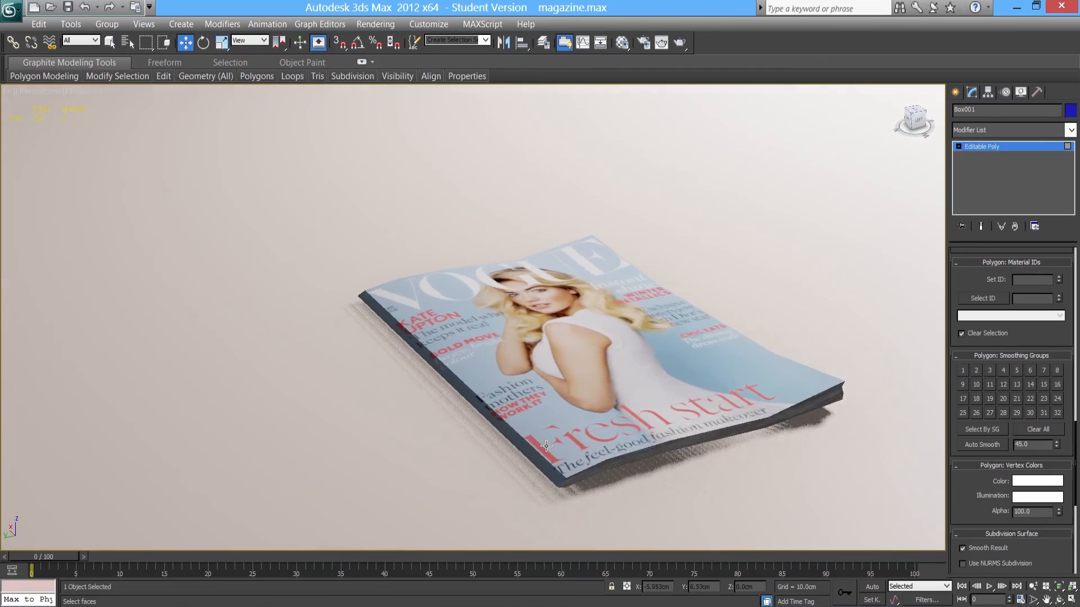
mouse_move(505, 476)
middle_down()
mouse_move(494, 437)
mouse_move(502, 459)
middle_up()
Show edged faces and check the smoothing groups of the individual front-cover polygons.
key(F4)
click(540, 451)
ctrl+click(603, 425)
click(574, 445)
click(614, 415)
click(725, 374)
click(629, 418)
click(552, 431)
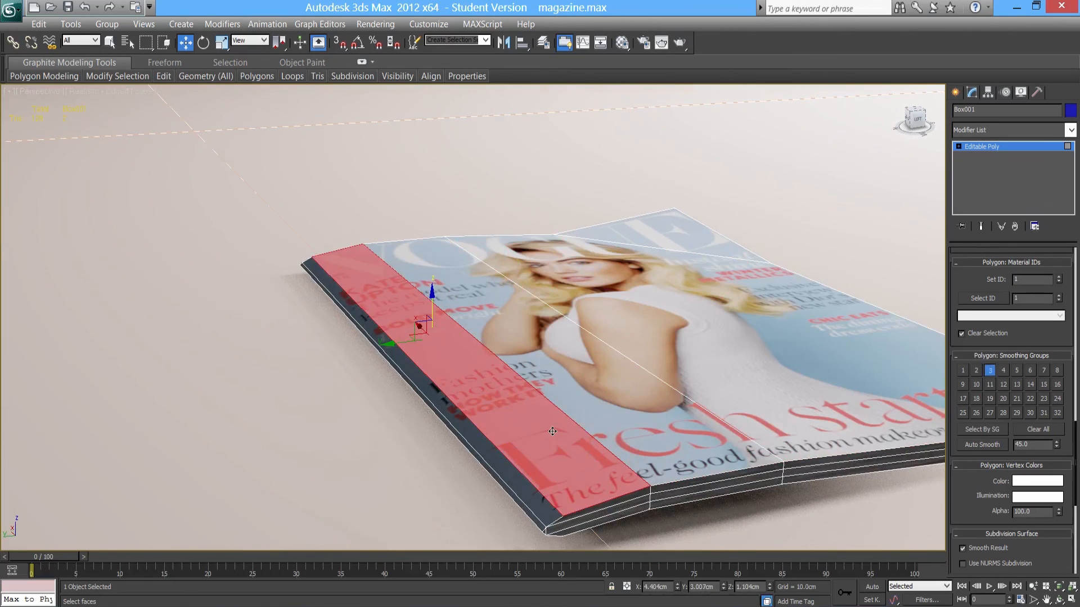
mouse_move(1077, 441)
mouse_down()
mouse_move(1078, 269)
mouse_move(1078, 437)
mouse_up()
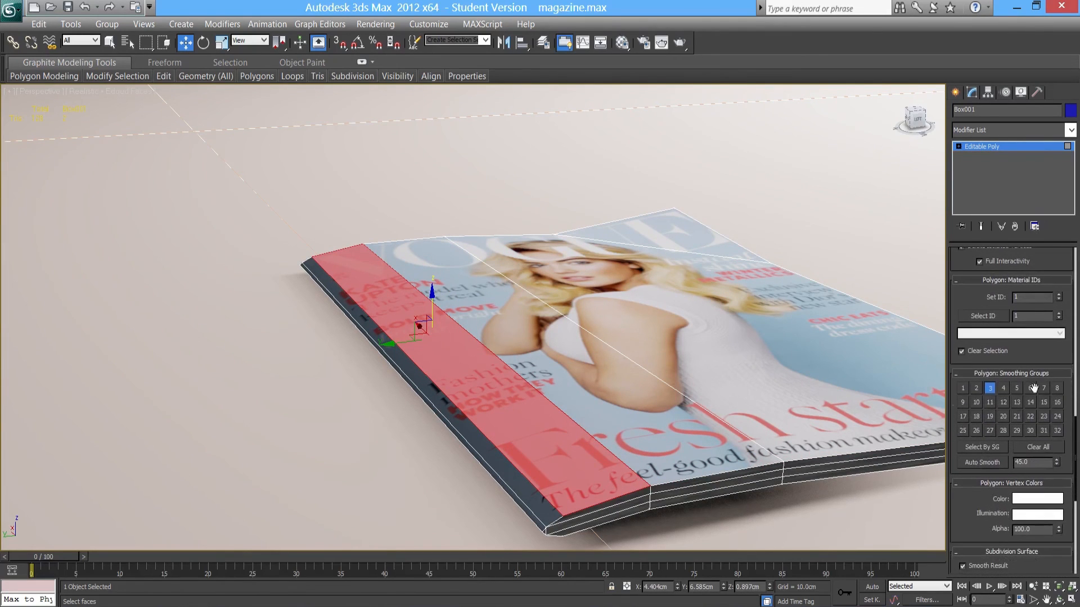
click(681, 444)
click(754, 410)
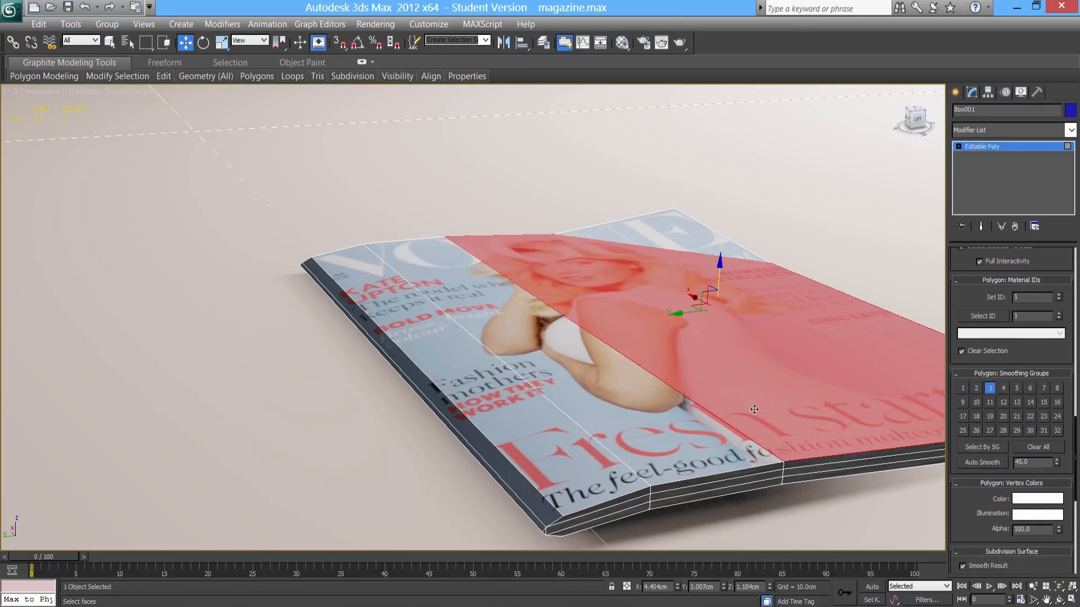
click(652, 437)
click(591, 448)
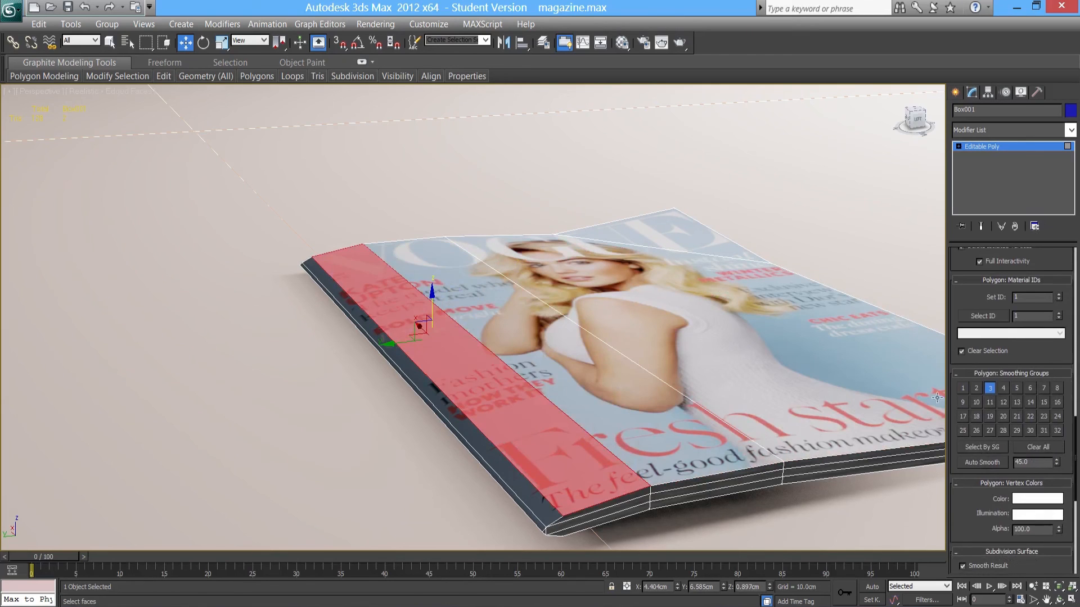
Select the upper spine polygons, clear their smoothing groups and assign them to smoothing group 3.
click(540, 494)
alt+middle_drag(538, 494, 925, 466)
ctrl+click(614, 456)
click(1031, 448)
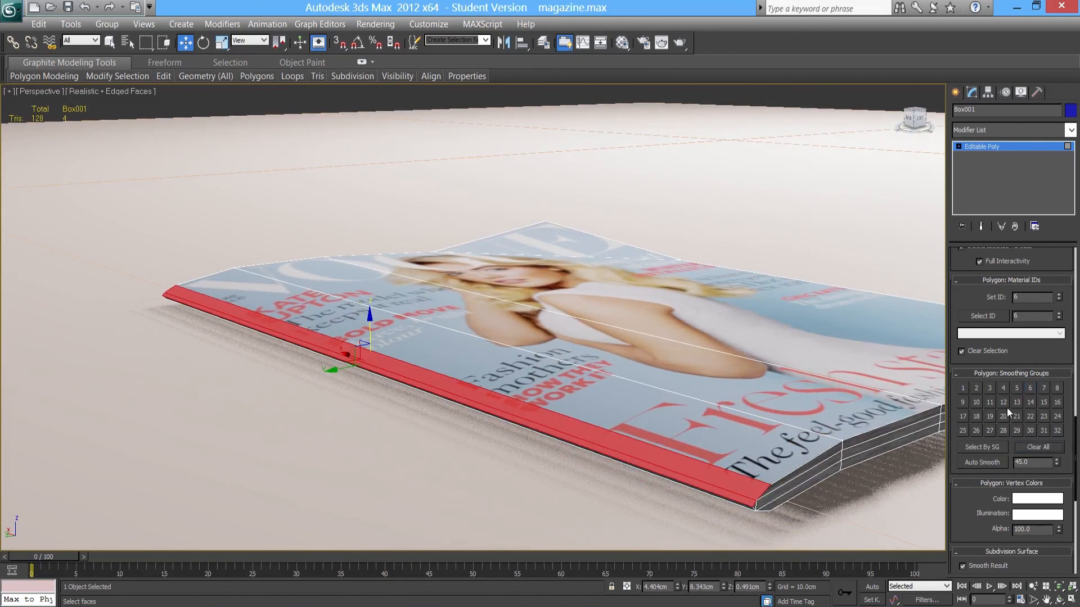
click(991, 388)
click(855, 516)
alt+middle_drag(791, 489, 751, 502)
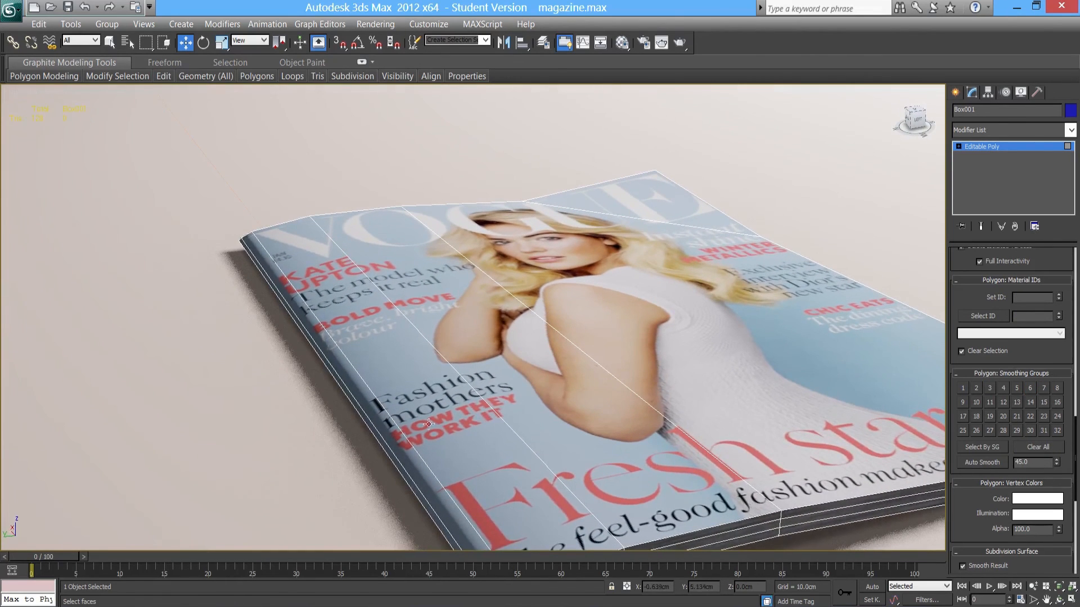
Check the back cover's smoothing group, then clear the lower spine polygons' groups and assign them to smoothing group 2.
alt+middle_drag(423, 453, 455, 404)
middle_drag(454, 404, 459, 523)
click(592, 518)
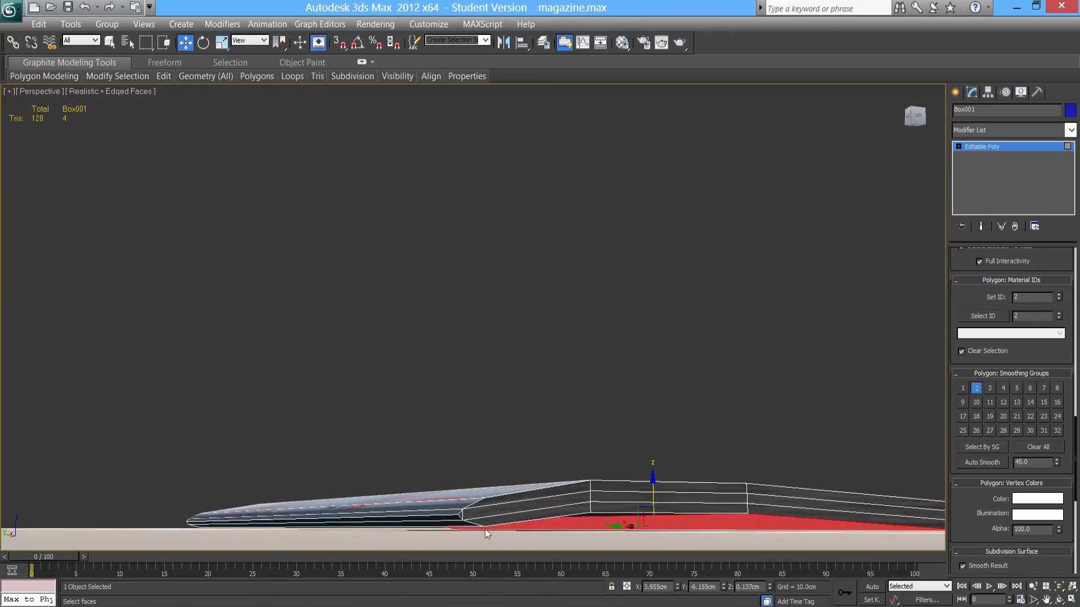
click(454, 522)
ctrl+click(452, 519)
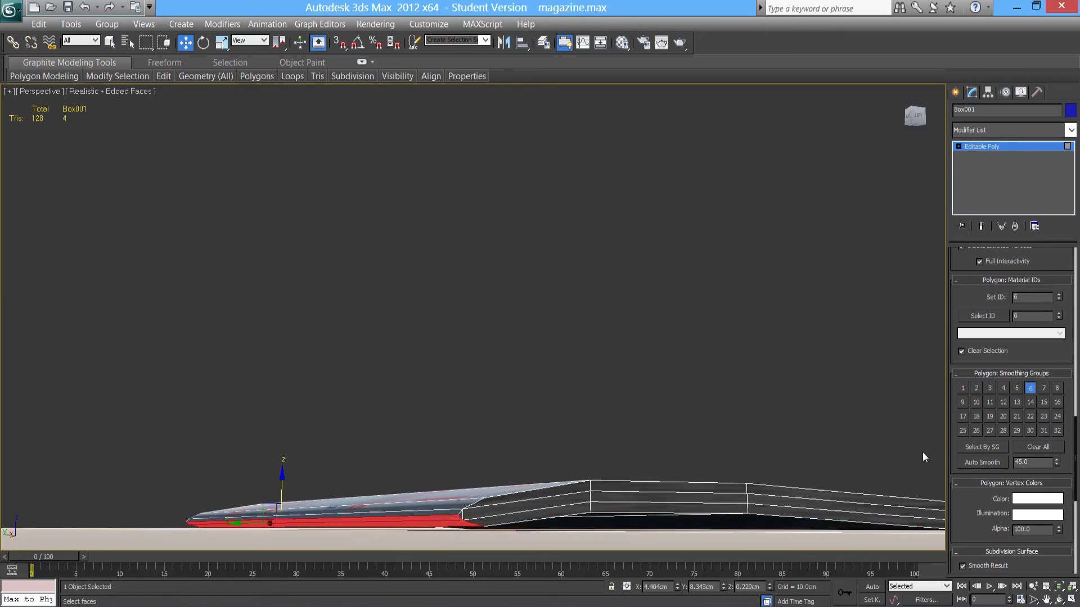
click(1038, 450)
click(976, 388)
click(686, 387)
alt+middle_drag(686, 386, 565, 424)
scroll(564, 424, down, 6)
middle_drag(559, 489, 590, 415)
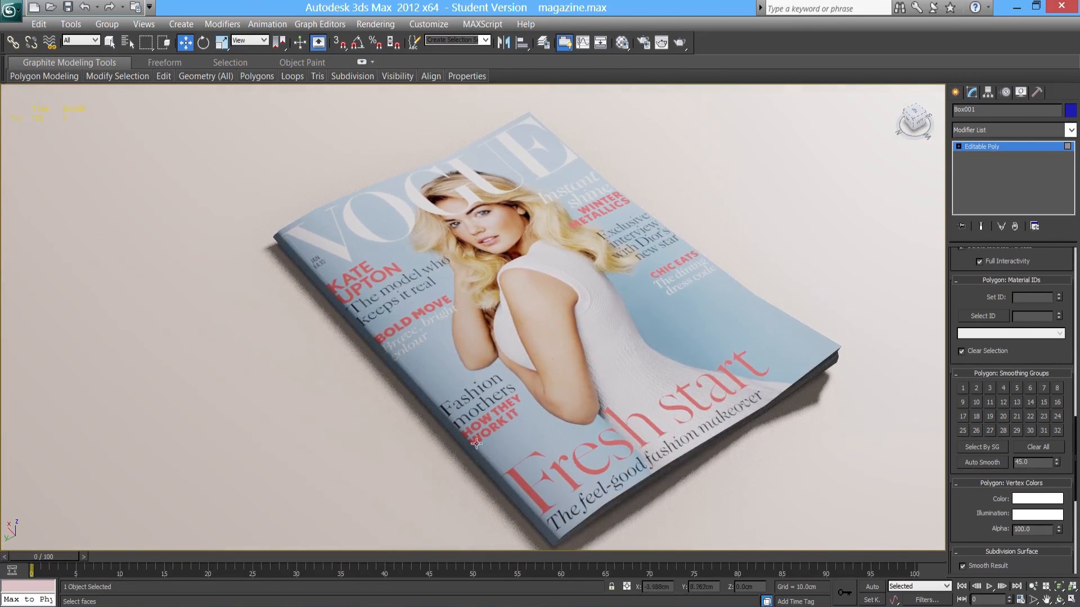
Leave polygon editing and select the photometric light above the plane.
middle_drag(640, 475, 634, 280)
scroll(645, 459, down, 3)
scroll(645, 465, down, 3)
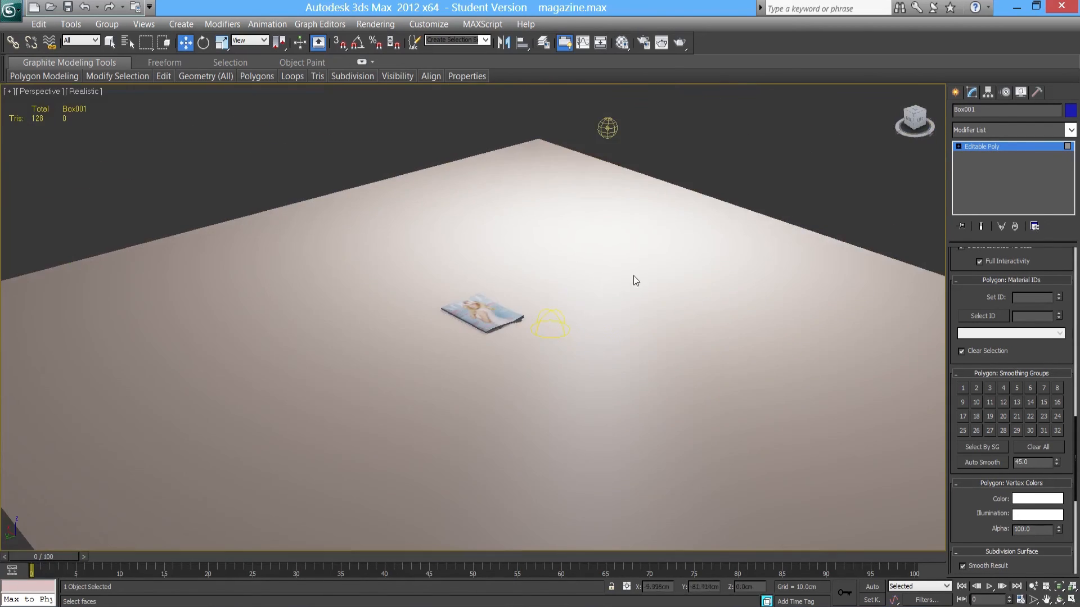
right_click(640, 208)
click(956, 92)
click(612, 130)
middle_drag(641, 188, 660, 241)
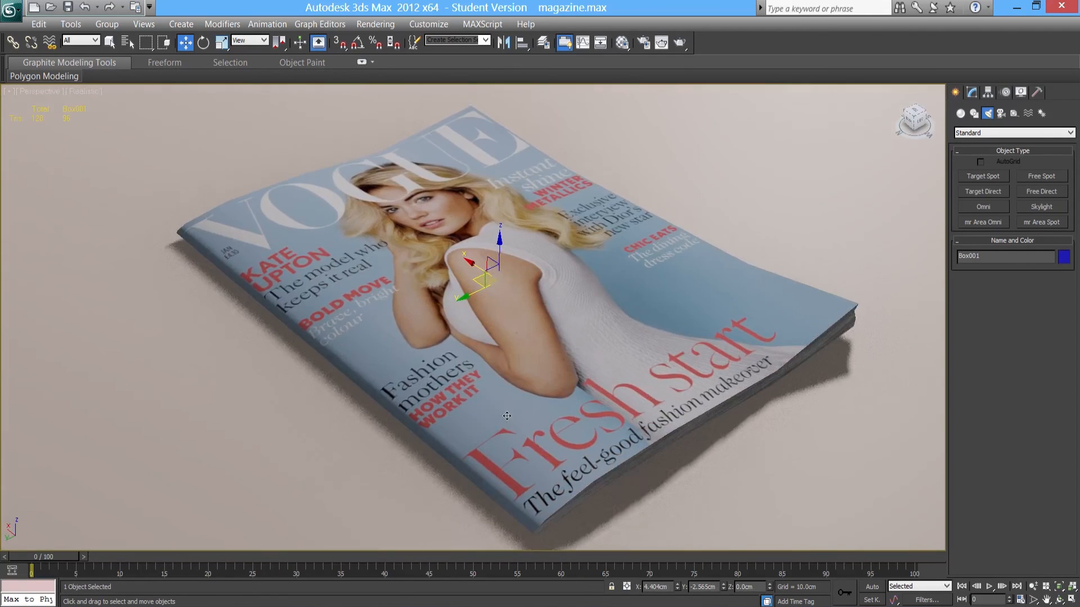
Examine the finished magazine from above and select the ground plane.
middle_drag(524, 425, 522, 415)
alt+middle_drag(561, 375, 547, 411)
scroll(548, 411, down, 10)
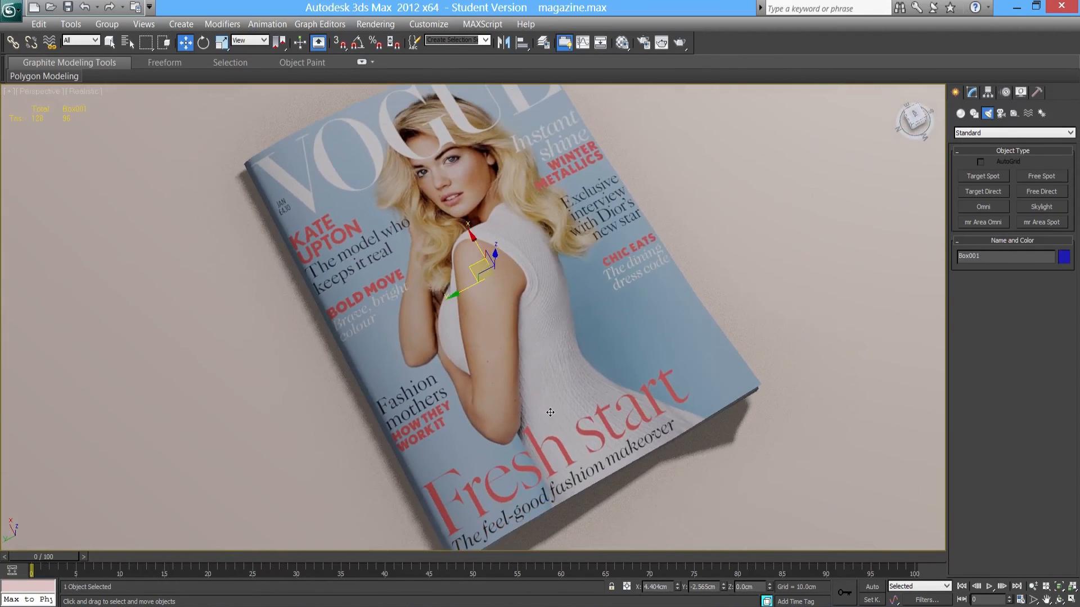
alt+middle_drag(505, 419, 535, 415)
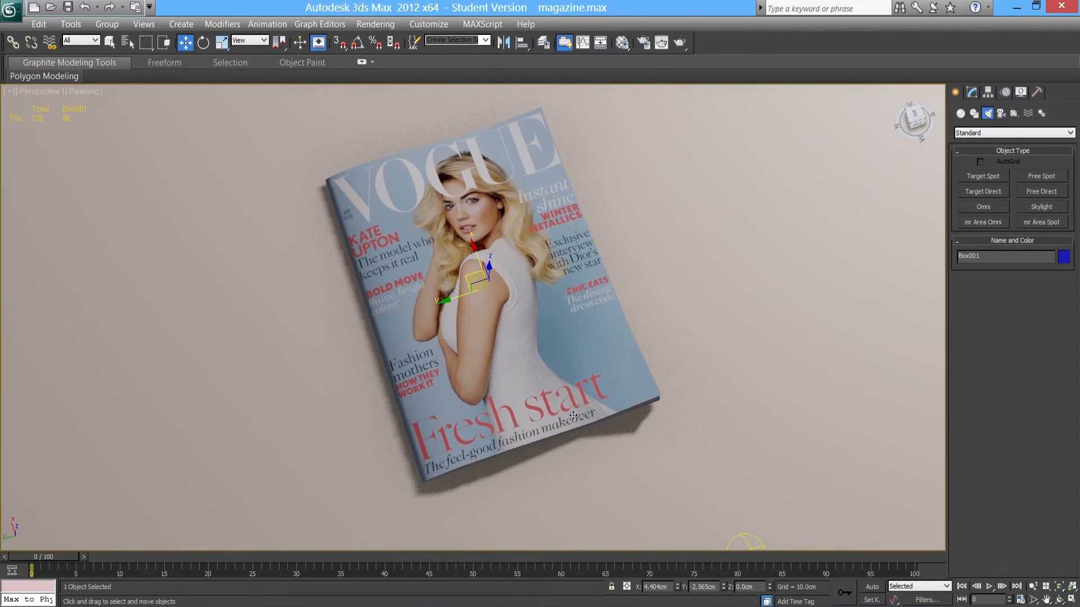
click(730, 400)
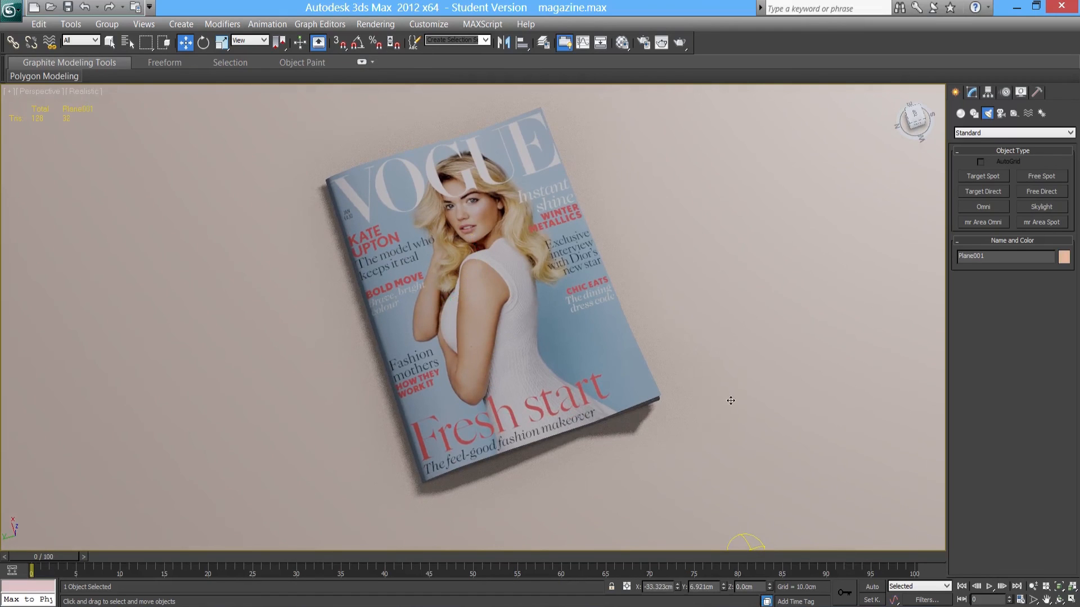